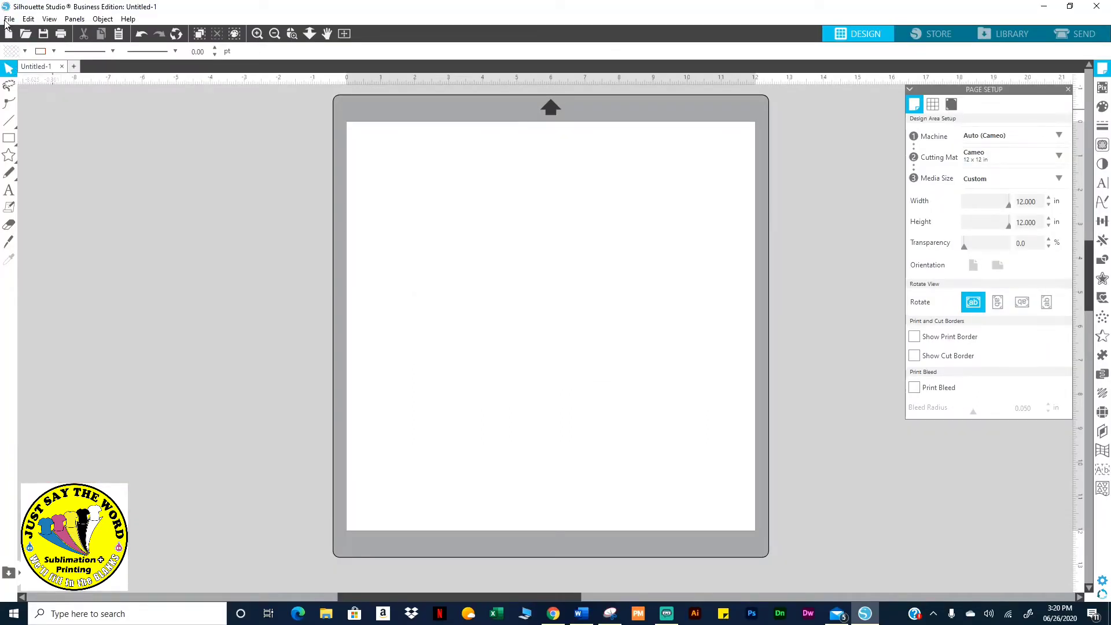
Add a text object with a person's name near the middle of the mat and select it
left_click(8, 193)
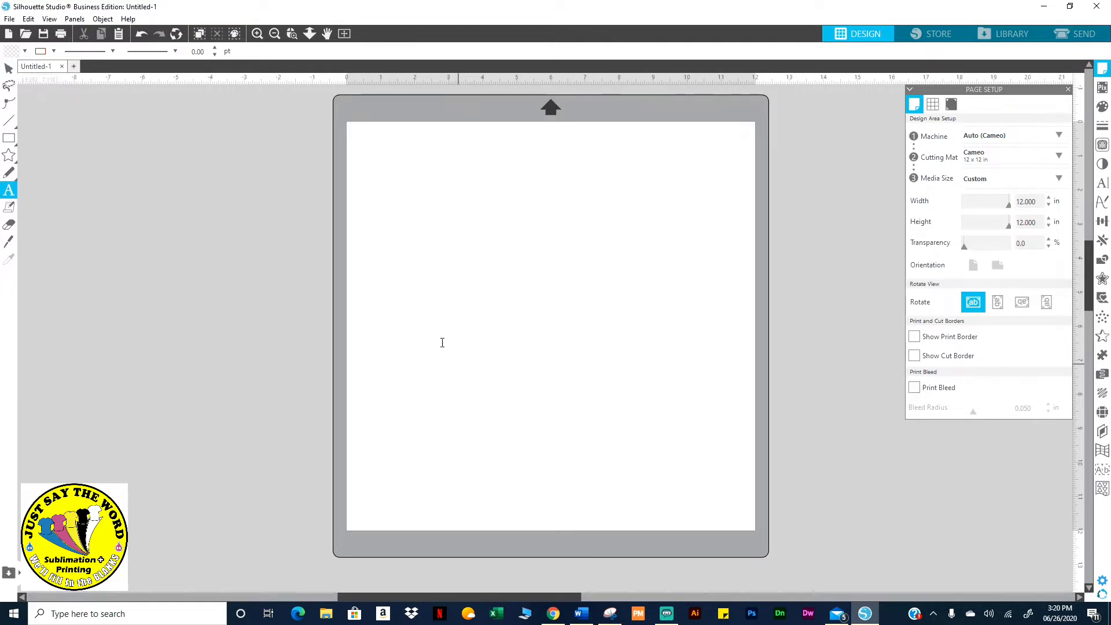
left_click(416, 305)
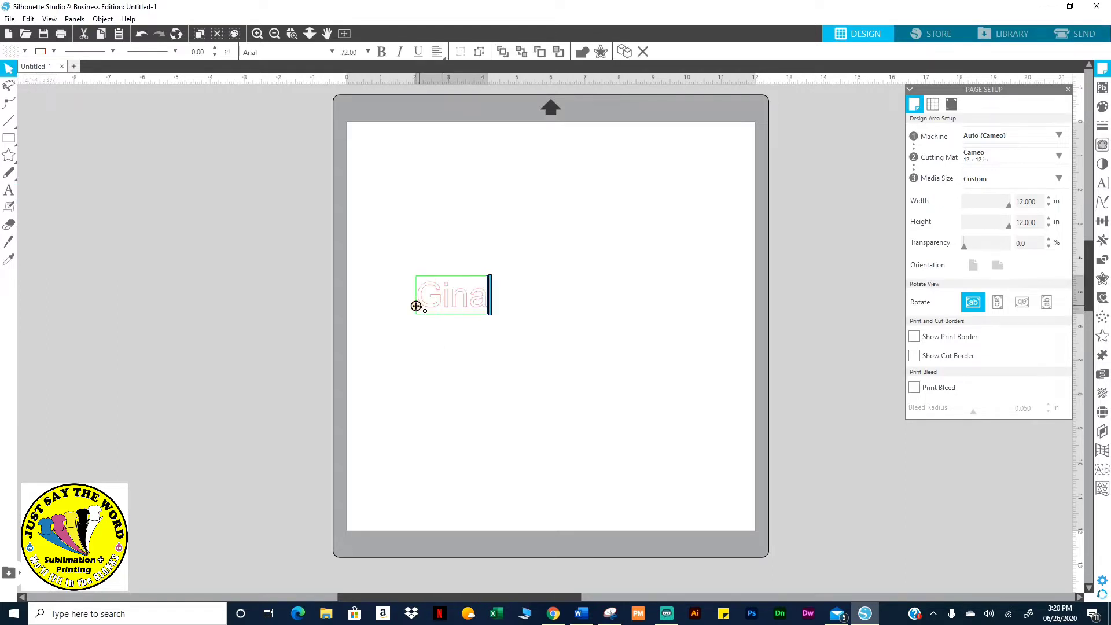
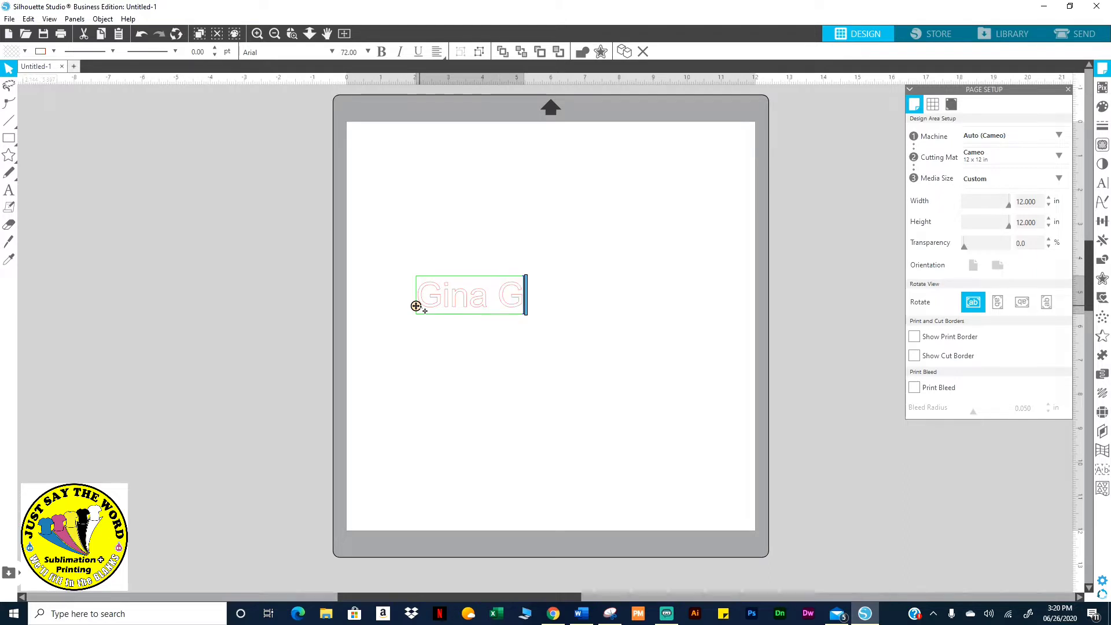
left_click(544, 337)
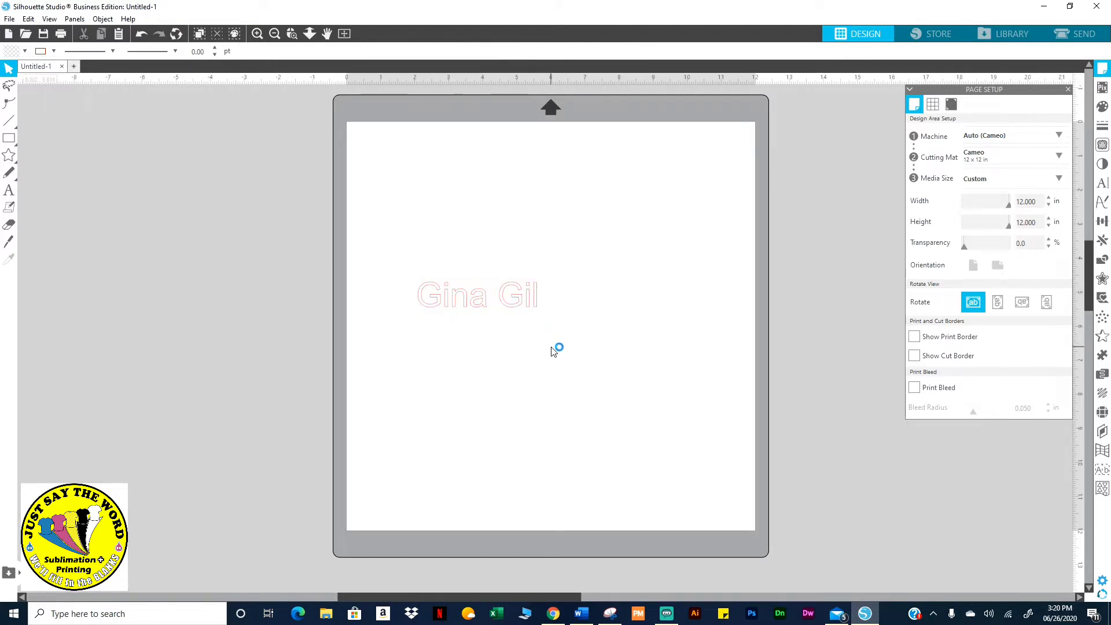
left_click(526, 297)
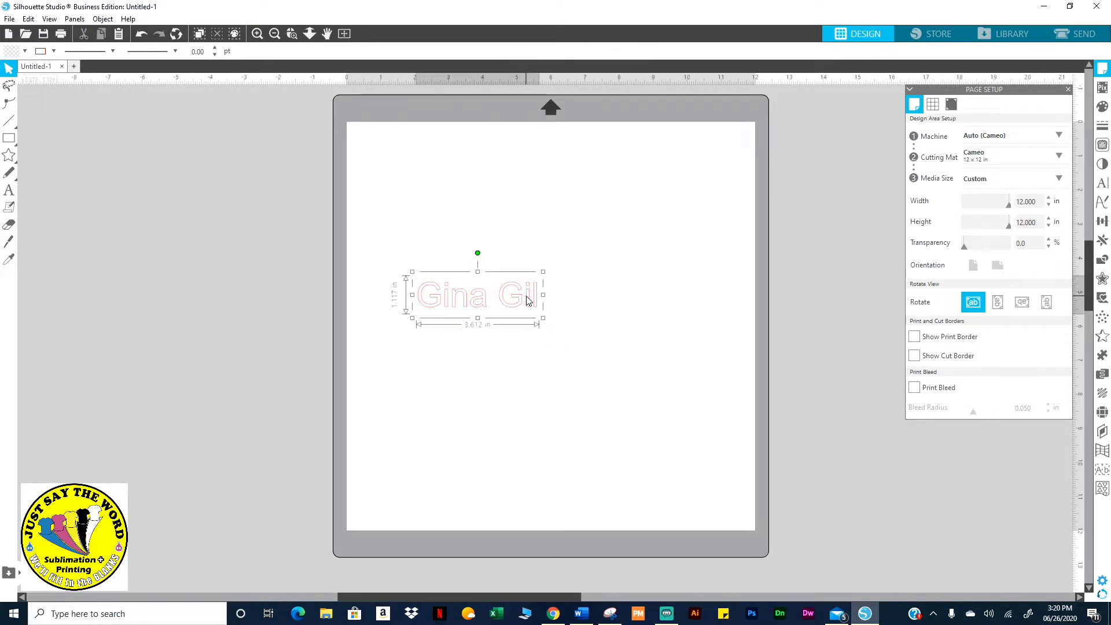
Preview the Awesome Season, Bythemis Quertas, Broadway and Beyond The Mountains fonts on the name text
left_click(1102, 184)
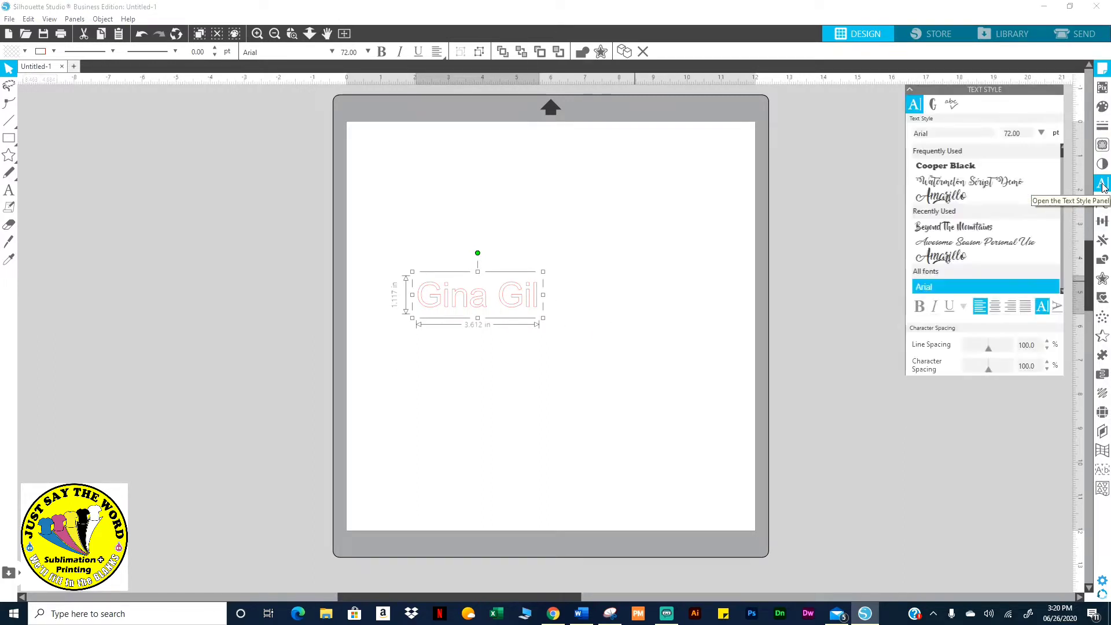
scroll(983, 217, "down", 2)
scroll(984, 217, "down", 2)
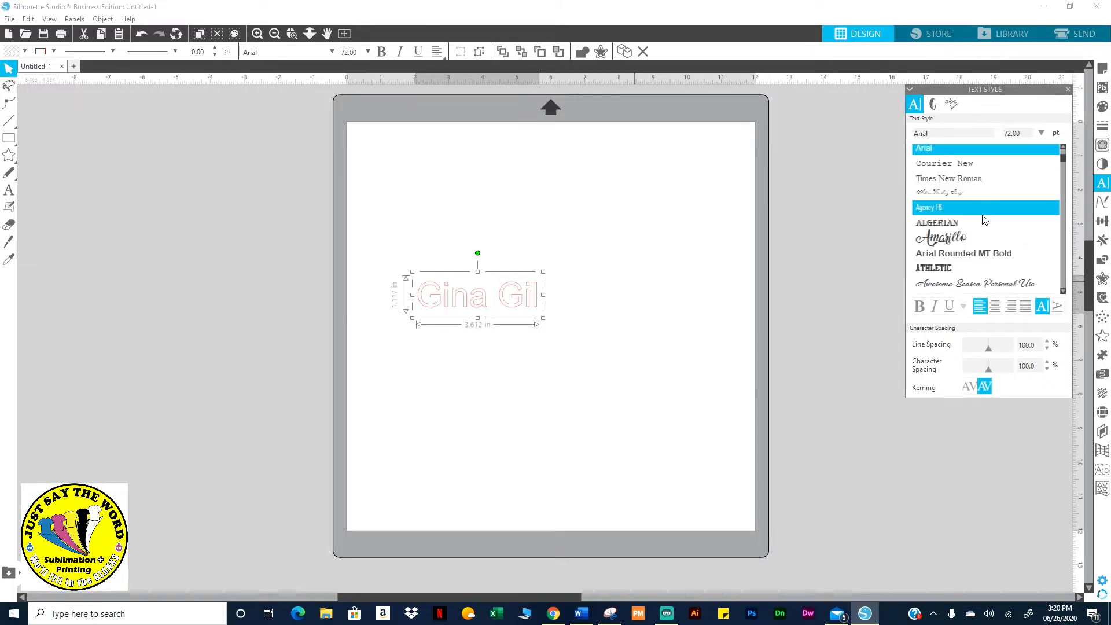
scroll(982, 219, "down", 2)
left_click(964, 216)
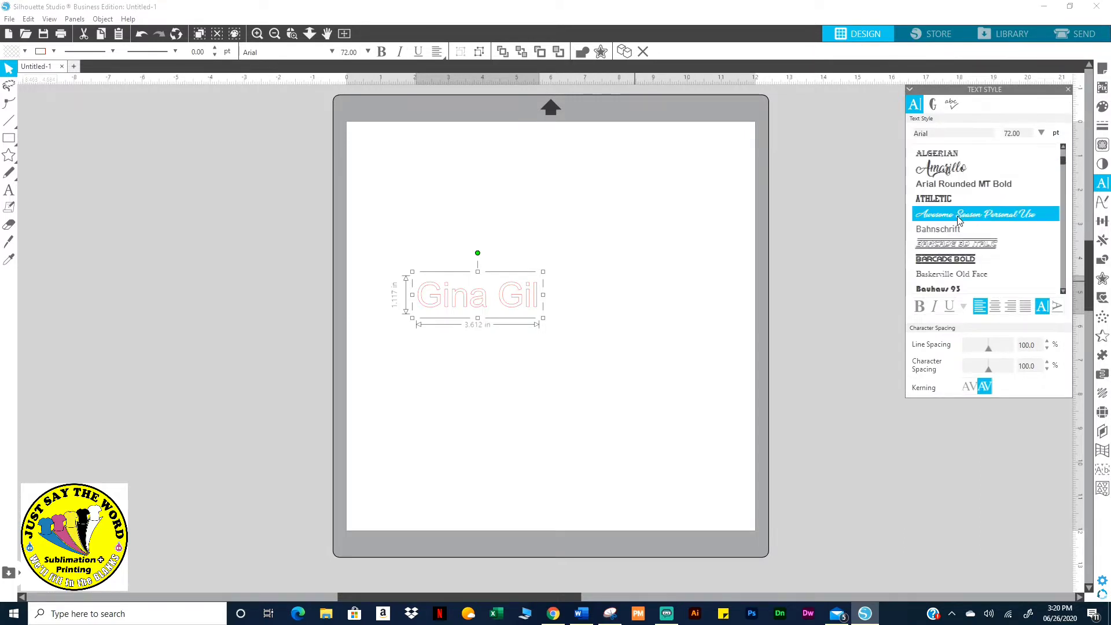
scroll(962, 260, "down", 4)
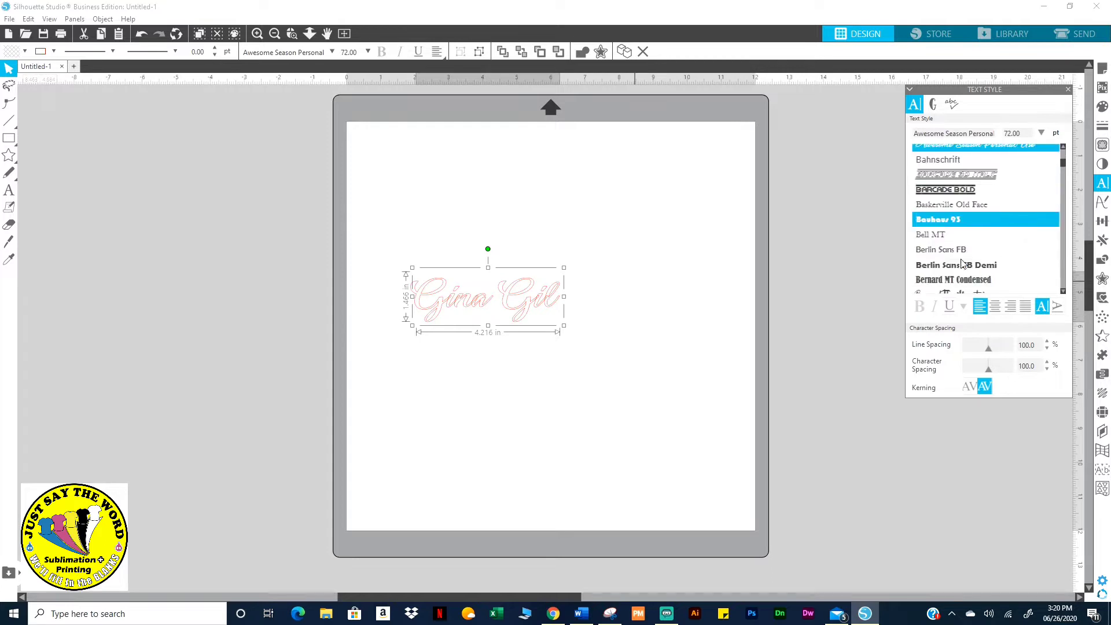
scroll(963, 263, "down", 3)
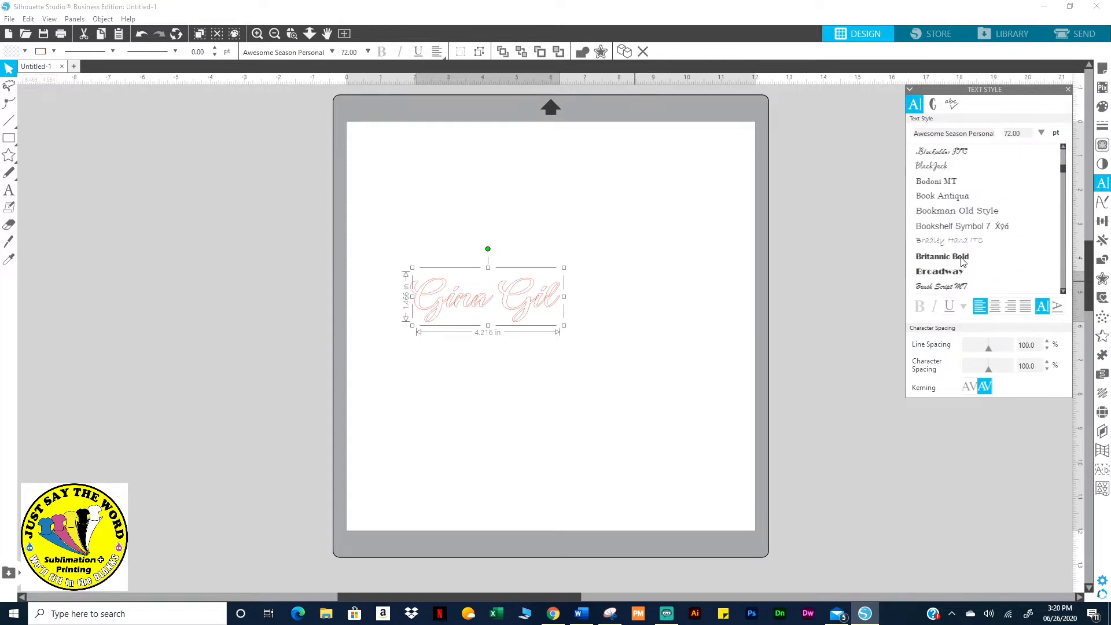
scroll(961, 254, "down", 3)
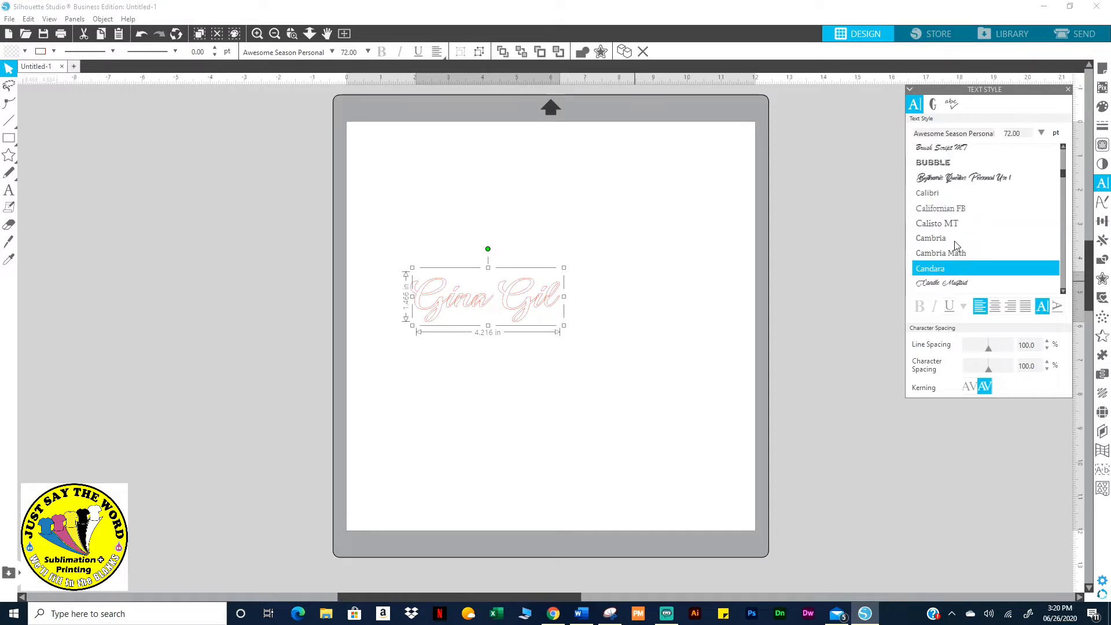
left_click(940, 184)
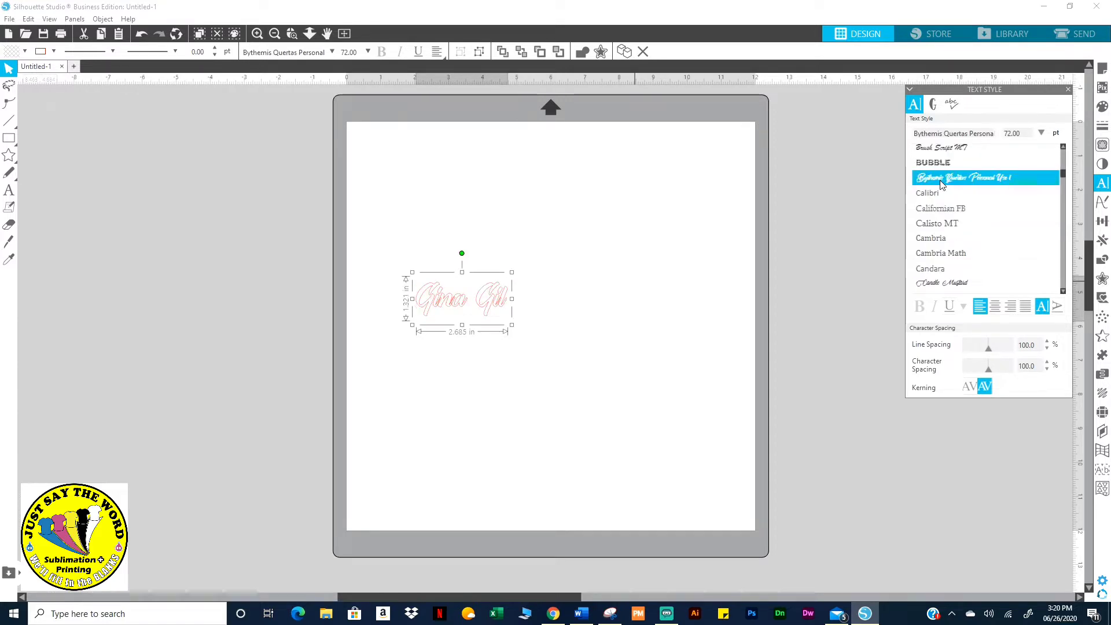
scroll(940, 184, "up", 1)
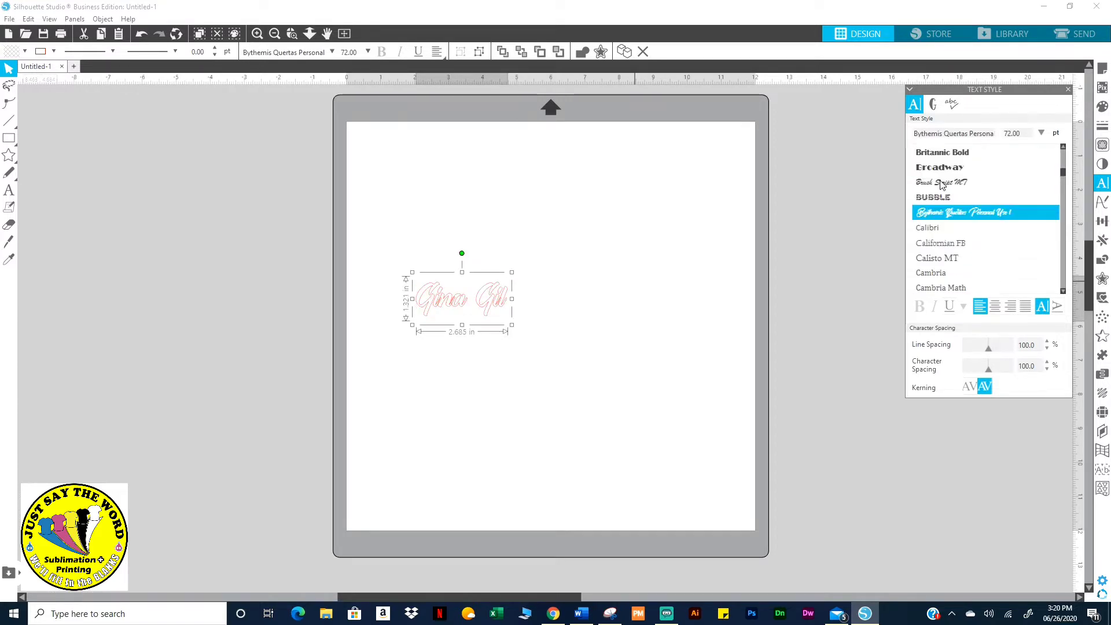
left_click(939, 168)
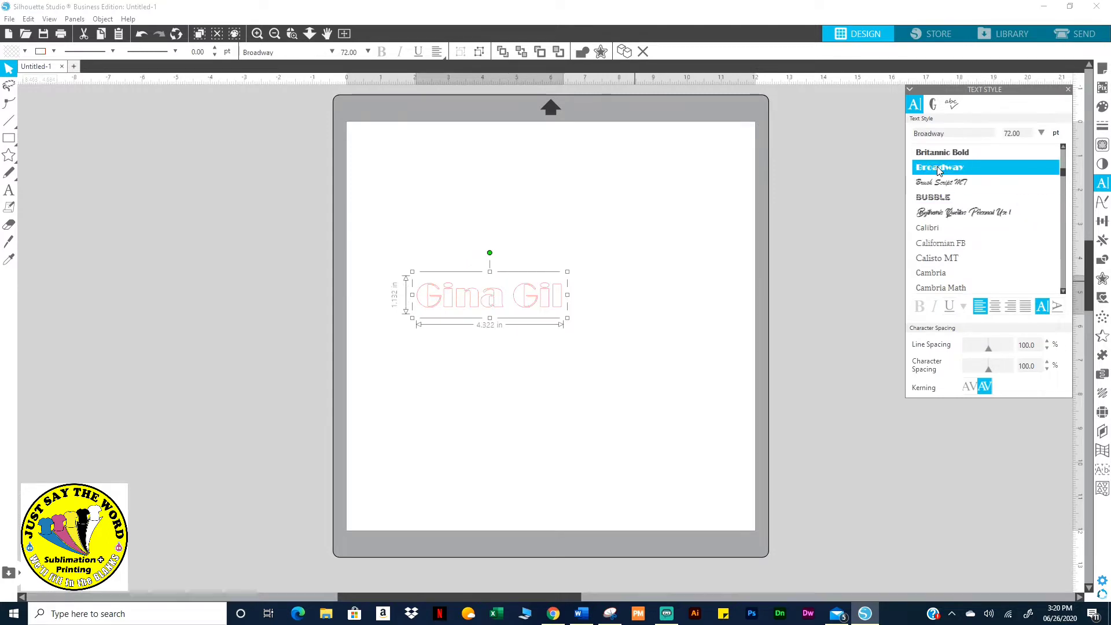
scroll(939, 169, "up", 5)
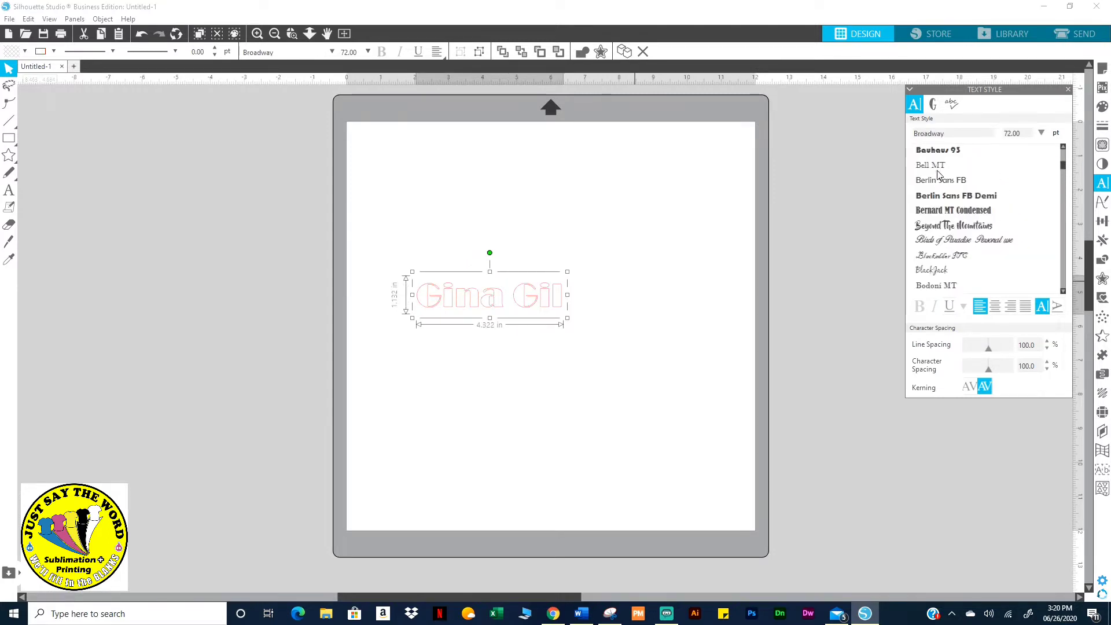
left_click(937, 226)
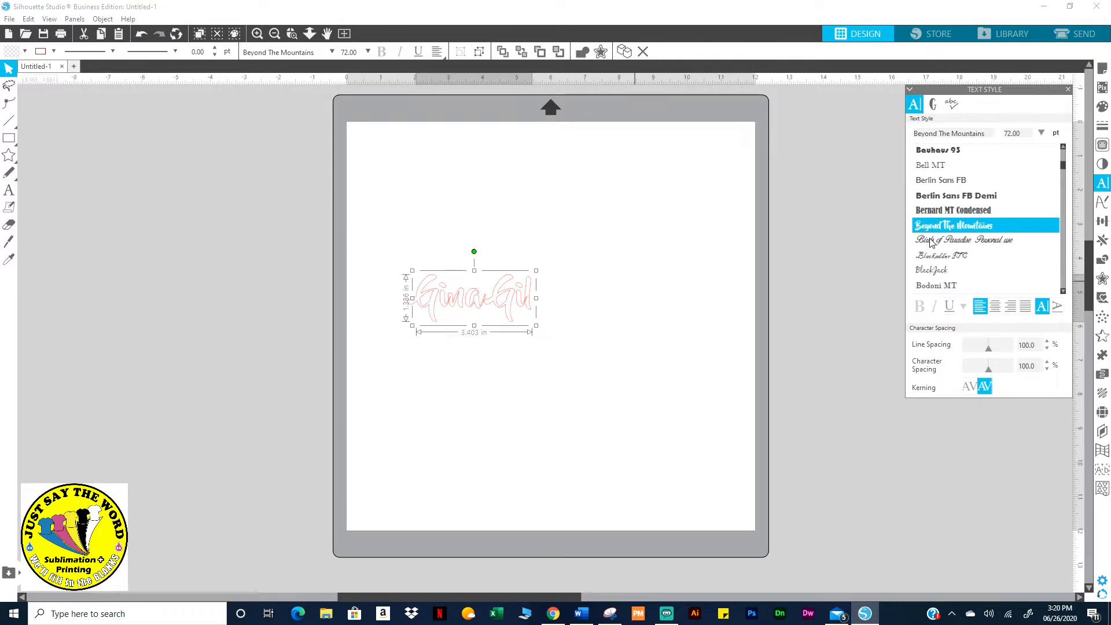
Apply Birds of Paradise and enlarge the name to about 11 in wide across the mat's top
left_click(930, 240)
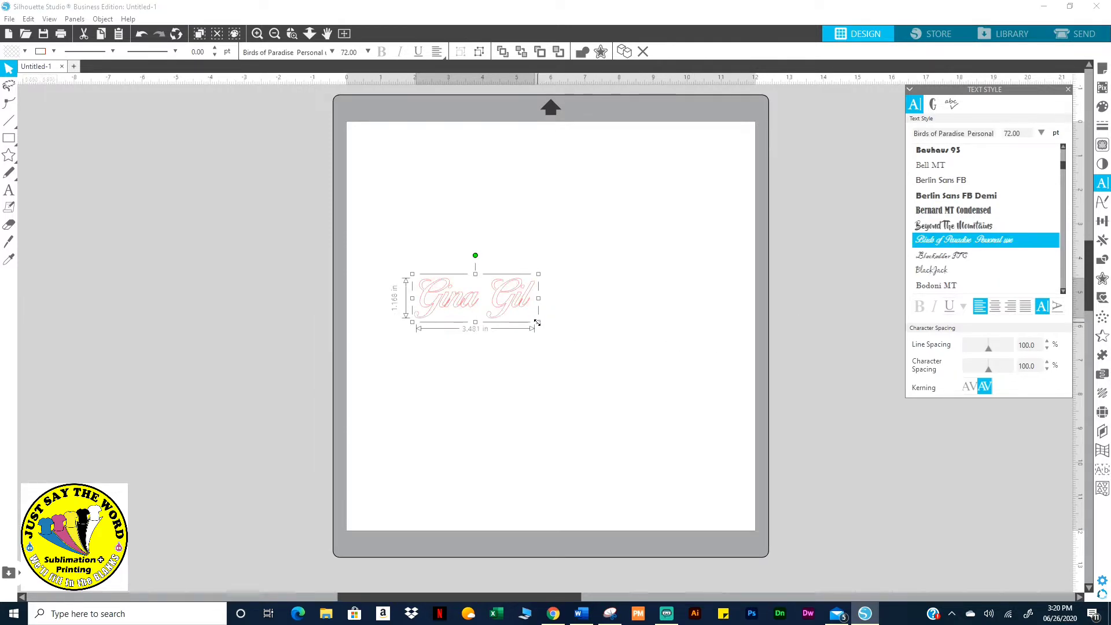
left_click_drag(539, 322, 796, 463)
left_click_drag(713, 367, 661, 235)
Open the Fill panel and duplicate the name text twice
left_click(1102, 106)
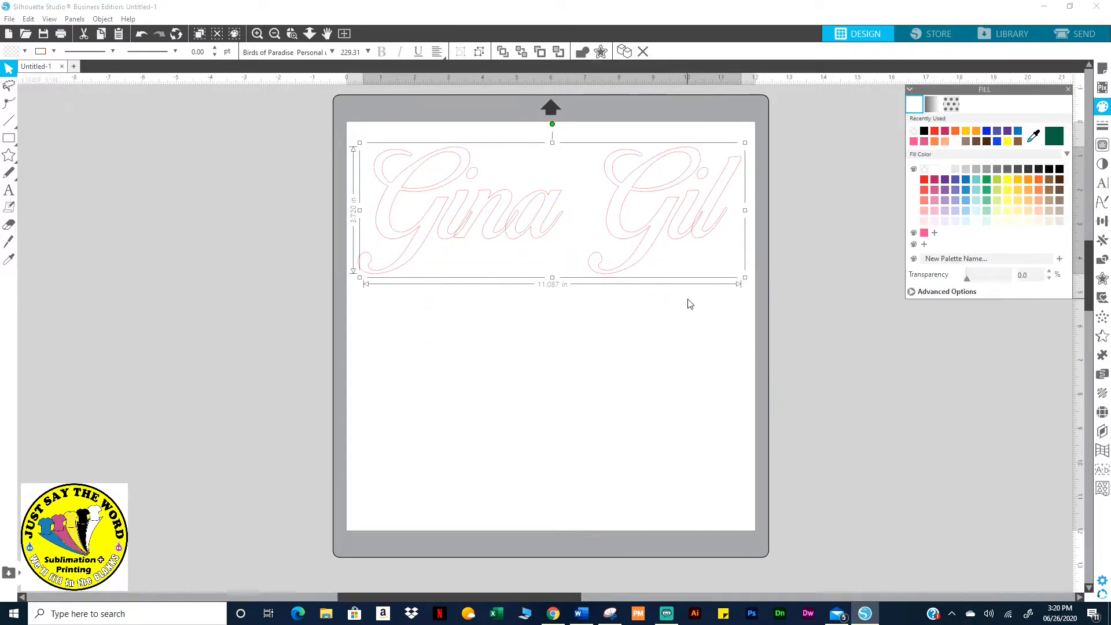
key("i")
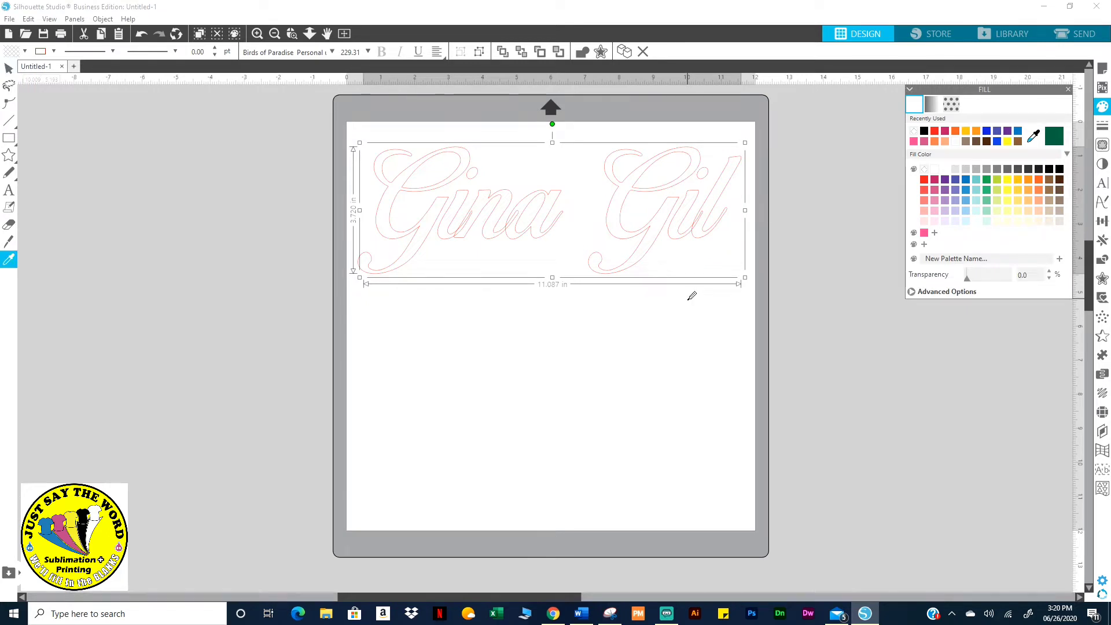
key("ctrl+d")
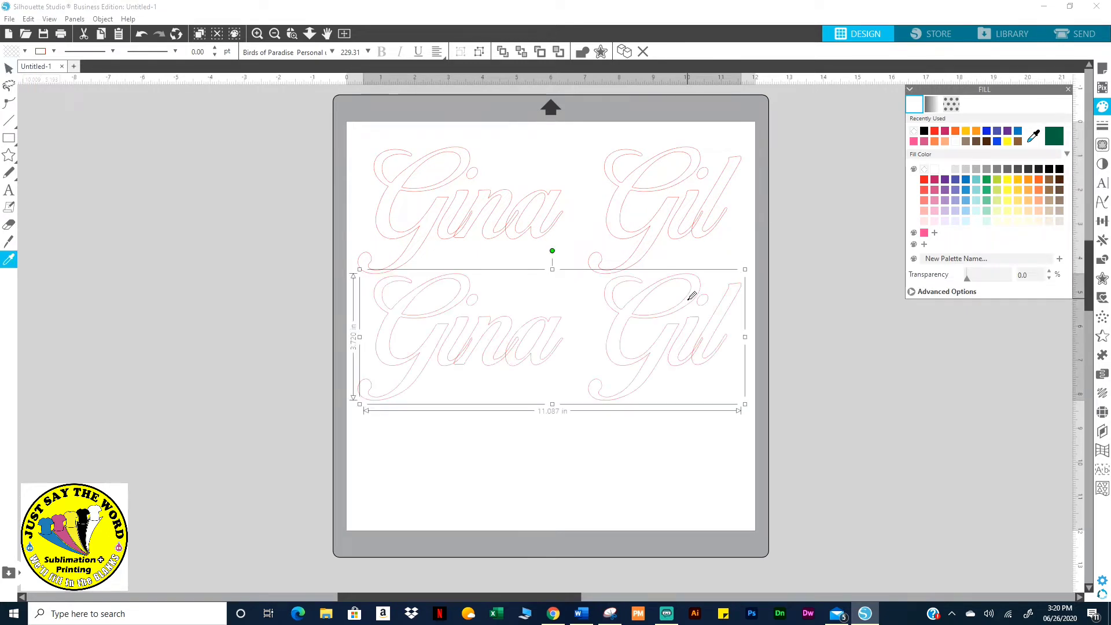
key("ctrl+d")
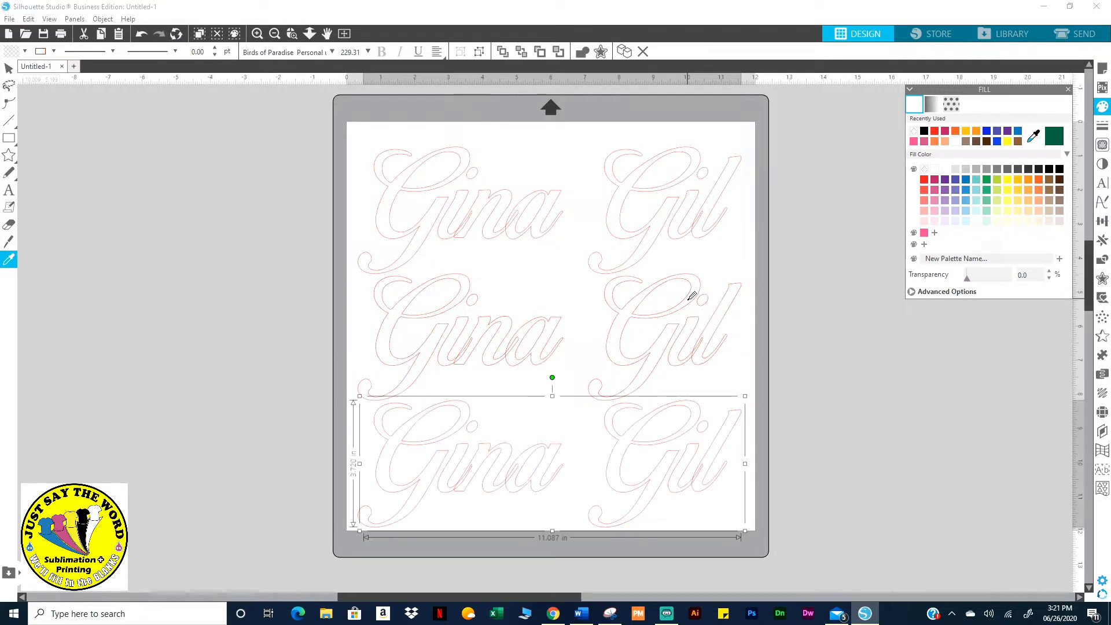
key("v")
Move the two copies off the mat to the left and right, then deselect
left_click_drag(636, 448, 204, 284)
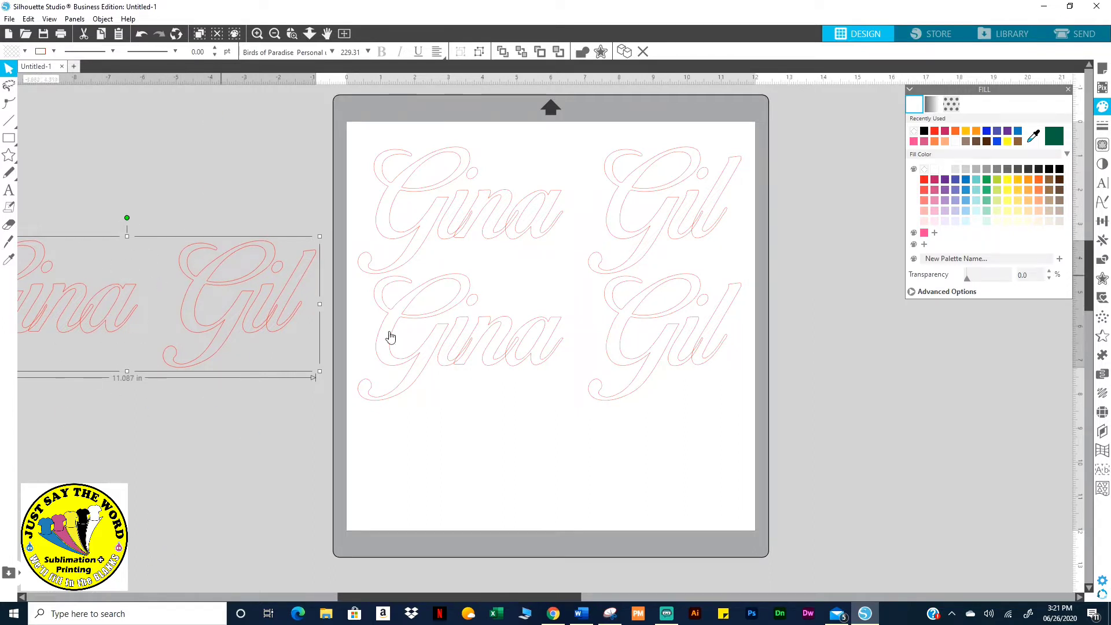
left_click_drag(620, 357, 913, 392)
left_click(149, 305)
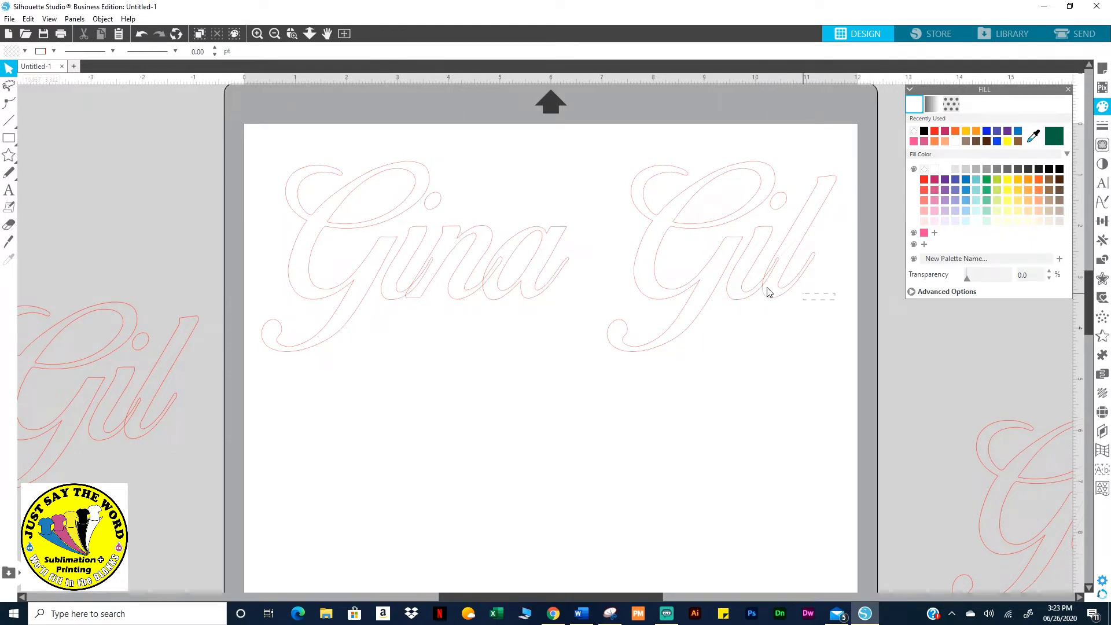
Break the name text on the mat into separate letter shapes, undoing a stray letter move
left_click(696, 287)
right_click(697, 271)
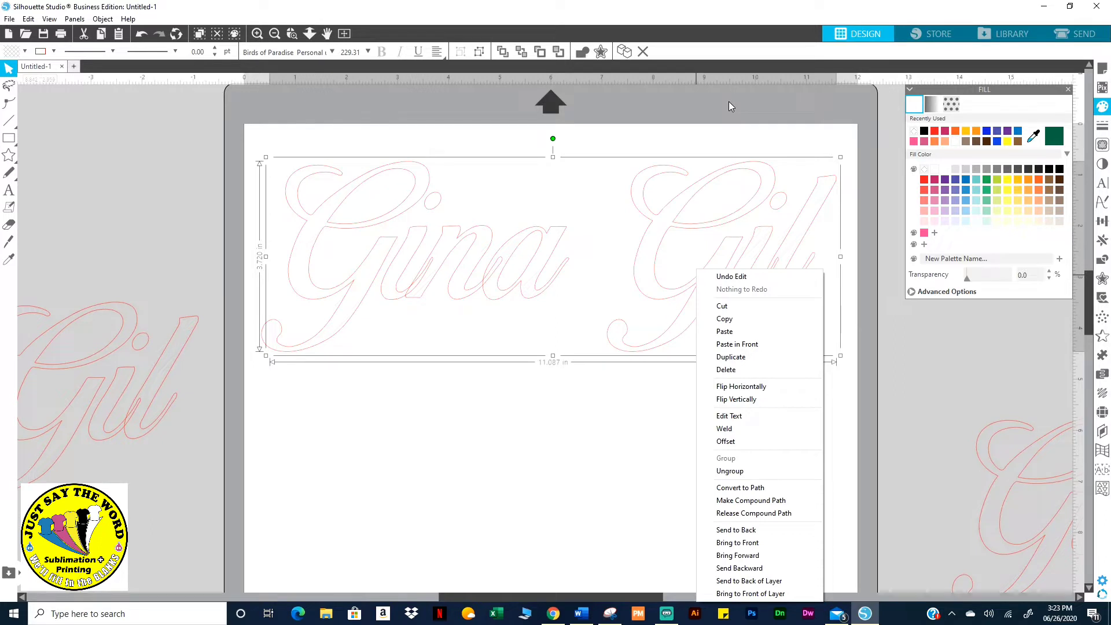
left_click(729, 470)
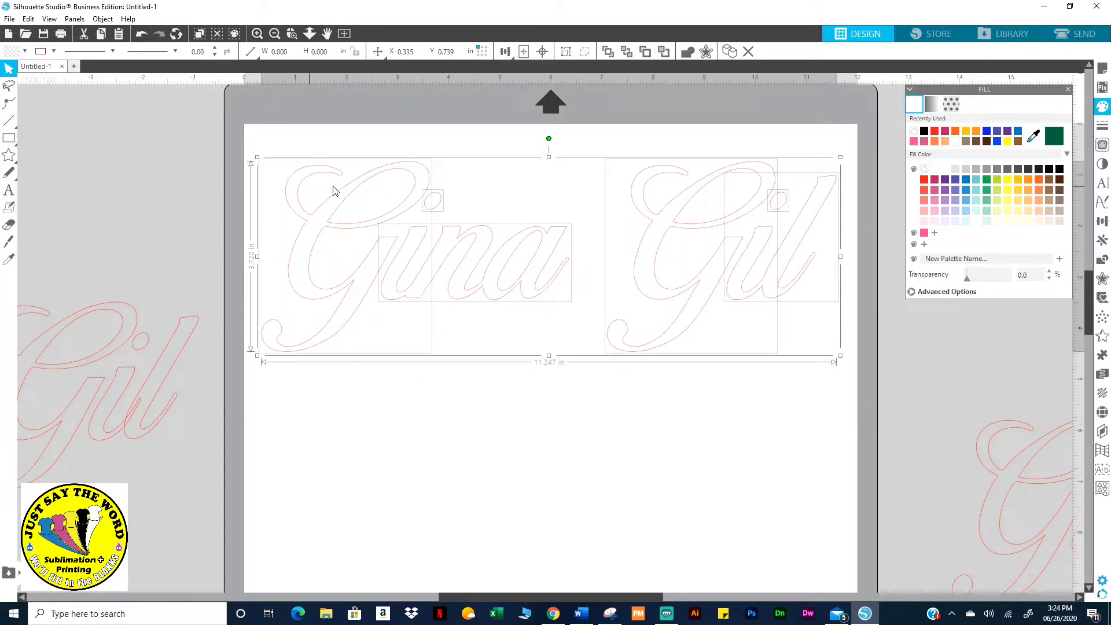
left_click(434, 581)
left_click_drag(415, 258, 417, 310)
left_click(141, 33)
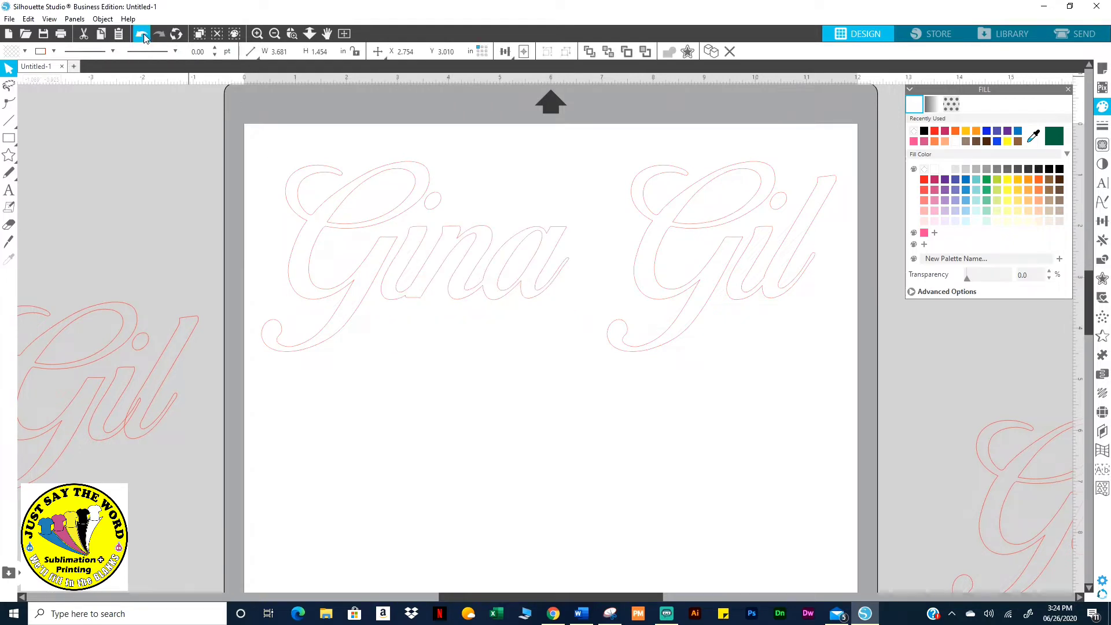
Marquee-select all the letter pieces of both words together
left_click_drag(230, 124, 784, 275)
left_click(261, 153)
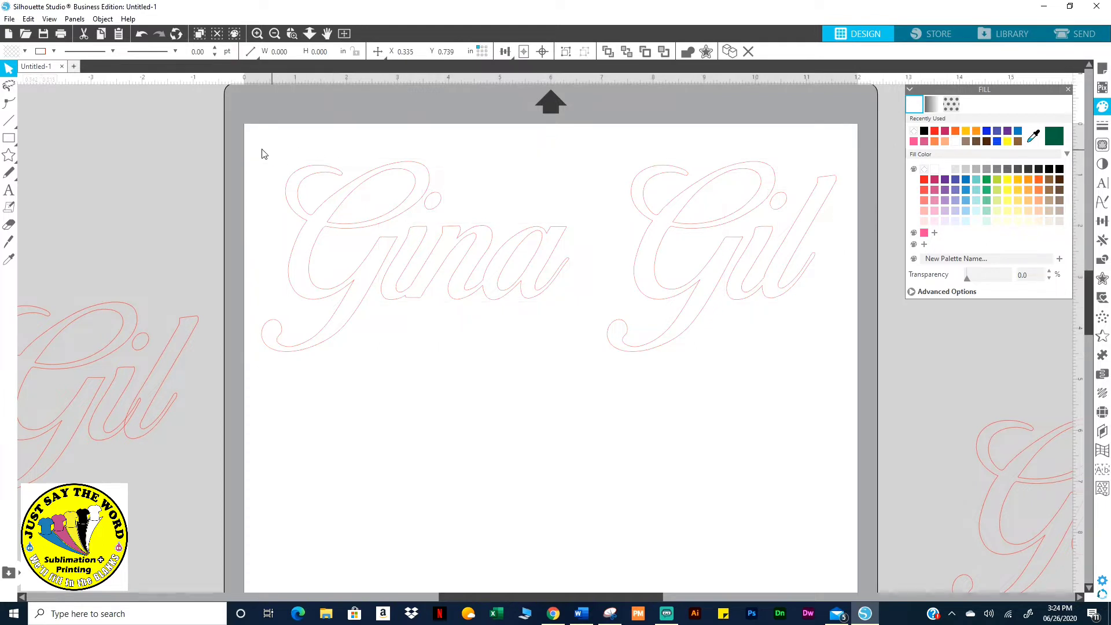
left_click_drag(250, 142, 844, 336)
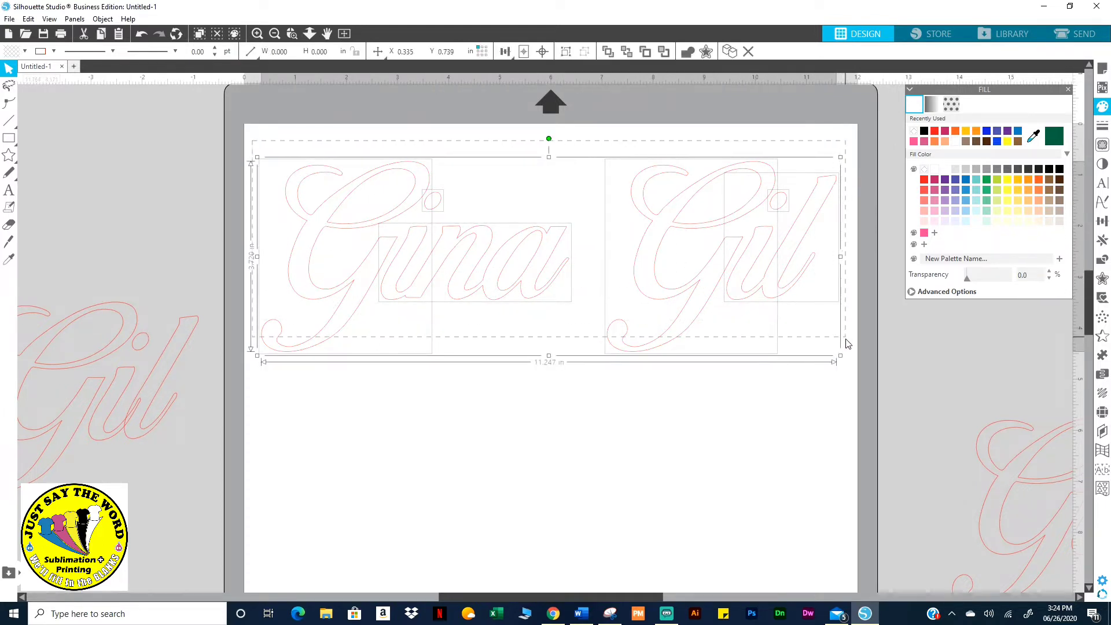
left_click(266, 145)
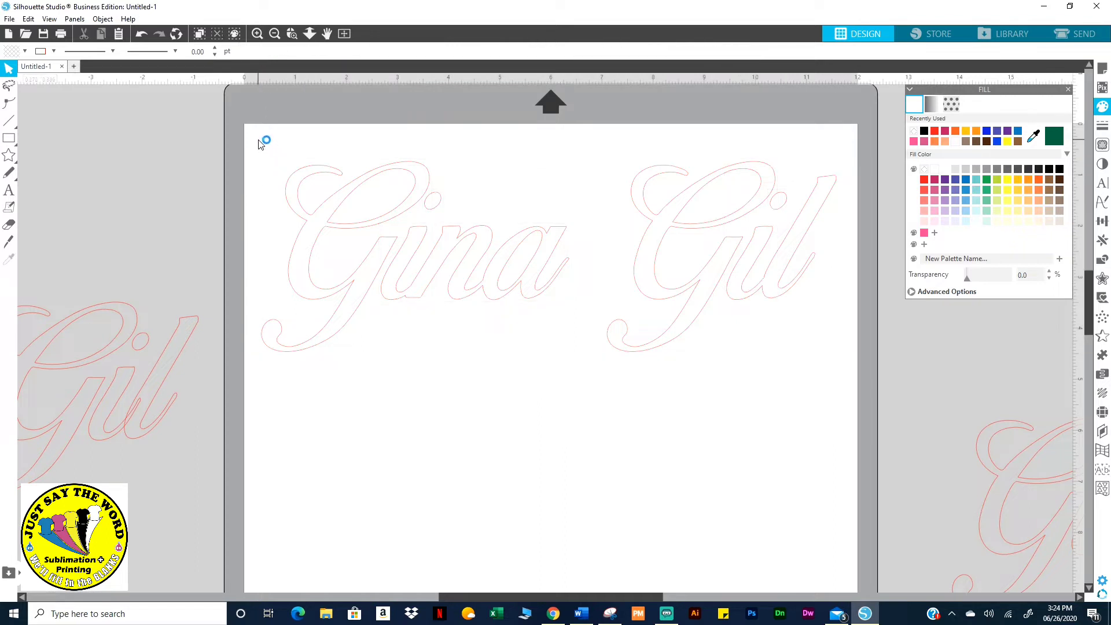
left_click(377, 193)
left_click(273, 138)
left_click_drag(266, 133, 857, 383)
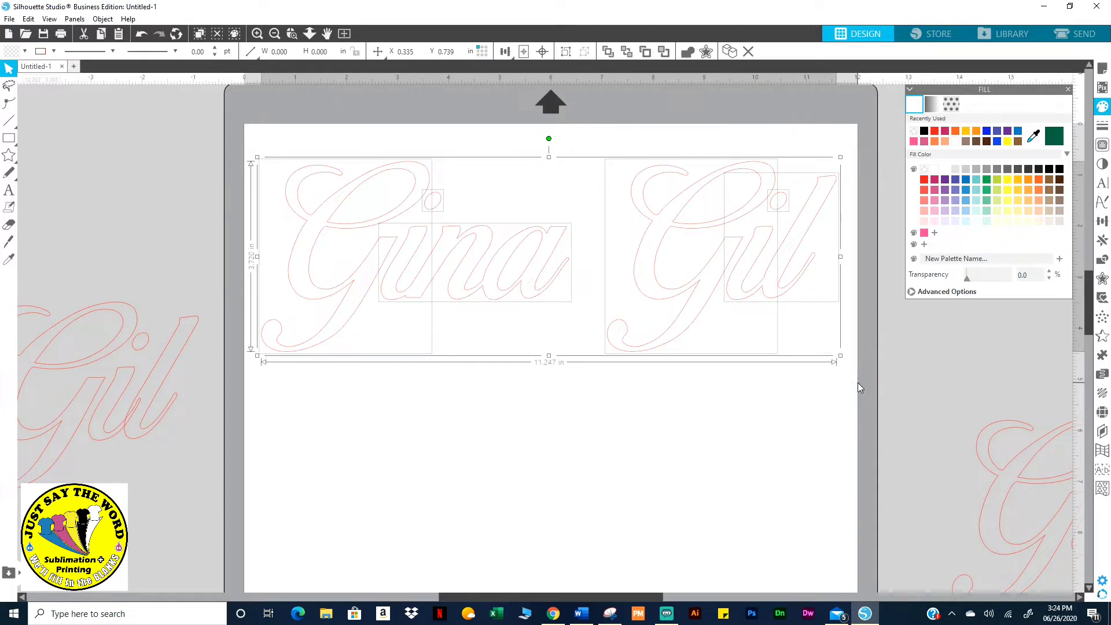
Group the selected letters into one piece and fill it solid red
right_click(750, 275)
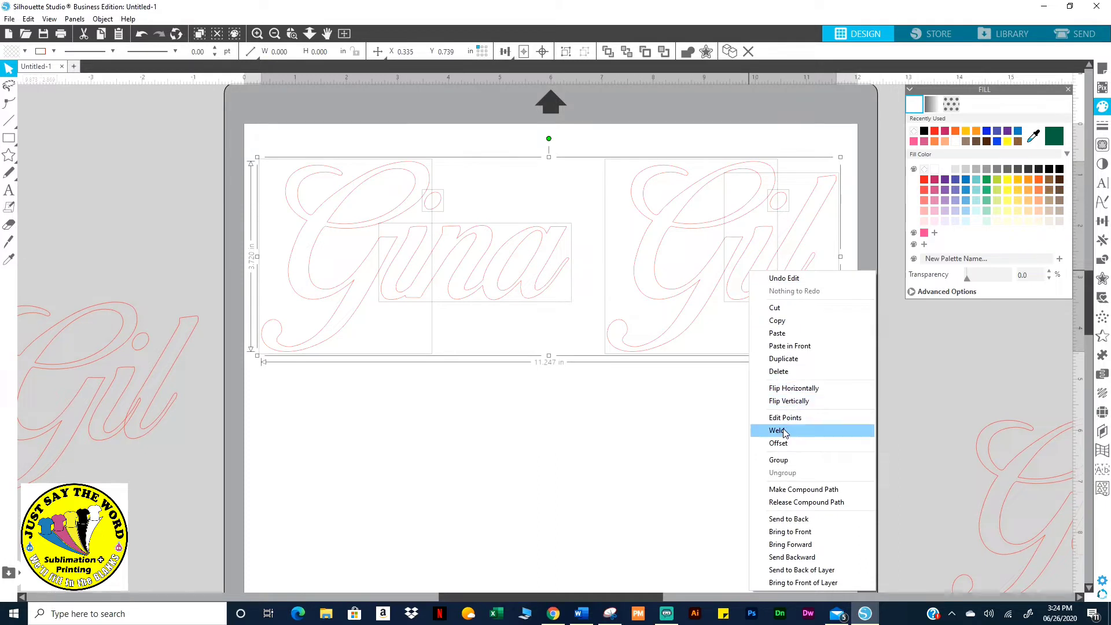
left_click(778, 460)
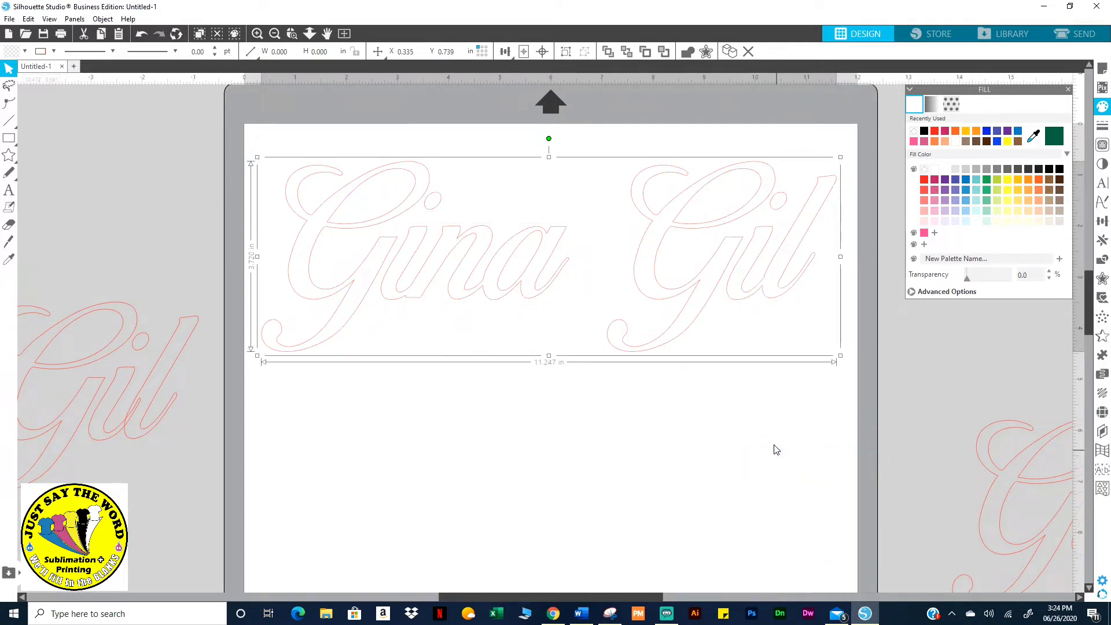
left_click(925, 181)
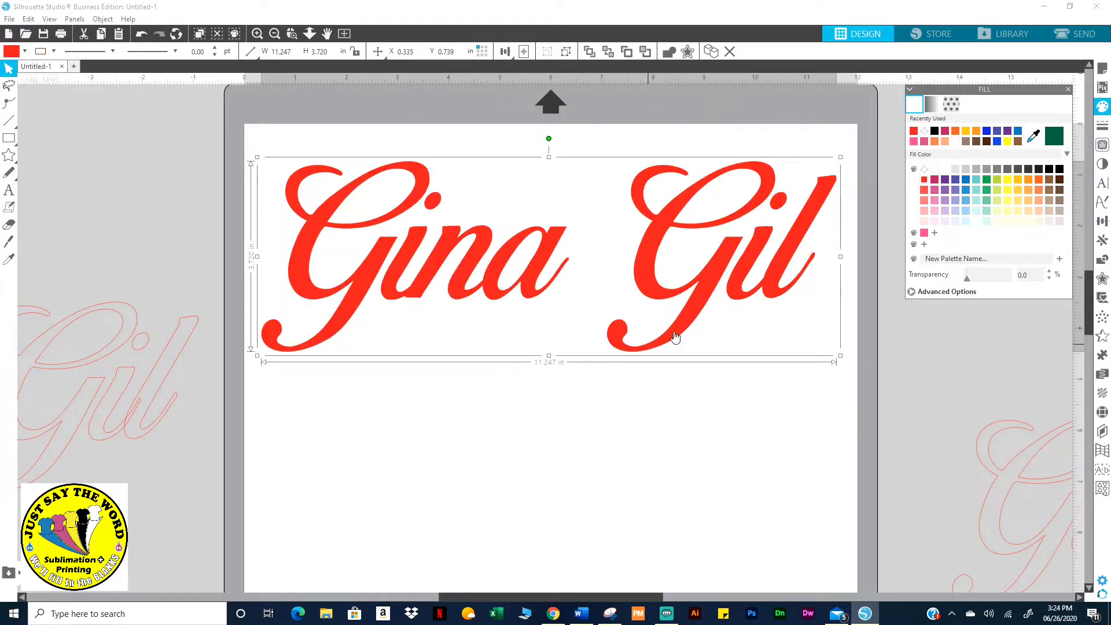
left_click(953, 102)
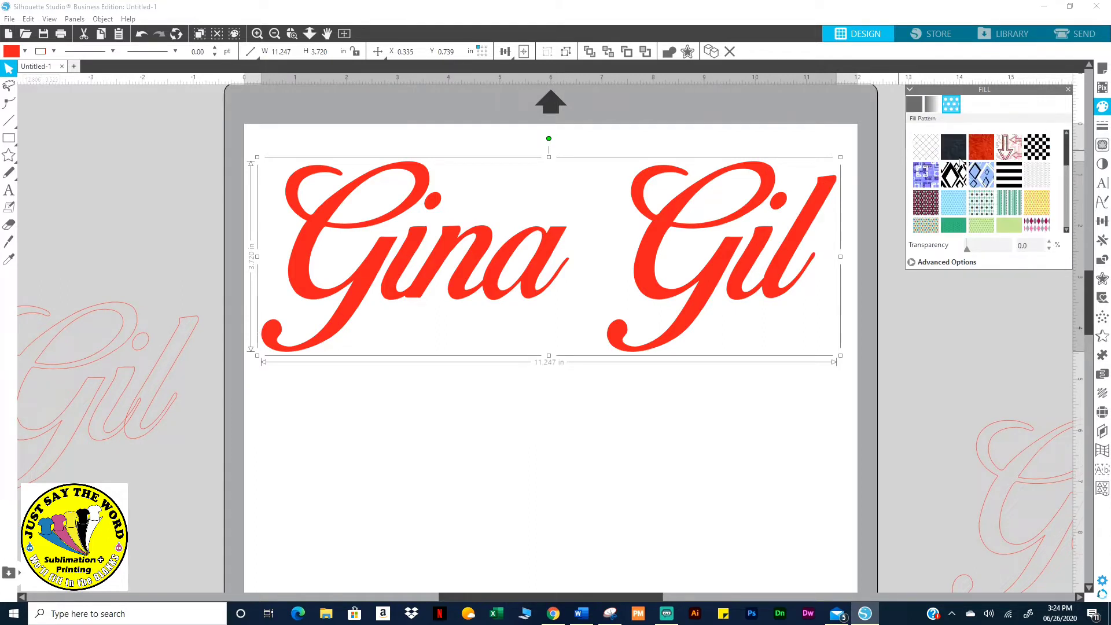
Try several pattern fills, settle on the yellow-and-purple tartan_013, and restore the window down
left_click(926, 173)
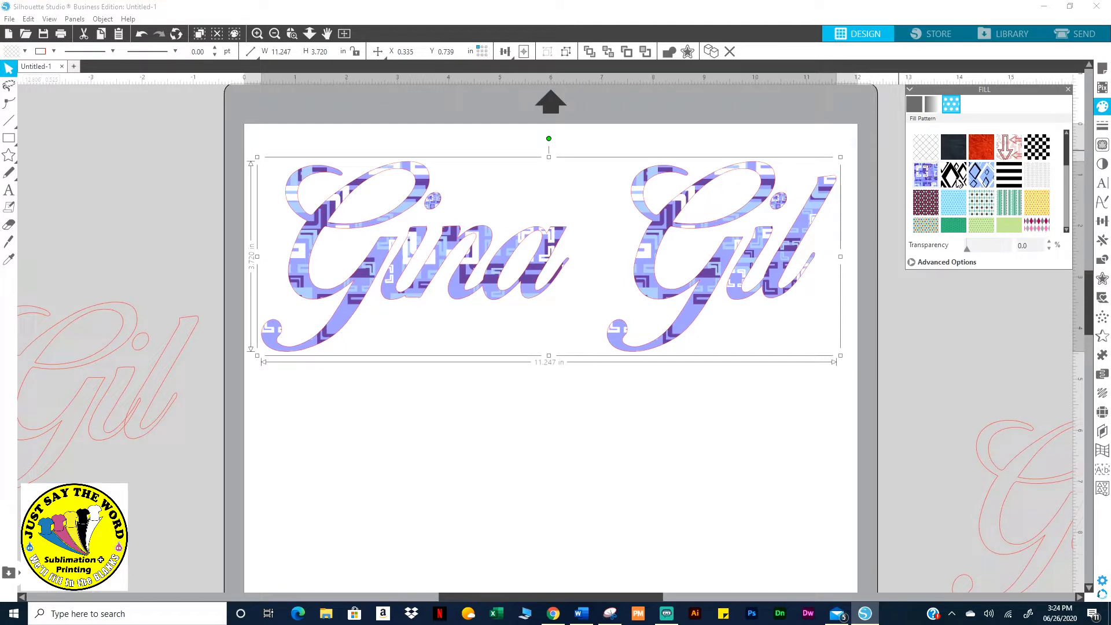
left_click(960, 177)
left_click(1010, 151)
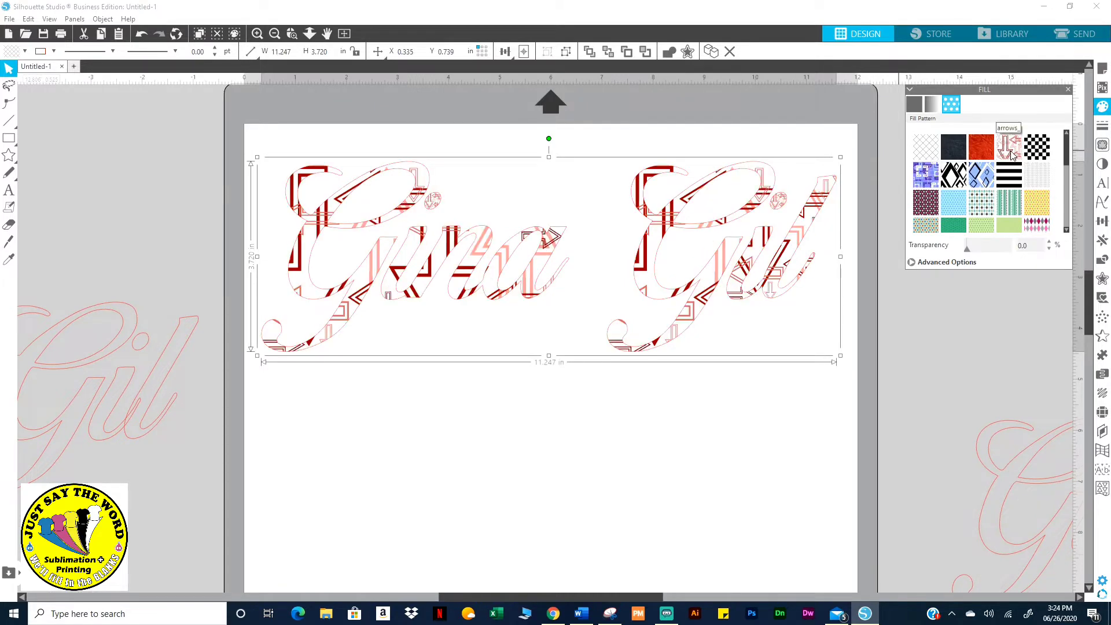
scroll(1029, 228, "down", 5)
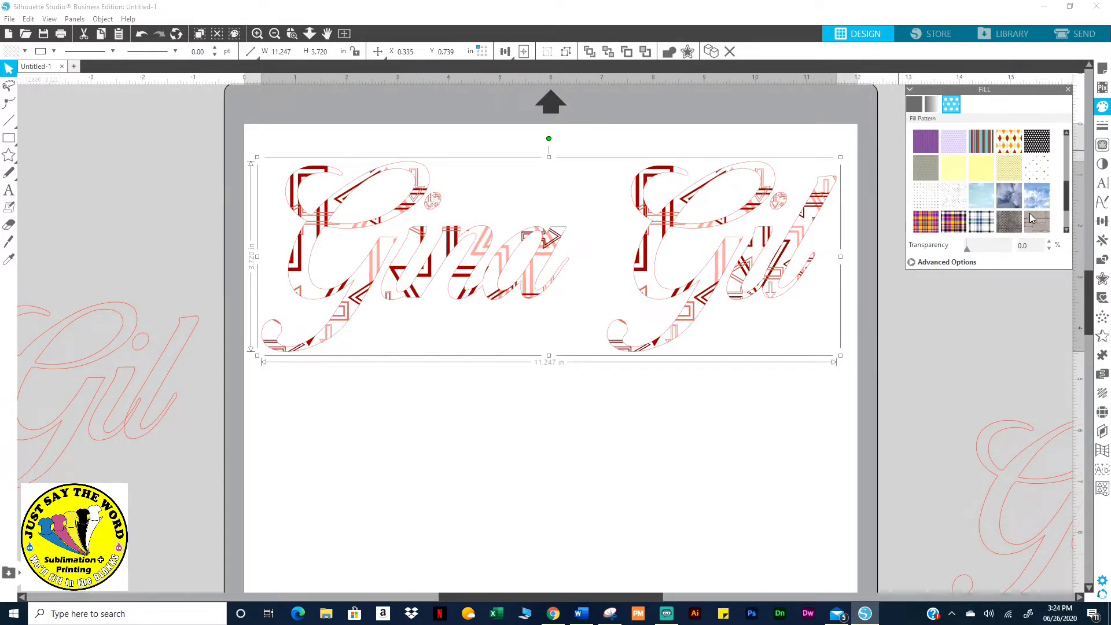
left_click(958, 166)
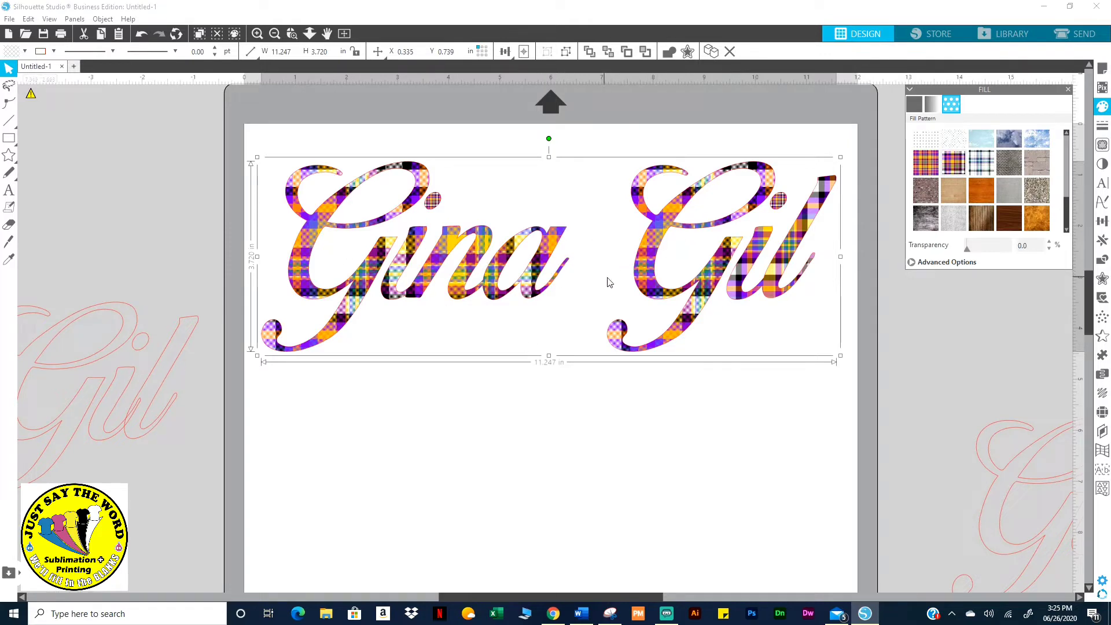
left_click(990, 164)
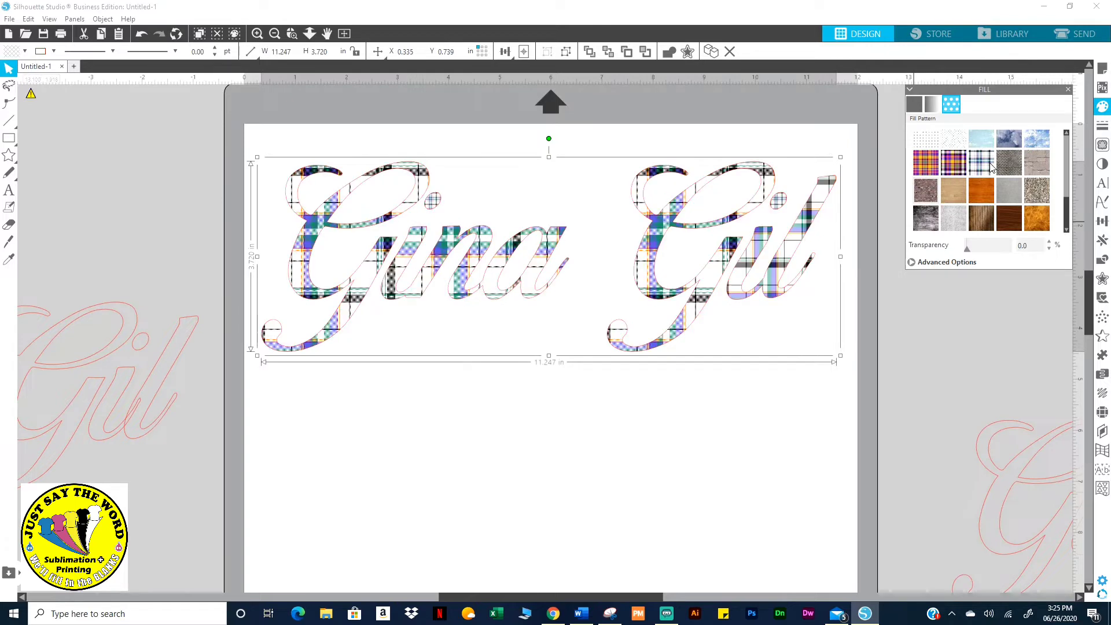
left_click(926, 164)
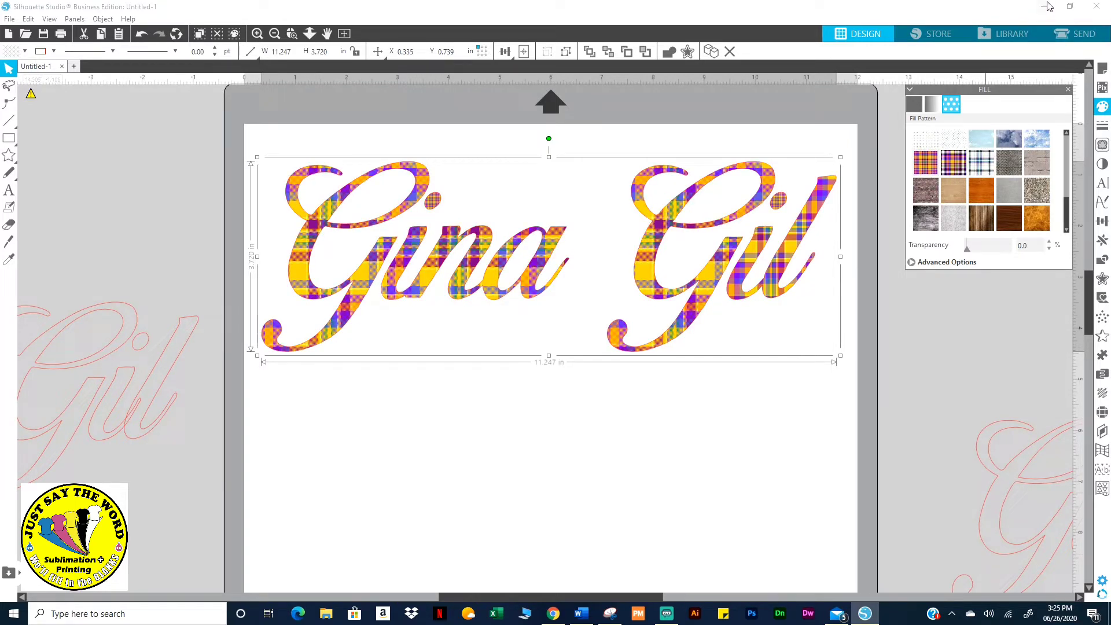
left_click(1071, 7)
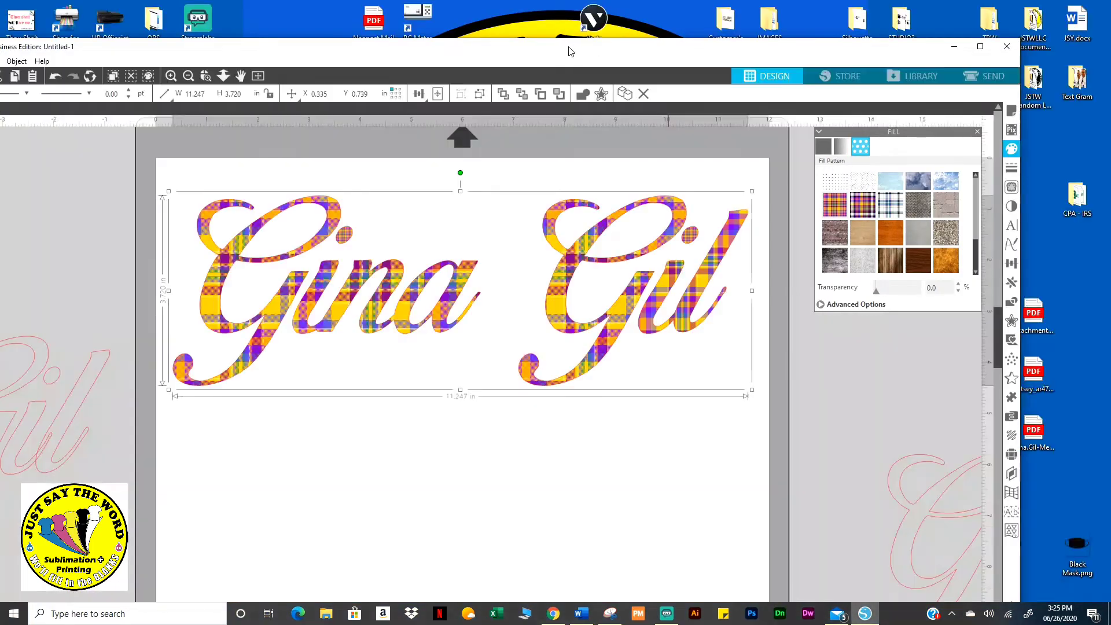
Move the program window aside and open the desktop IMAGES folder
left_click_drag(568, 48, 634, 67)
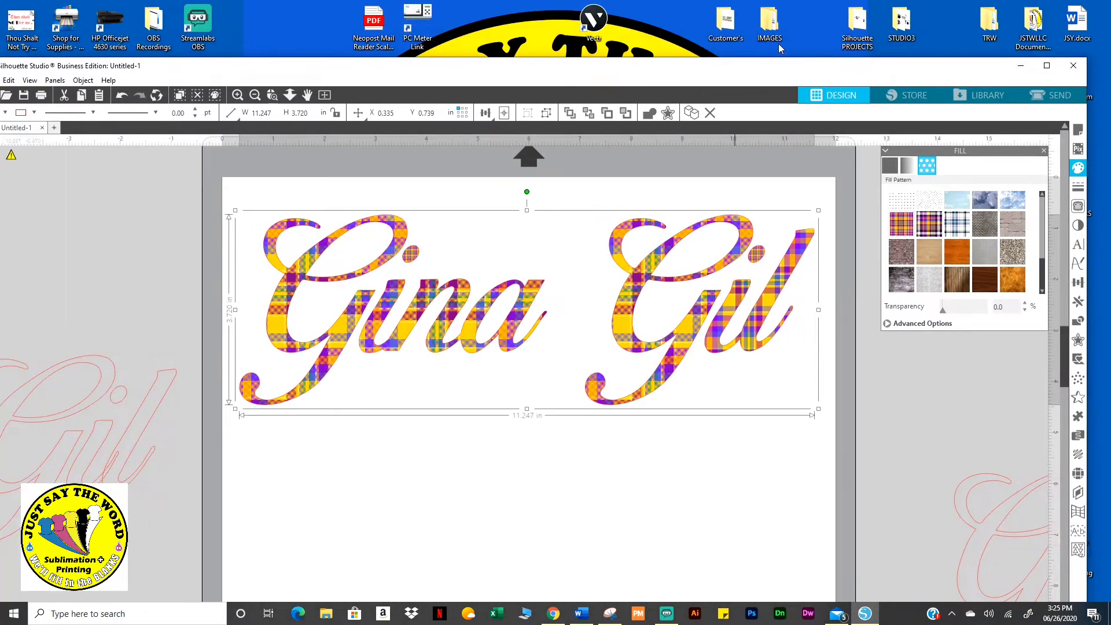
left_click(774, 21)
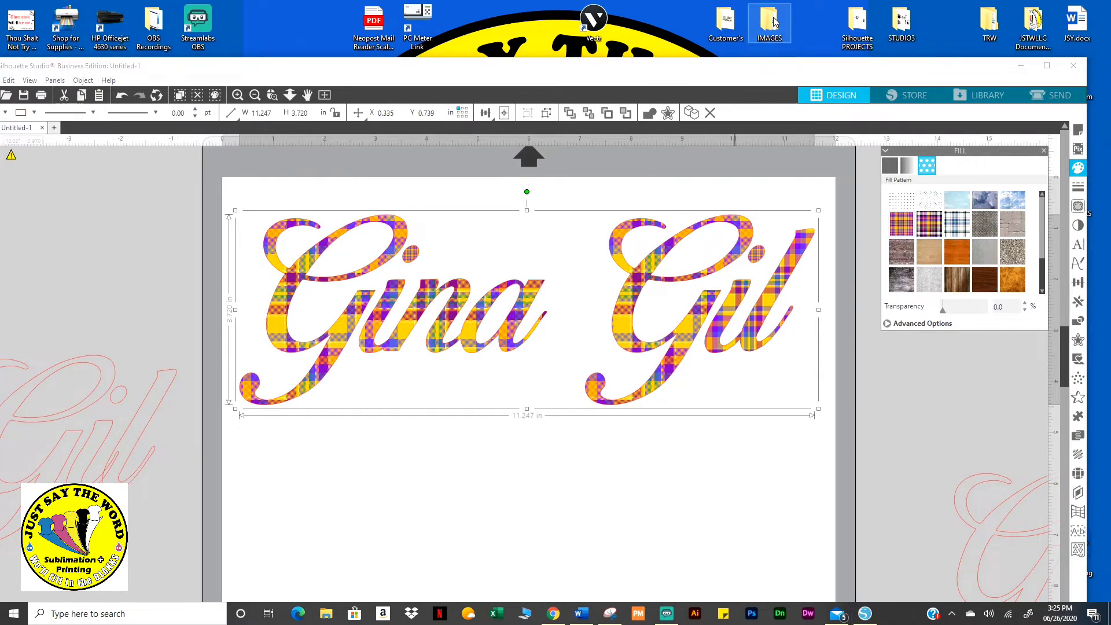
double_click(774, 21)
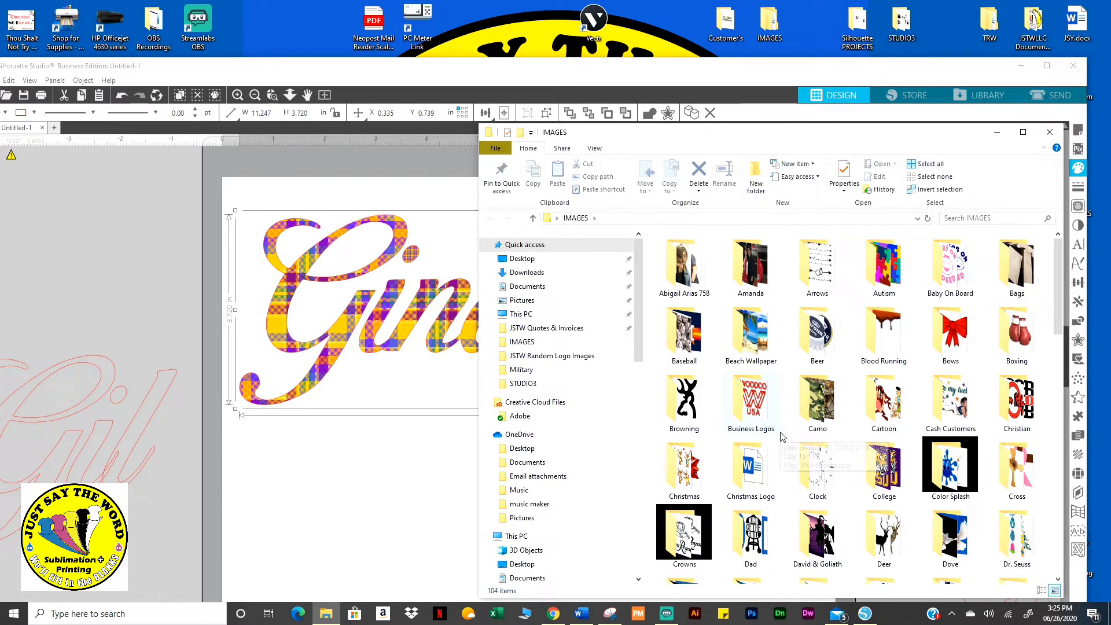
From the Flag folder, drag American Flag2.PNG onto the lettering as its fill, then close Explorer
scroll(806, 418, "down", 4)
scroll(805, 418, "down", 10)
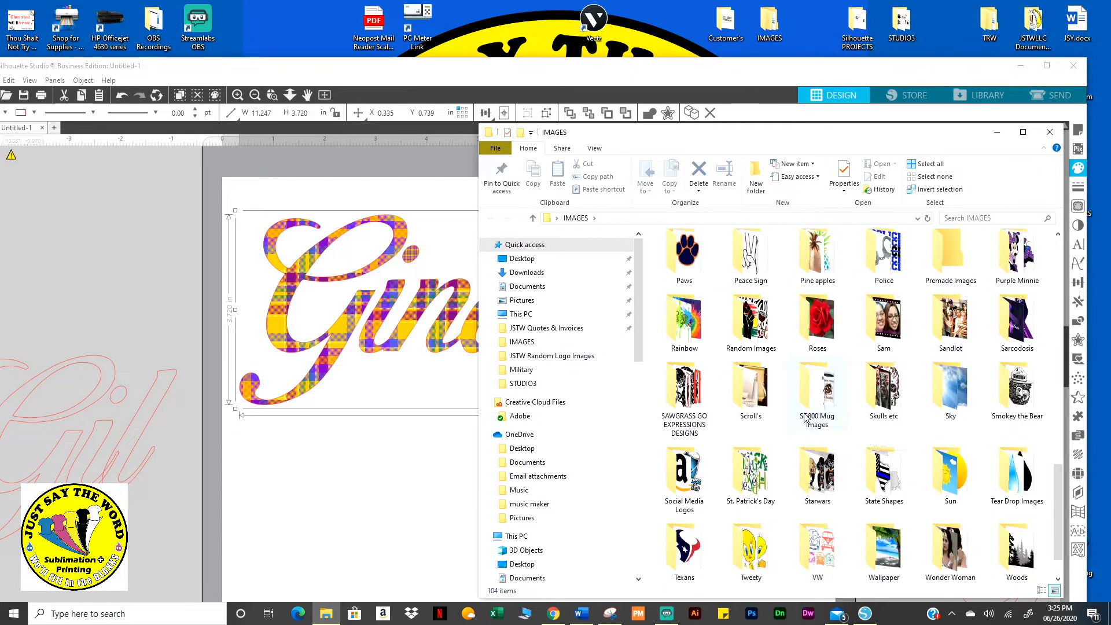
scroll(805, 408, "up", 14)
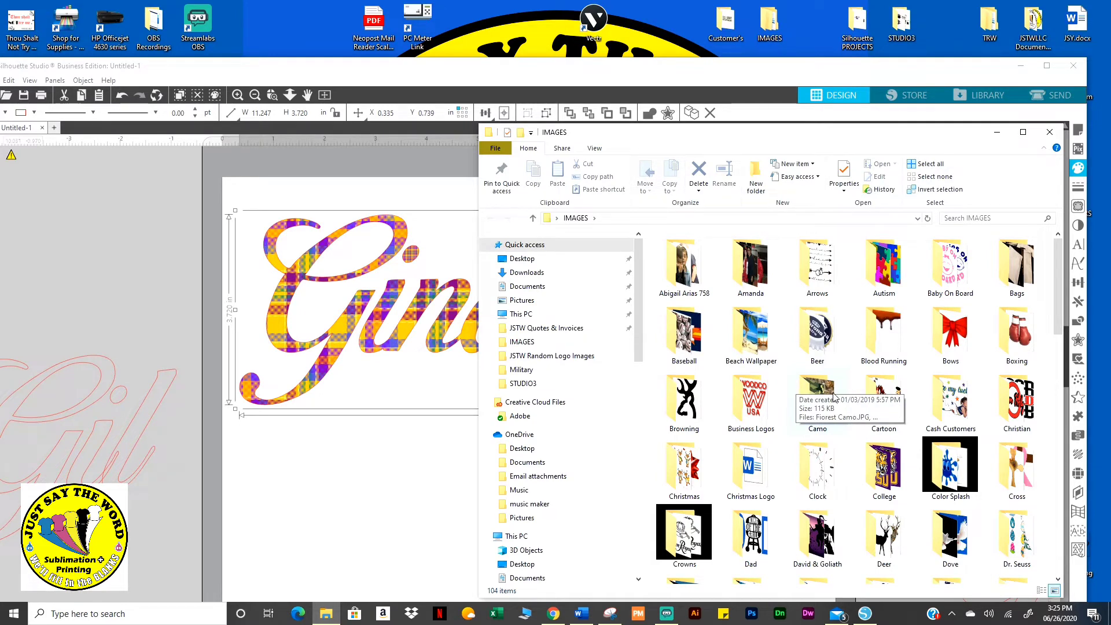
scroll(797, 392, "down", 5)
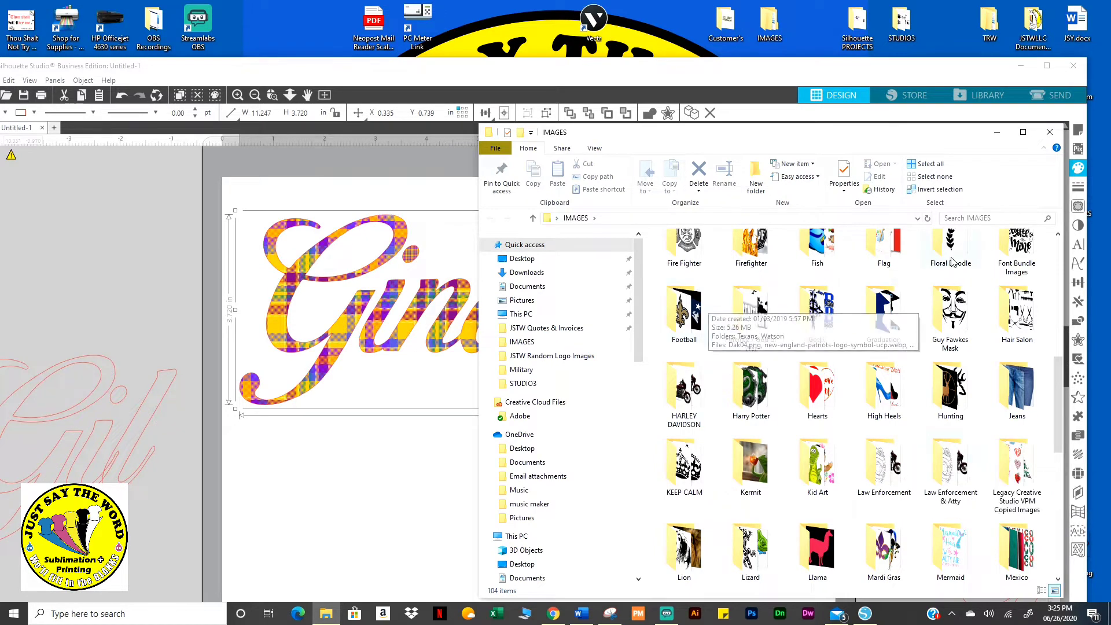
double_click(880, 249)
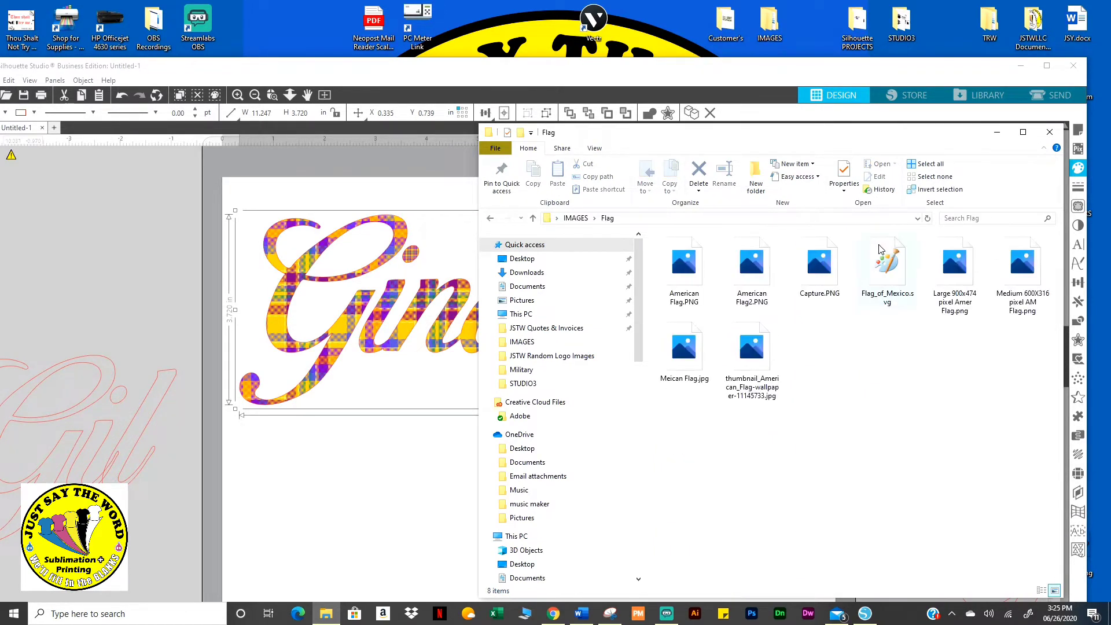
left_click_drag(778, 277, 349, 322)
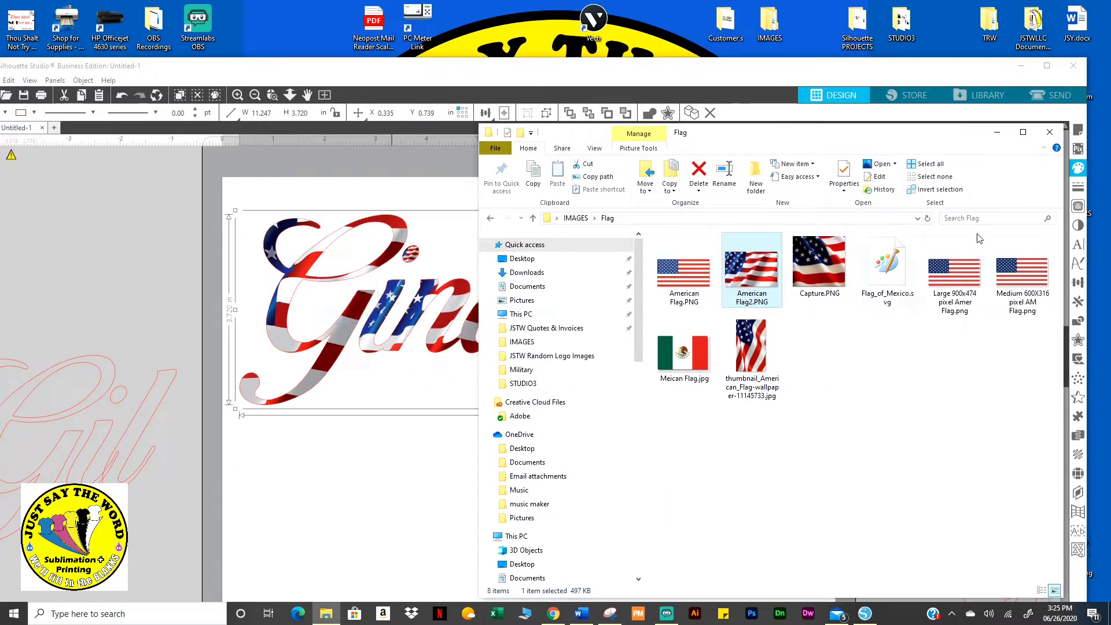
left_click(1050, 133)
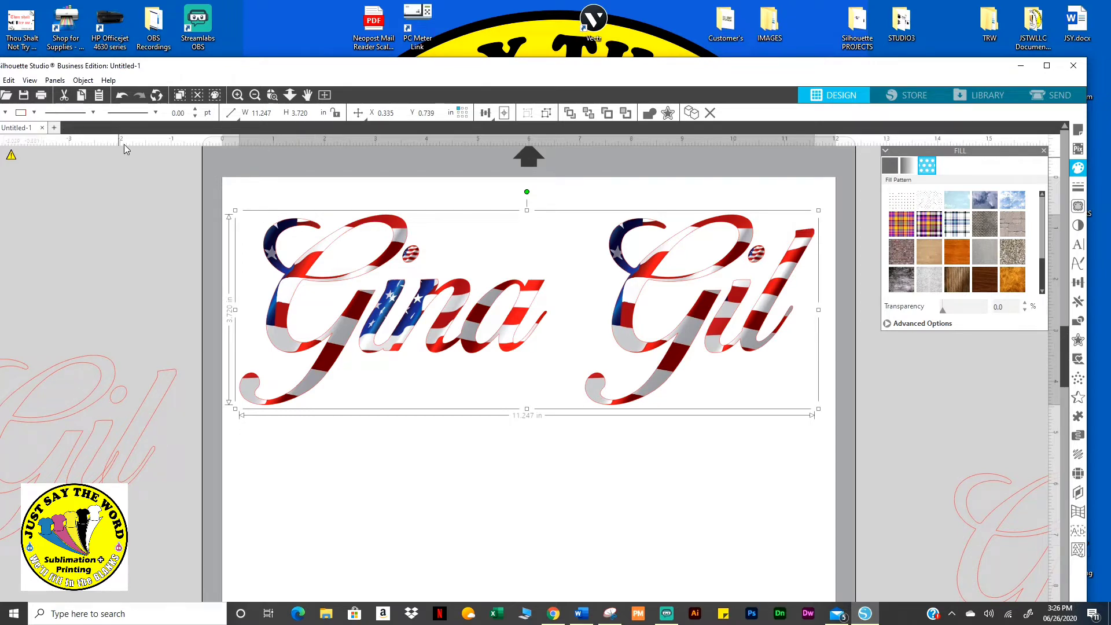
Set the lettering's outline colour to transparent and maximize the window
left_click(34, 113)
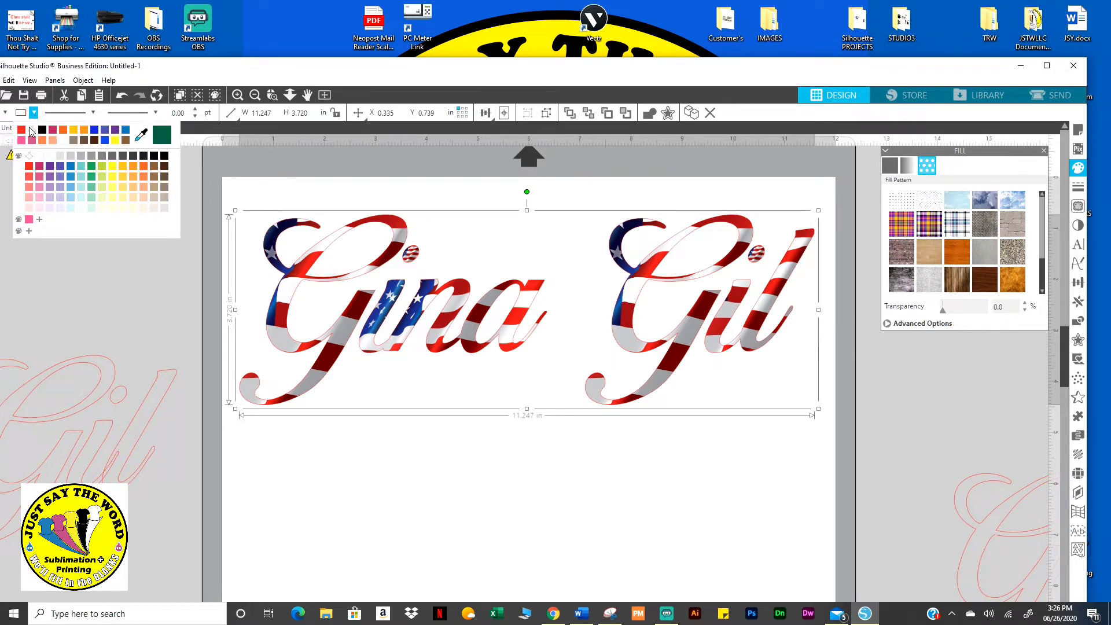
left_click(32, 133)
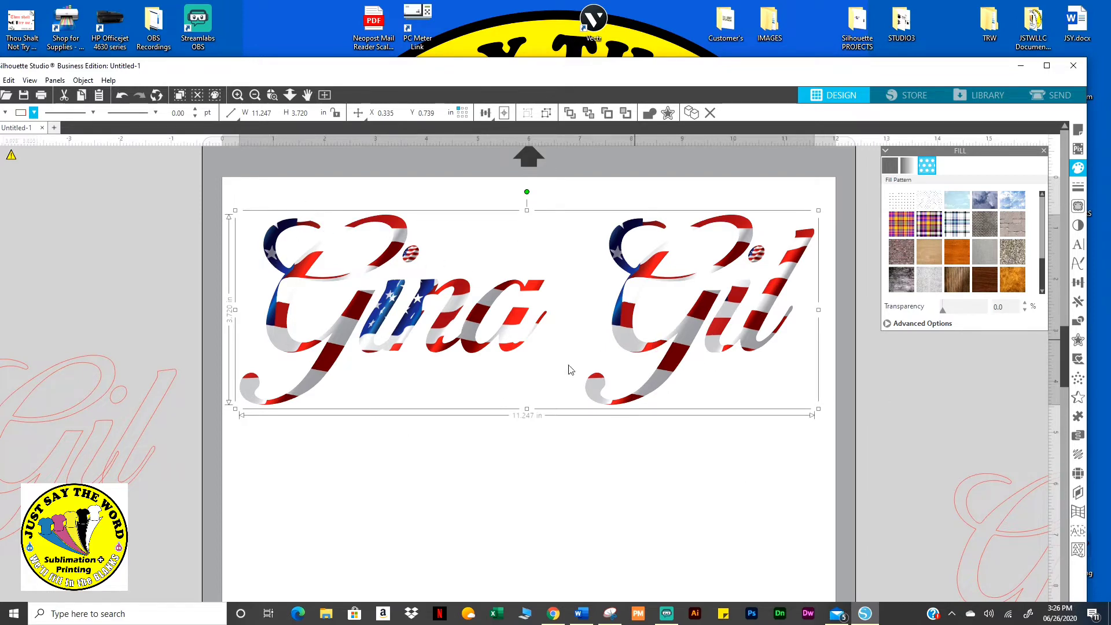
left_click(1046, 65)
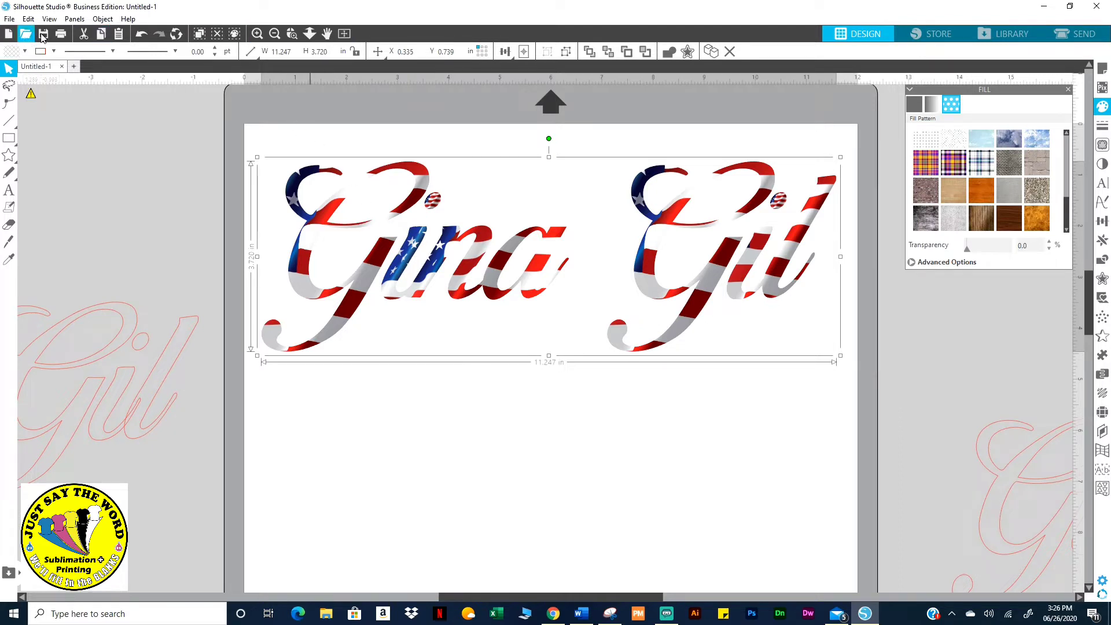
Fit the whole mat in view, expand the fill's Advanced Options and enable Pan Pattern
left_click(344, 36)
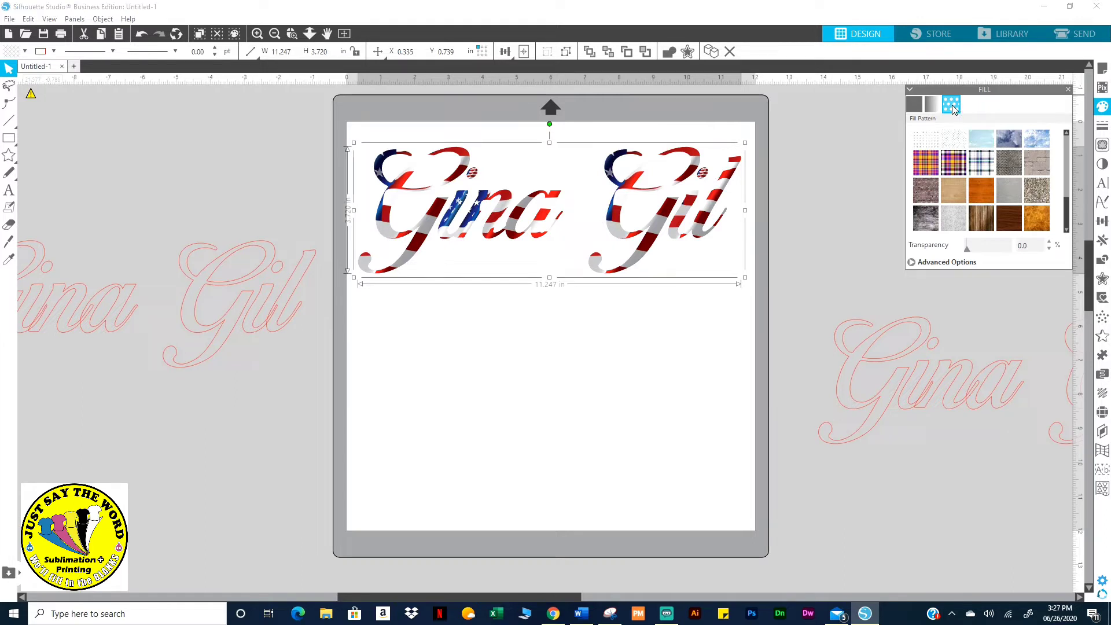
left_click(943, 263)
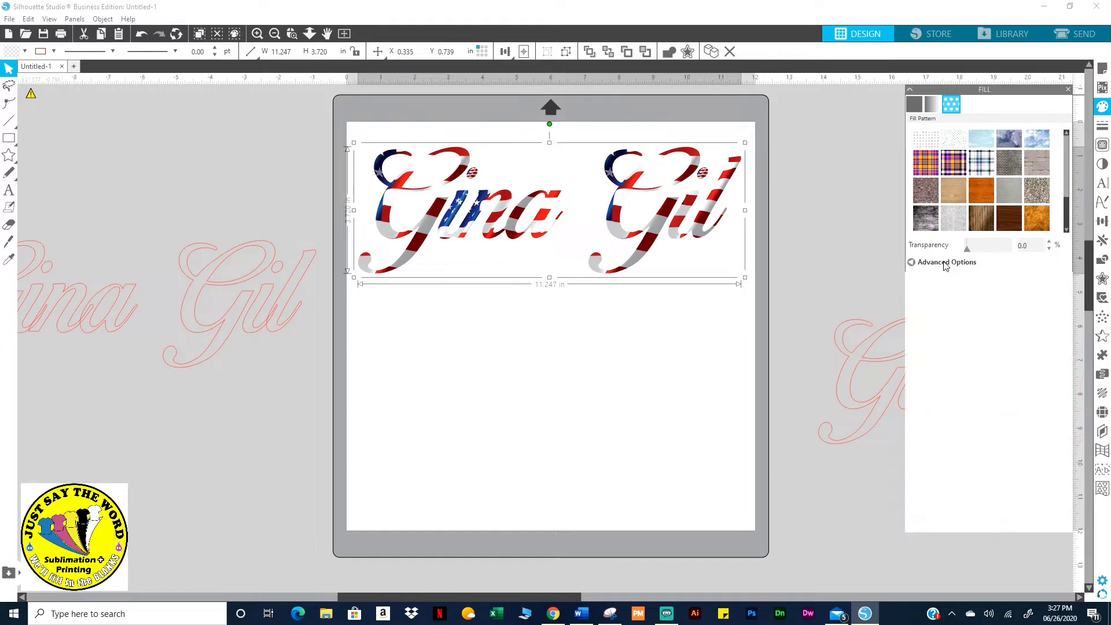
left_click(950, 443)
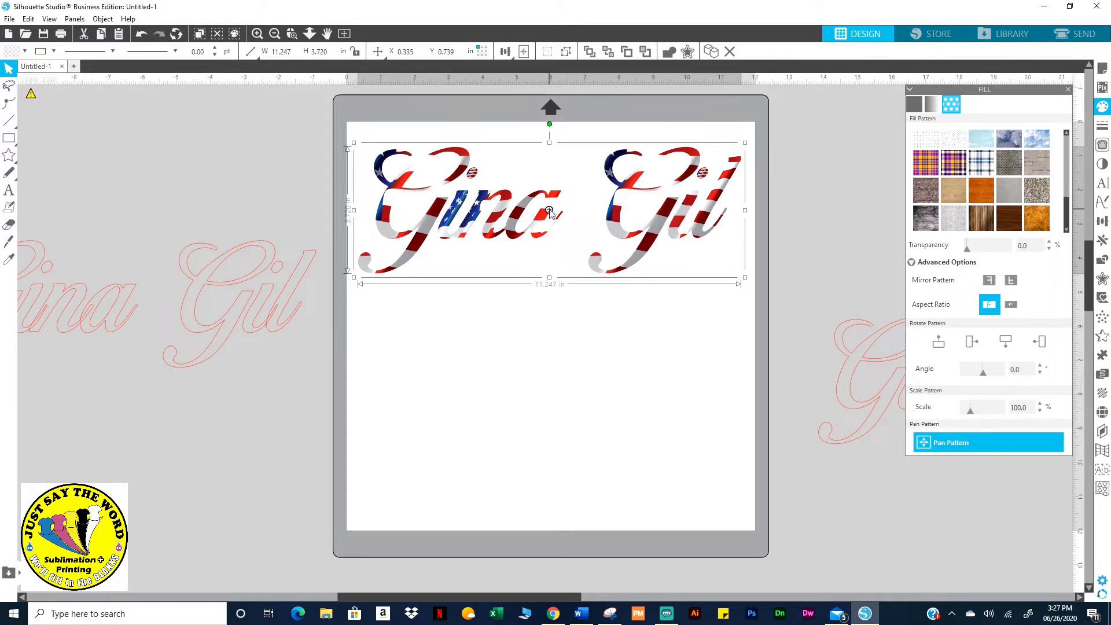
left_click_drag(549, 212, 599, 82)
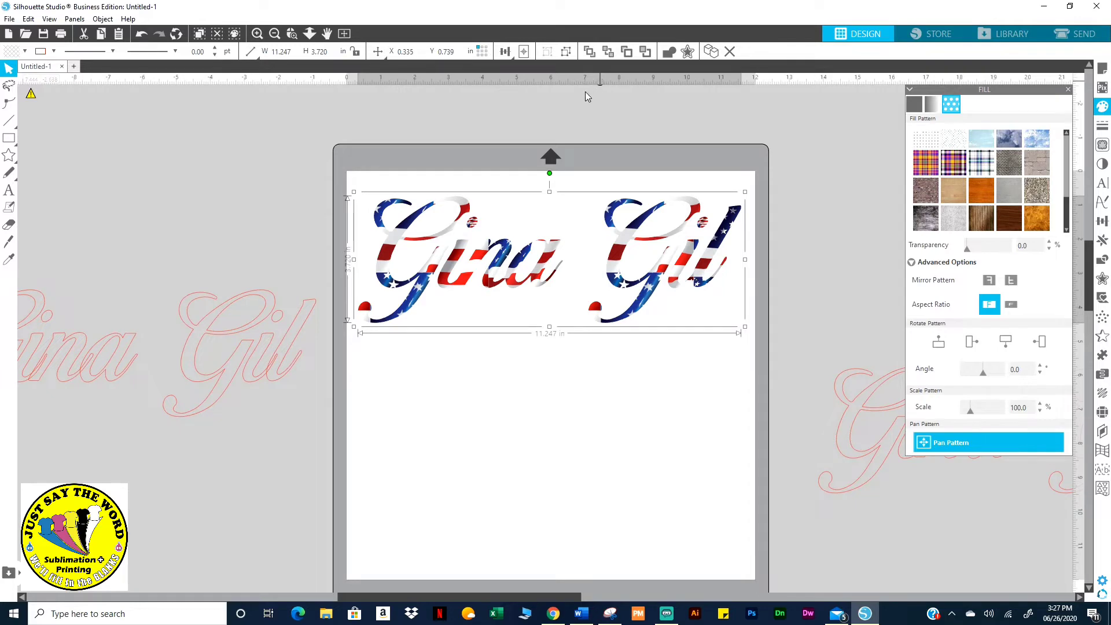
left_click_drag(585, 92, 418, 140)
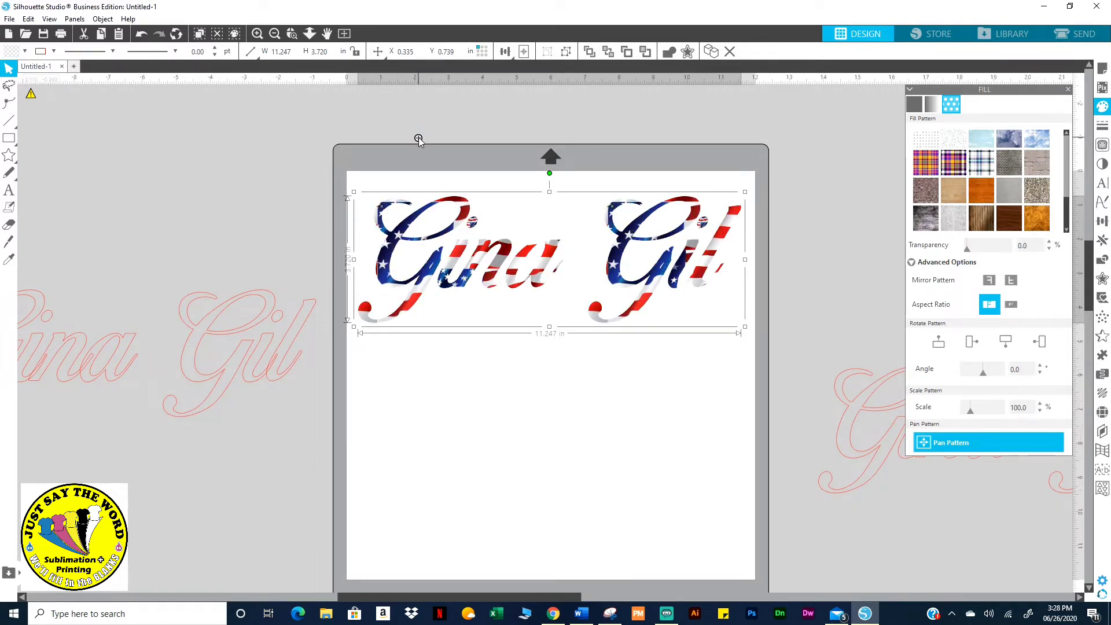
left_click(535, 460)
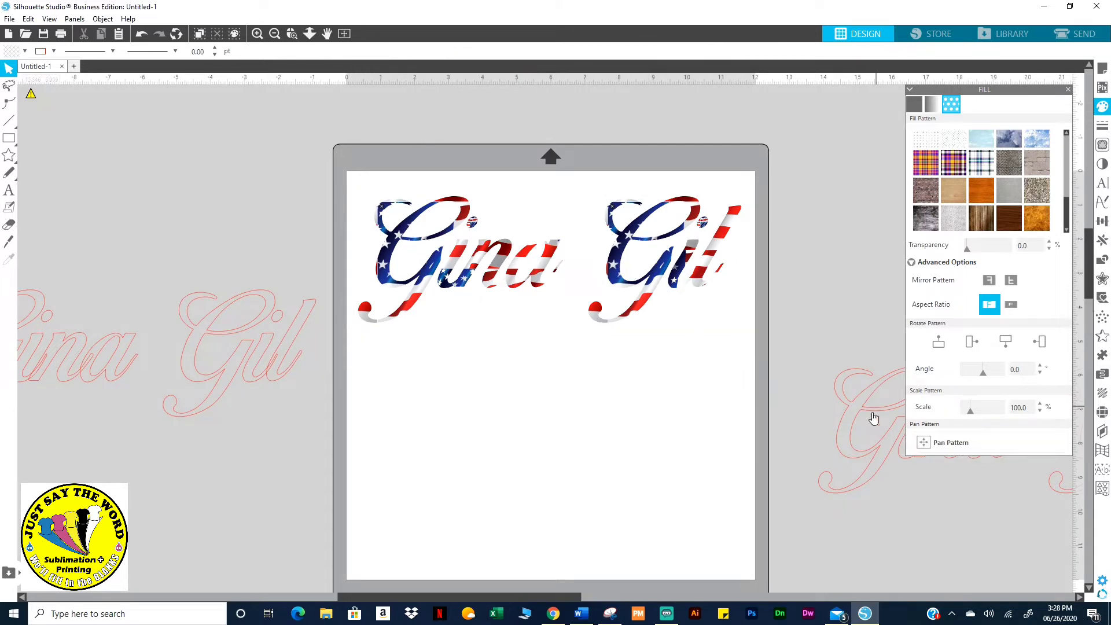
left_click(611, 275)
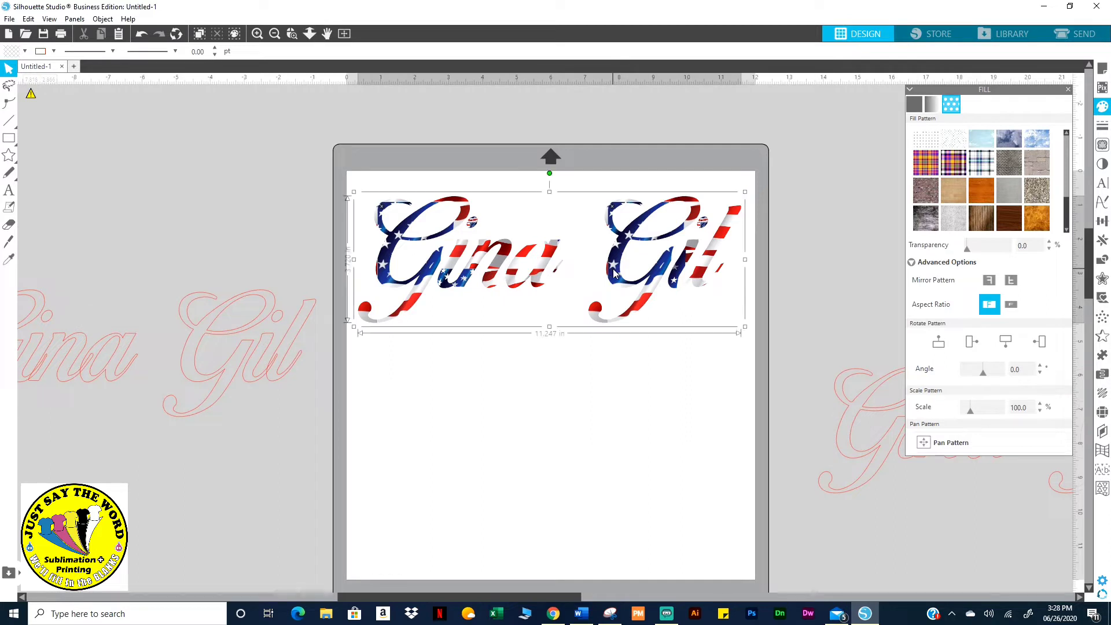
Scale the flag pattern to 196%, pan it within the letters, and deselect
left_click_drag(967, 413, 982, 412)
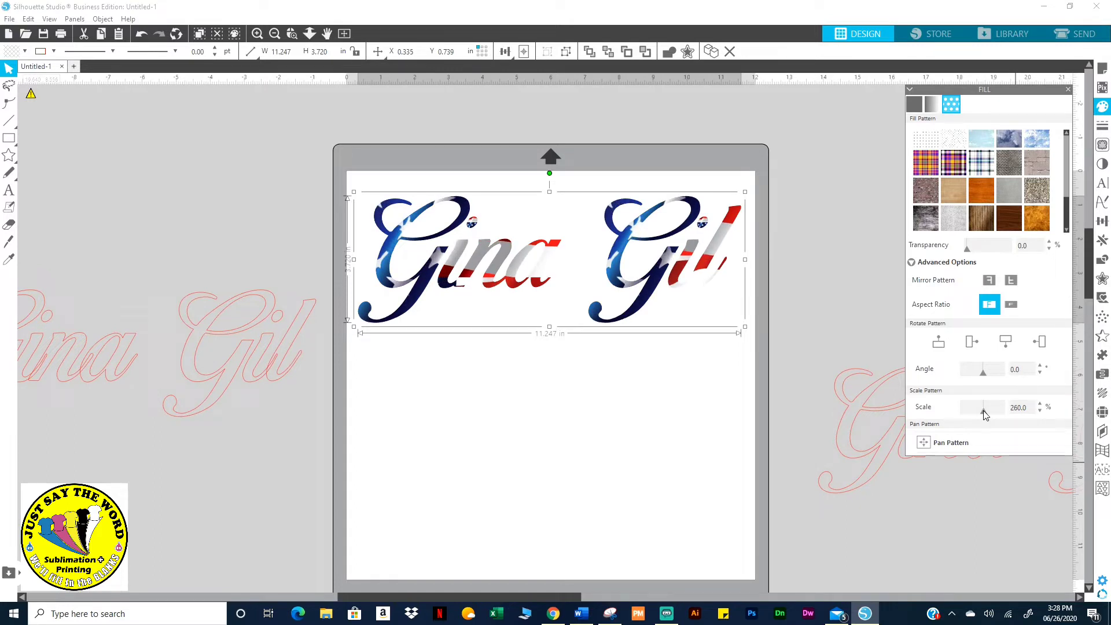
left_click_drag(983, 411, 979, 414)
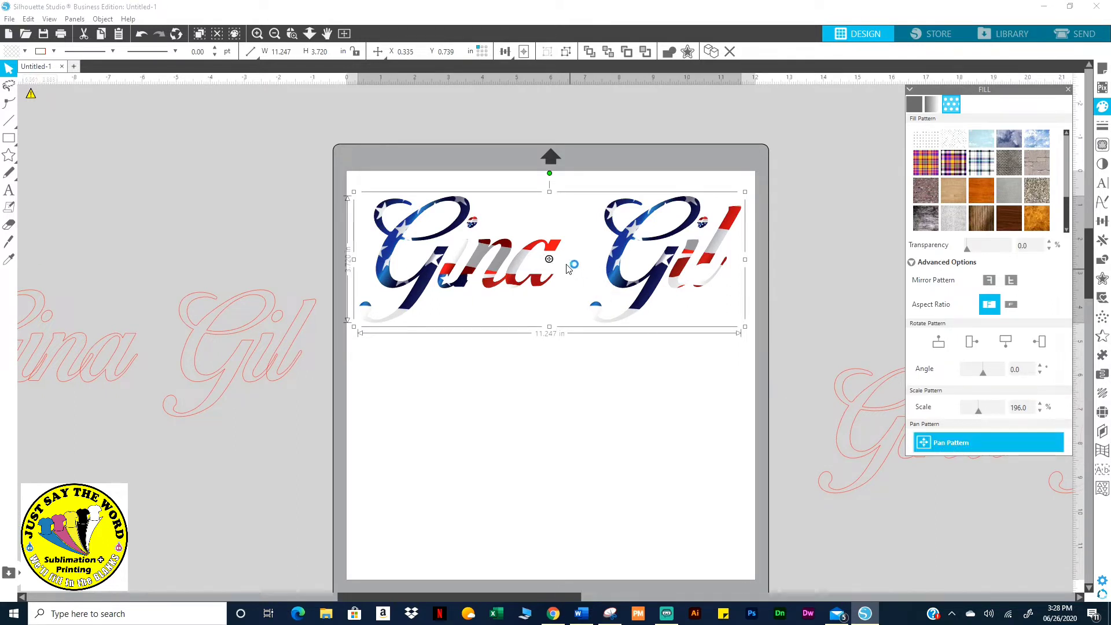
left_click_drag(548, 259, 524, 271)
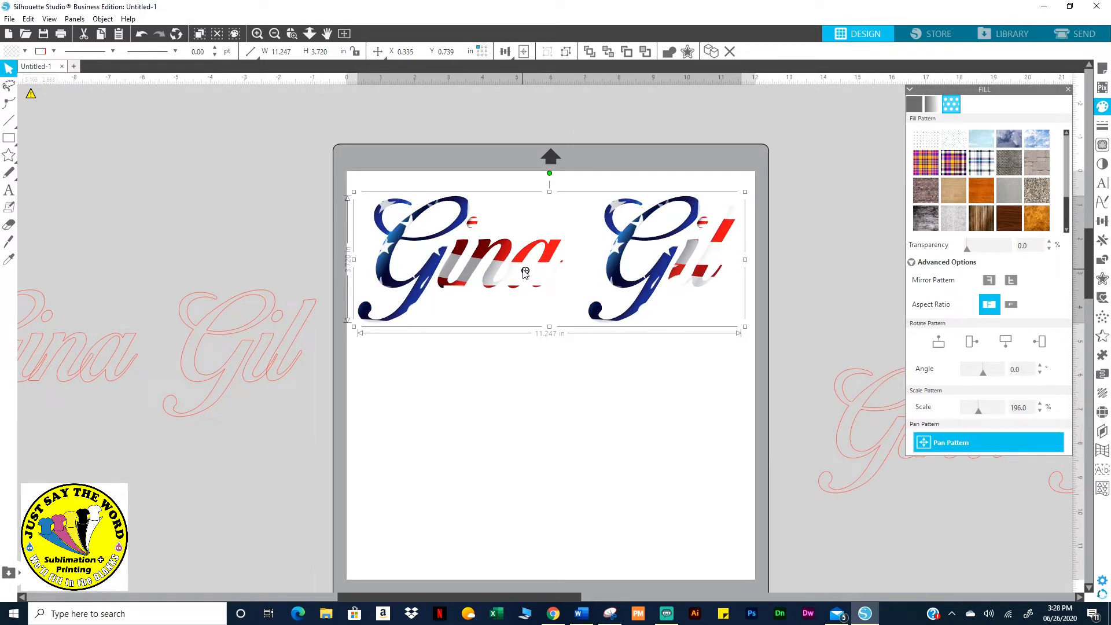
left_click(547, 439)
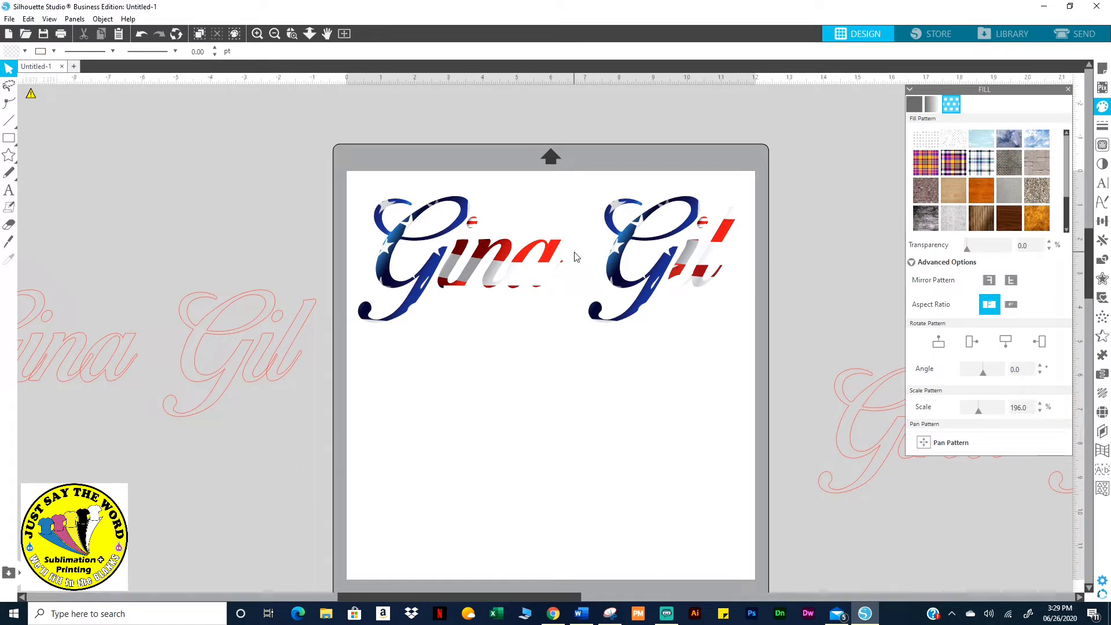
left_click(439, 271)
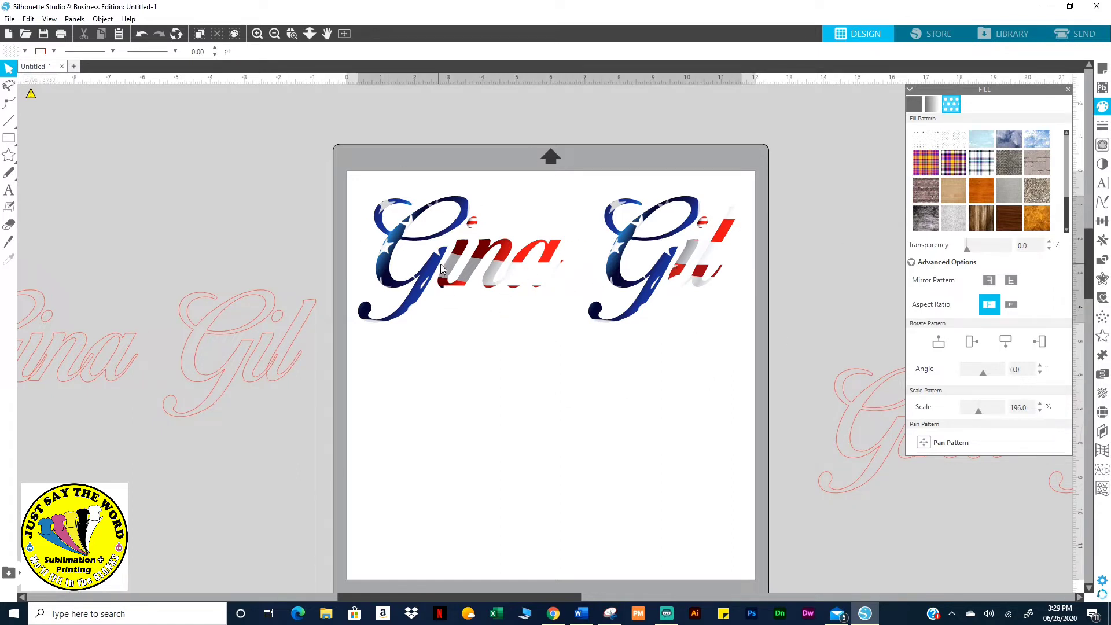
left_click_drag(476, 277, 46, 179)
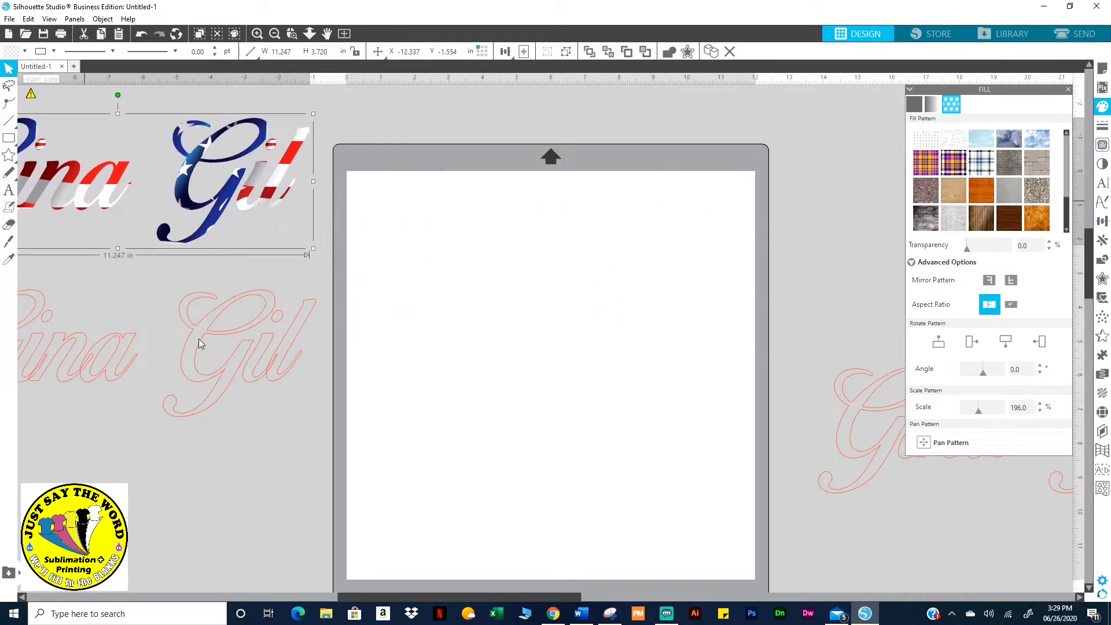
left_click_drag(237, 359, 664, 310)
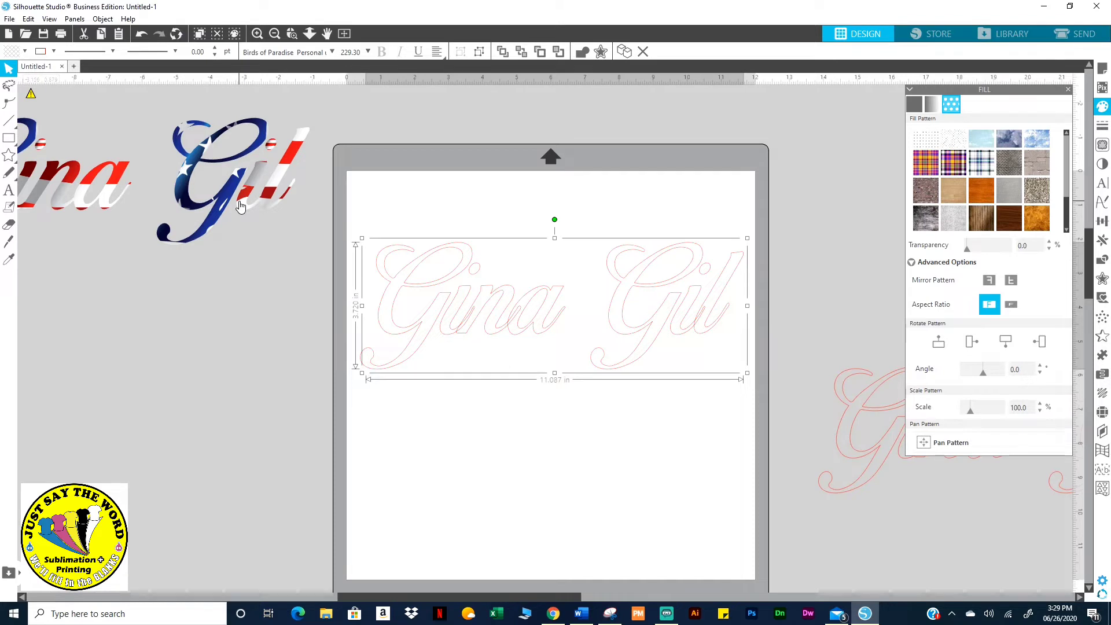
key("i")
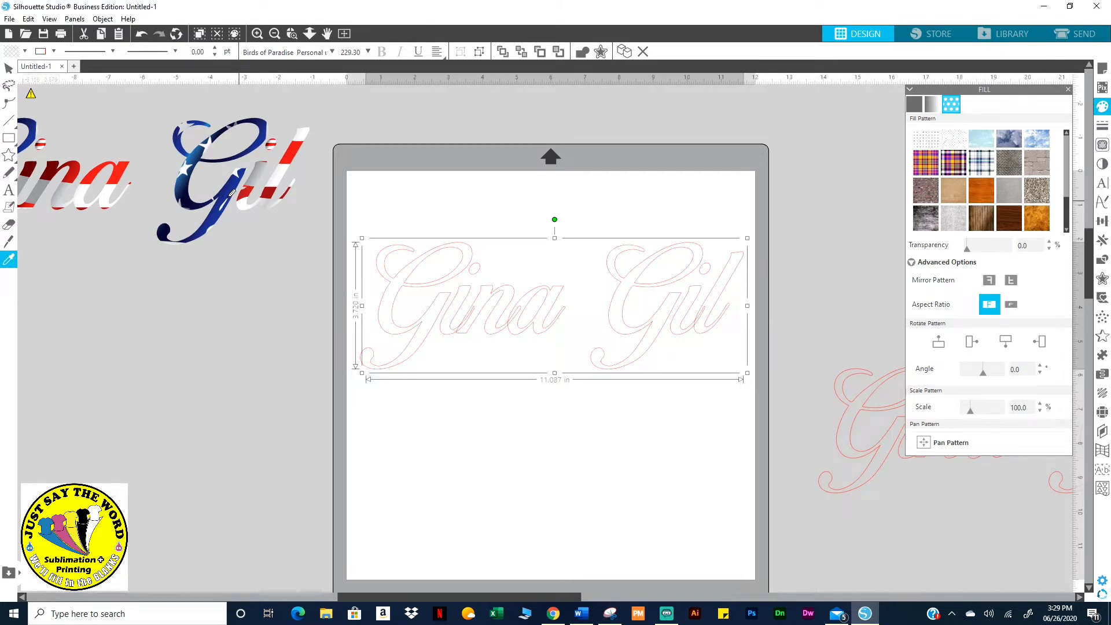
left_click(229, 200)
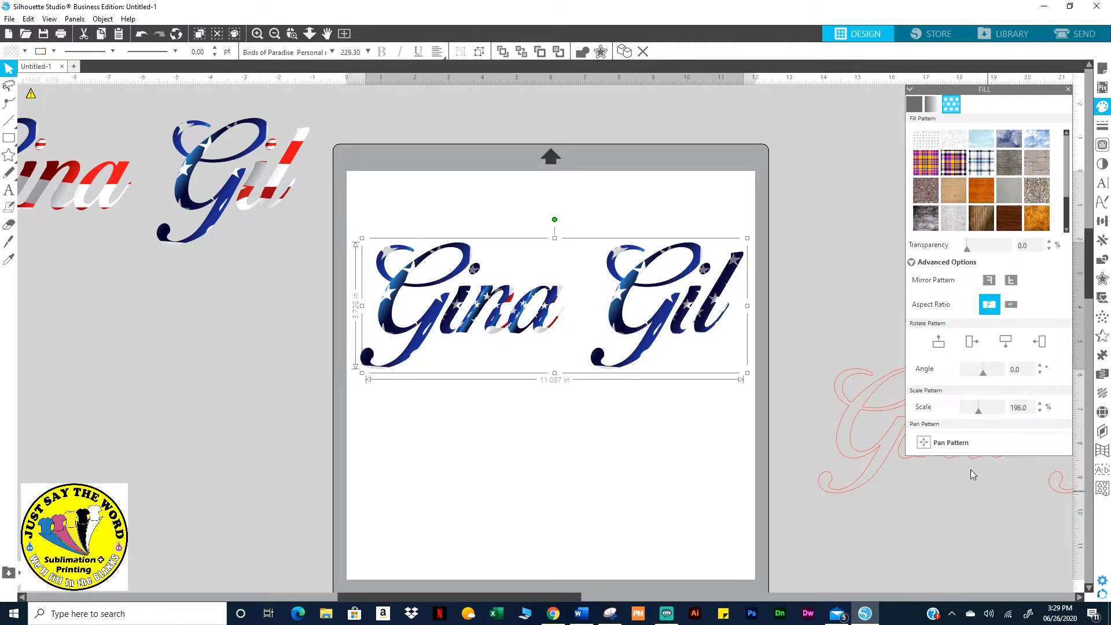
left_click(960, 443)
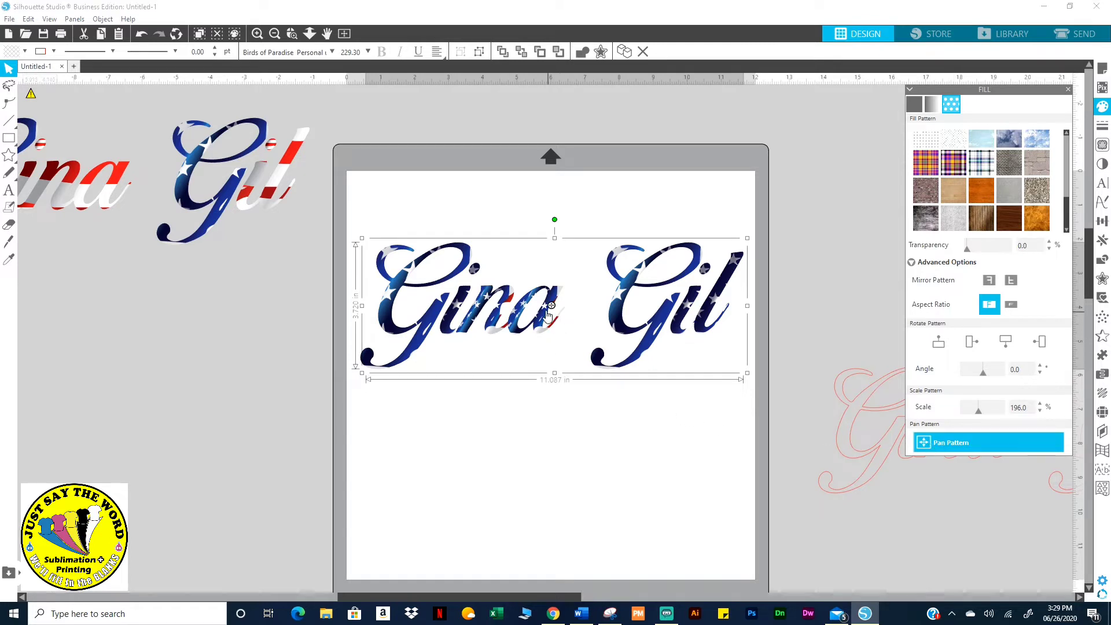
mouse_move(549, 309)
left_mouse_down()
mouse_move(542, 290)
mouse_move(540, 301)
left_mouse_up()
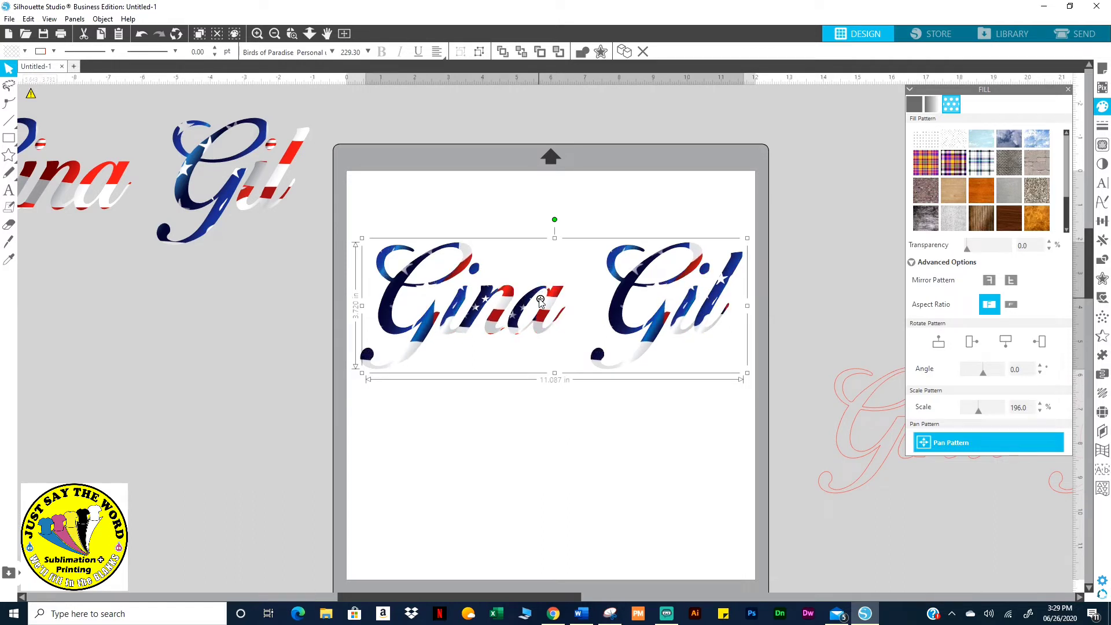
left_click(723, 380)
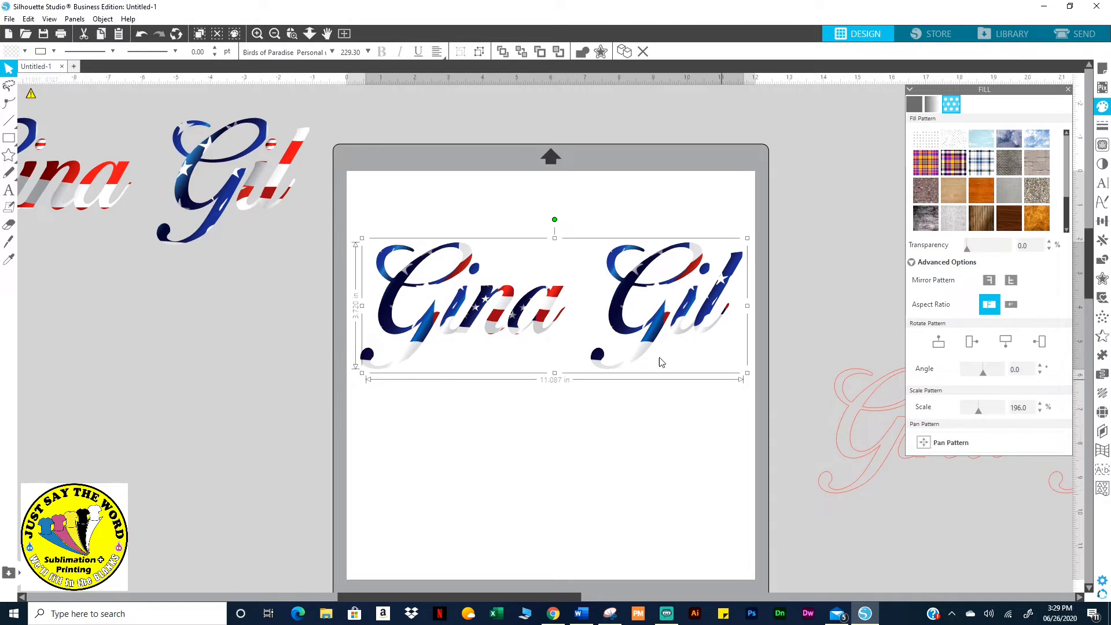
left_click_drag(658, 320, 251, 353)
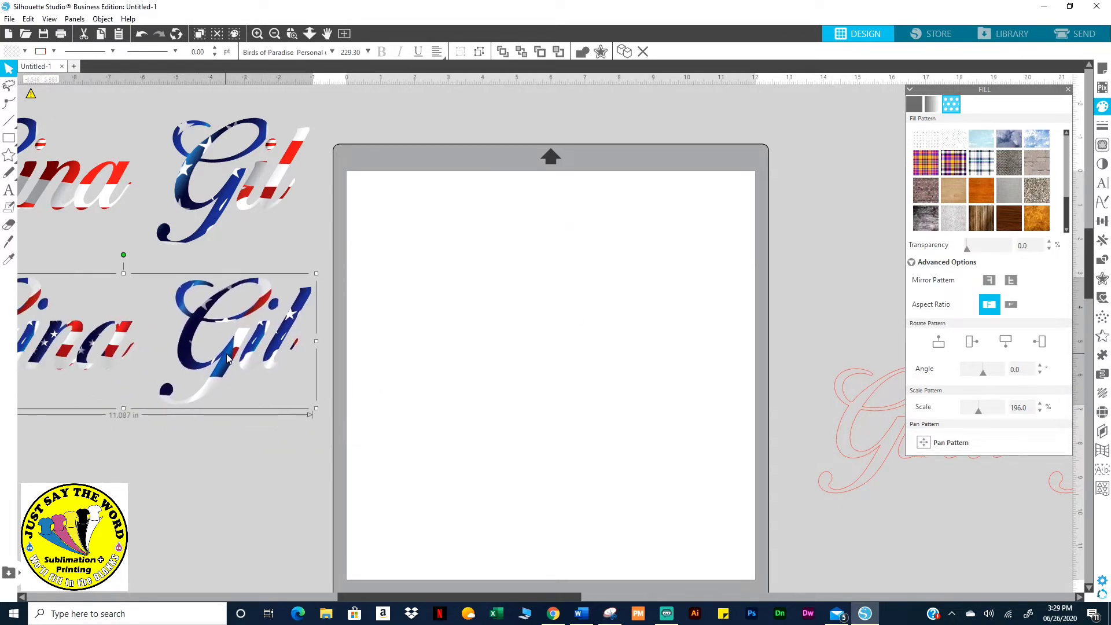
left_click_drag(273, 514, 2, 482)
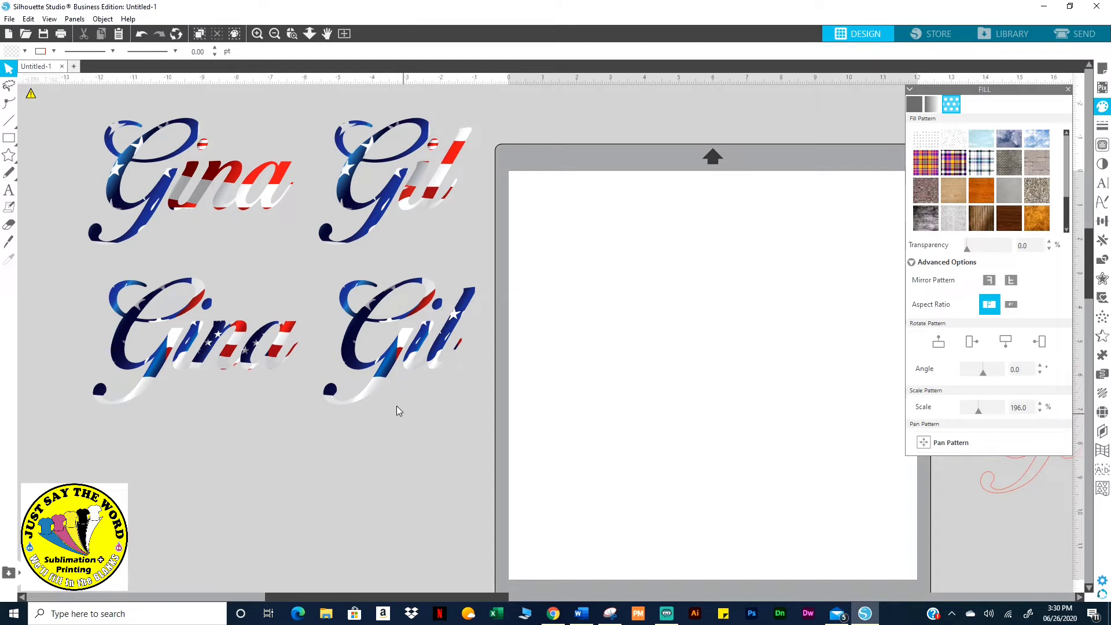
left_click(1067, 89)
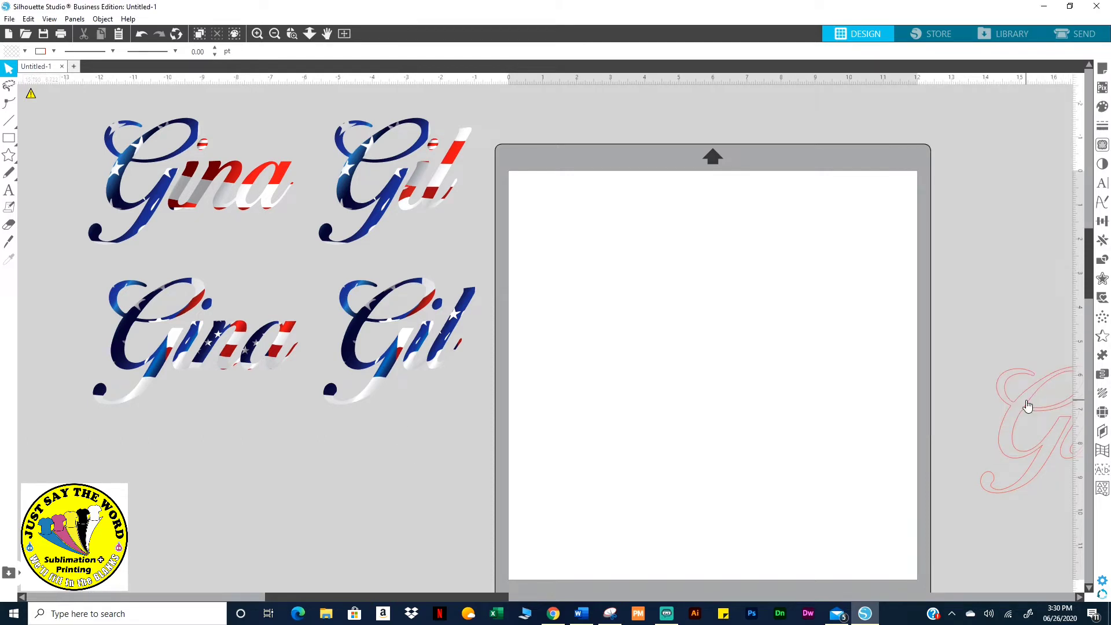
left_click_drag(1026, 404, 577, 251)
left_click(578, 255)
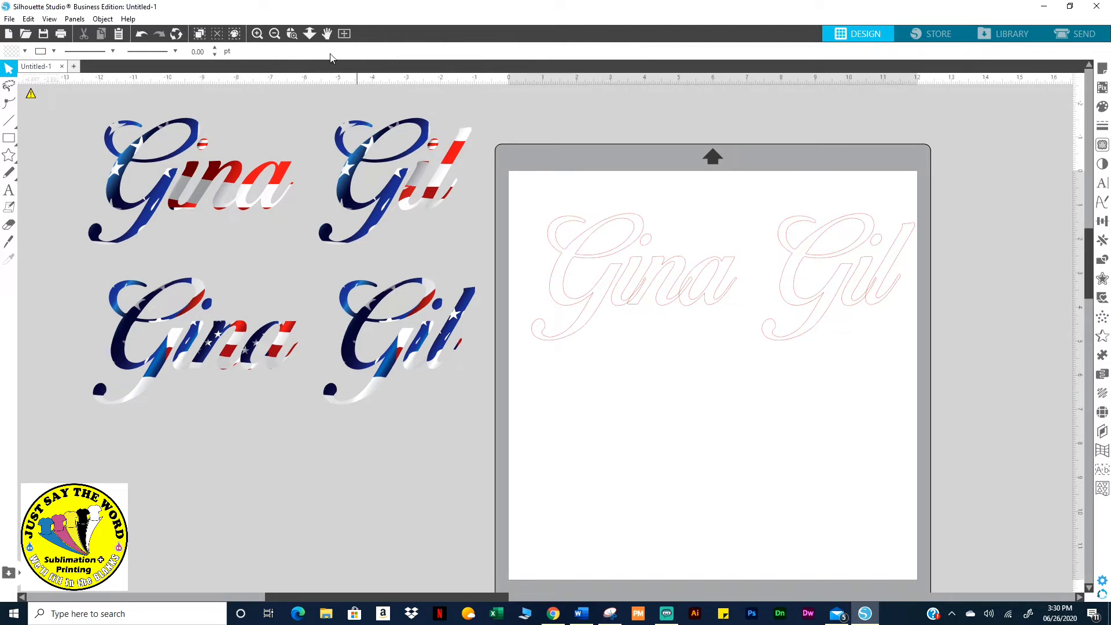
left_click(343, 33)
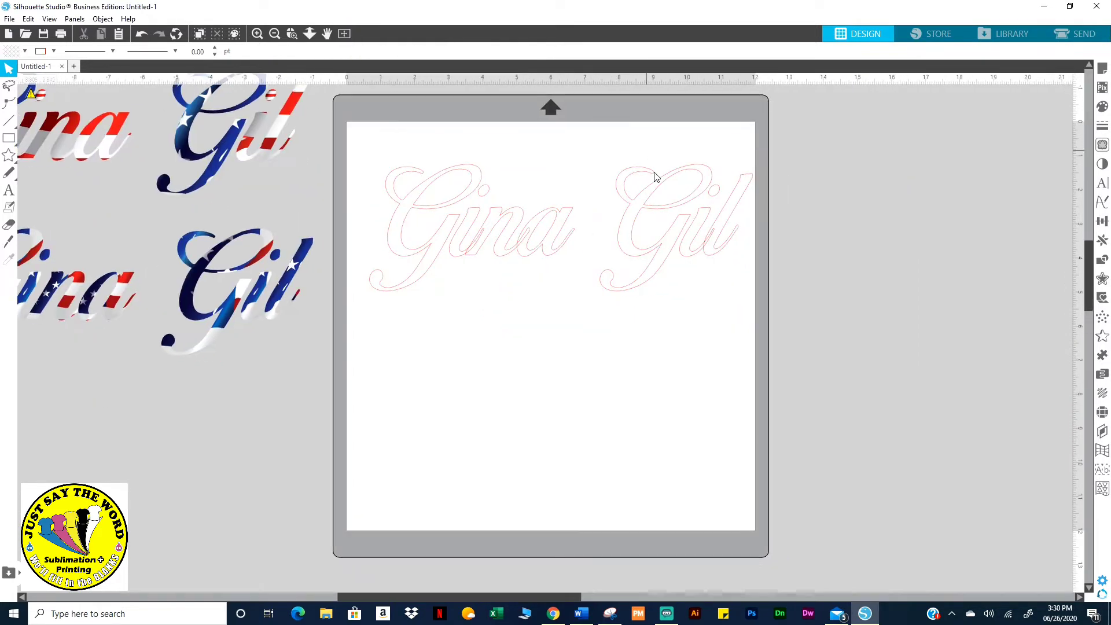
left_click(636, 254)
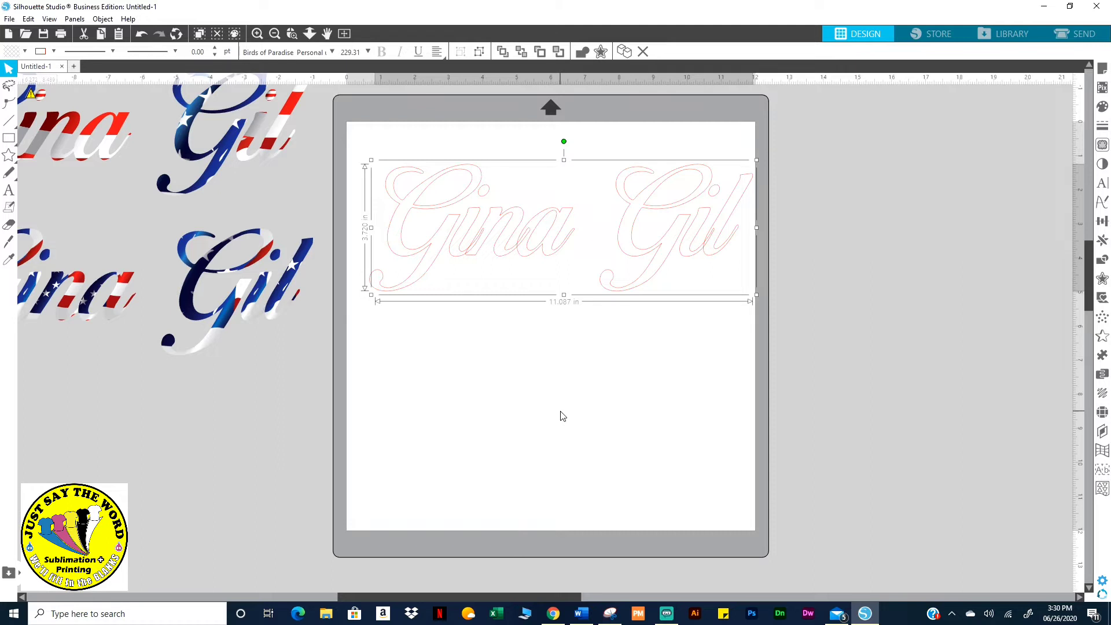
key("i")
key("ctrl+d")
key("ctrl+d")
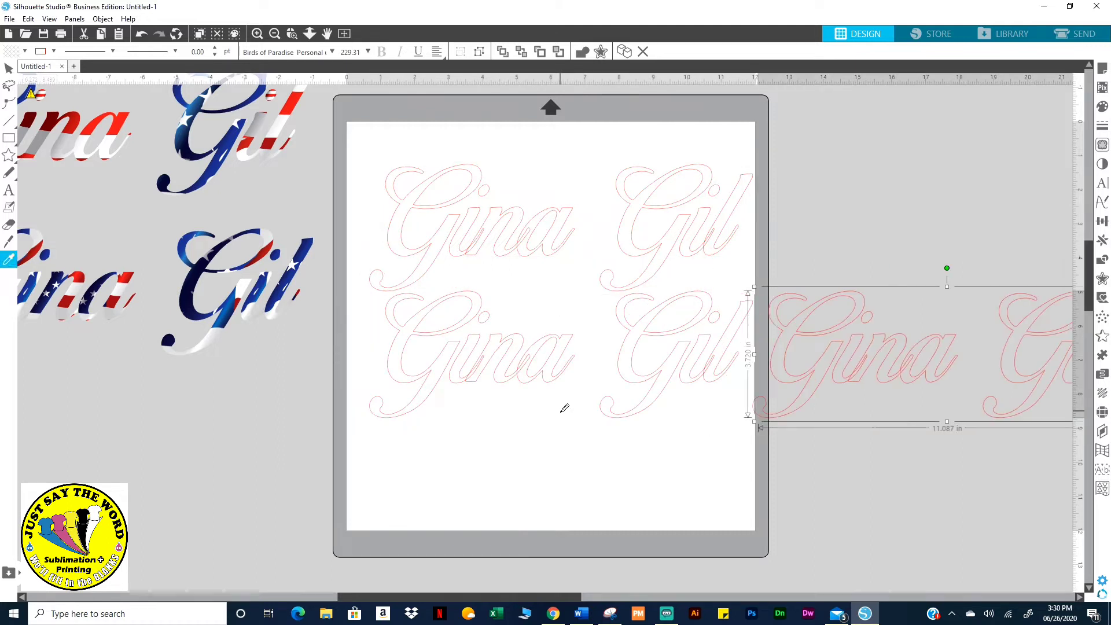
key("ctrl+d")
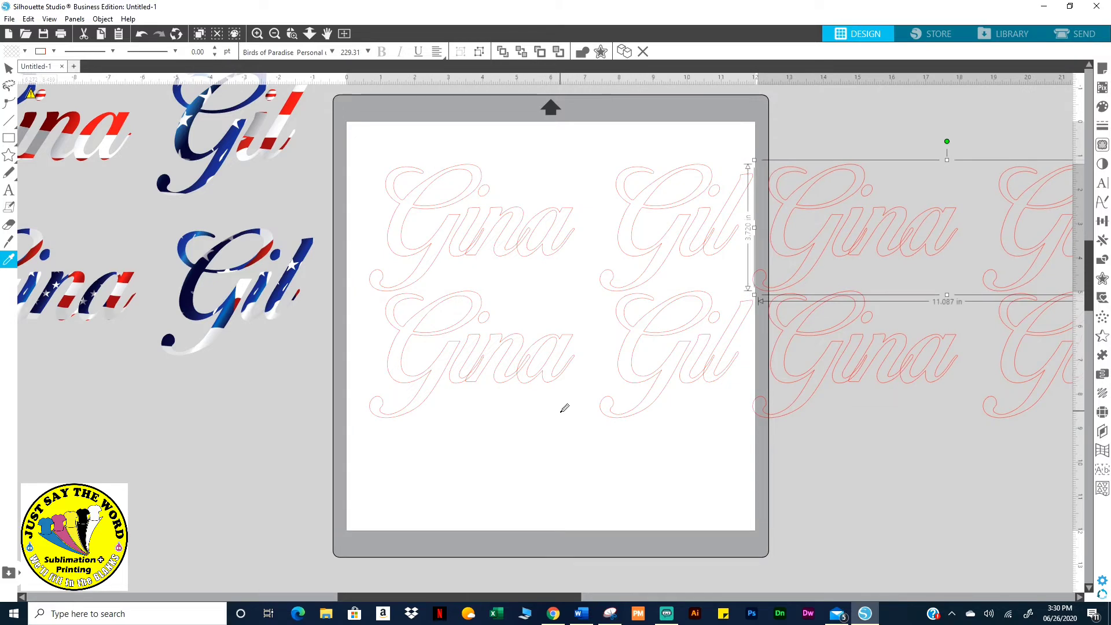
key("ctrl+d")
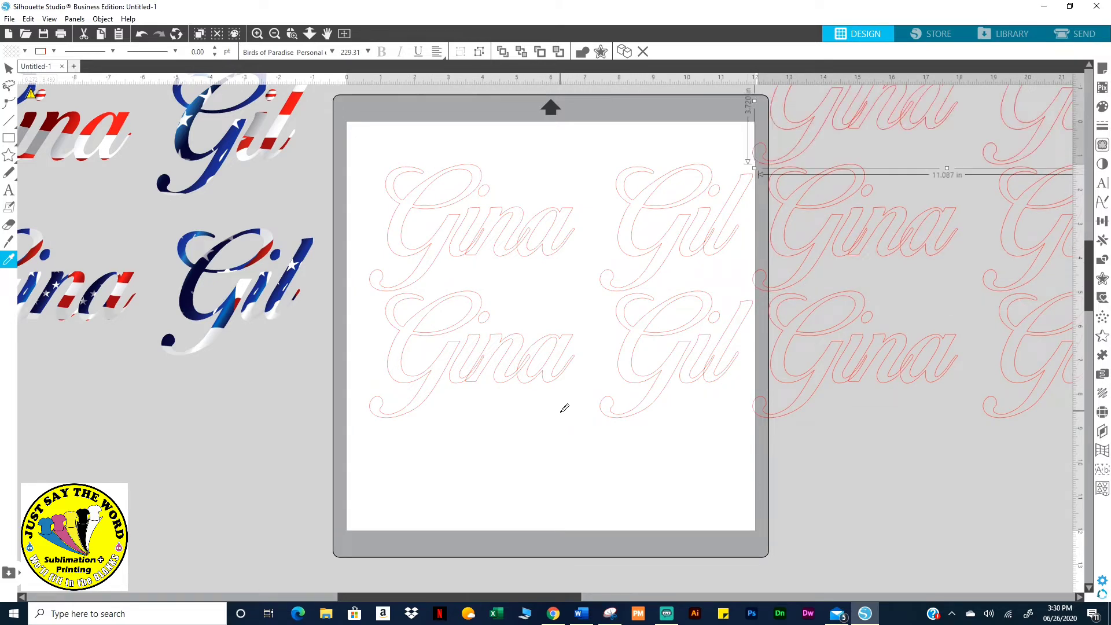
key("ctrl+d")
key("v")
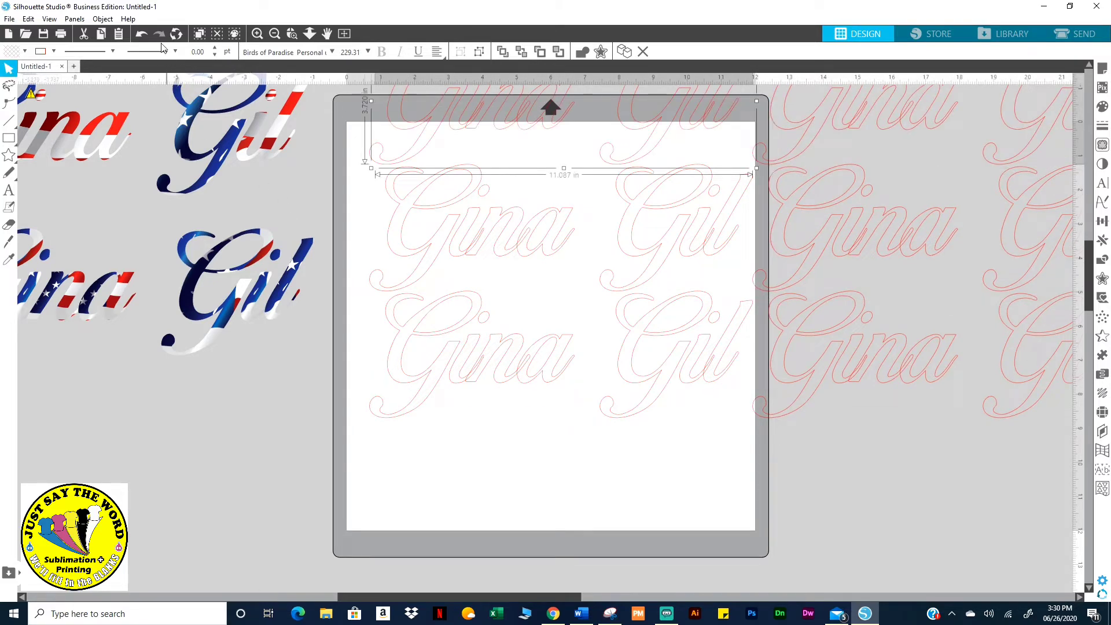
left_click(137, 35)
left_click(137, 36)
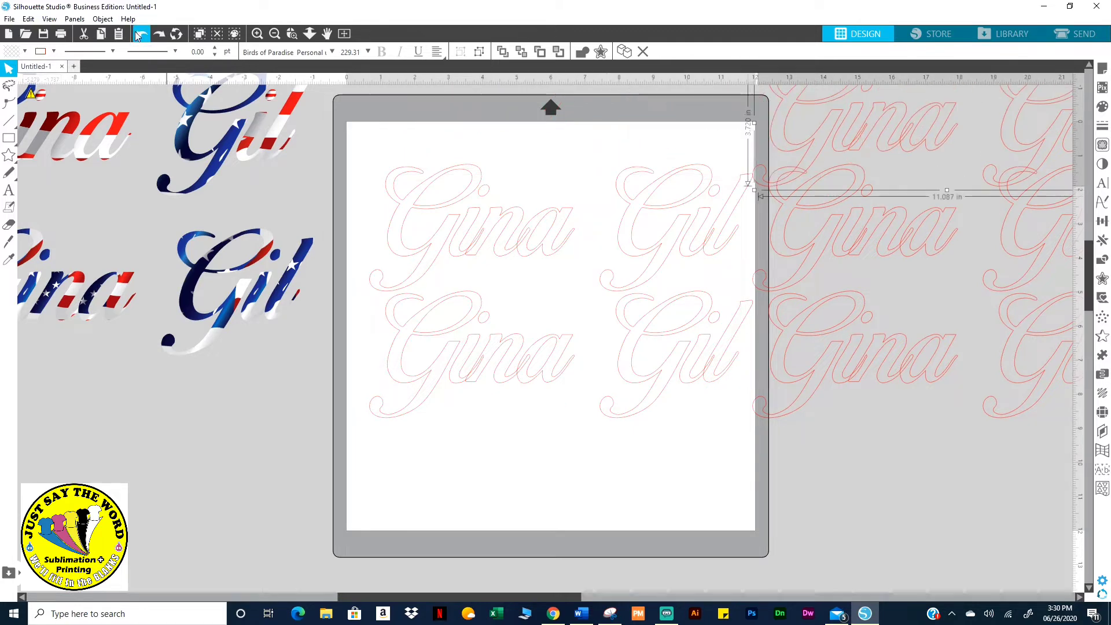
left_click(137, 36)
left_click(137, 35)
left_click(137, 35)
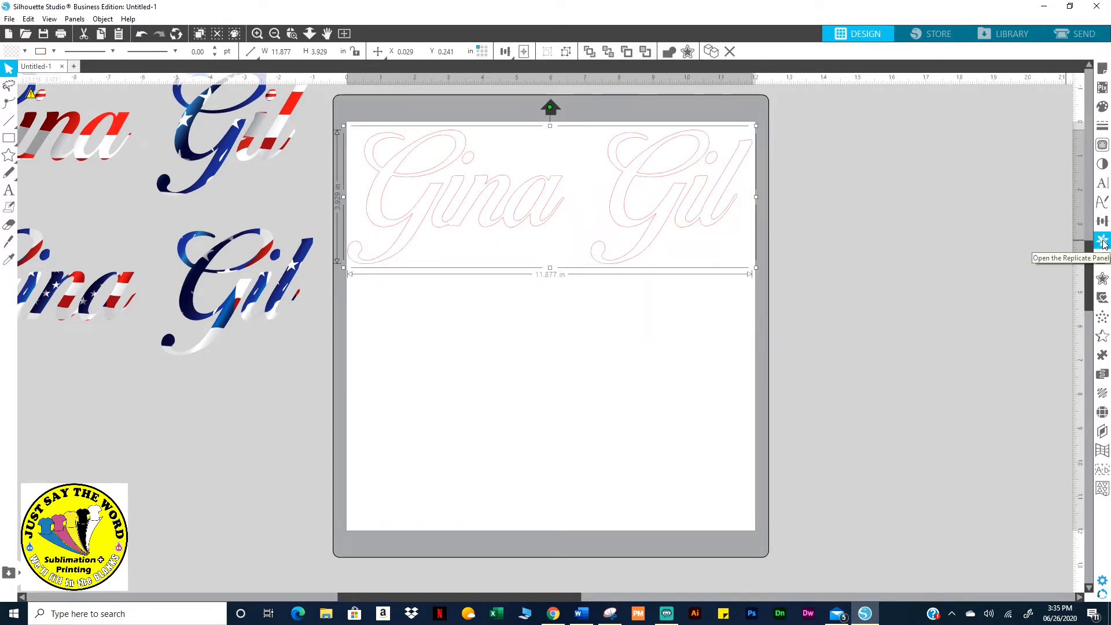
left_click(1102, 242)
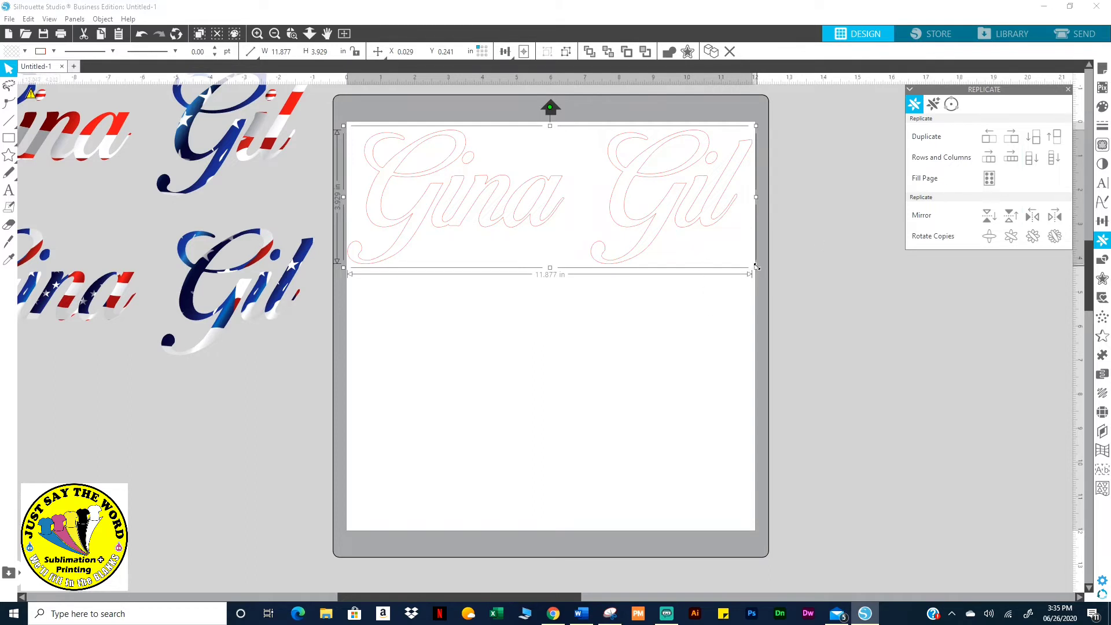
left_click_drag(755, 267, 476, 174)
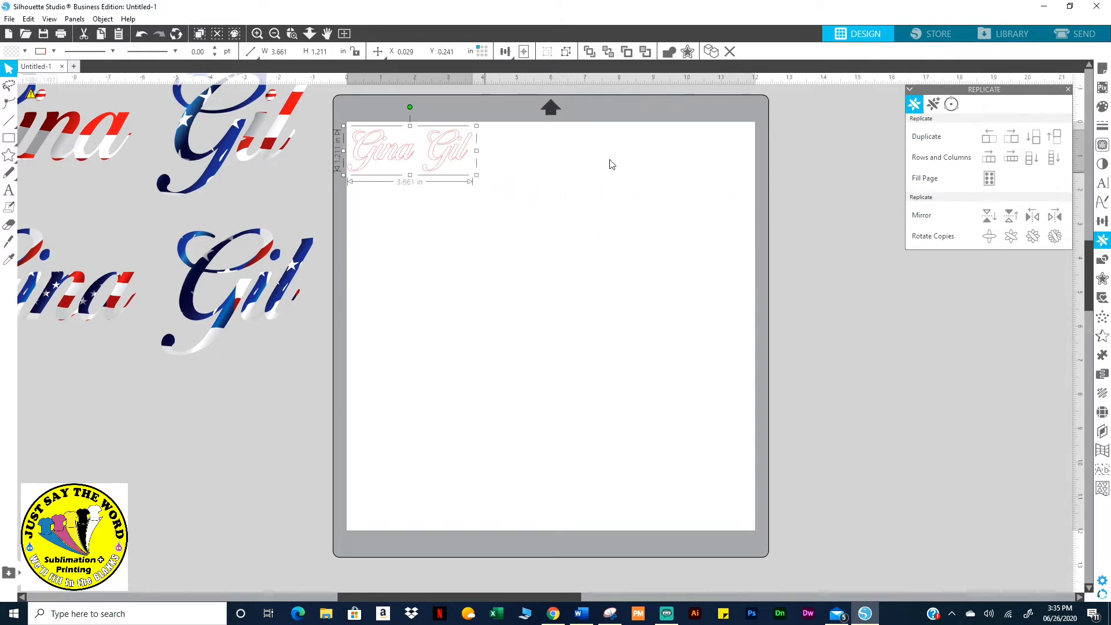
left_click(987, 177)
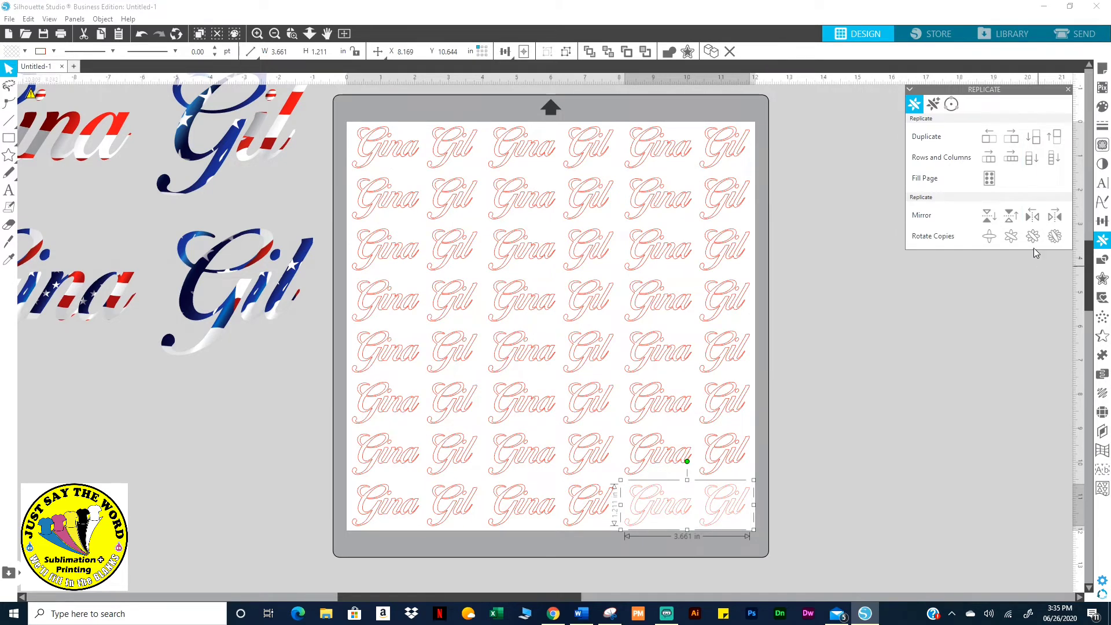
left_click(989, 215)
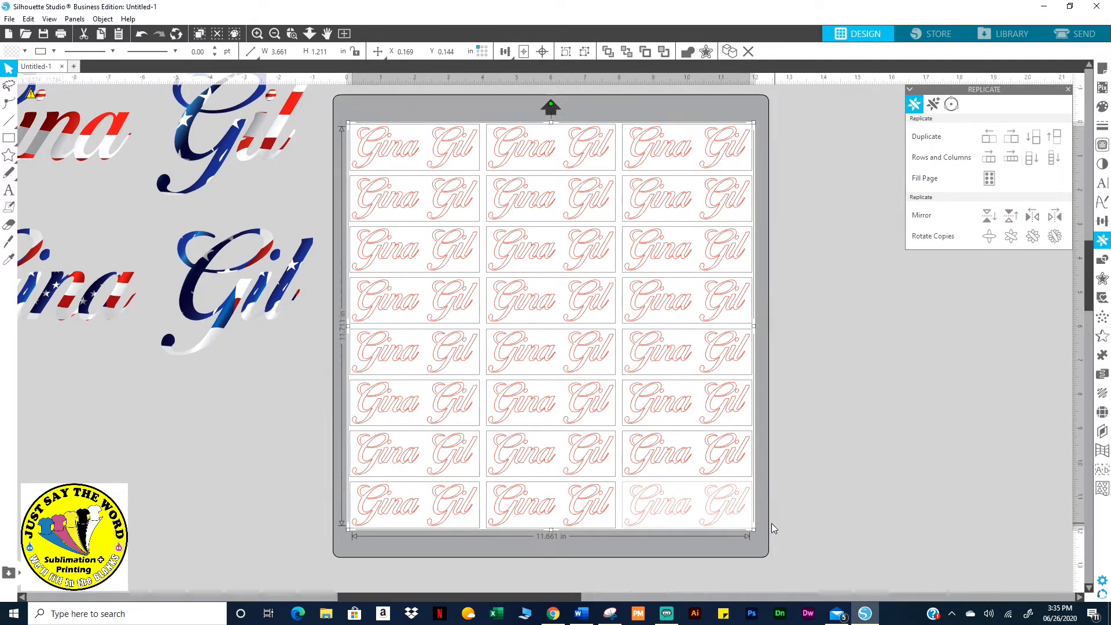
Try and undo the flag fill on rows 2–8, then delete every copy except the top-left one
key("i")
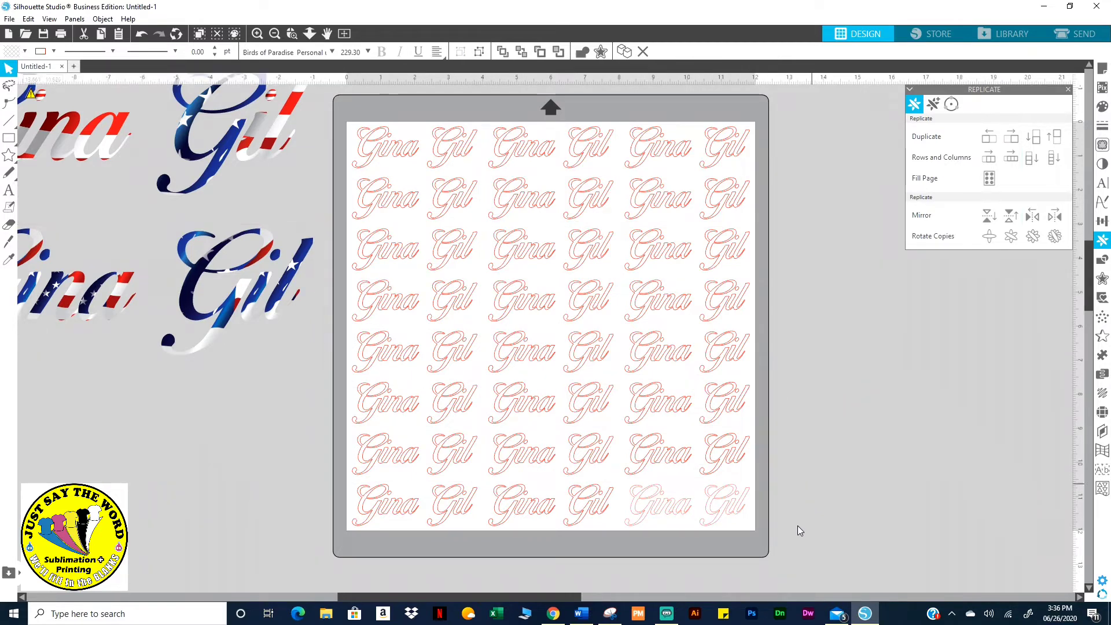
left_click_drag(777, 537, 354, 116)
key("i")
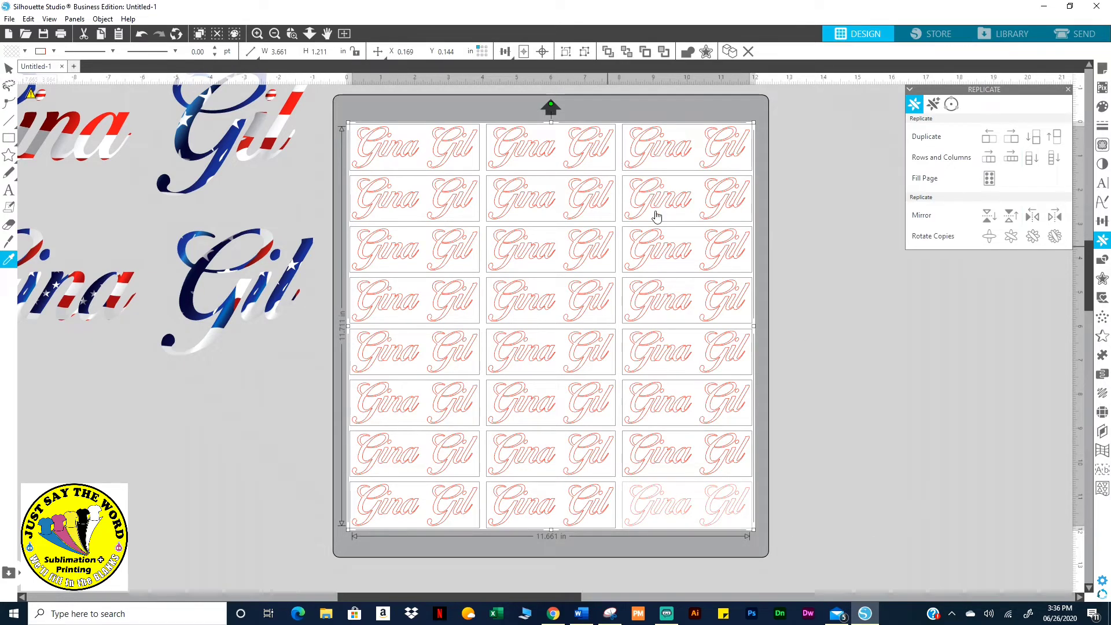
left_click(190, 295)
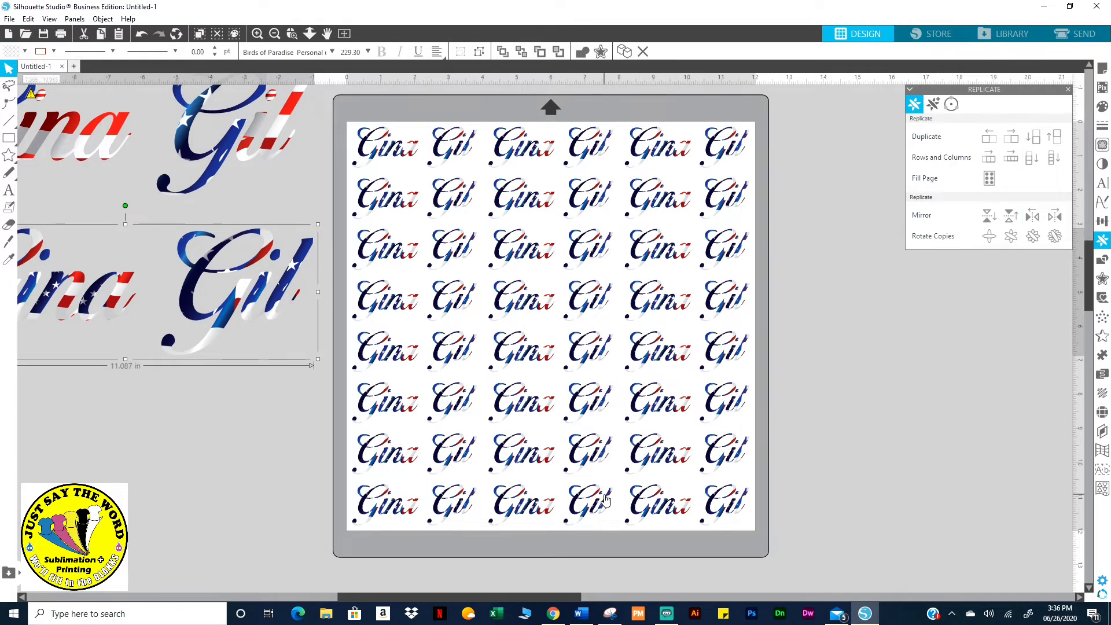
left_click(142, 34)
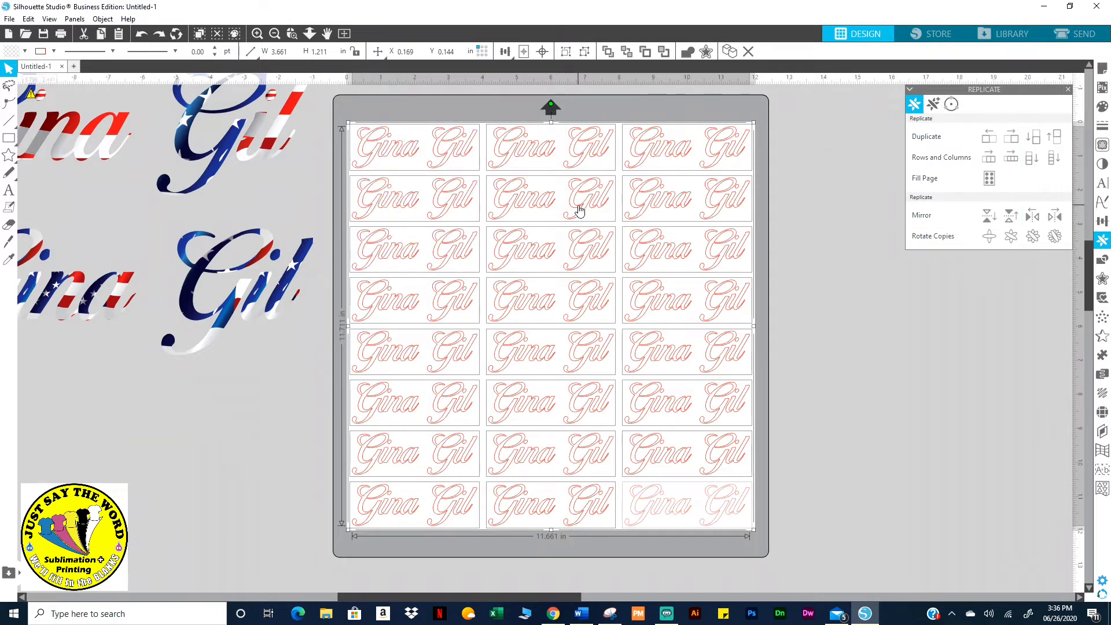
left_click(467, 150, "shift")
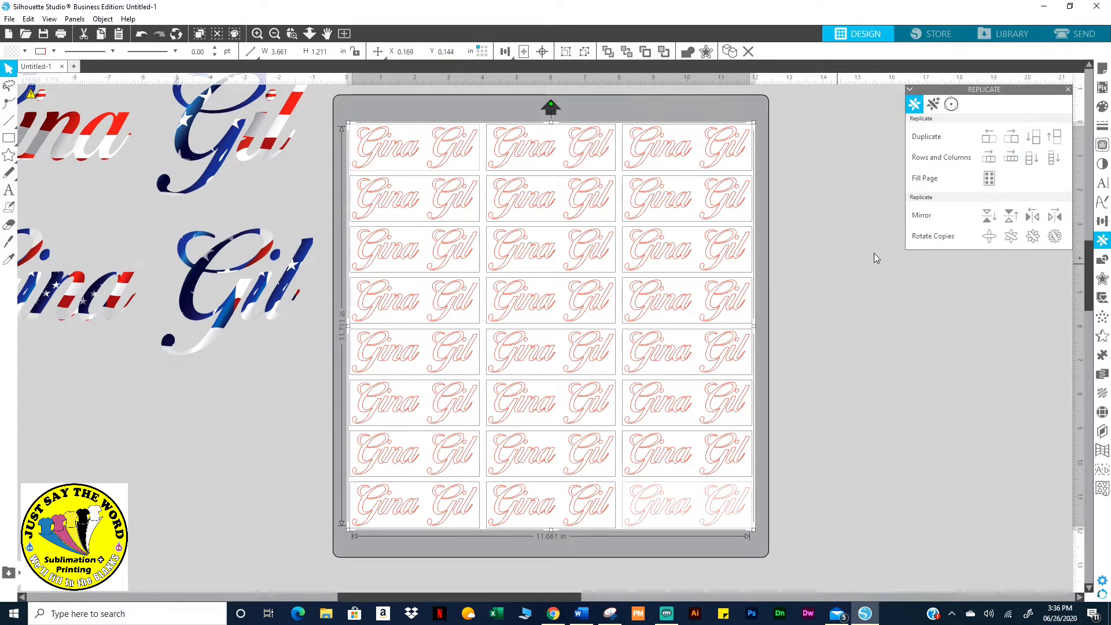
key("Delete")
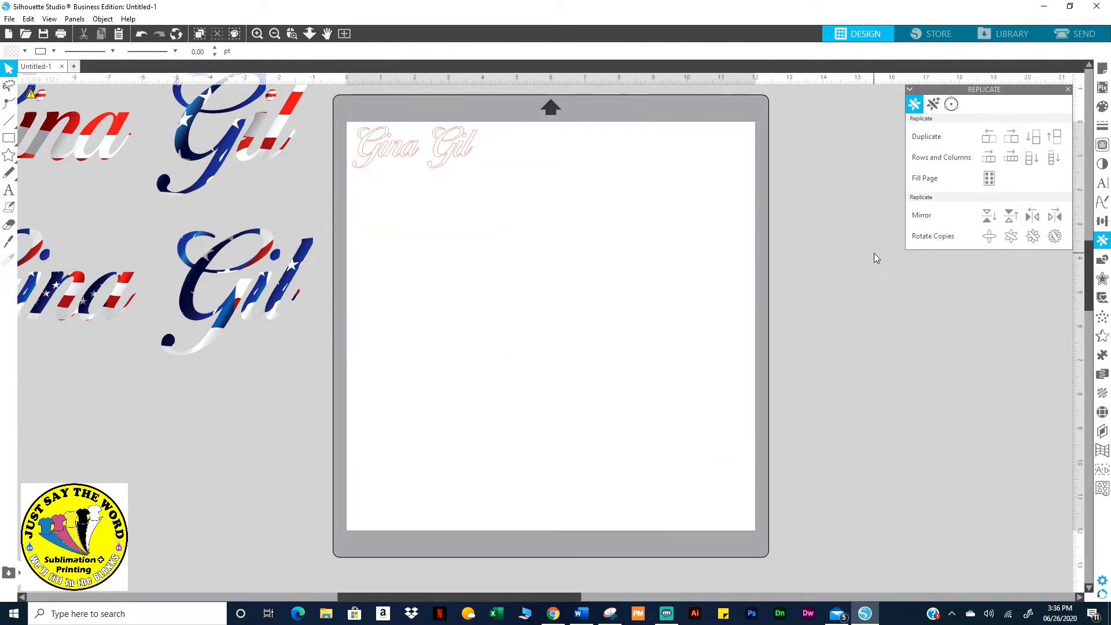
left_click(454, 141)
left_click_drag(481, 172, 730, 318)
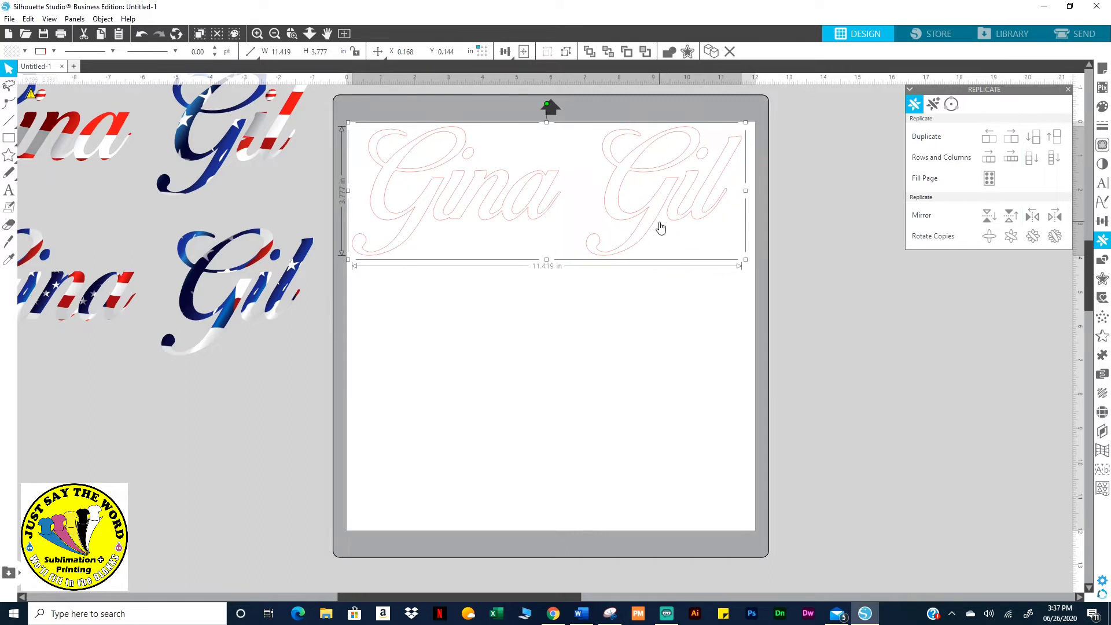
left_click_drag(658, 219, 663, 231)
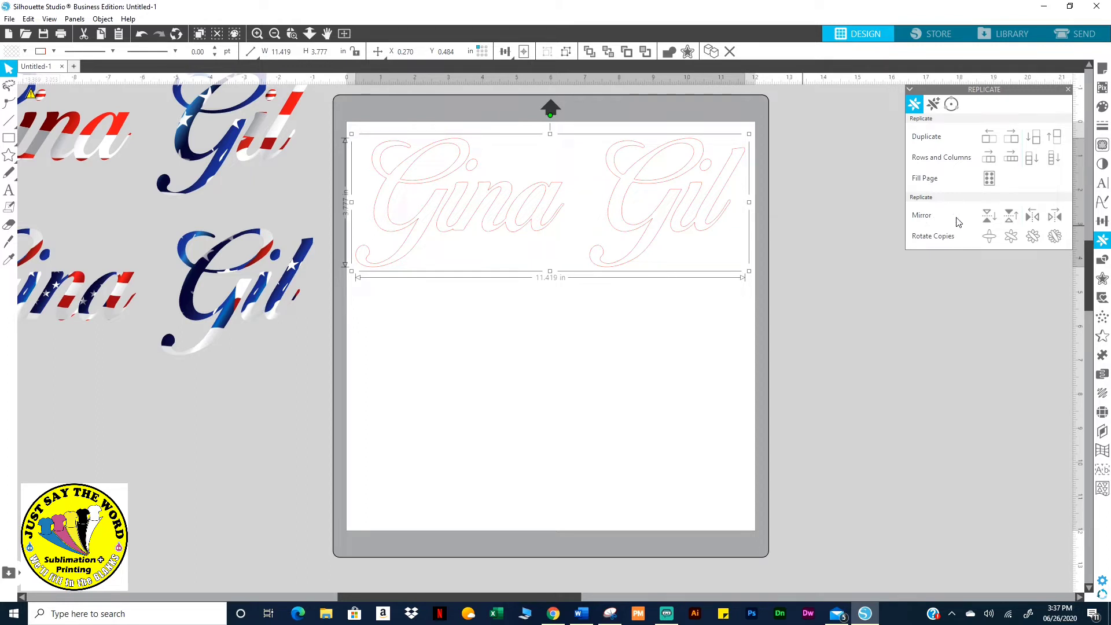
Add Replicate mirrored copies below and above the design, then delete both
left_click(988, 218)
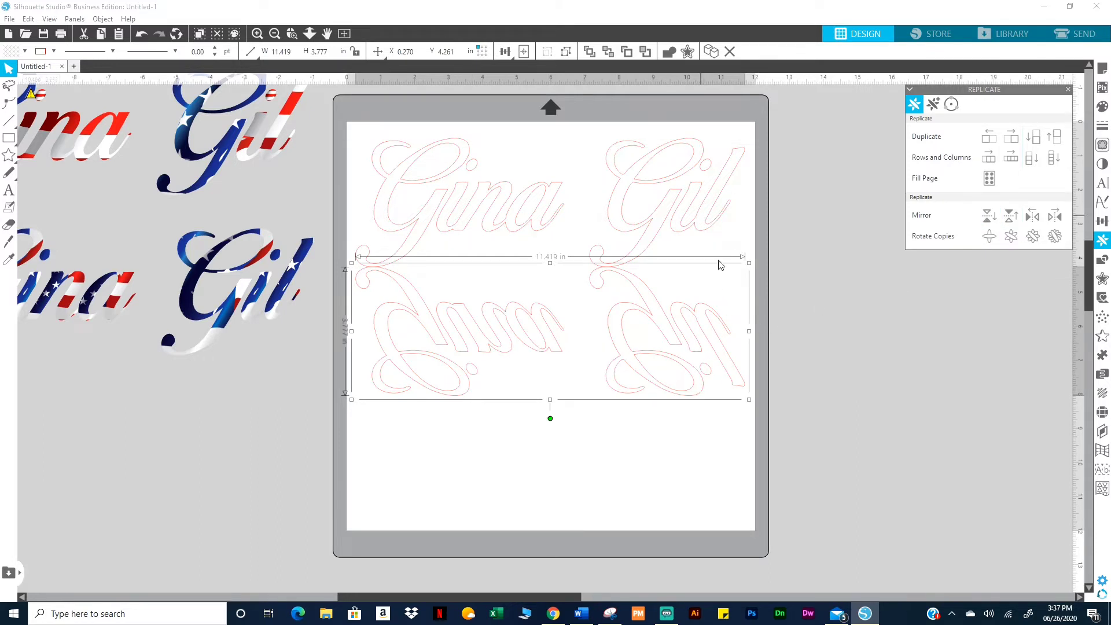
left_click(700, 221)
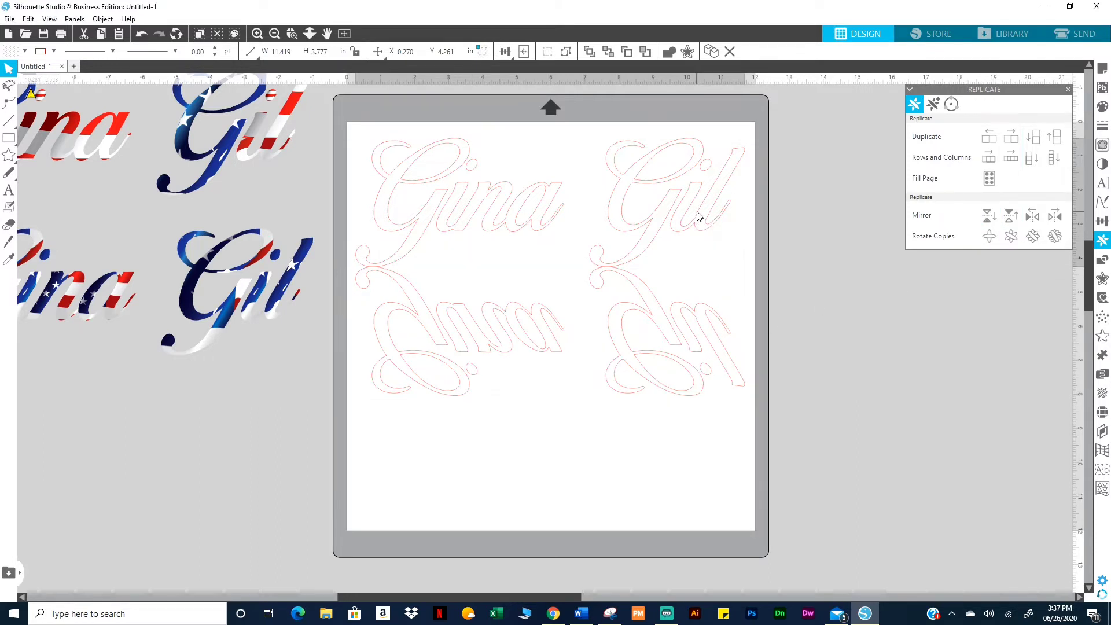
left_click(1008, 215)
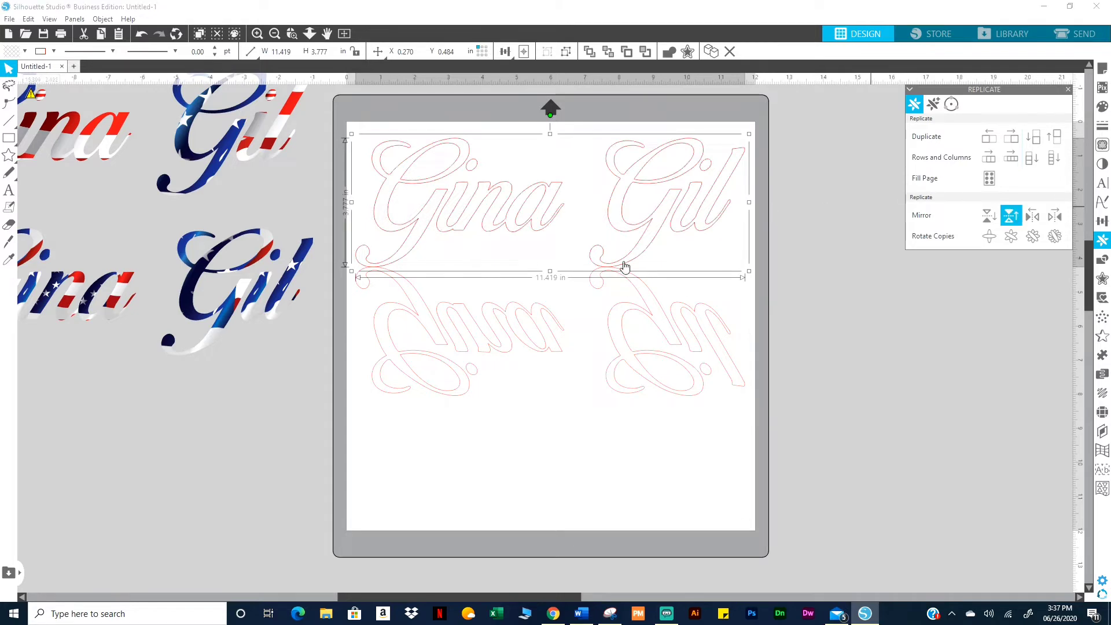
scroll(557, 322, "up", 2)
scroll(558, 319, "up", 2)
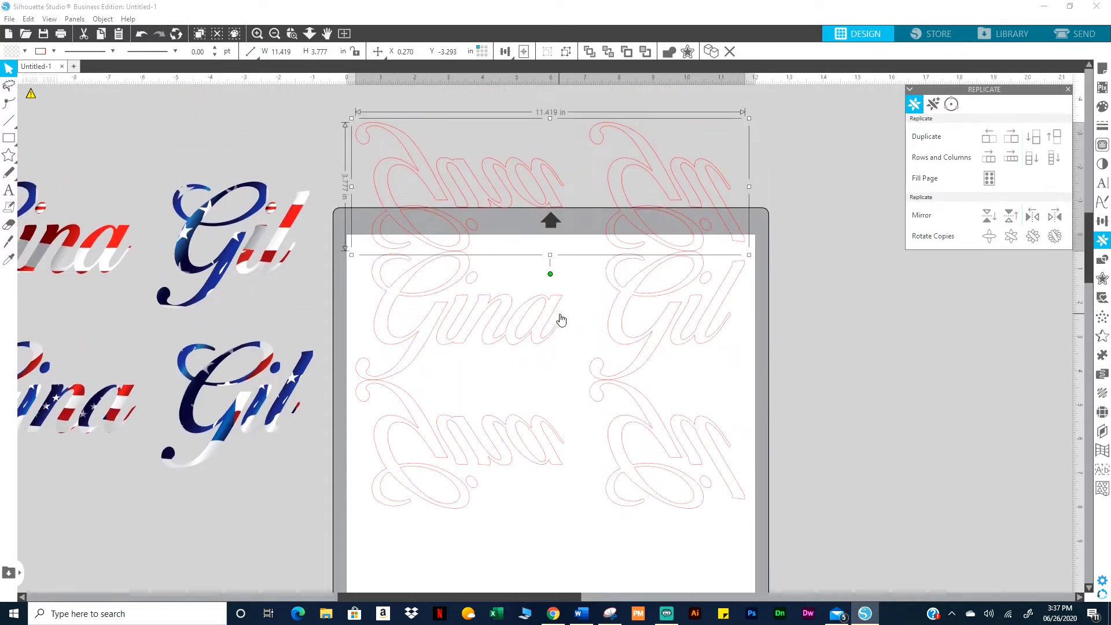
key("Delete")
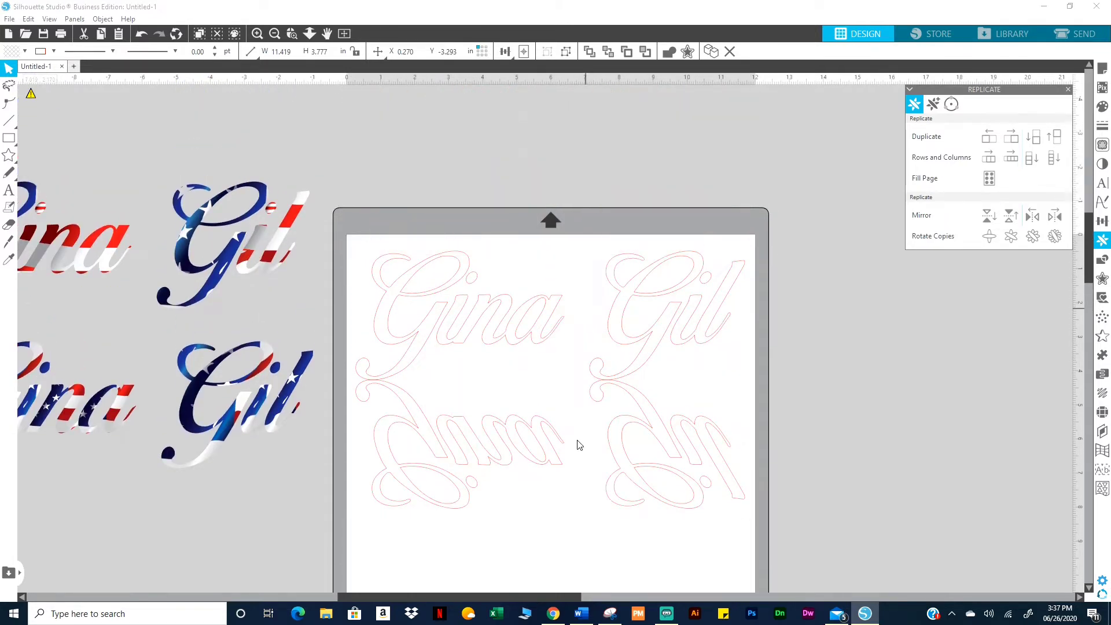
left_click(681, 459)
key("Delete")
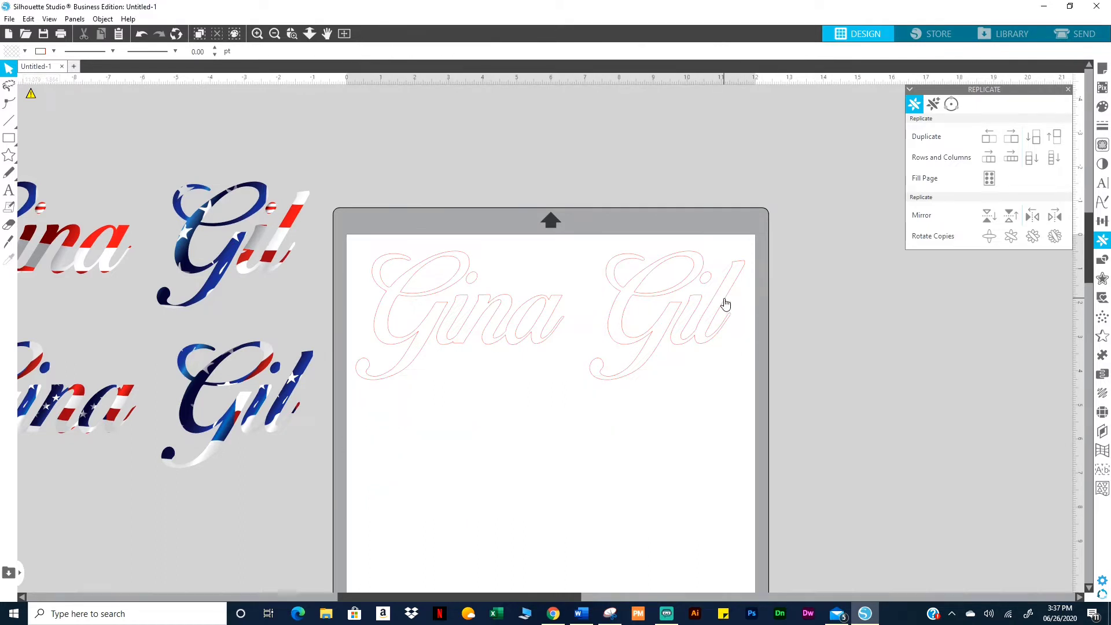
Mirror a copy to the right, fill both designs red, then delete the mirrored copy
left_click(725, 303)
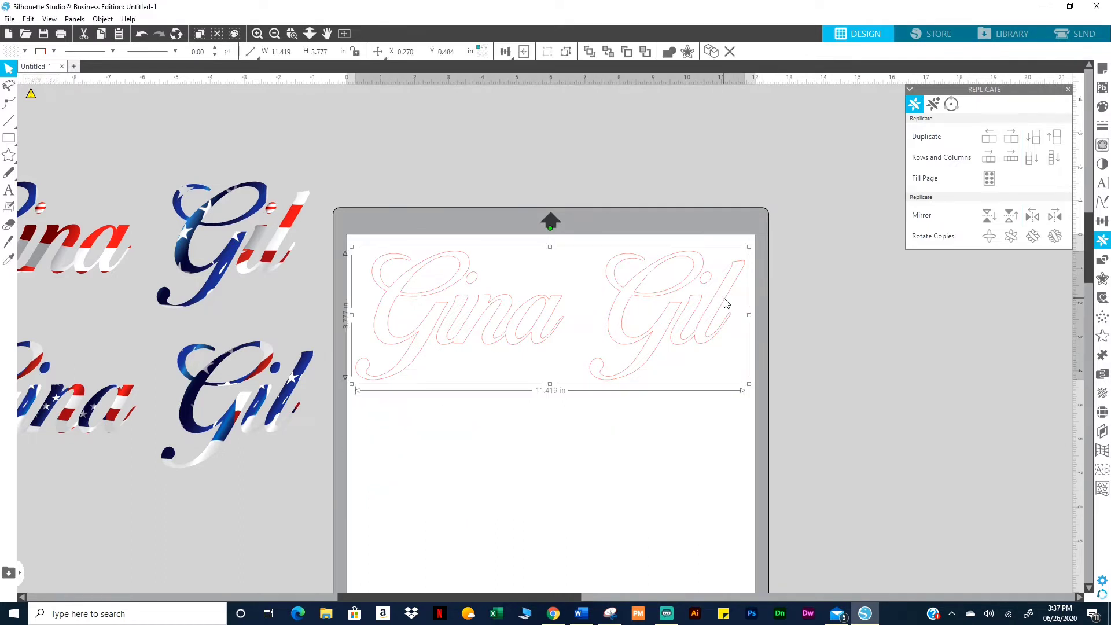
left_click(1055, 216)
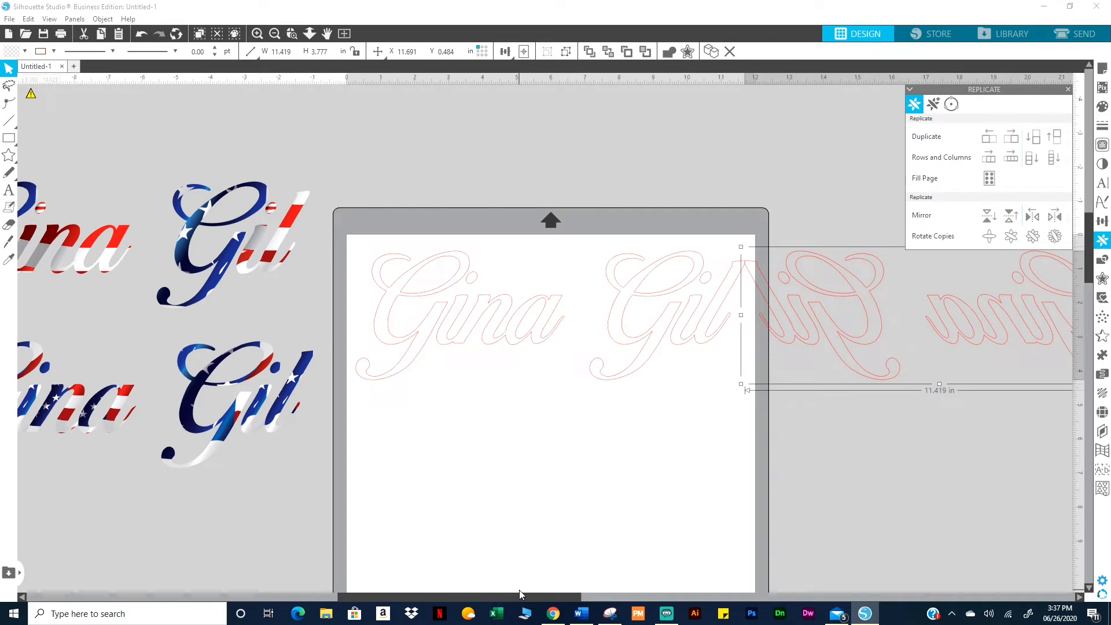
left_click_drag(530, 595, 593, 589)
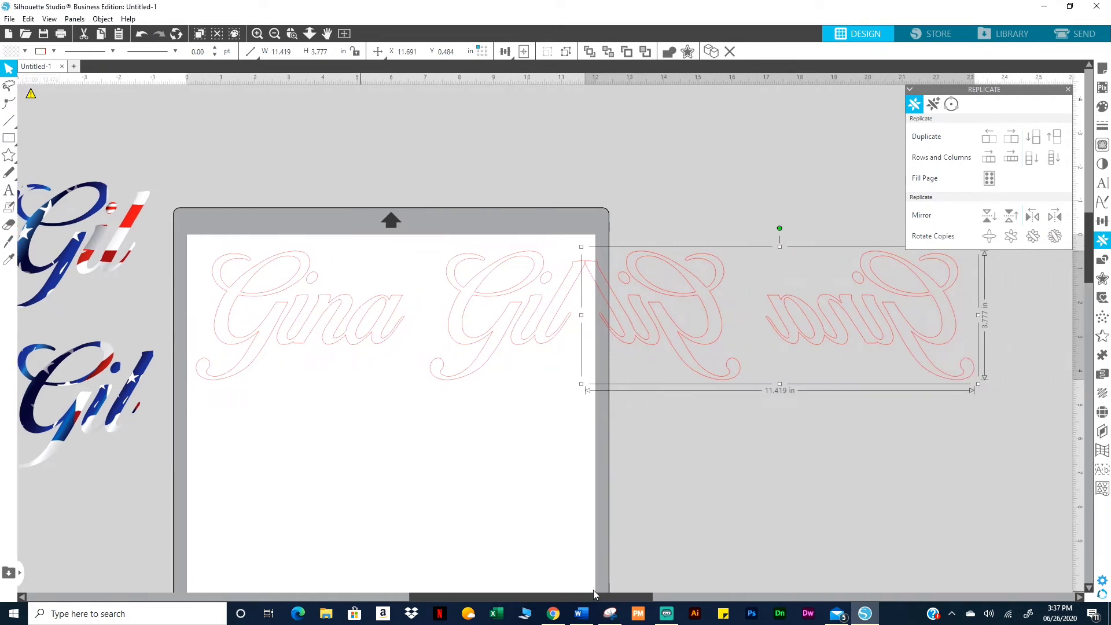
left_click_drag(595, 341, 363, 258)
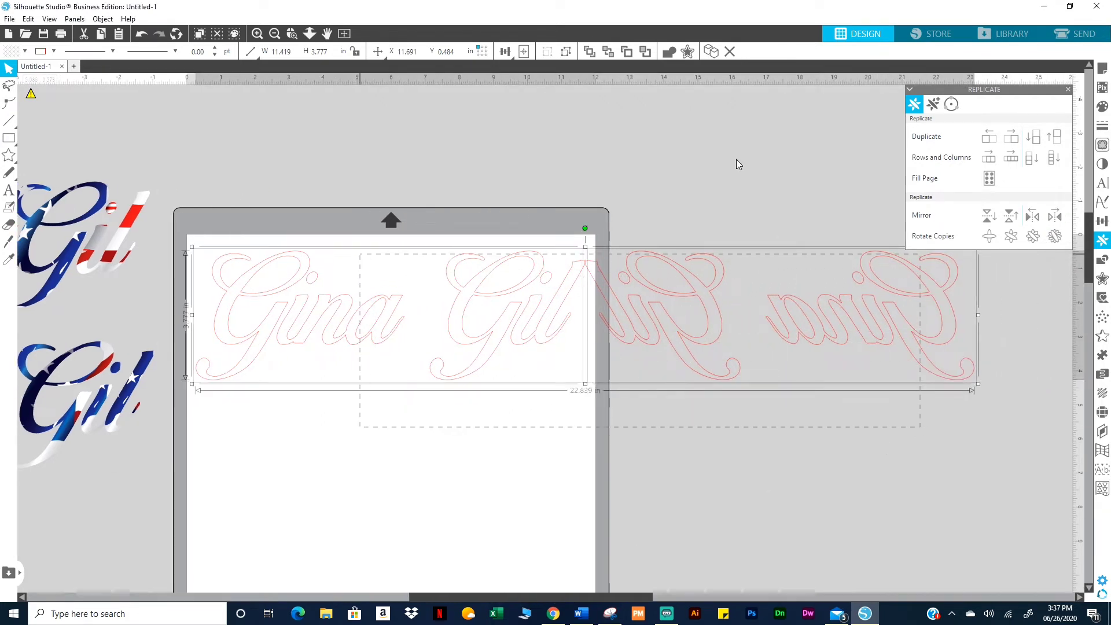
left_click(1098, 107)
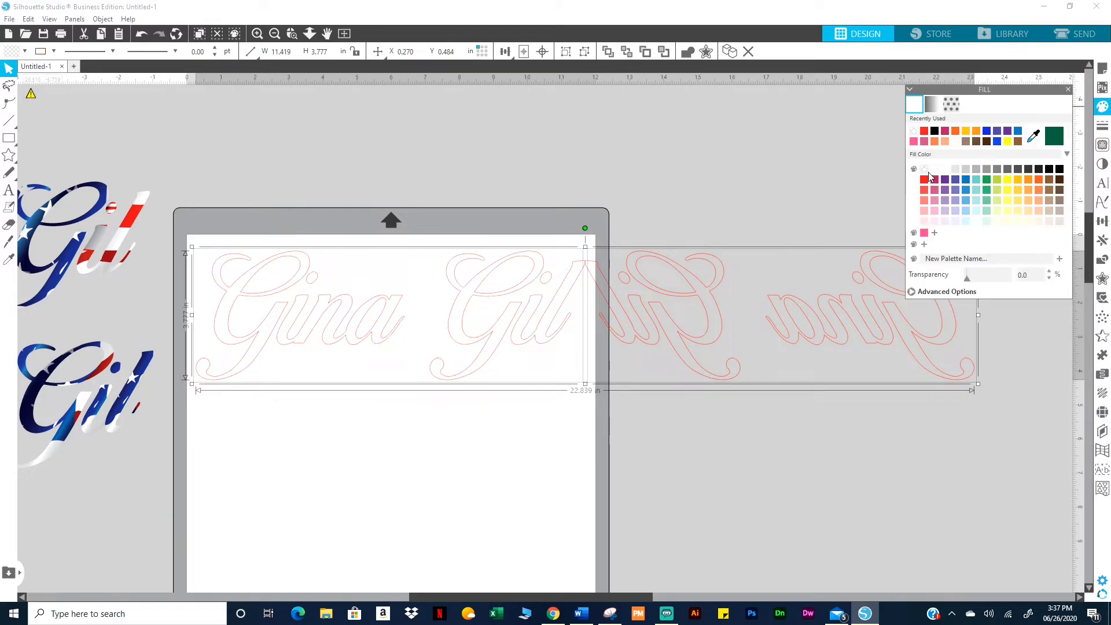
left_click(924, 179)
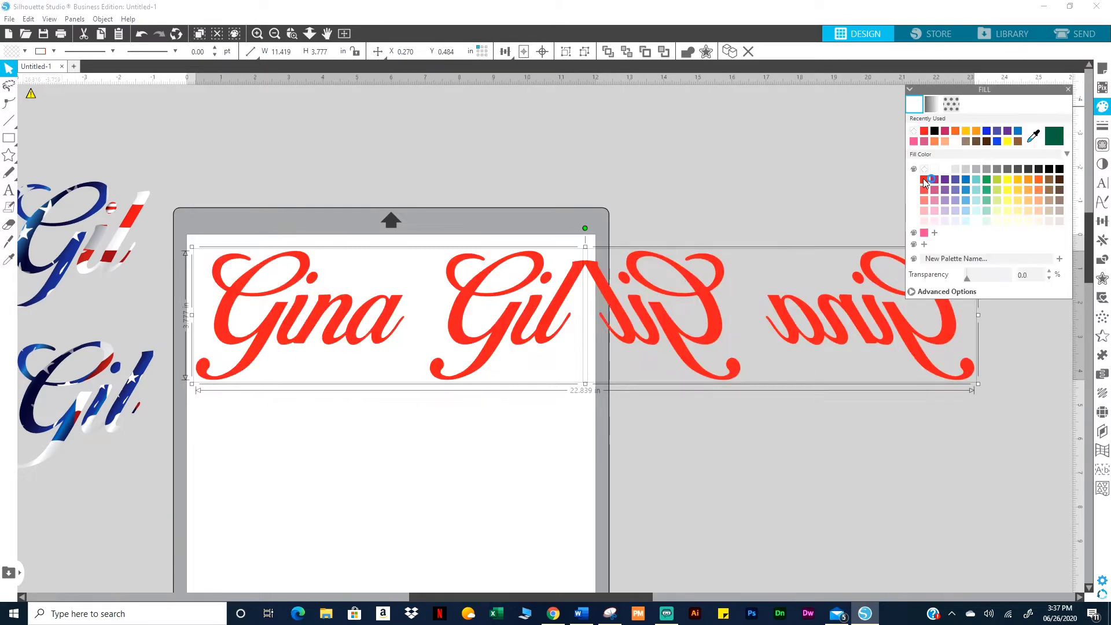
left_click(500, 191)
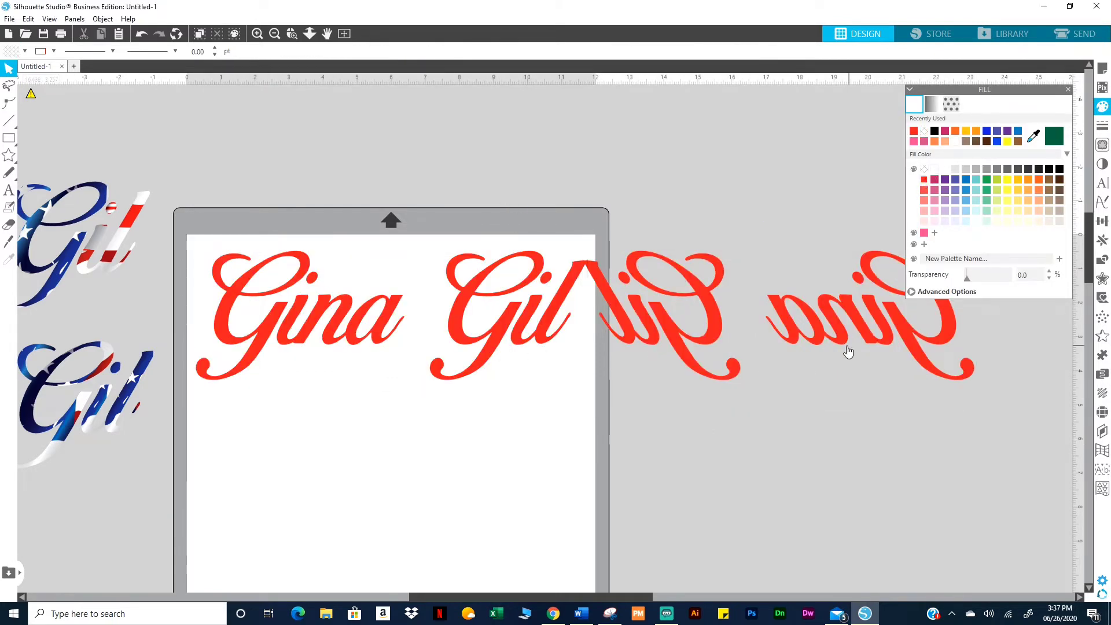
left_click(826, 342)
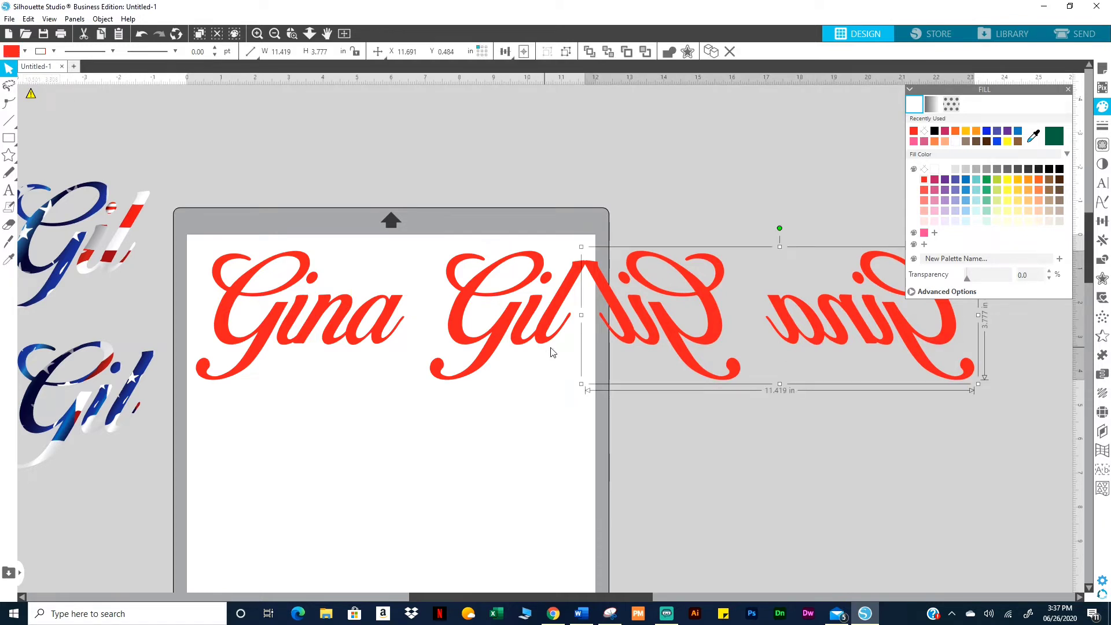
key("Delete")
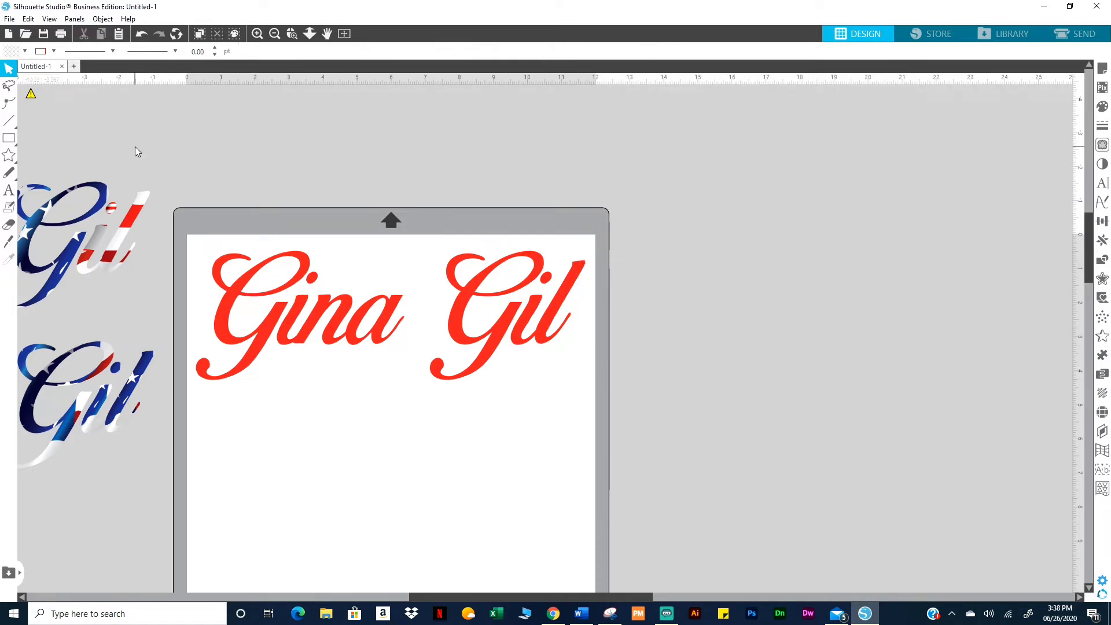
Draw circles below the name with the Ellipse tool
mouse_move(15, 144)
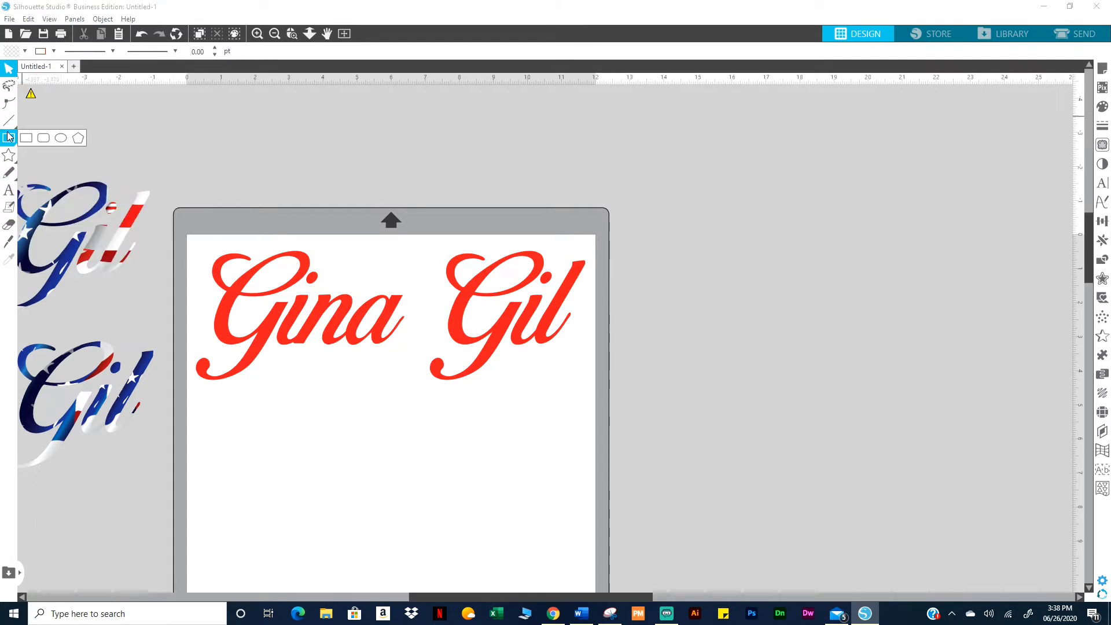
left_click(78, 137)
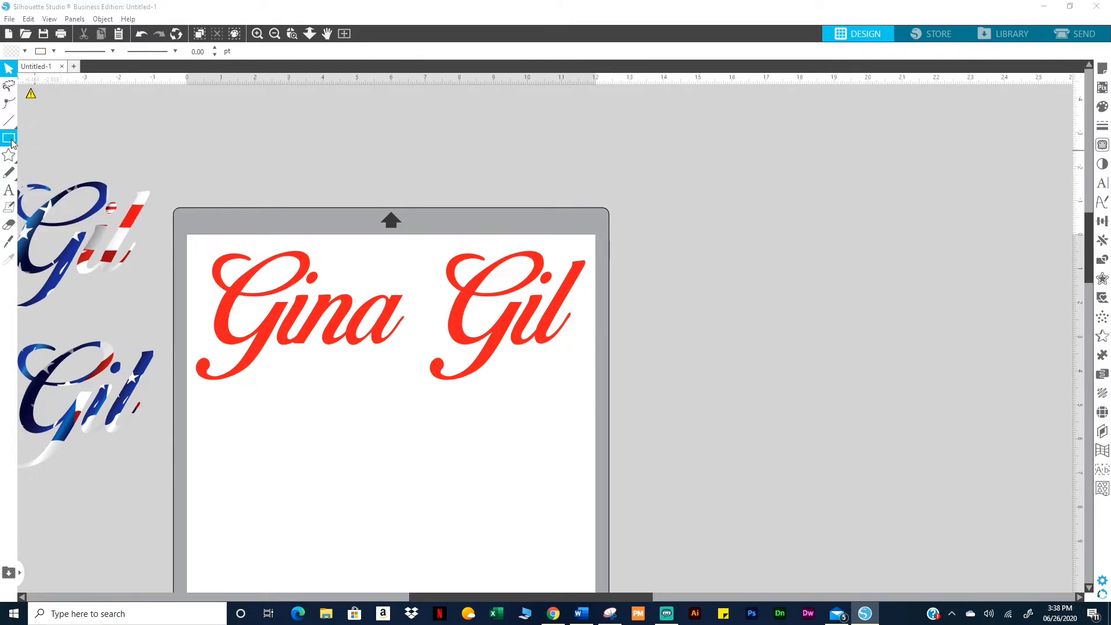
left_click(56, 142)
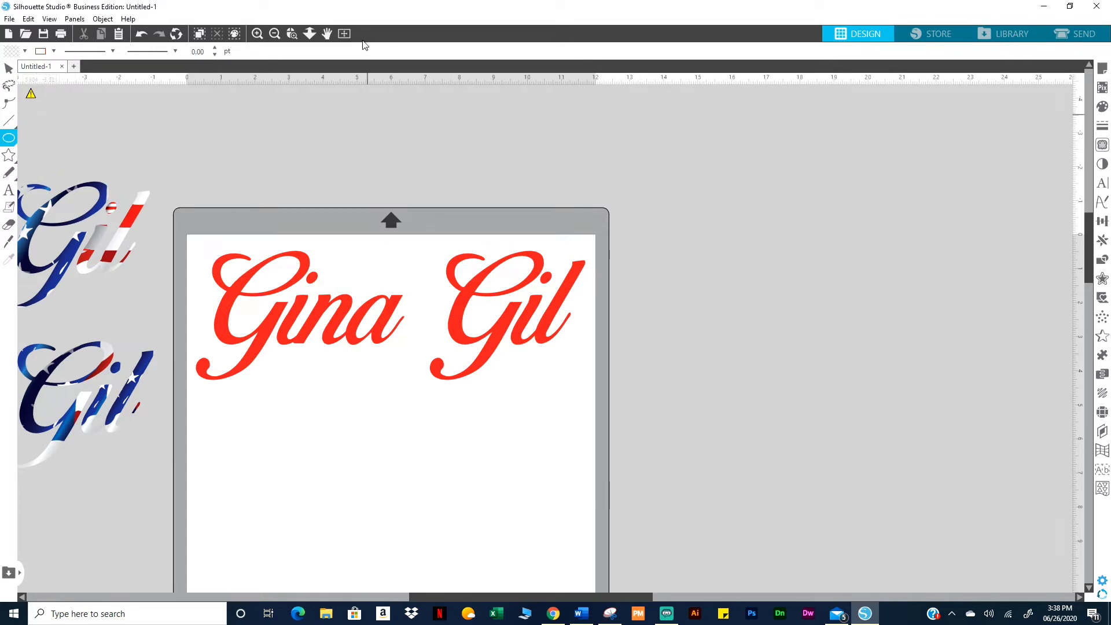
left_click(344, 34)
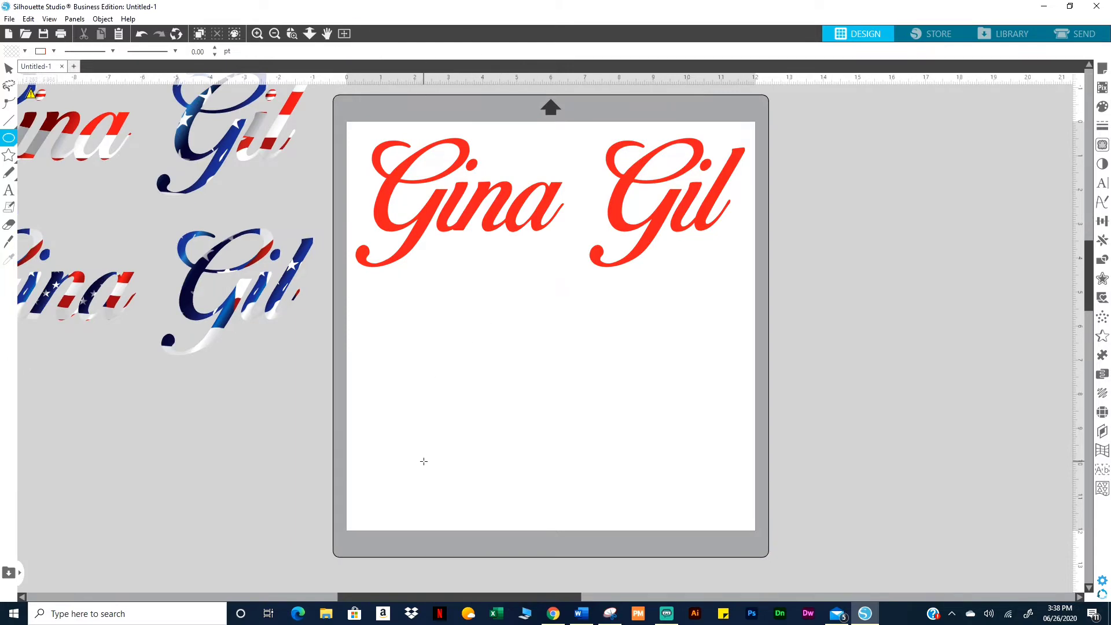
left_click_drag(446, 354, 630, 470)
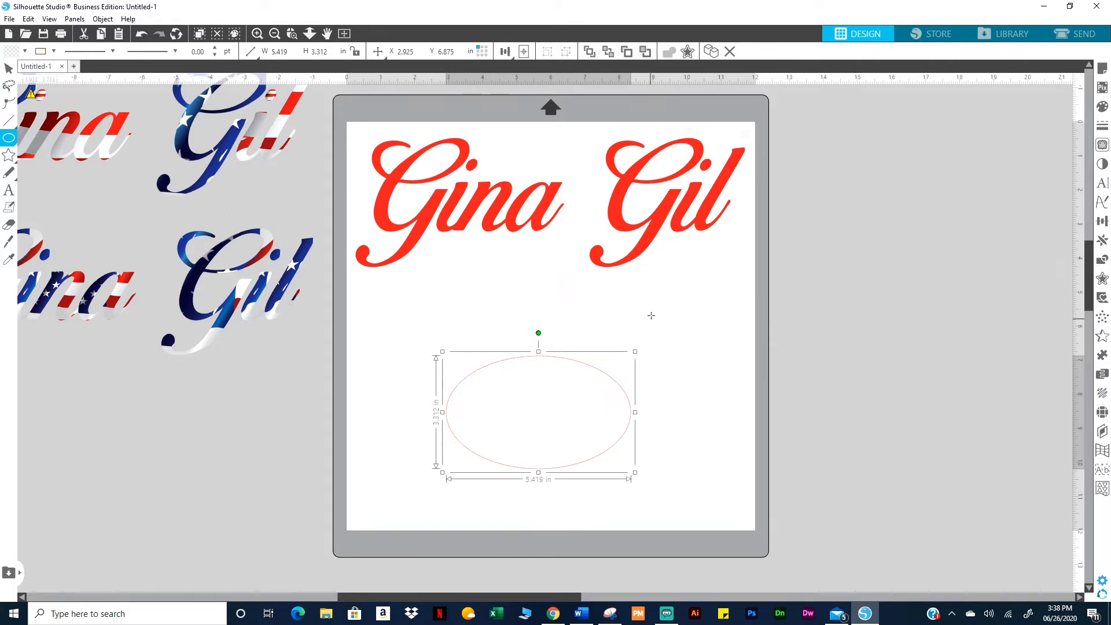
left_click_drag(651, 315, 726, 417)
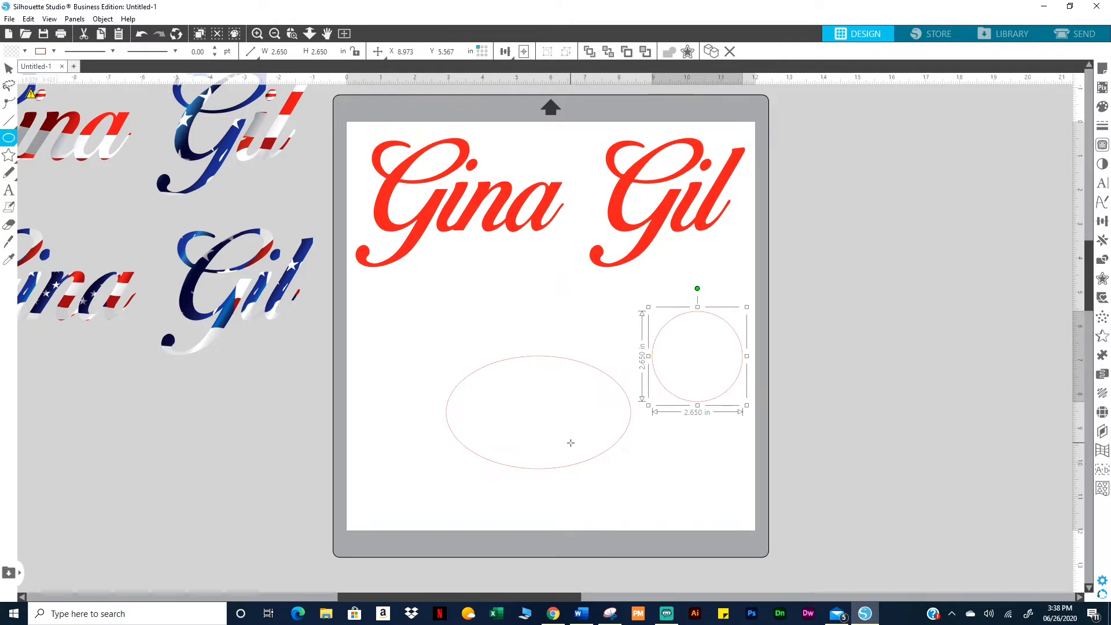
Delete the oval below the name and enlarge the circle to about 3.7 in
key("Escape")
left_click(573, 474)
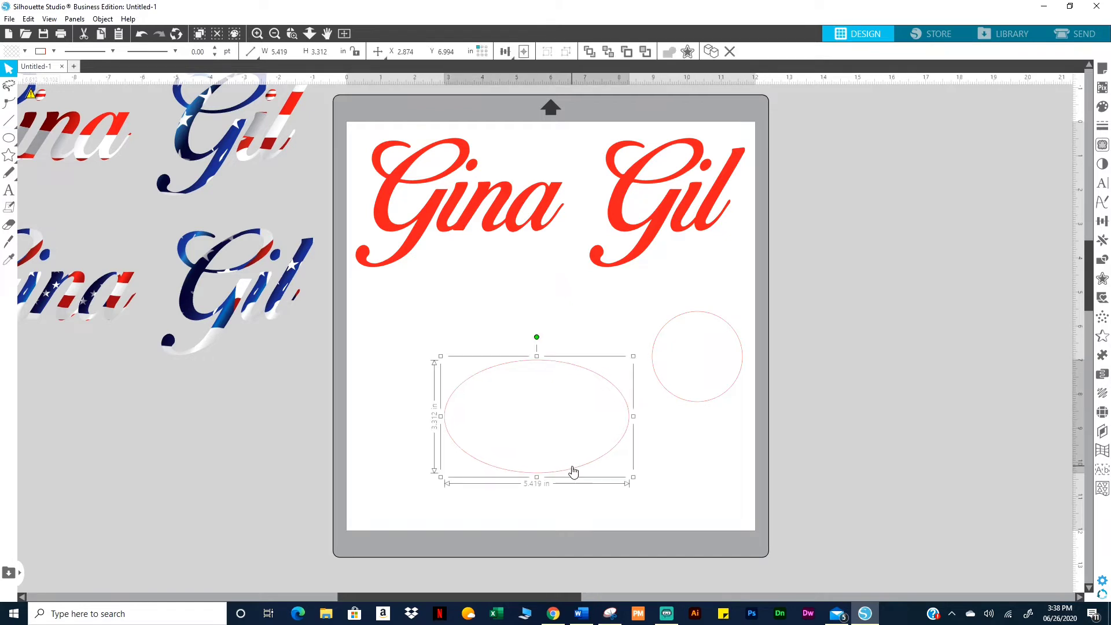
key("Delete")
left_click(681, 400)
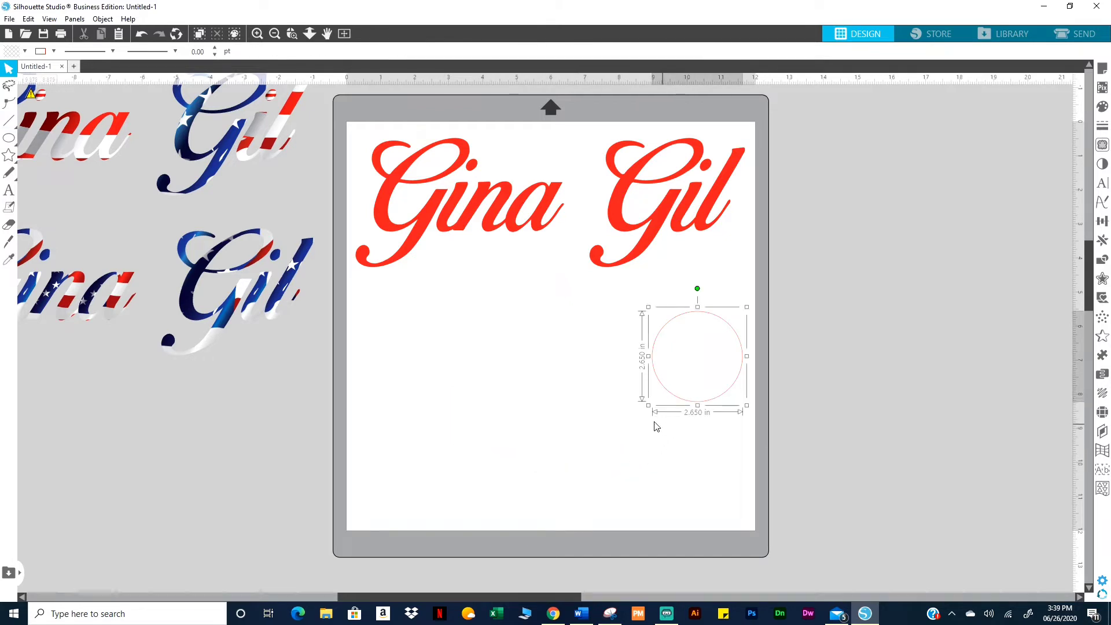
left_click_drag(649, 406, 605, 439)
Draw a 4.357 in square on the left below the name with the Rectangle tool
left_click(464, 399)
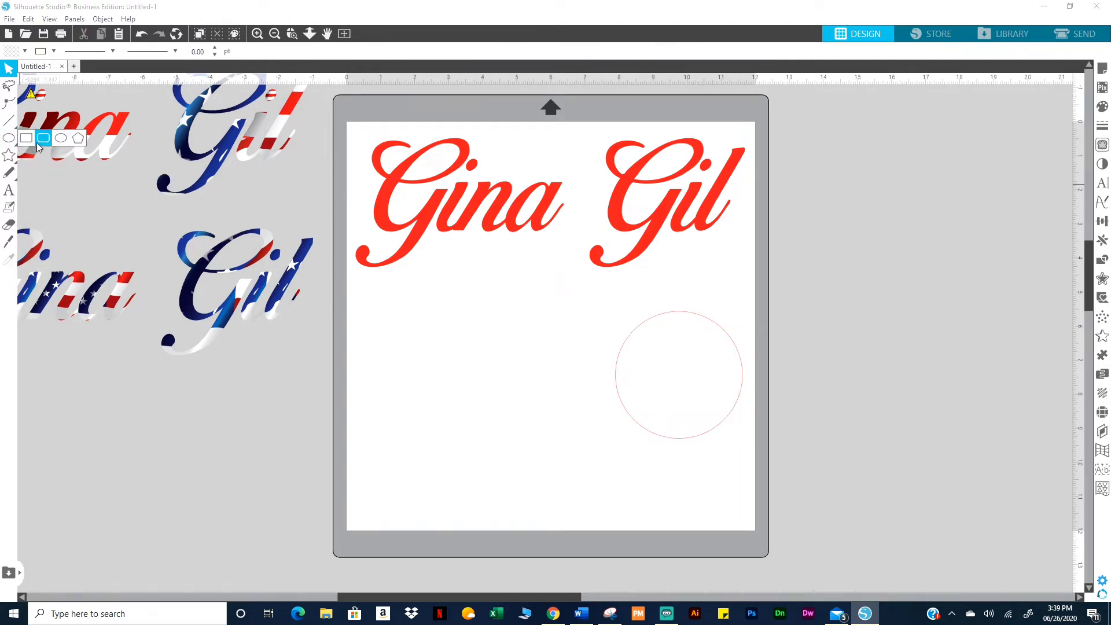
left_click(25, 145)
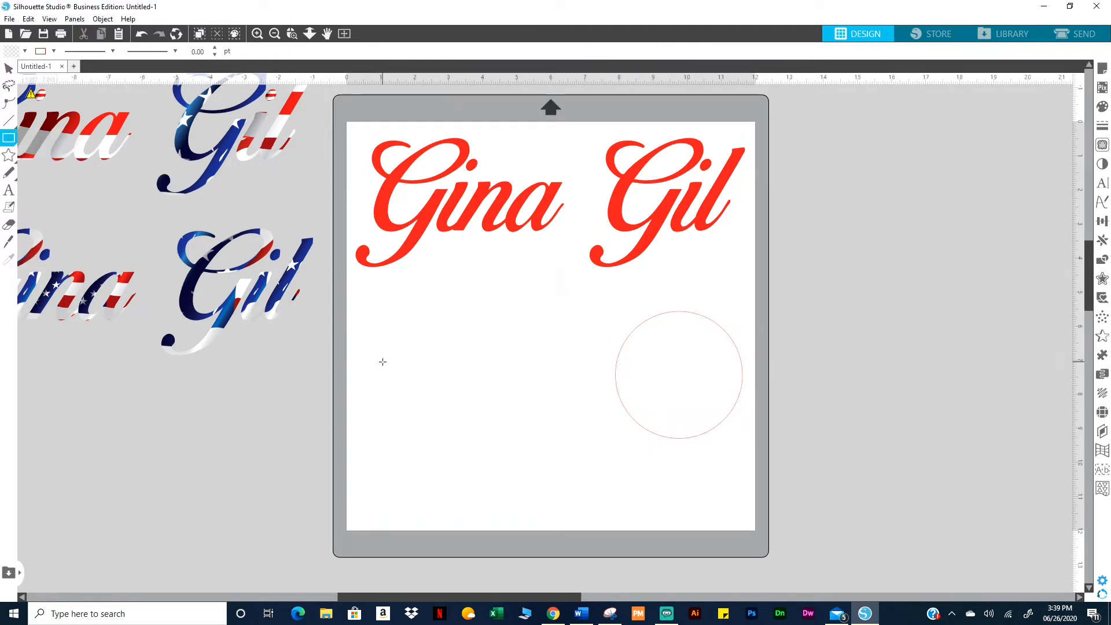
left_click_drag(393, 343, 543, 490)
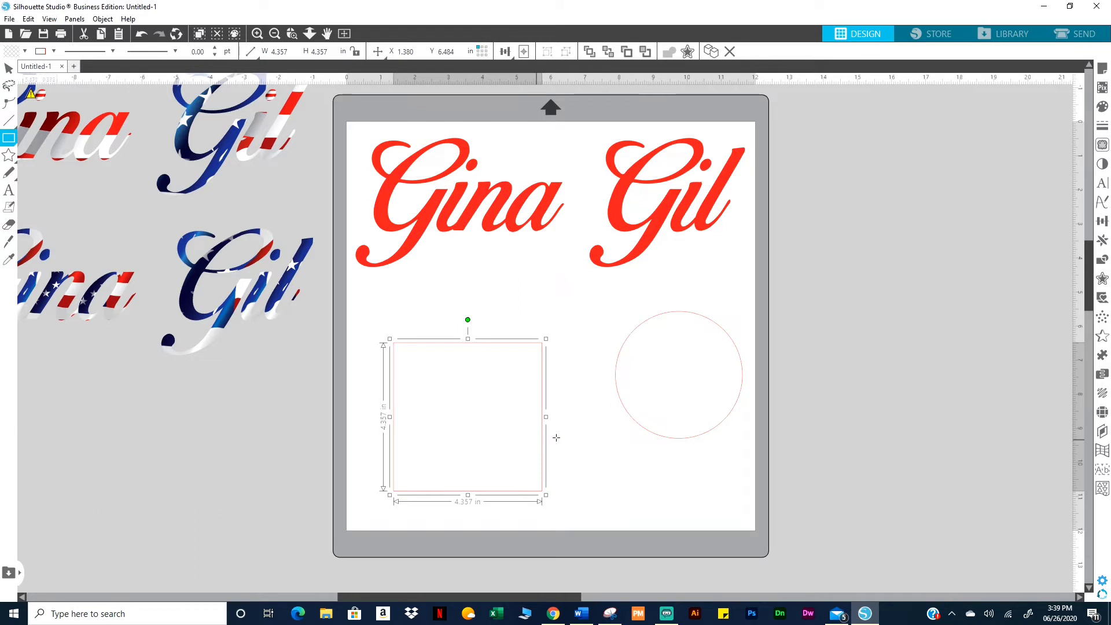
left_click(612, 357)
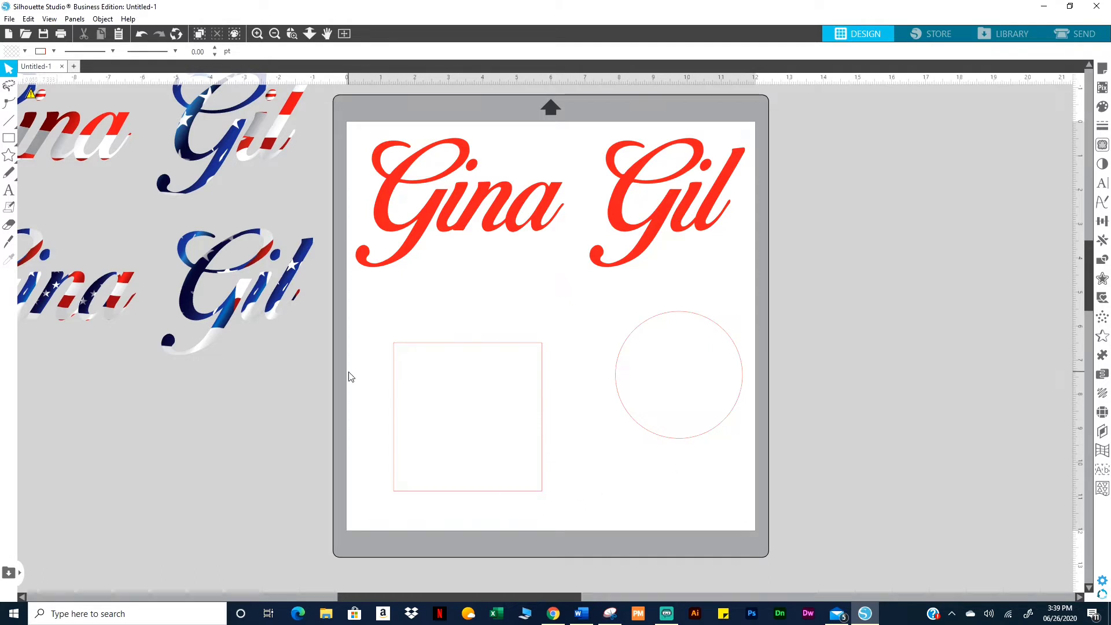
Select the square and circle together and apply Object > Align > Align Bottom
left_click_drag(348, 372, 786, 412)
left_click(324, 428)
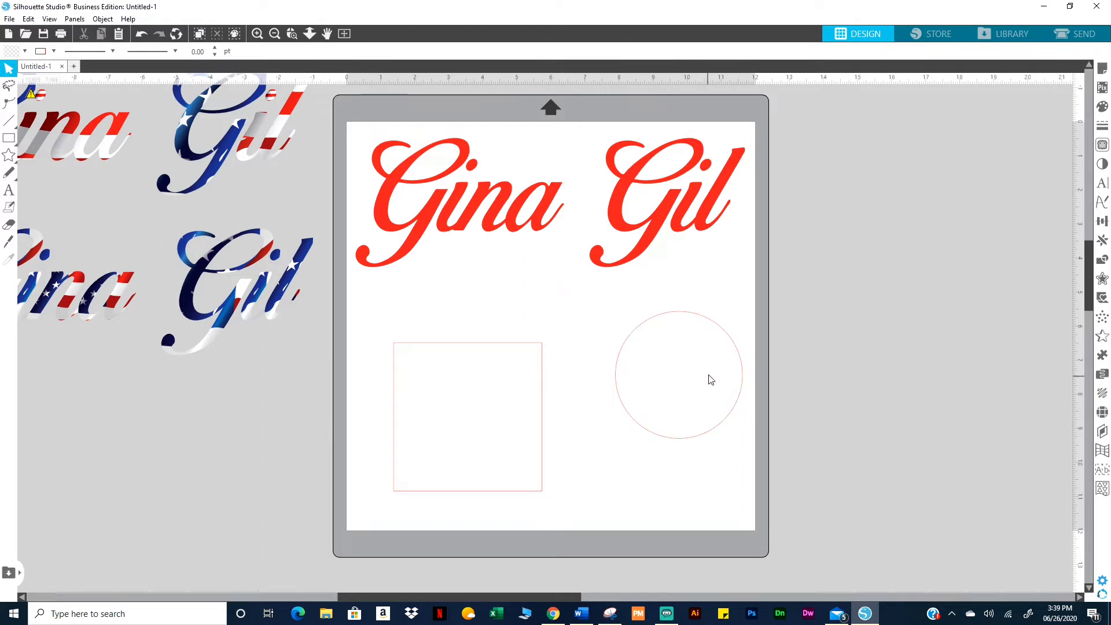
left_click_drag(322, 345, 825, 415)
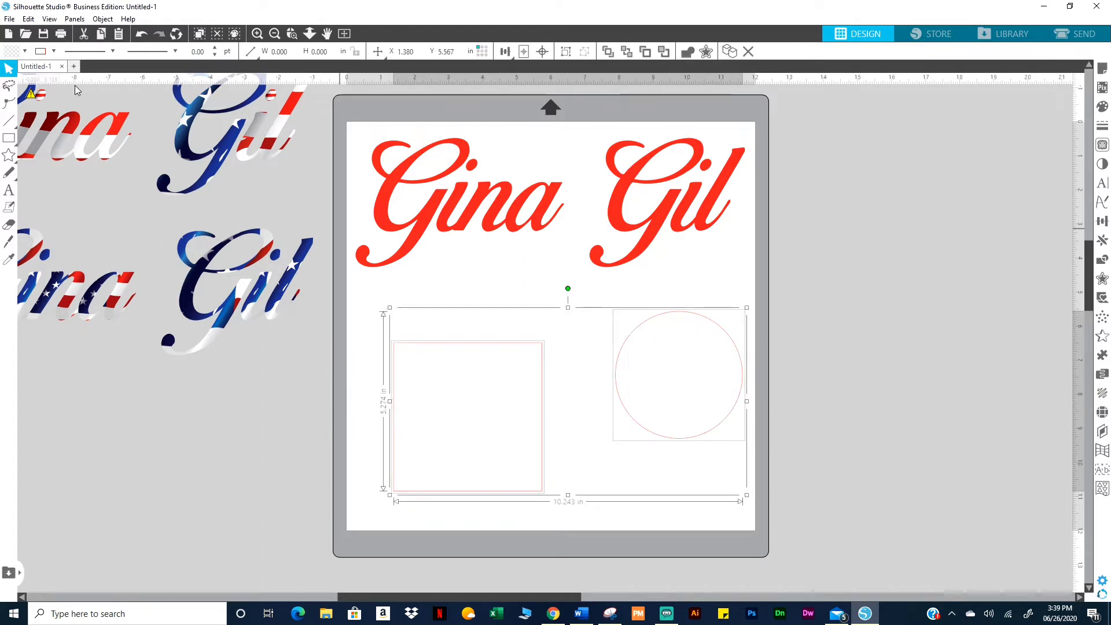
left_click(103, 19)
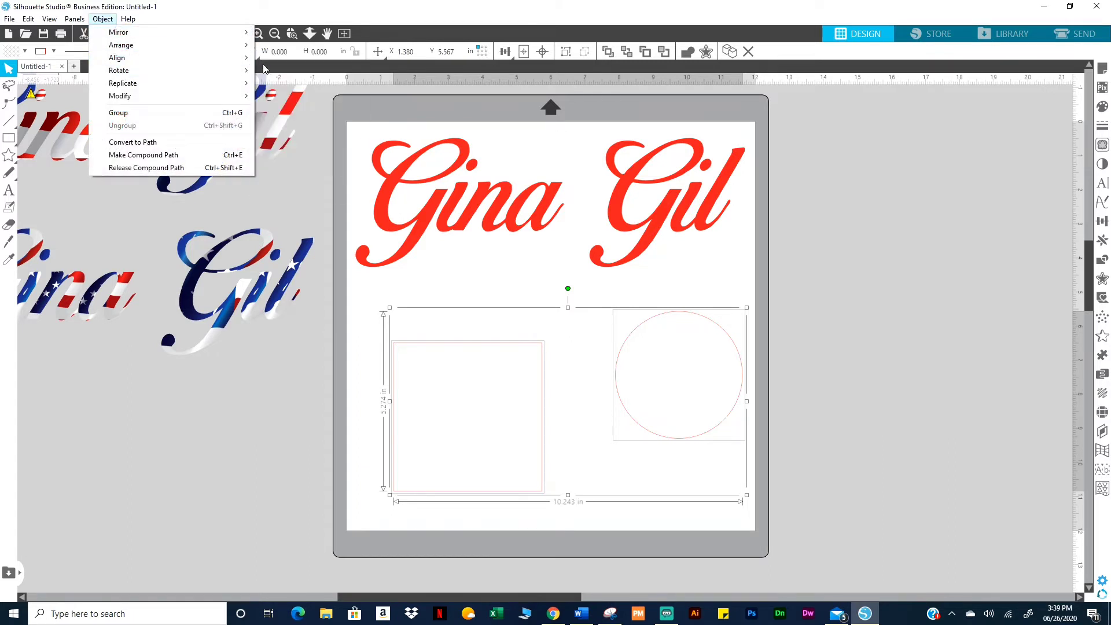
mouse_move(205, 60)
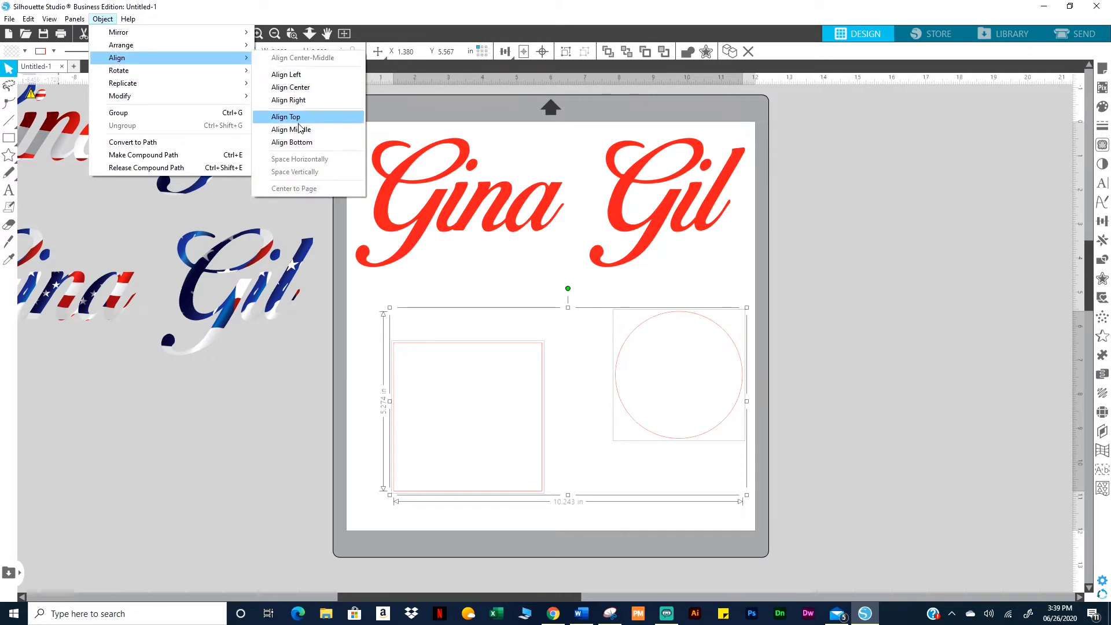
left_click(291, 142)
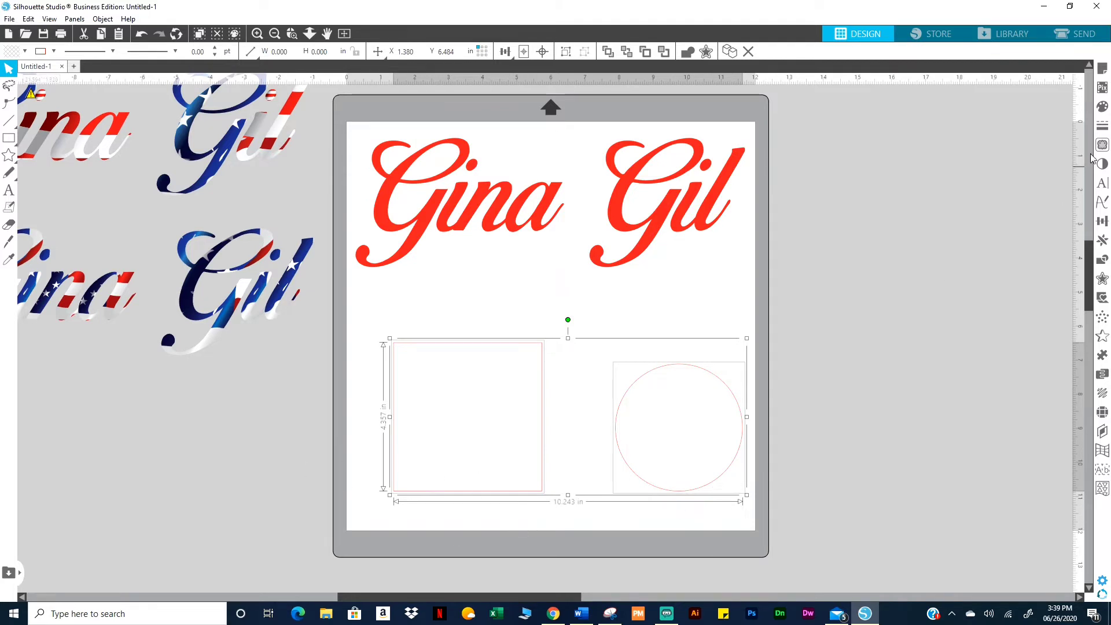
Select the square on the mat, then bring Chrome to the front from the taskbar
left_click(901, 389)
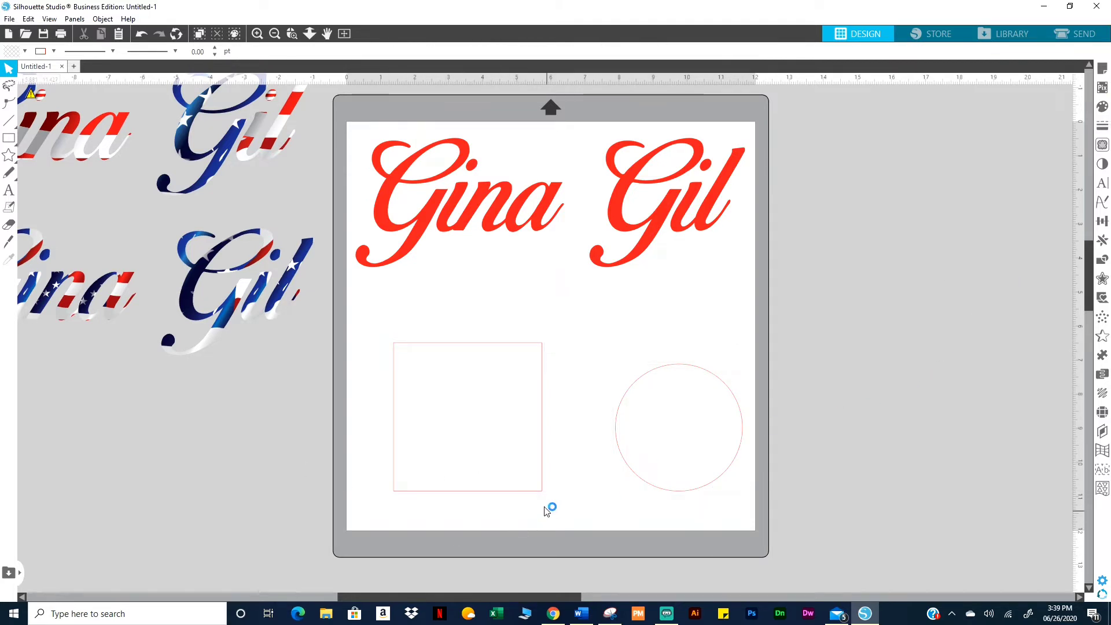
left_click(539, 492)
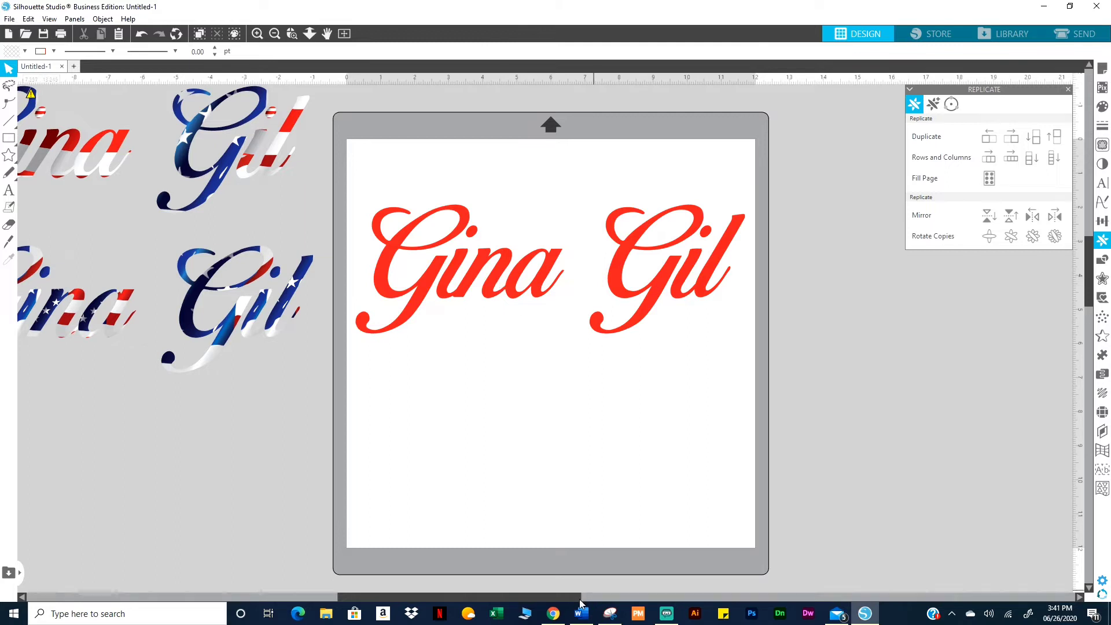
mouse_move(554, 612)
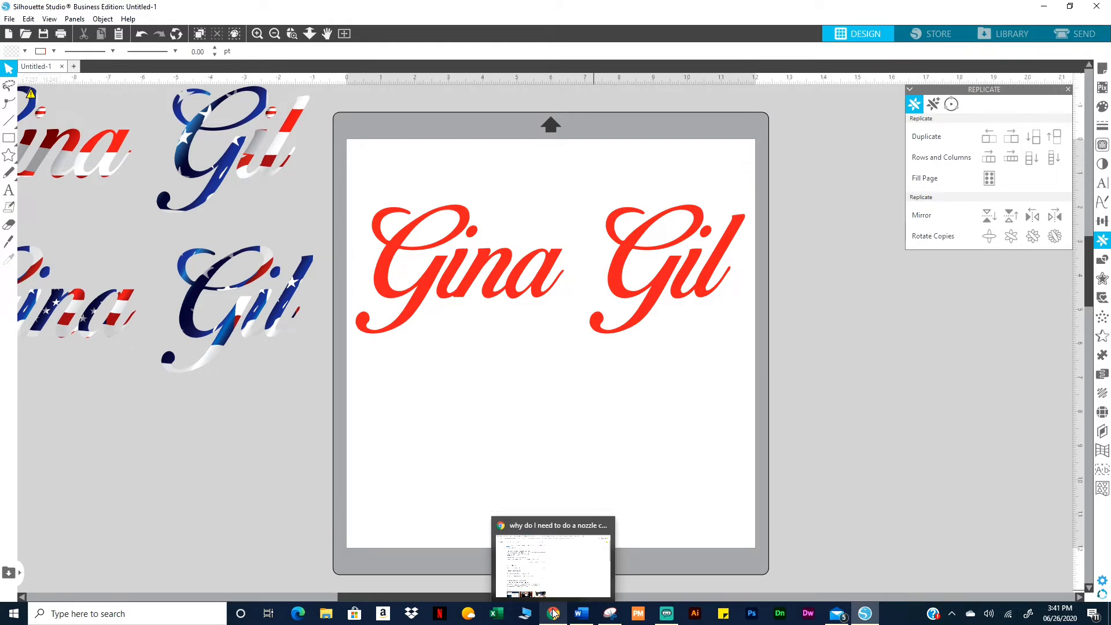
left_click(553, 612)
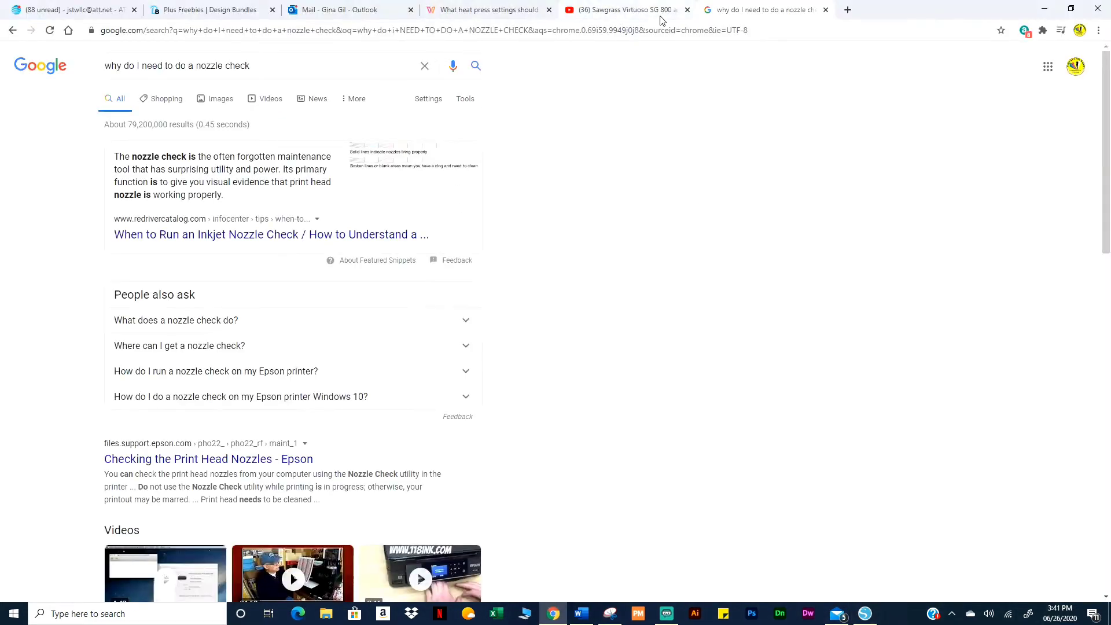
Open a new tab, go to dafont.com, and scroll down its home page
left_click(847, 11)
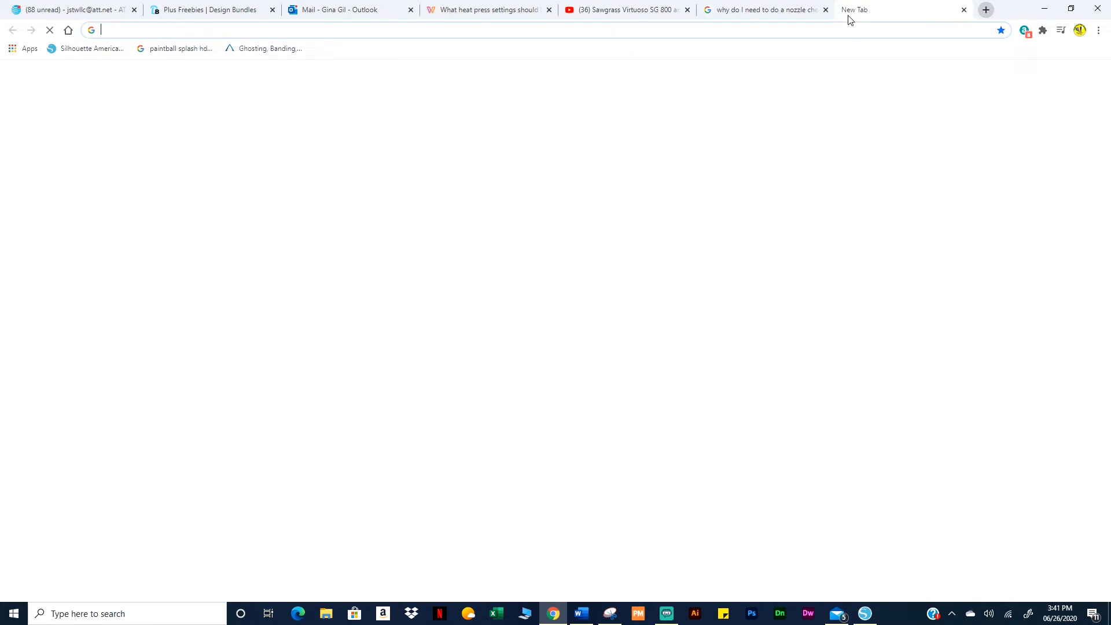
left_click(439, 239)
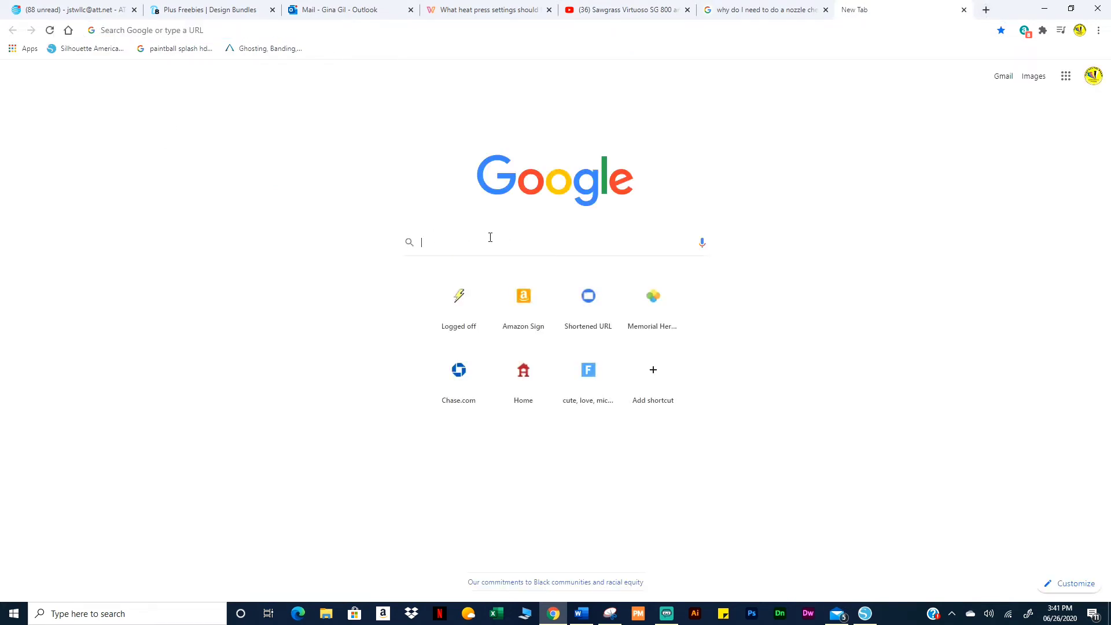
type("dafont")
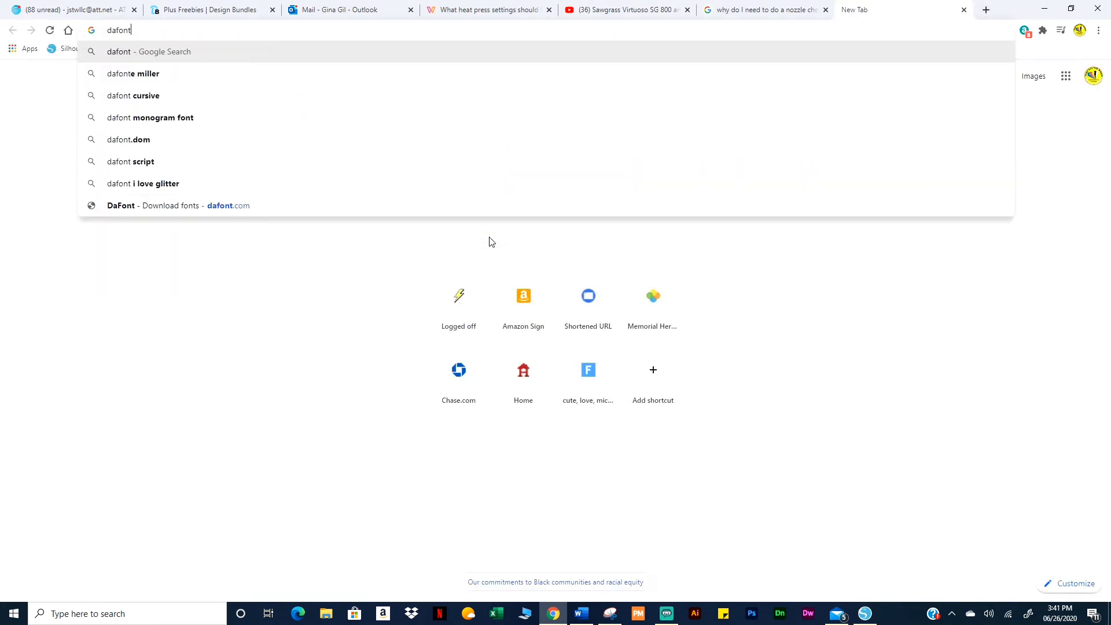
type(".com")
key("Return")
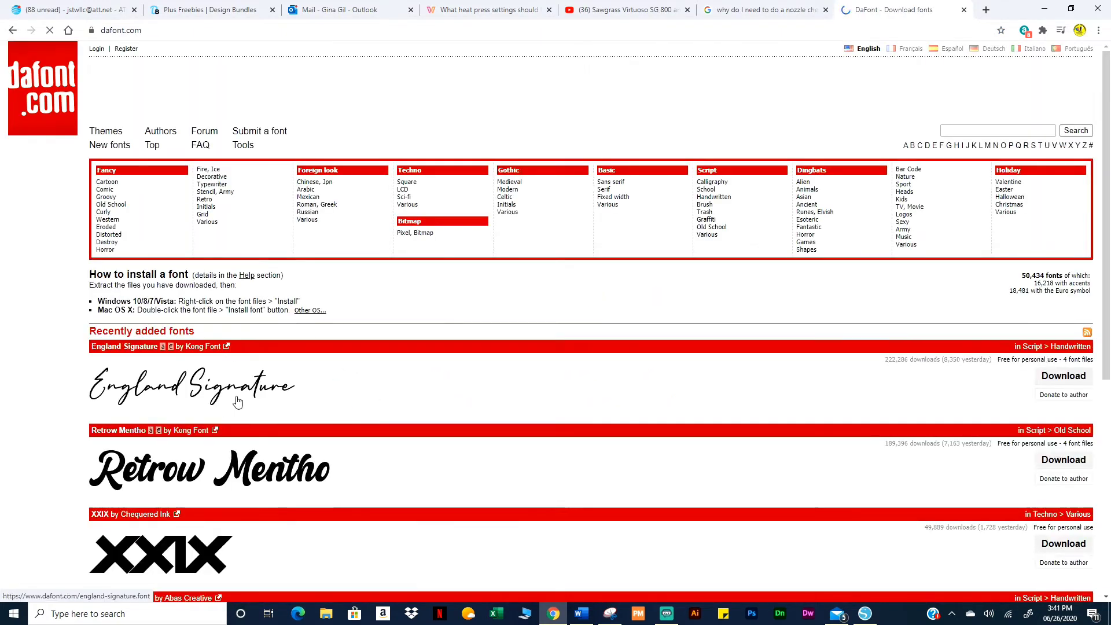
scroll(249, 399, "down", 2)
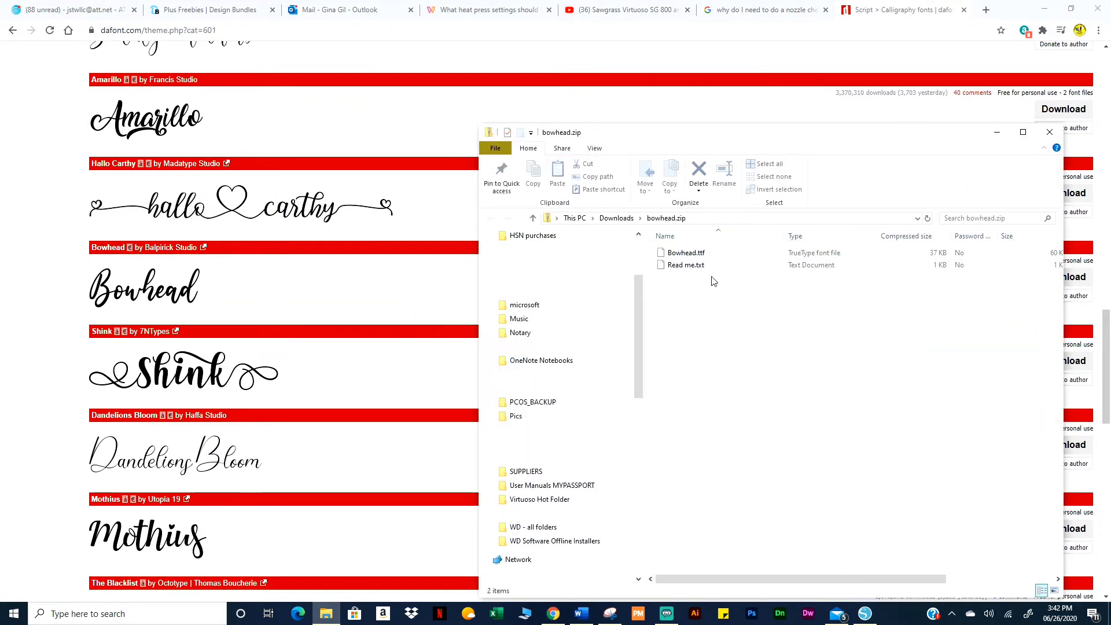
Open the Bowhead Read me.txt, read it, then close Notepad
left_click(707, 271)
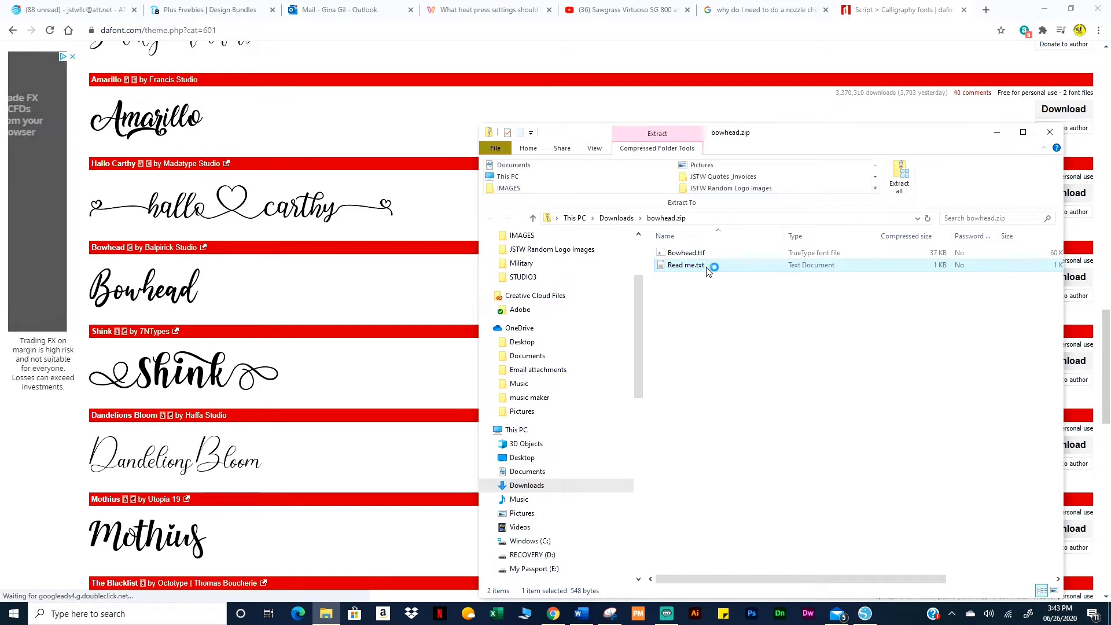
double_click(708, 267)
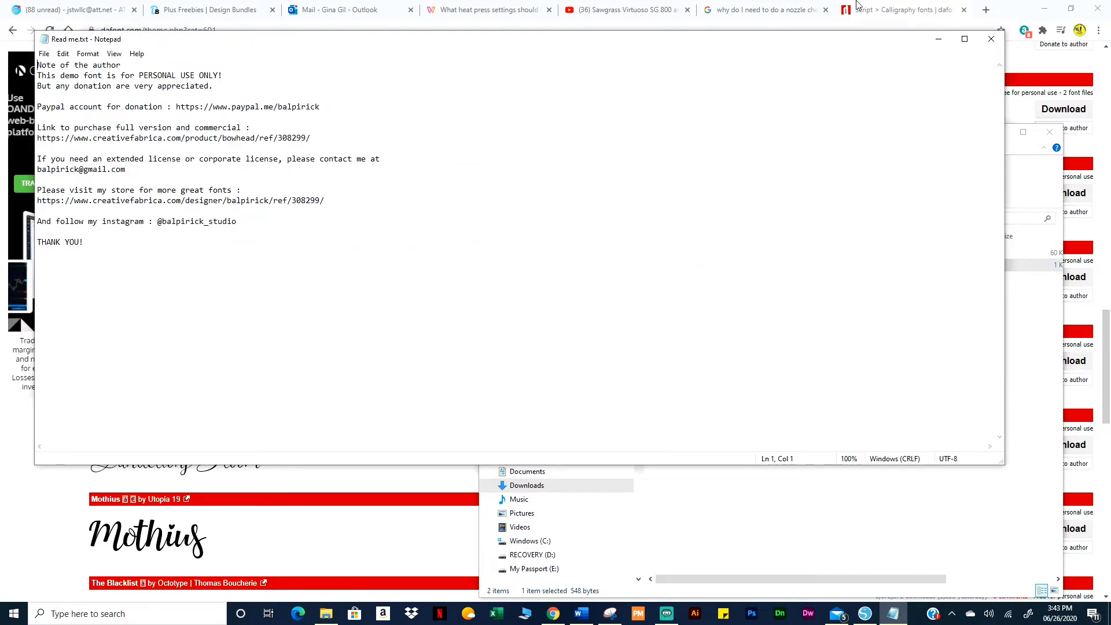
left_click(991, 39)
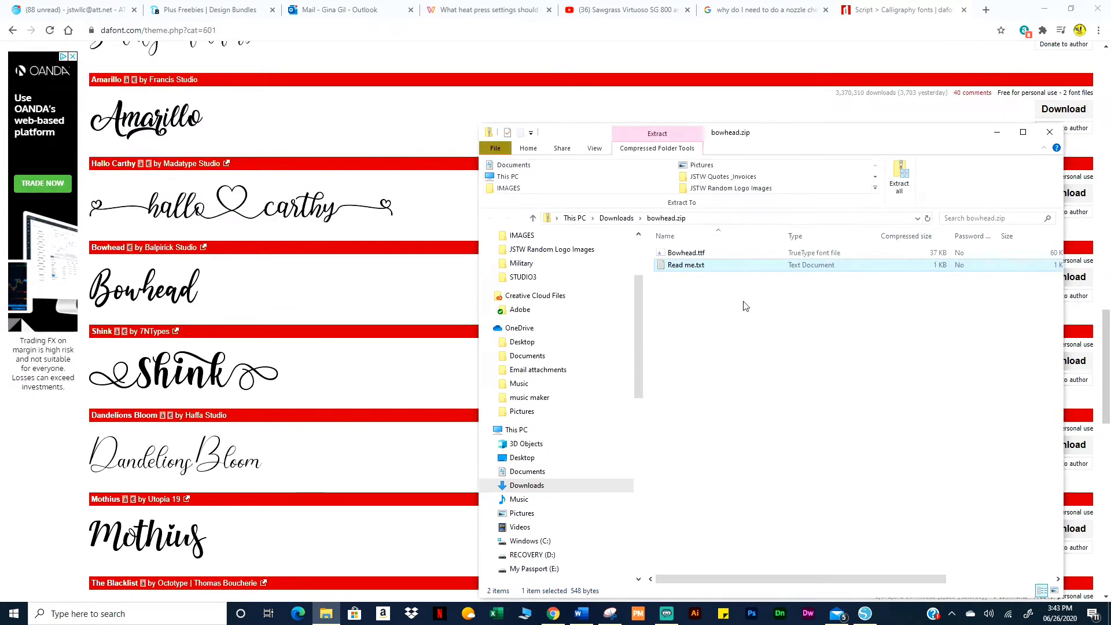
Preview the Bowhead.ttf font, then close the font viewer and the bowhead.zip folder
left_click(700, 253)
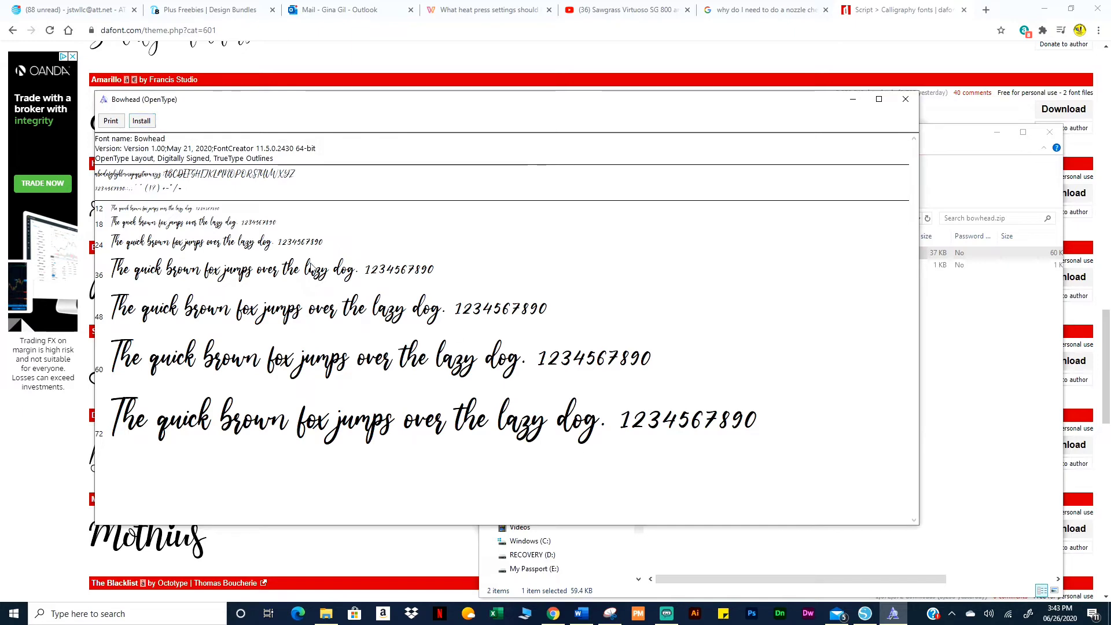
left_click(905, 99)
left_click(1061, 136)
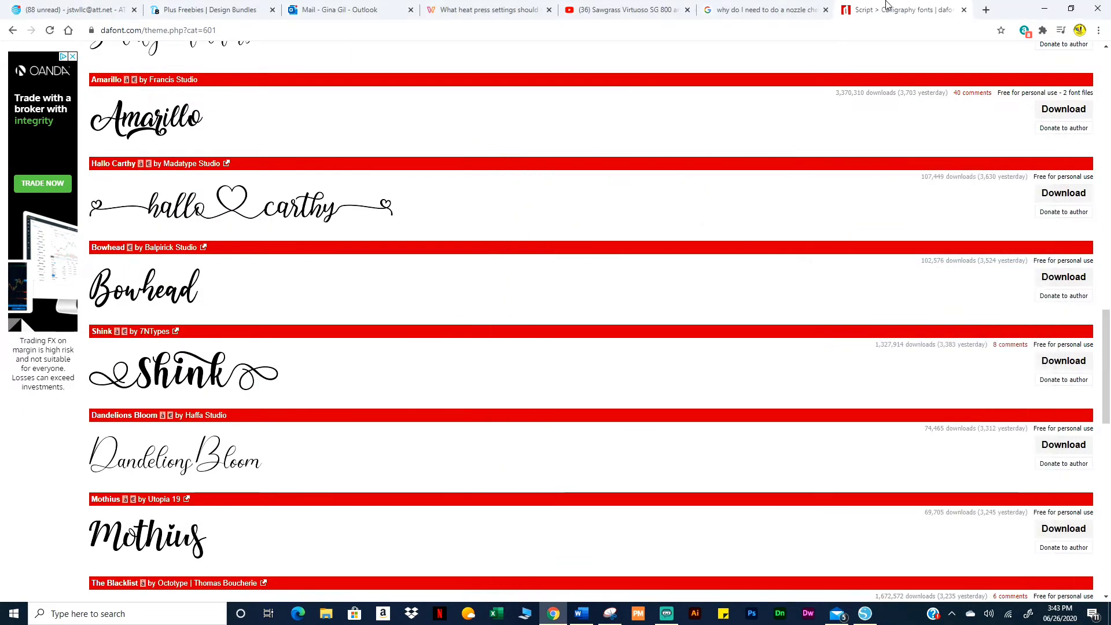
left_click(866, 612)
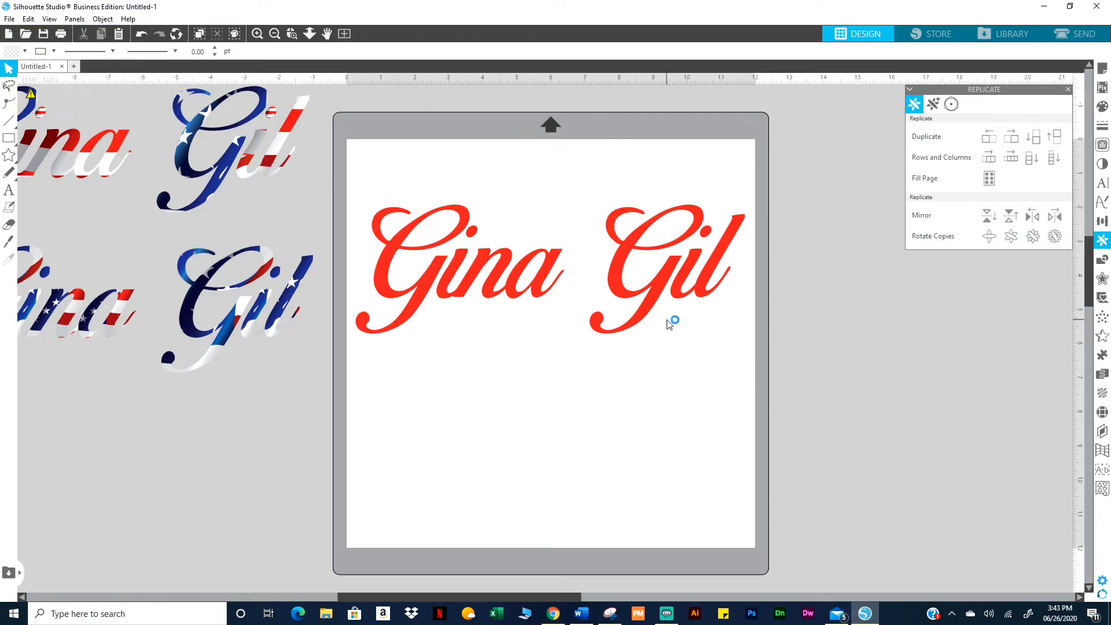
left_click(1068, 90)
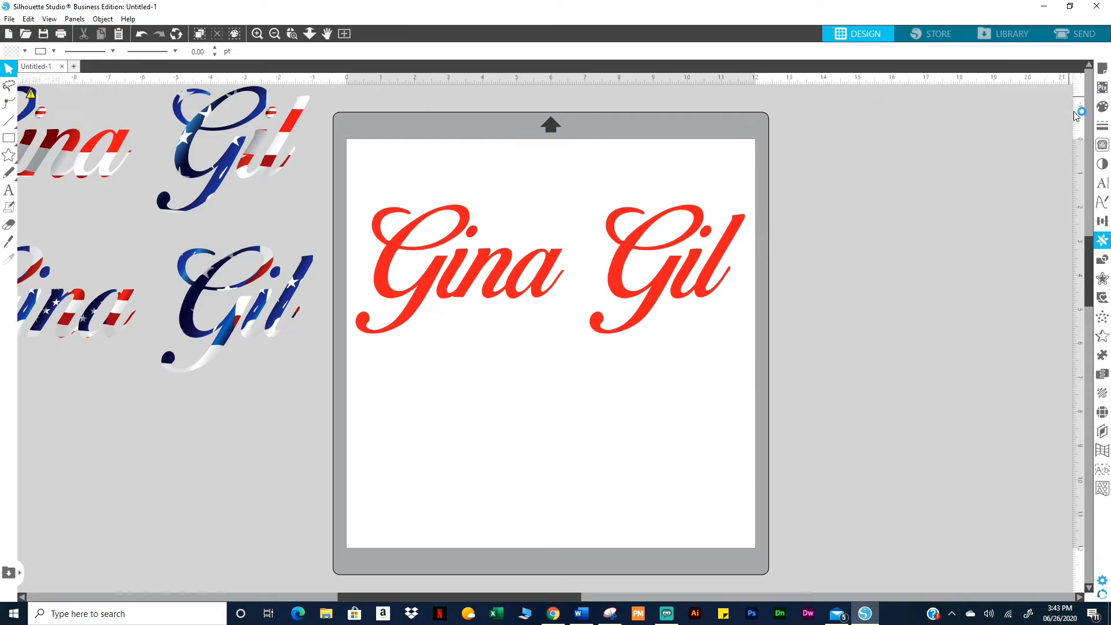
left_click(663, 292)
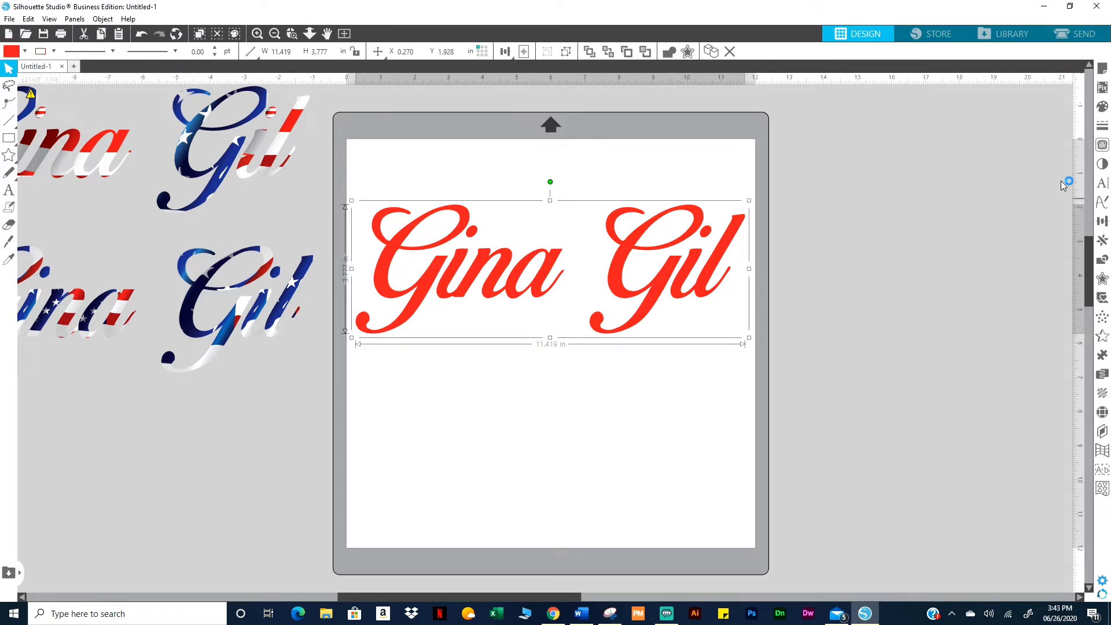
left_click(1100, 187)
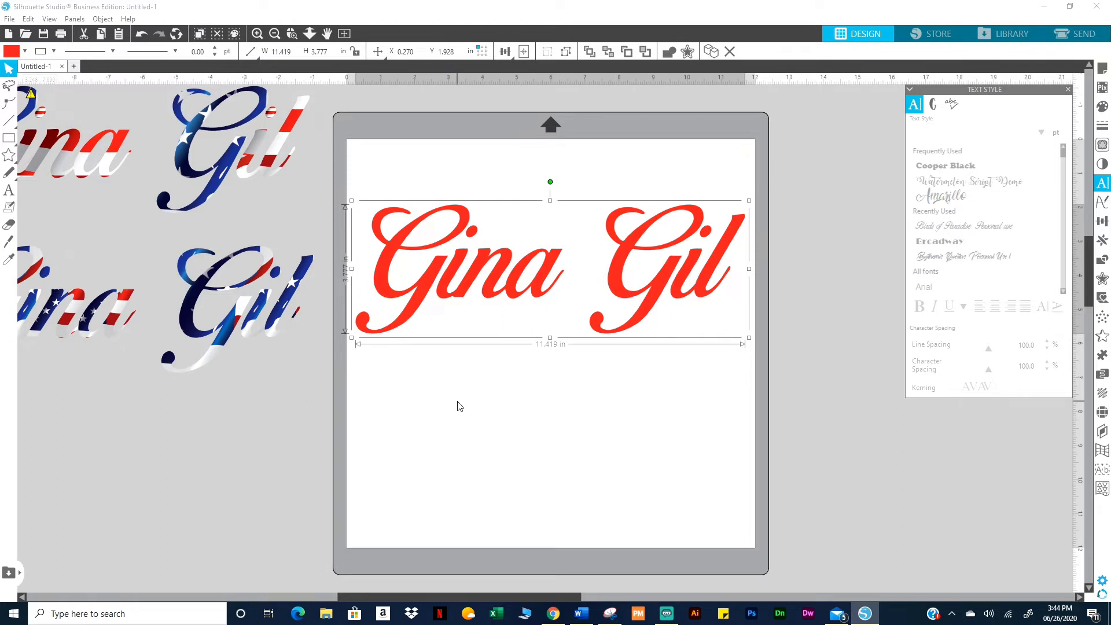
Add a new 'Gina' text object, set its font to Amarillo and enlarge it
double_click(418, 427)
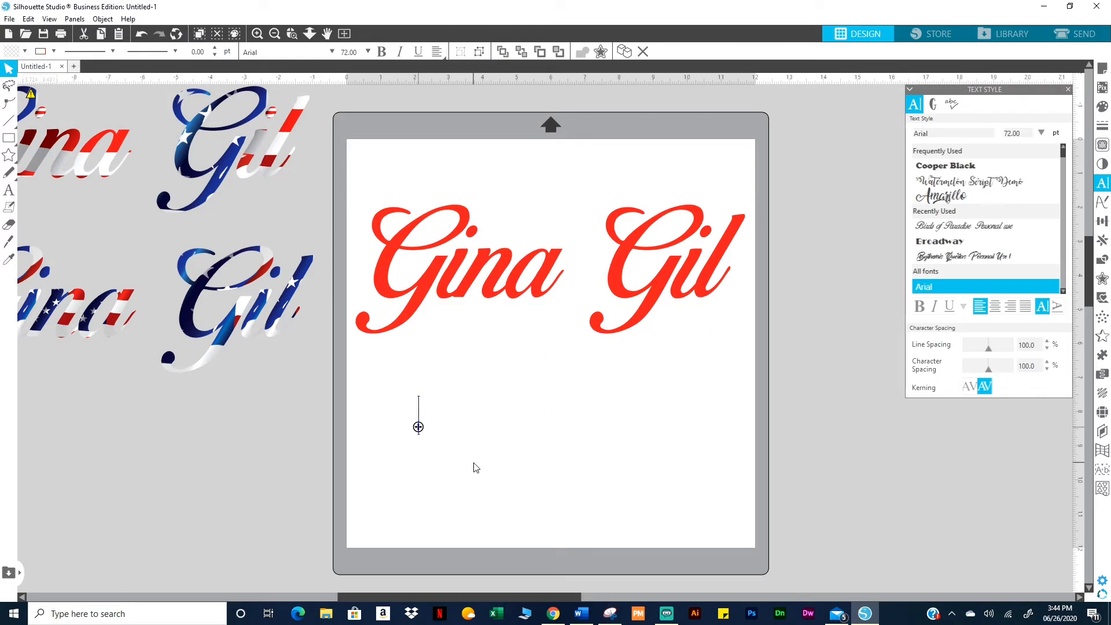
type("Gina")
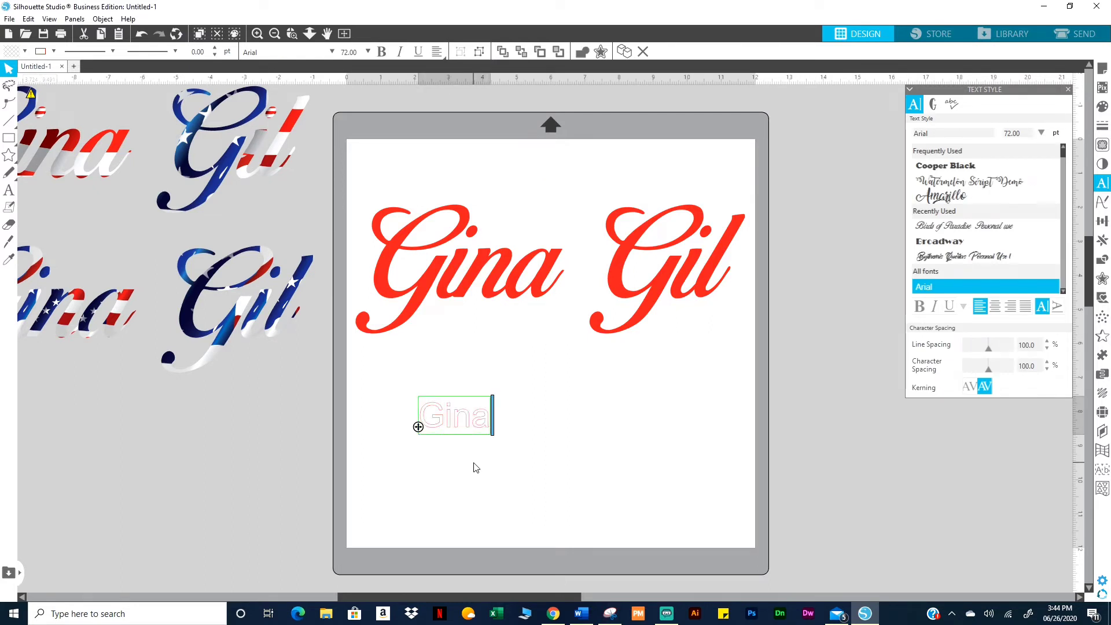
left_click(528, 467)
left_click(485, 431)
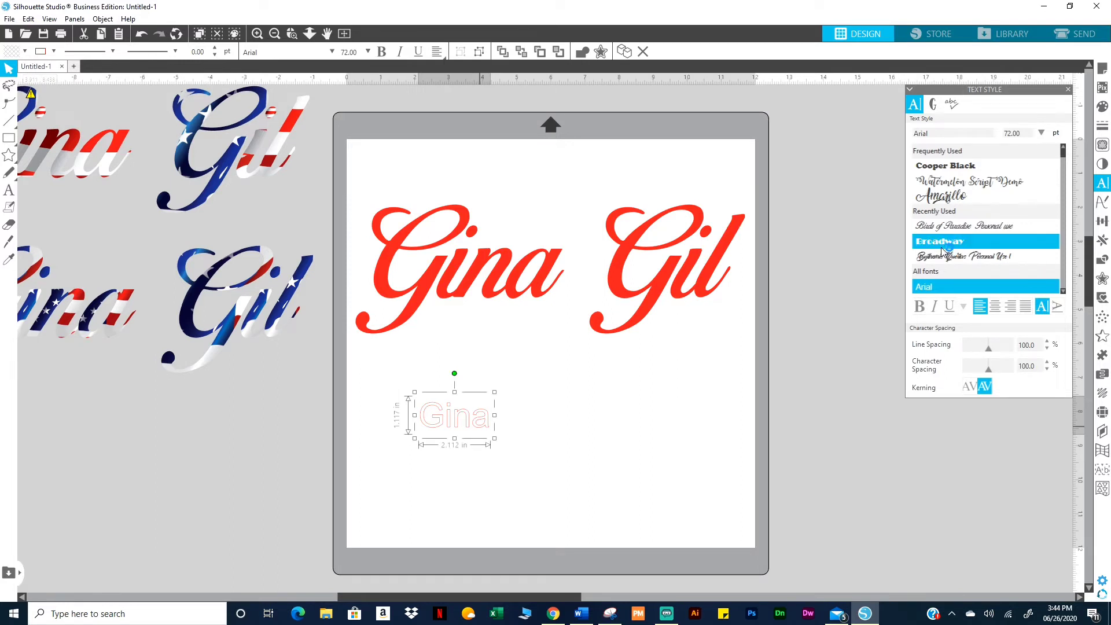
left_click(948, 198)
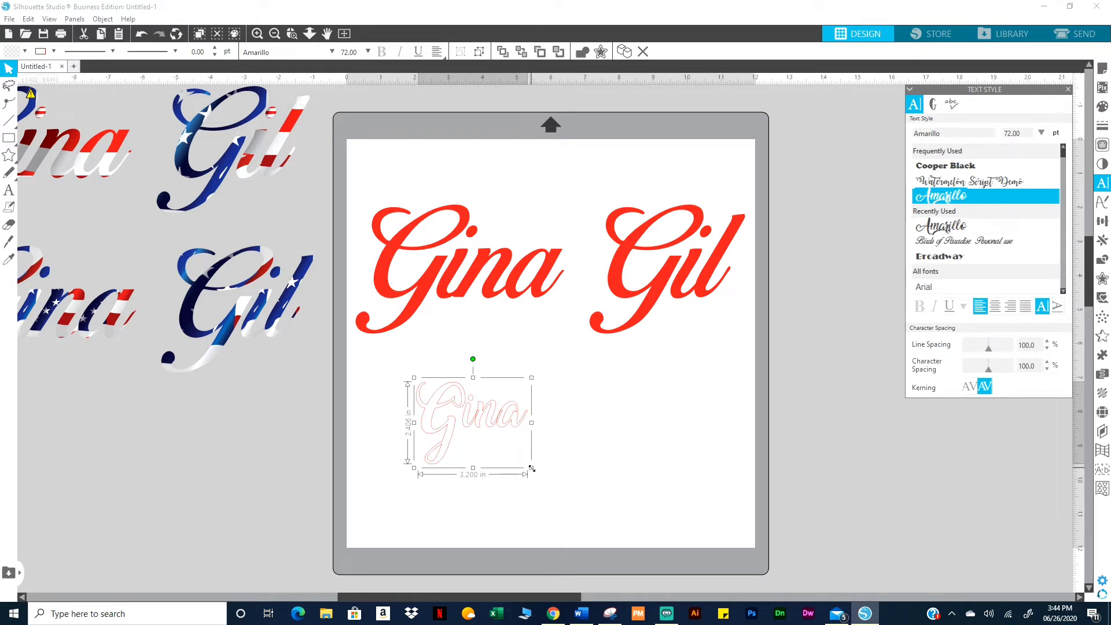
left_click_drag(531, 468, 601, 513)
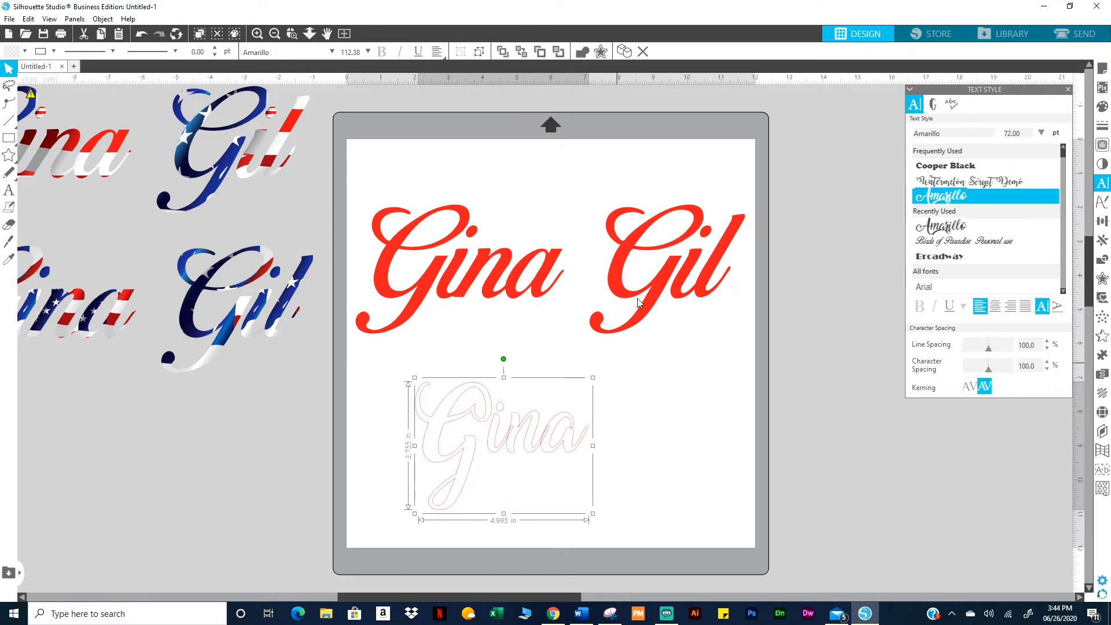
left_click(647, 279)
key("Delete")
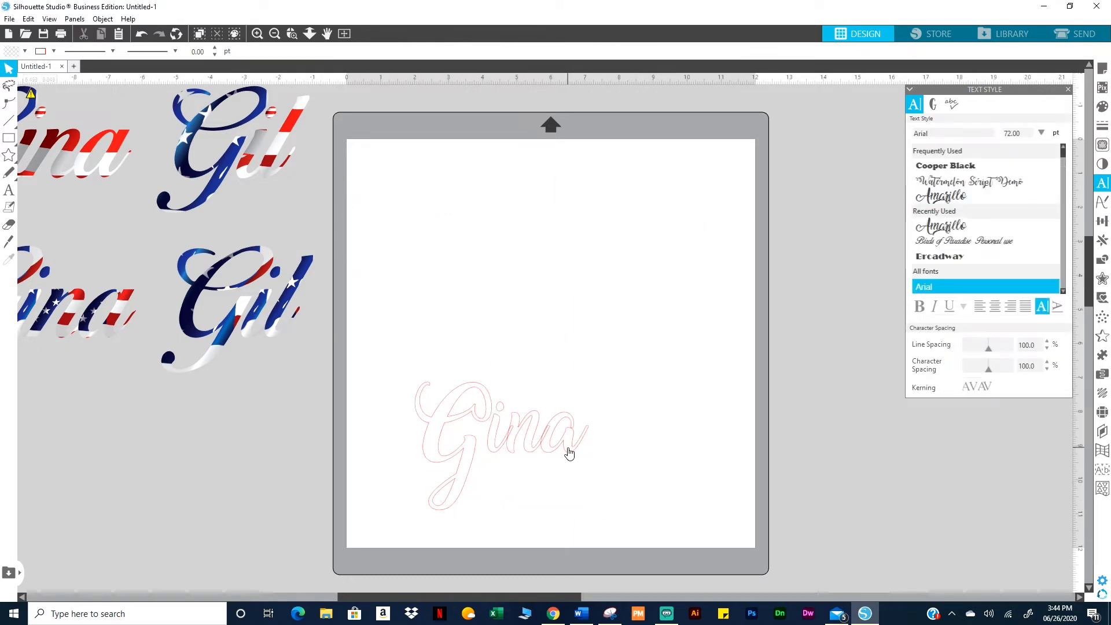
left_click_drag(578, 416, 600, 287)
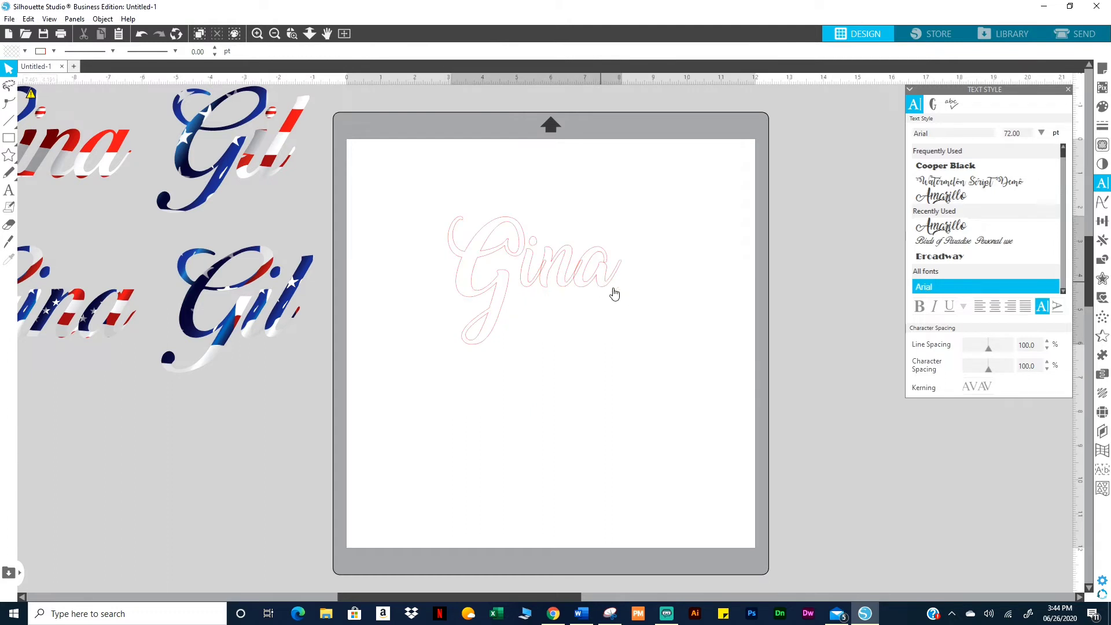
left_click_drag(626, 348, 722, 392)
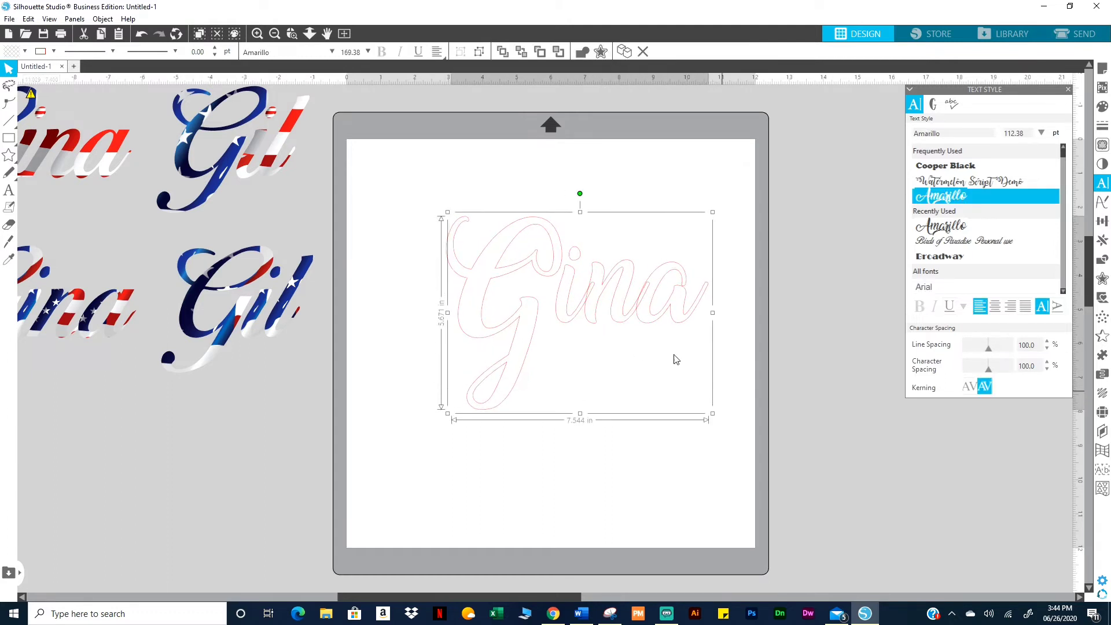
left_click_drag(669, 313, 638, 276)
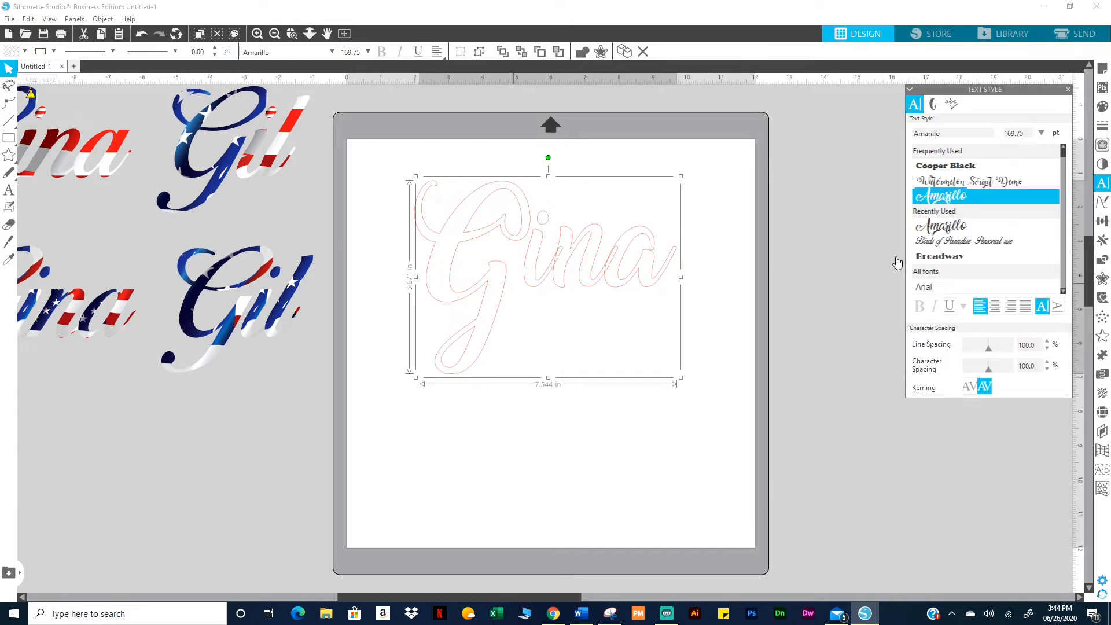
Show the Amarillo glyph grid and scroll down to the « double-chevron glyph
left_click(933, 107)
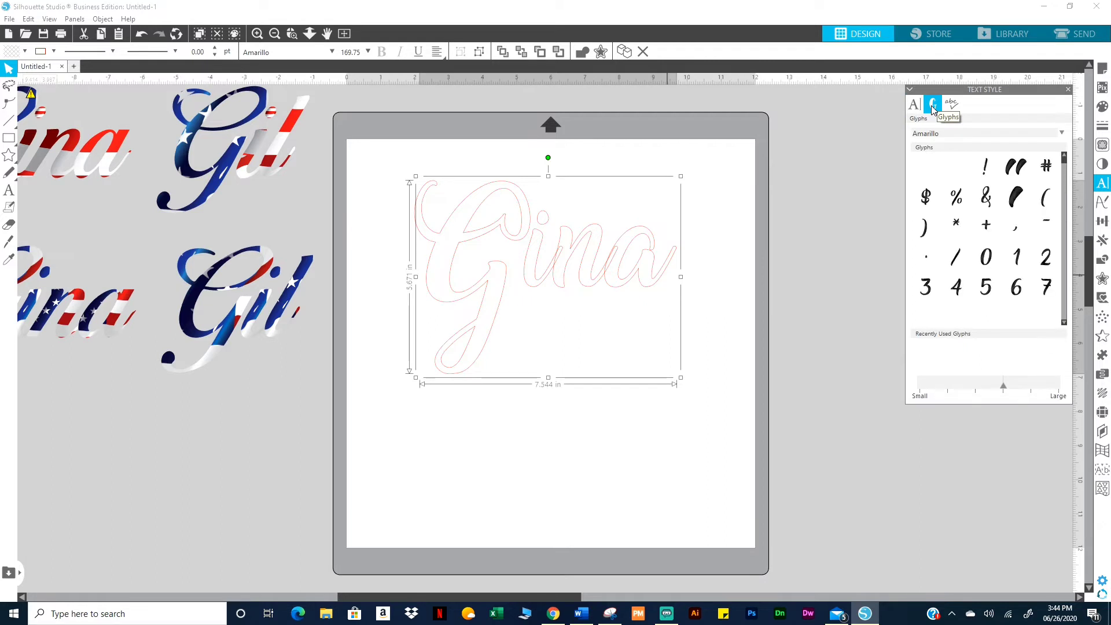
scroll(987, 266, "down", 3)
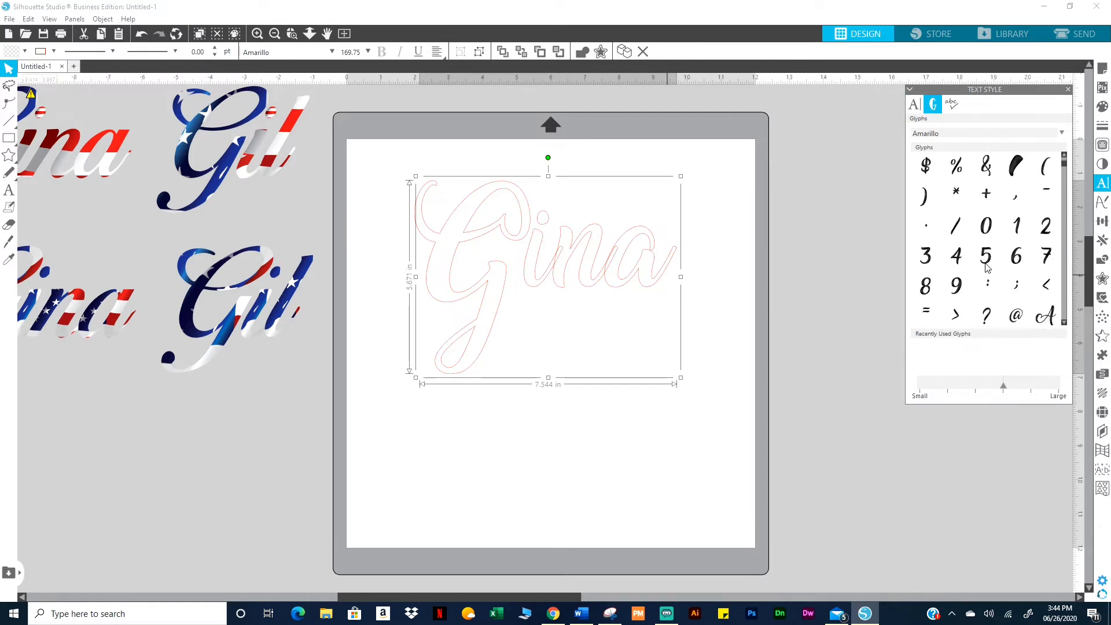
scroll(1006, 266, "down", 1)
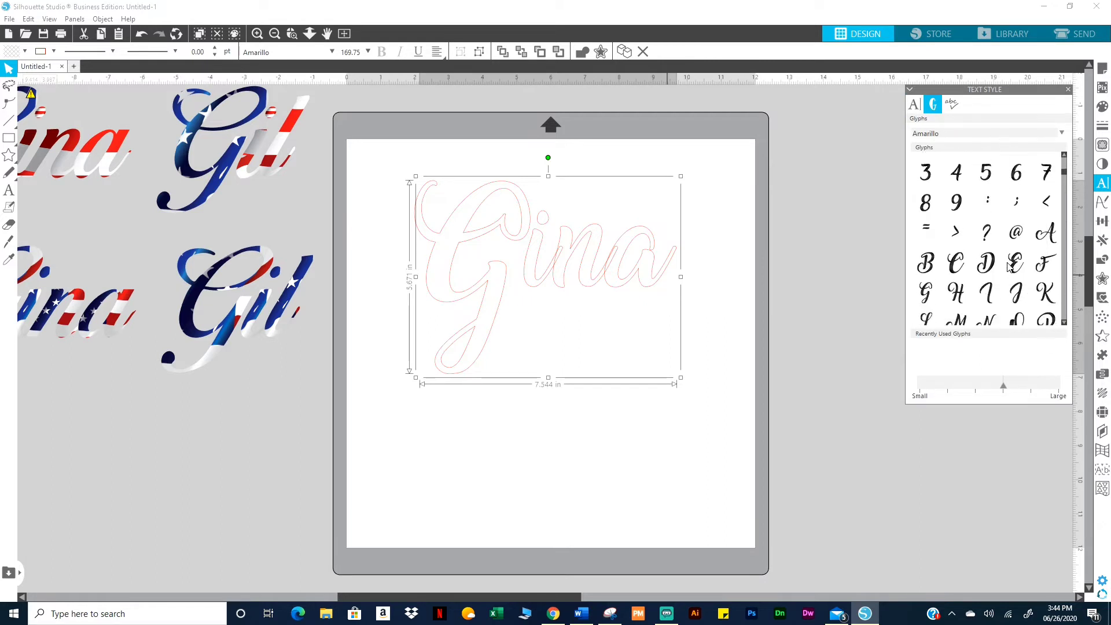
scroll(990, 266, "down", 1)
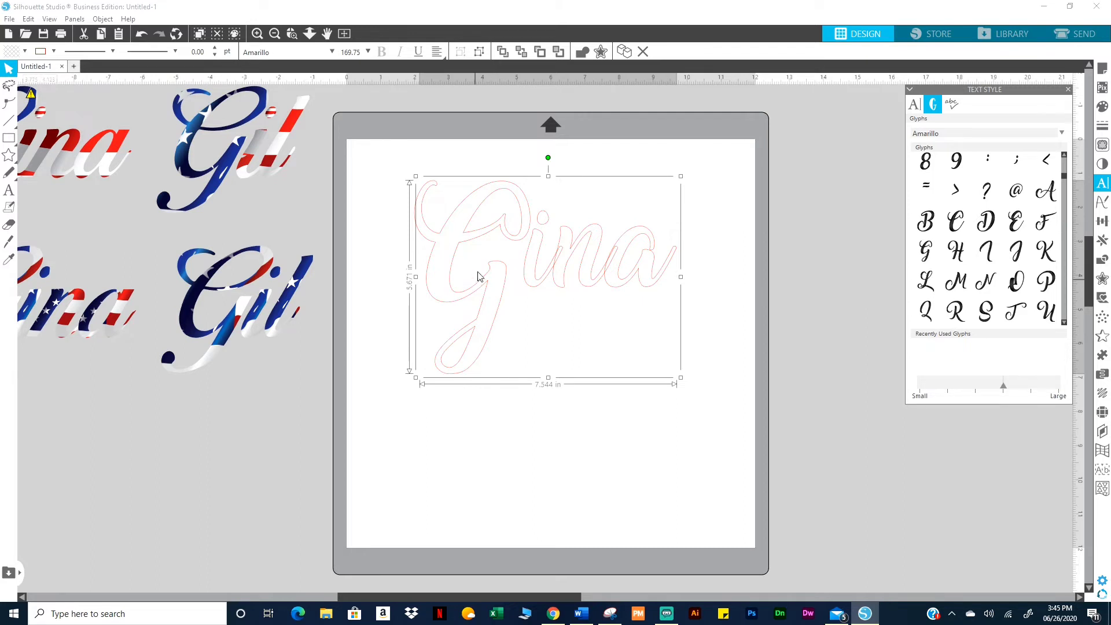
scroll(1019, 273, "down", 5)
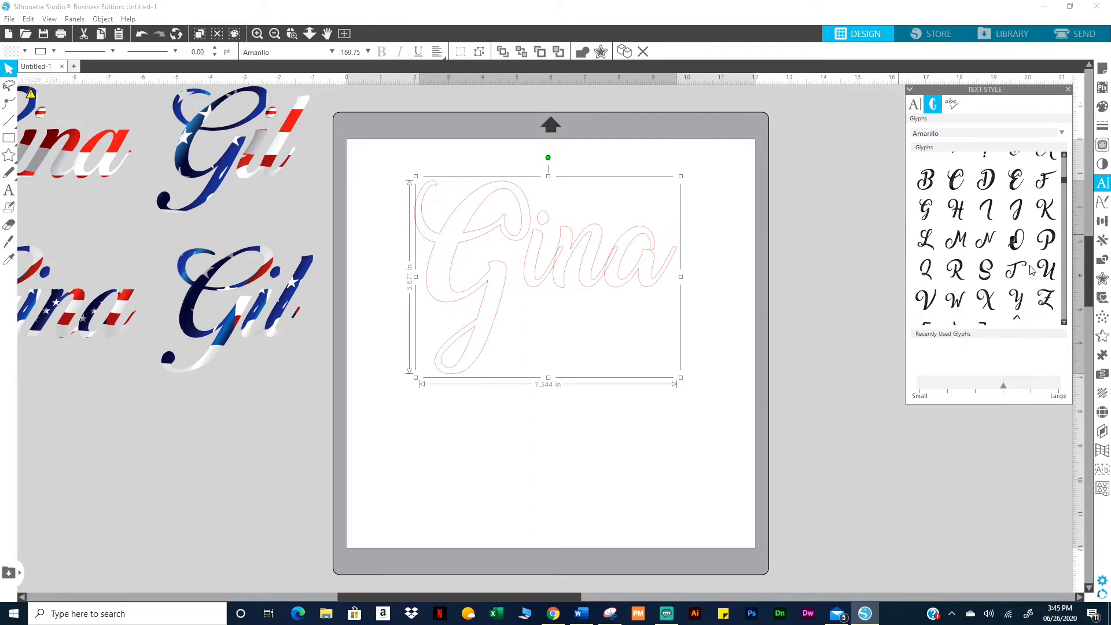
scroll(1018, 272, "down", 5)
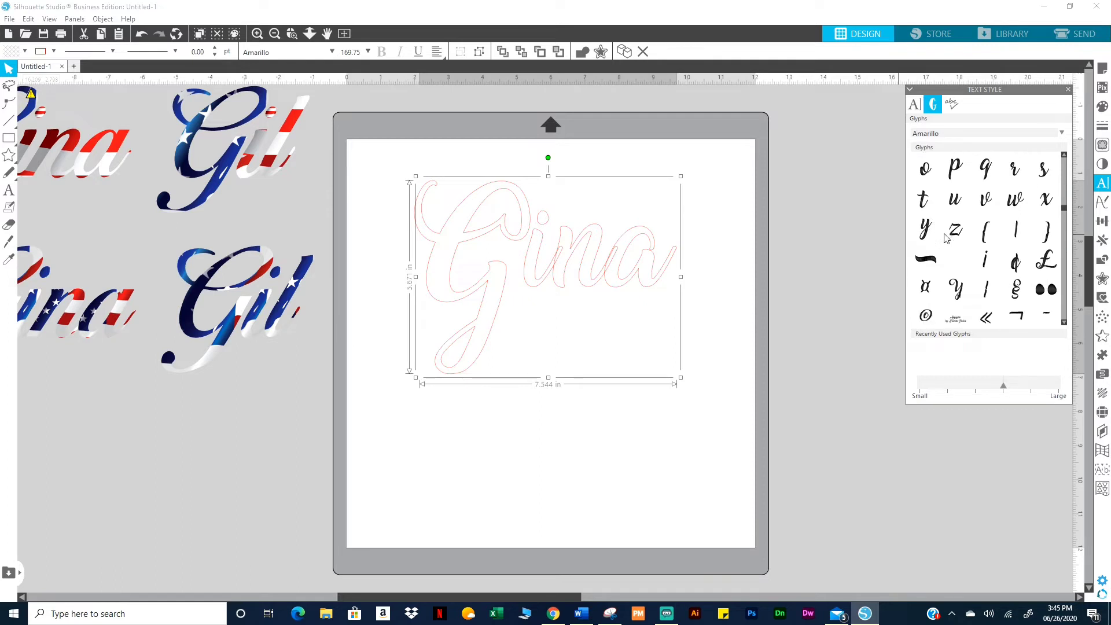
scroll(960, 243, "down", 1)
scroll(991, 297, "down", 1)
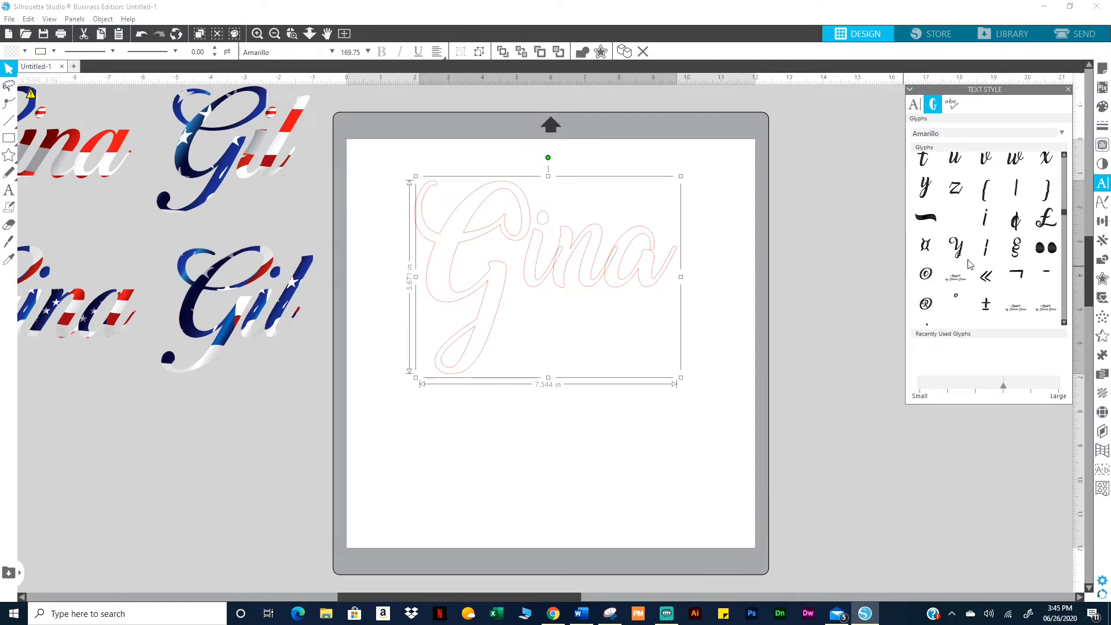
mouse_move(987, 282)
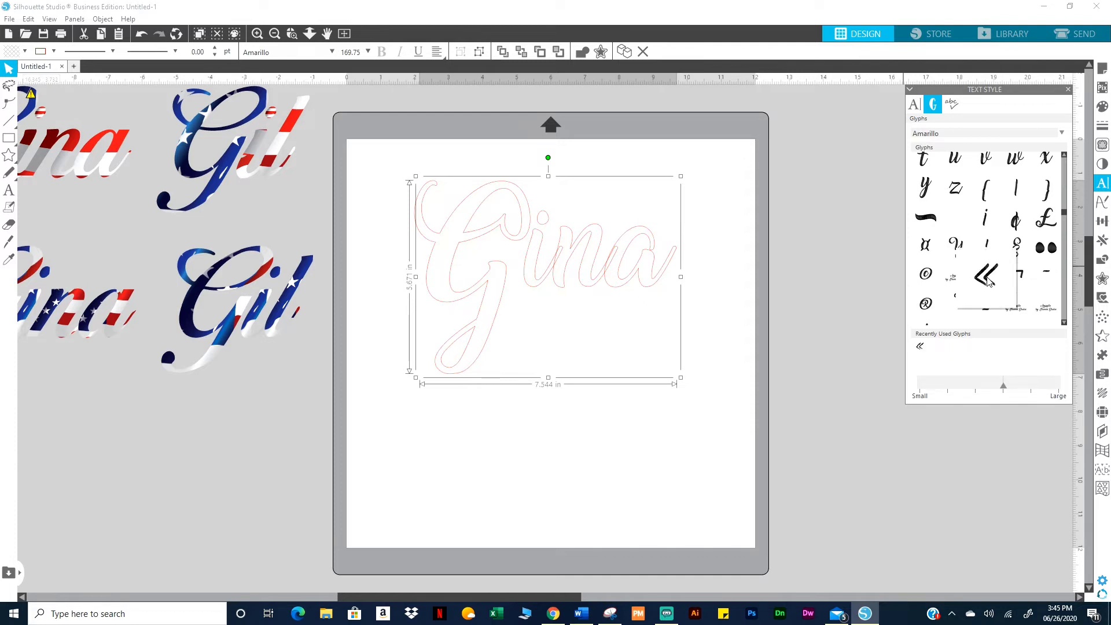
Insert the « glyph, move it to the mat's lower left and enlarge it to about 1.6 by 2.2 in
left_click(987, 282)
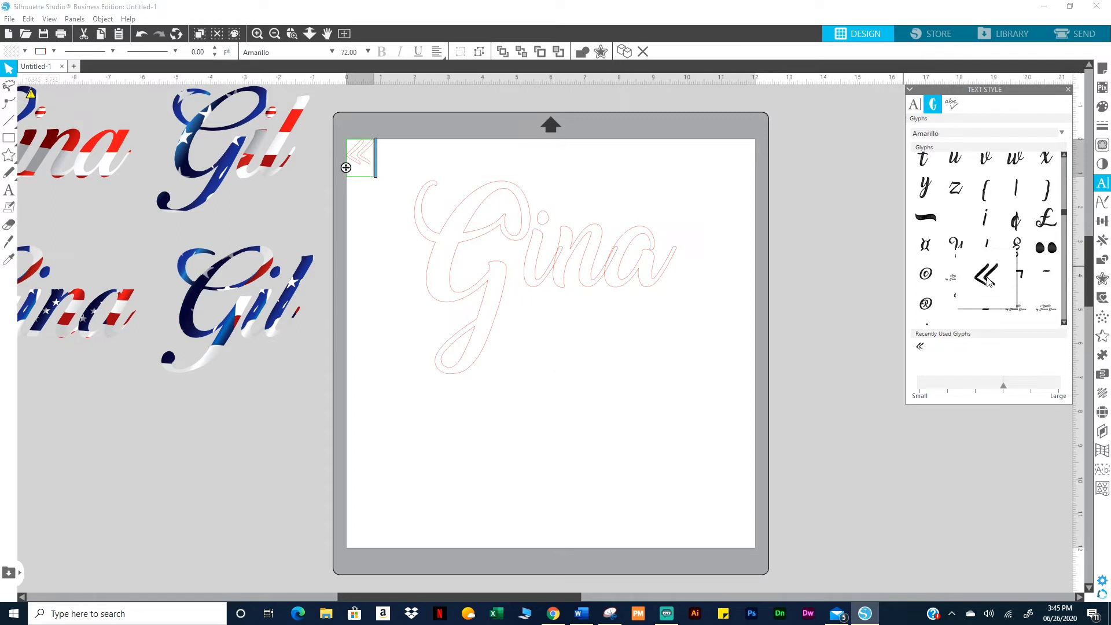
left_click(379, 195)
left_click_drag(370, 172, 396, 405)
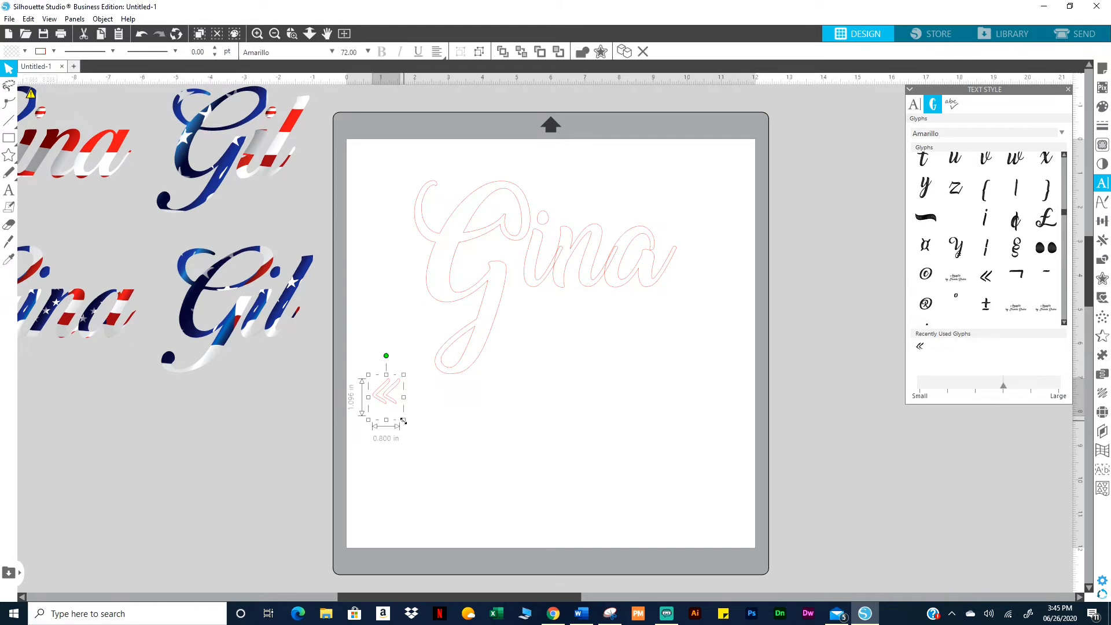
left_click_drag(429, 440, 438, 460)
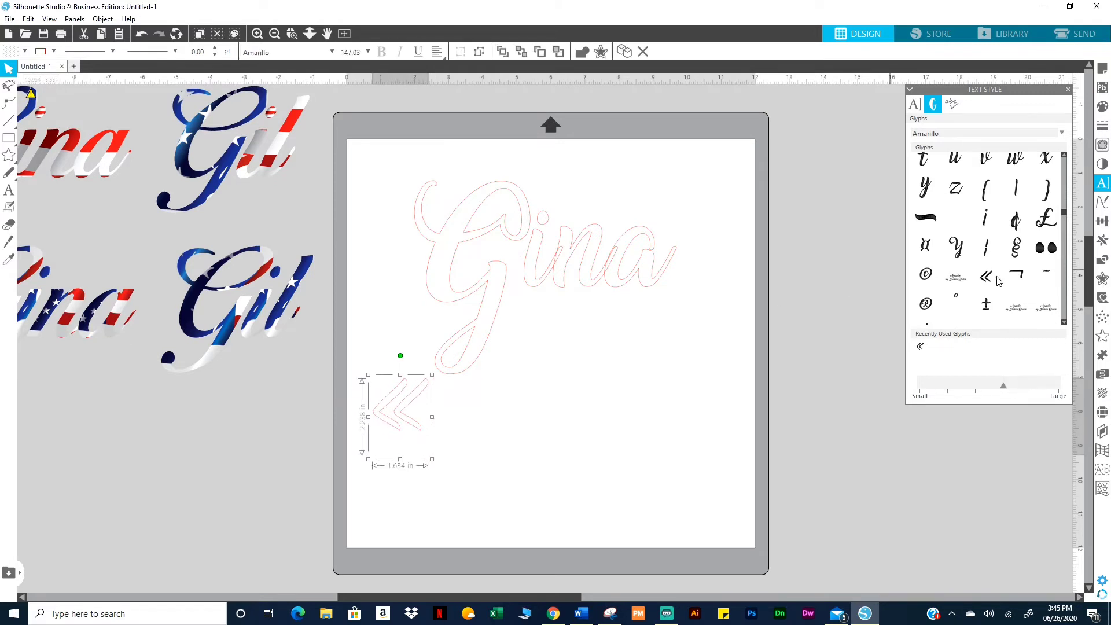
Browse the glyph grid and insert the scroll-shaped § glyph onto the mat
scroll(997, 280, "up", 4)
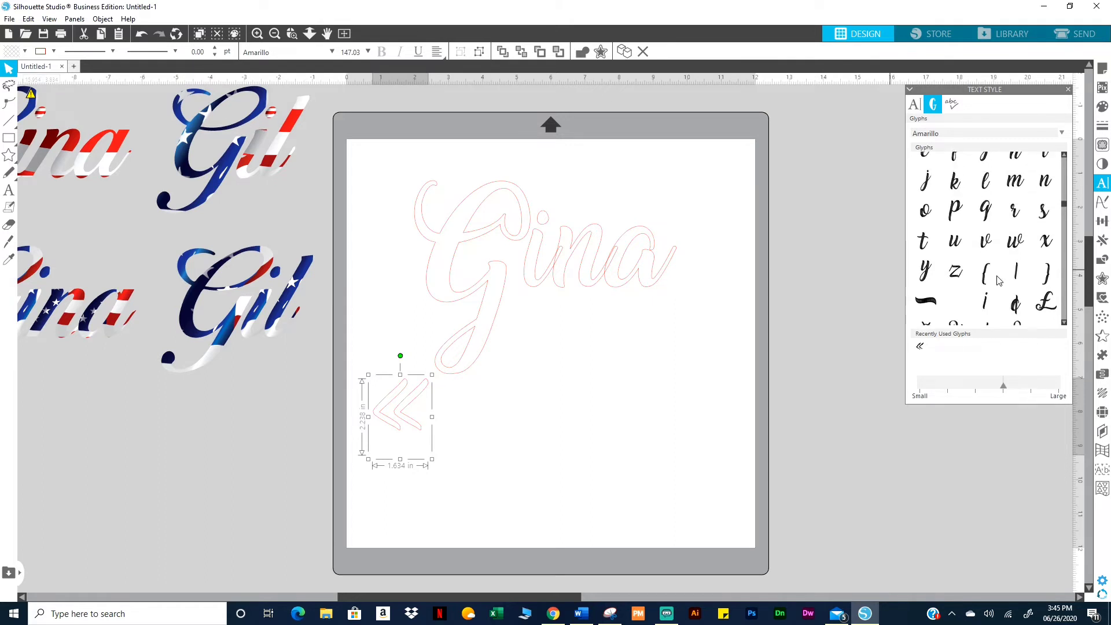
scroll(998, 281, "up", 9)
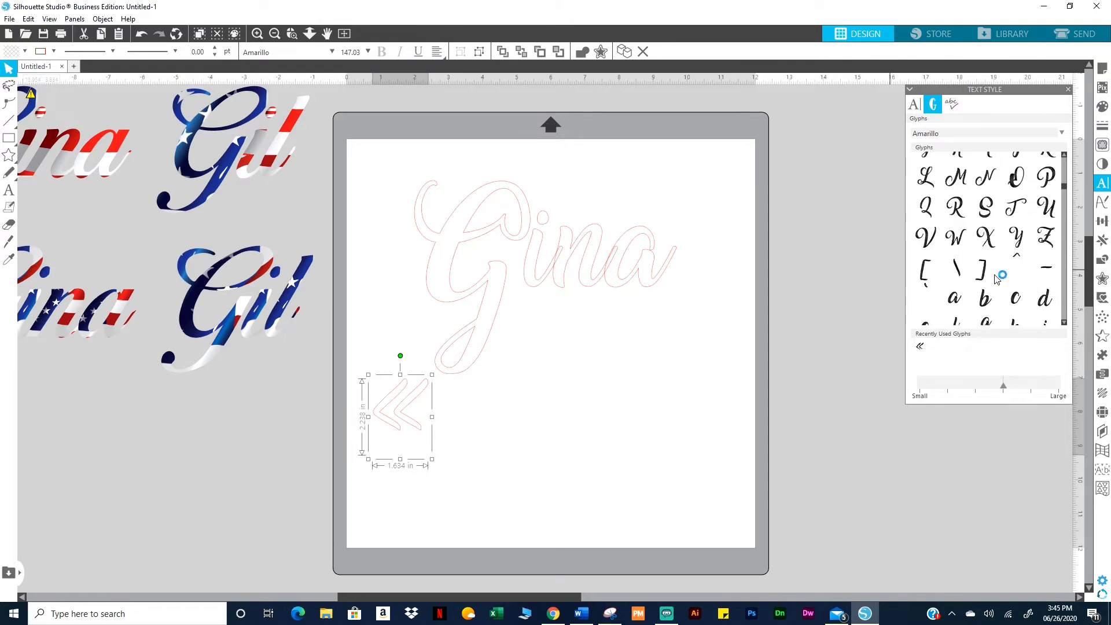
scroll(996, 279, "up", 8)
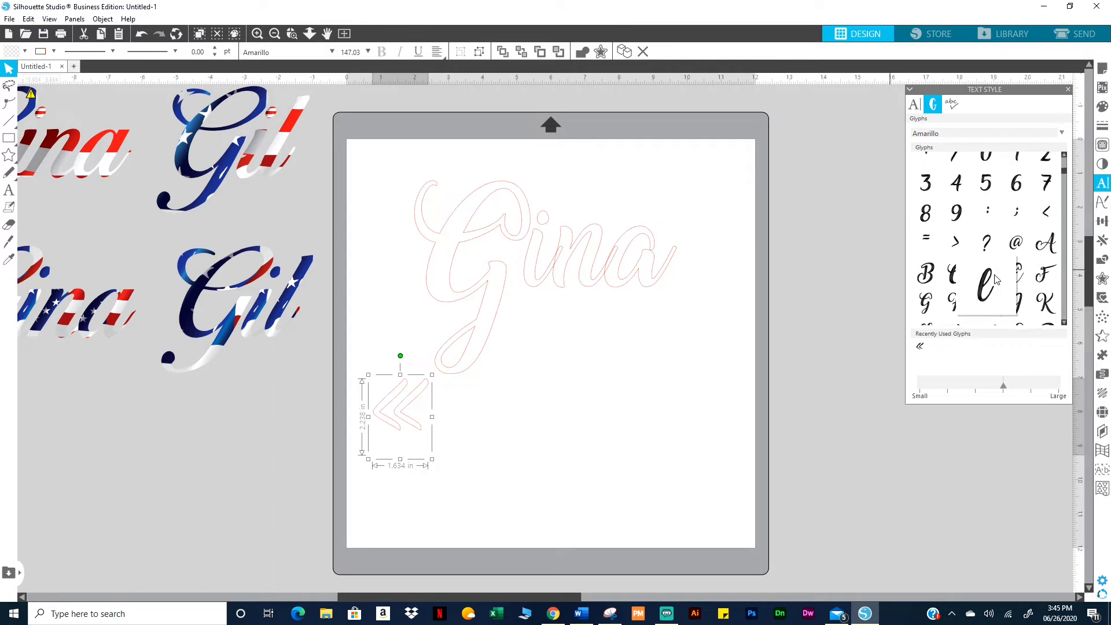
scroll(996, 280, "up", 5)
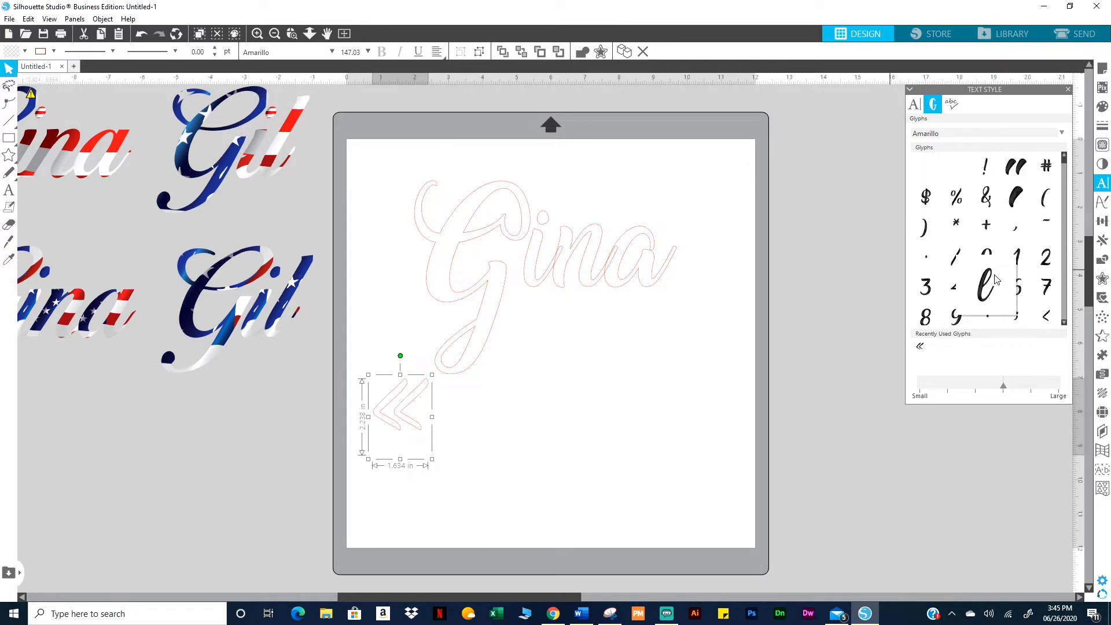
scroll(1006, 243, "down", 5)
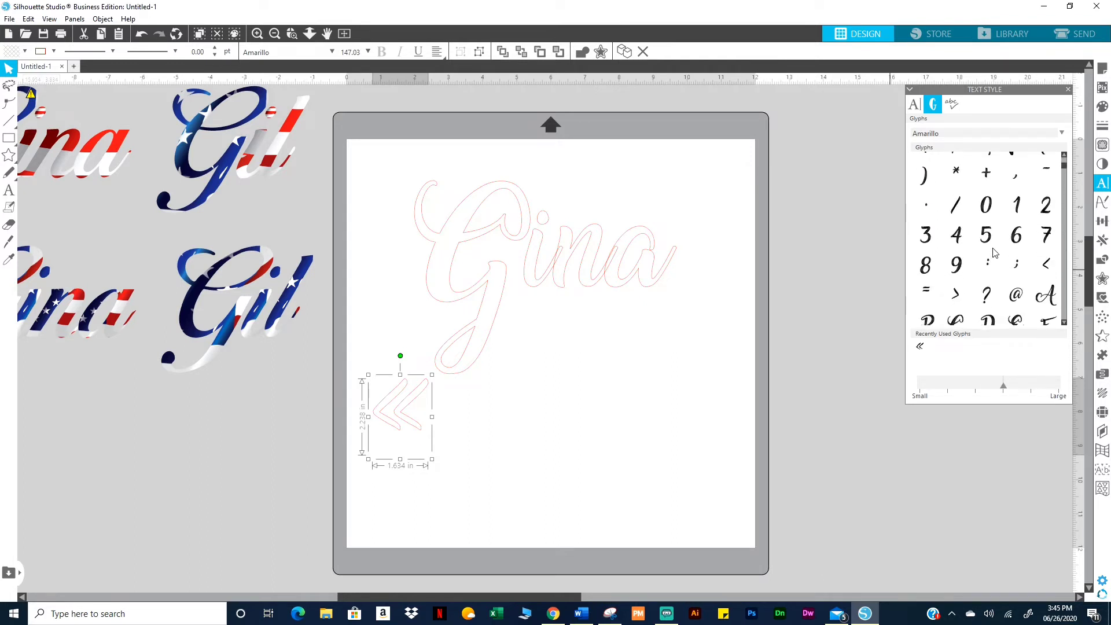
scroll(989, 257, "down", 6)
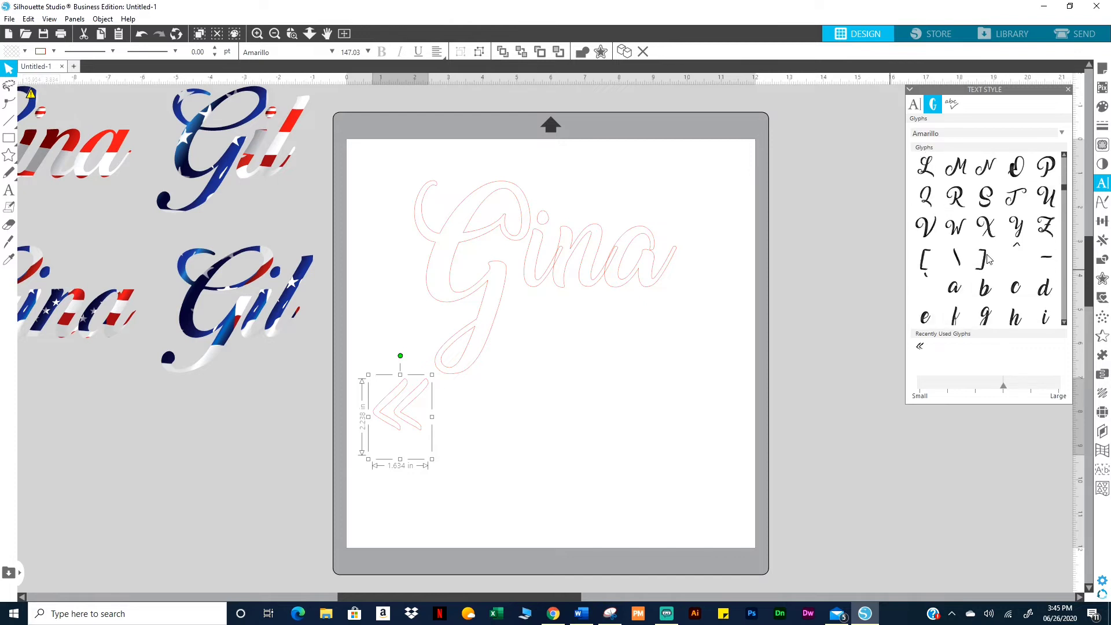
scroll(985, 257, "down", 2)
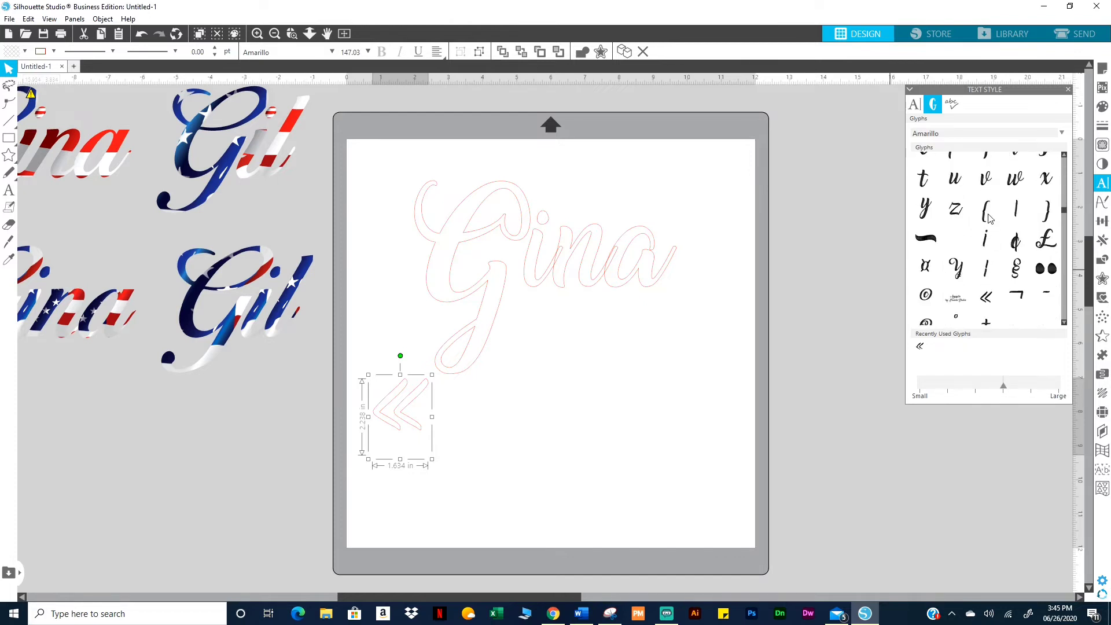
scroll(982, 267, "down", 2)
scroll(982, 272, "down", 1)
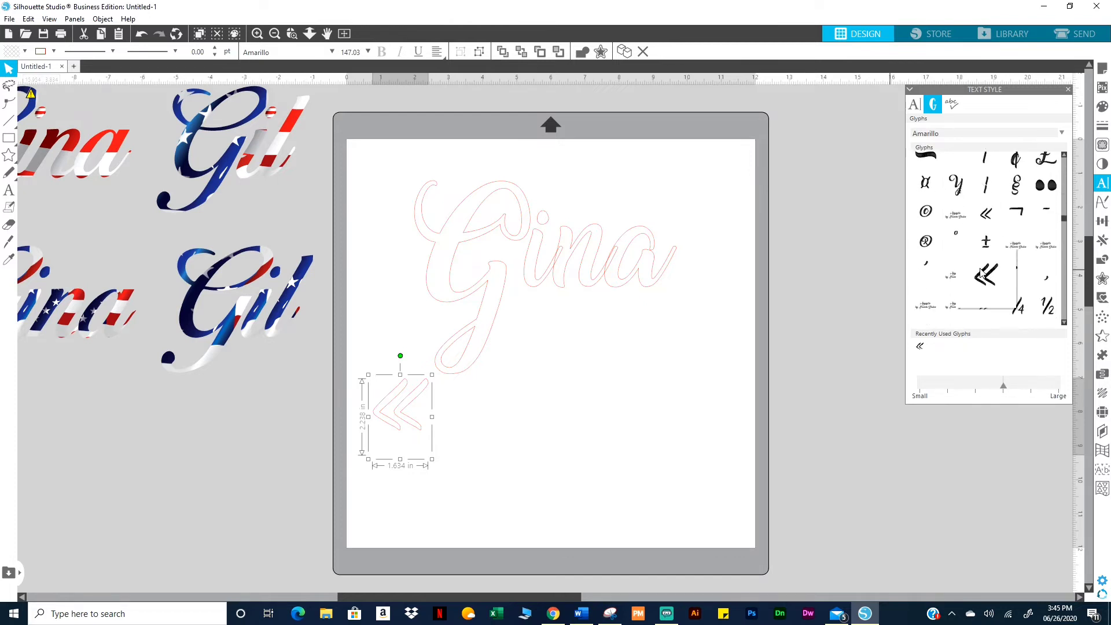
left_click(1016, 185)
left_click(373, 199)
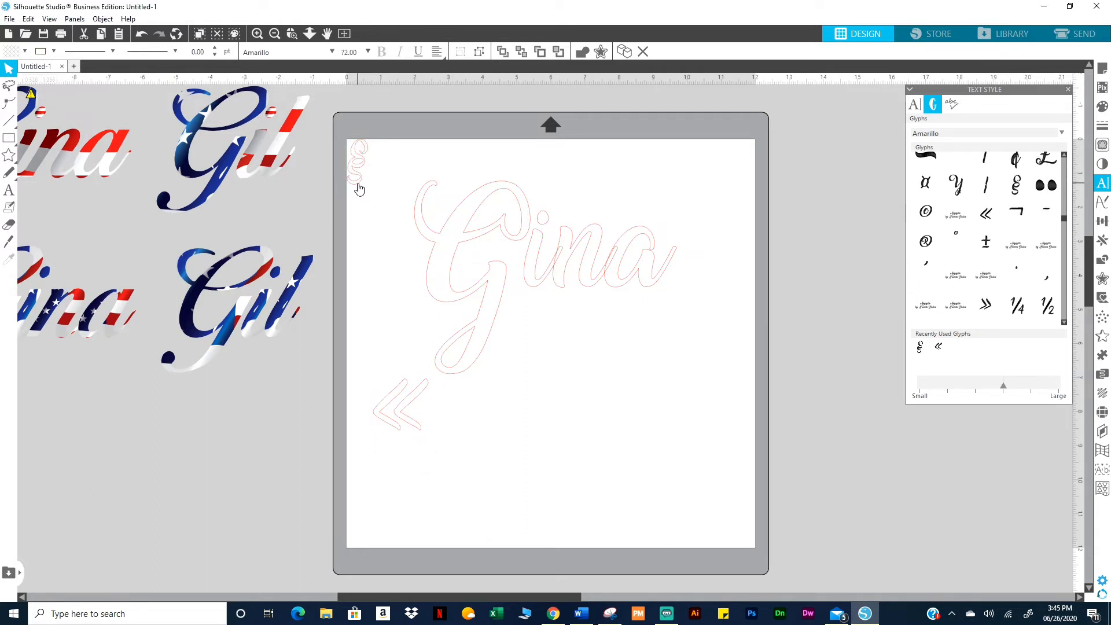
Move the § glyph to the lower middle, turn it sideways, resize it to about 4.8 in wide, then delete it
left_click_drag(359, 184, 719, 528)
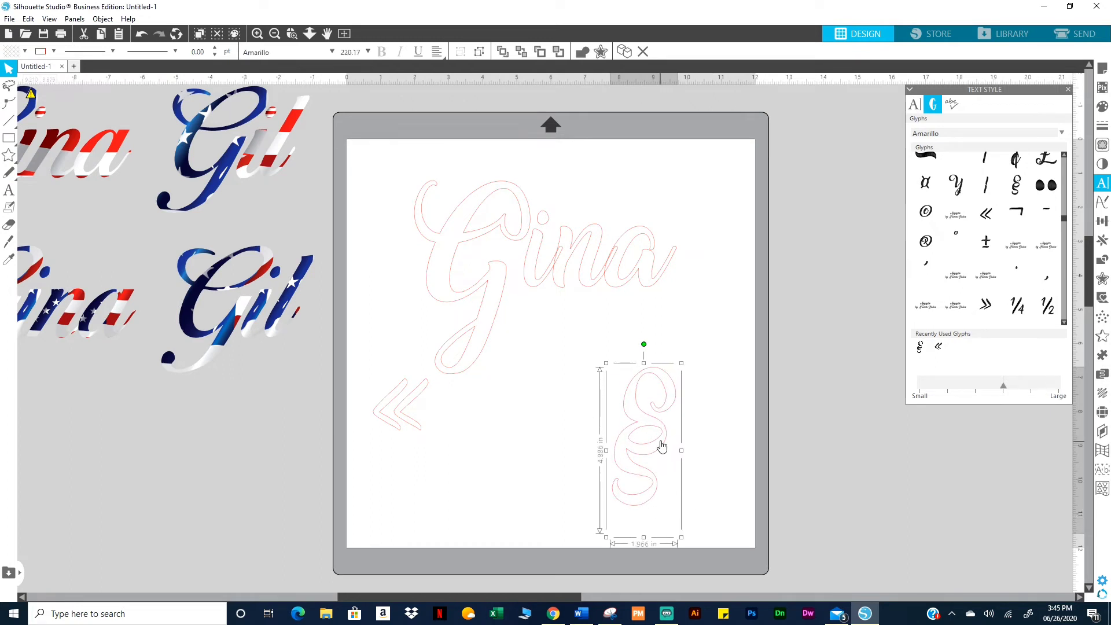
left_click_drag(662, 446, 773, 386)
left_click_drag(764, 428, 891, 454)
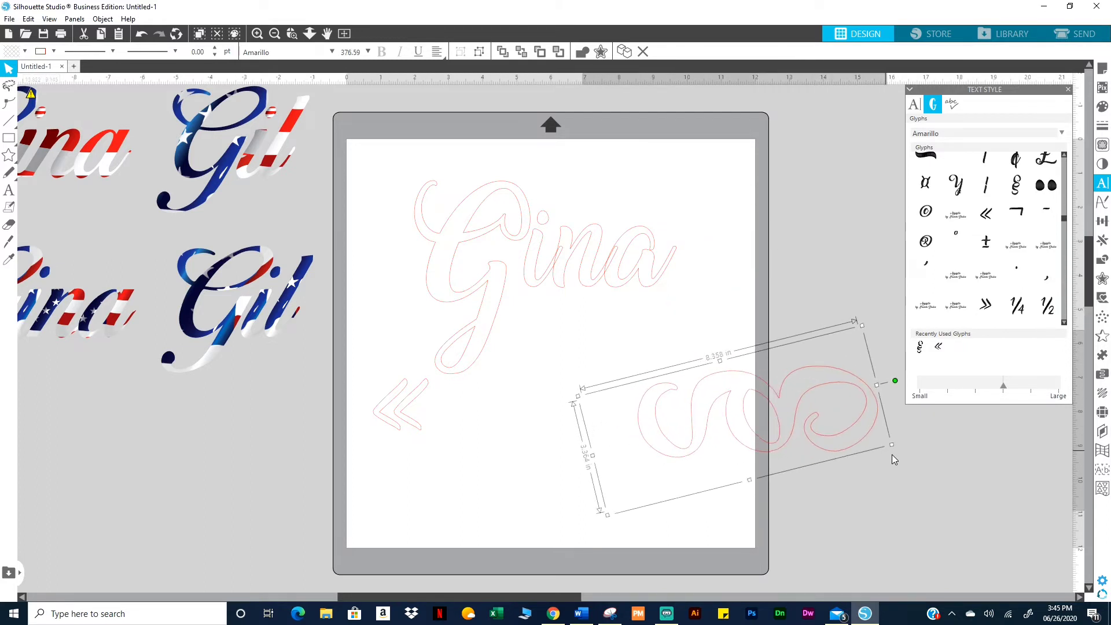
left_click_drag(861, 325, 717, 445)
left_click_drag(728, 485, 781, 507)
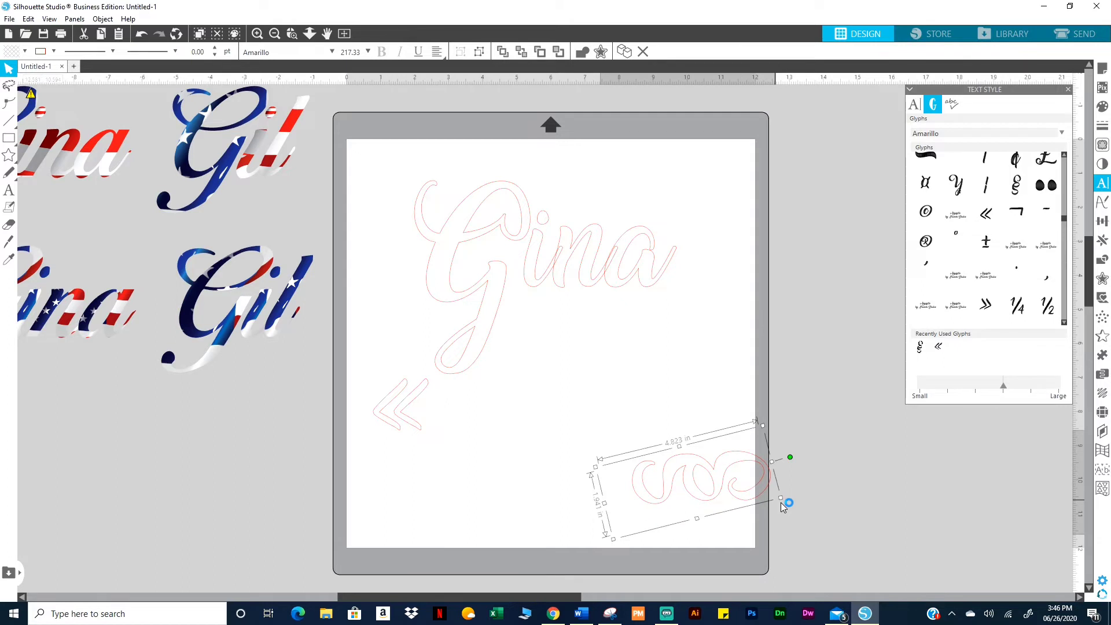
key("Delete")
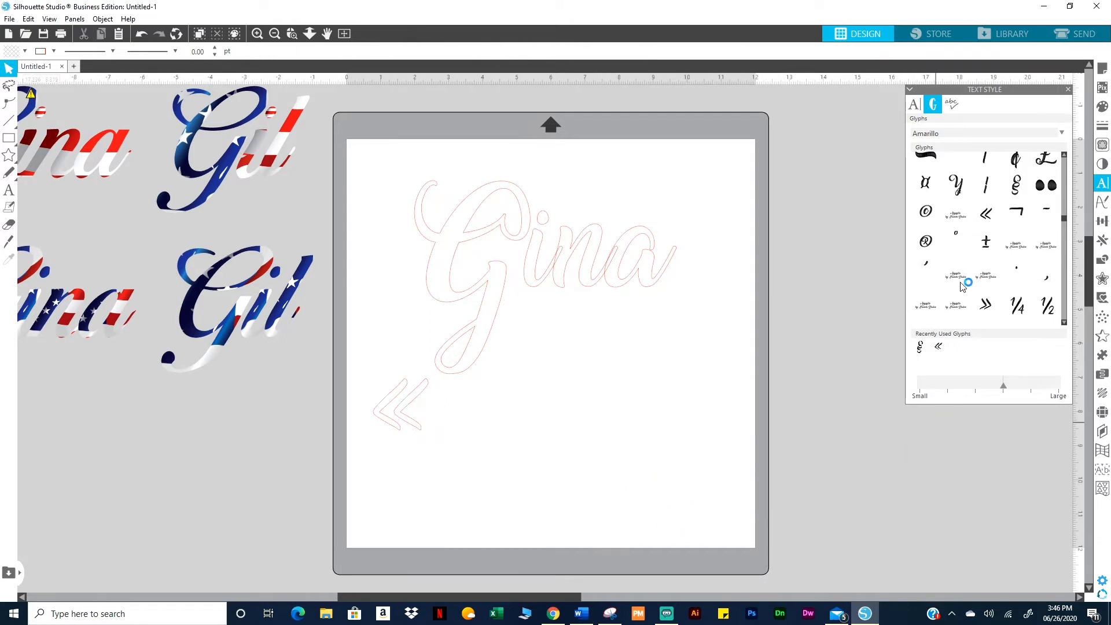
Move the « glyph slightly lower on the mat
scroll(961, 286, "down", 3)
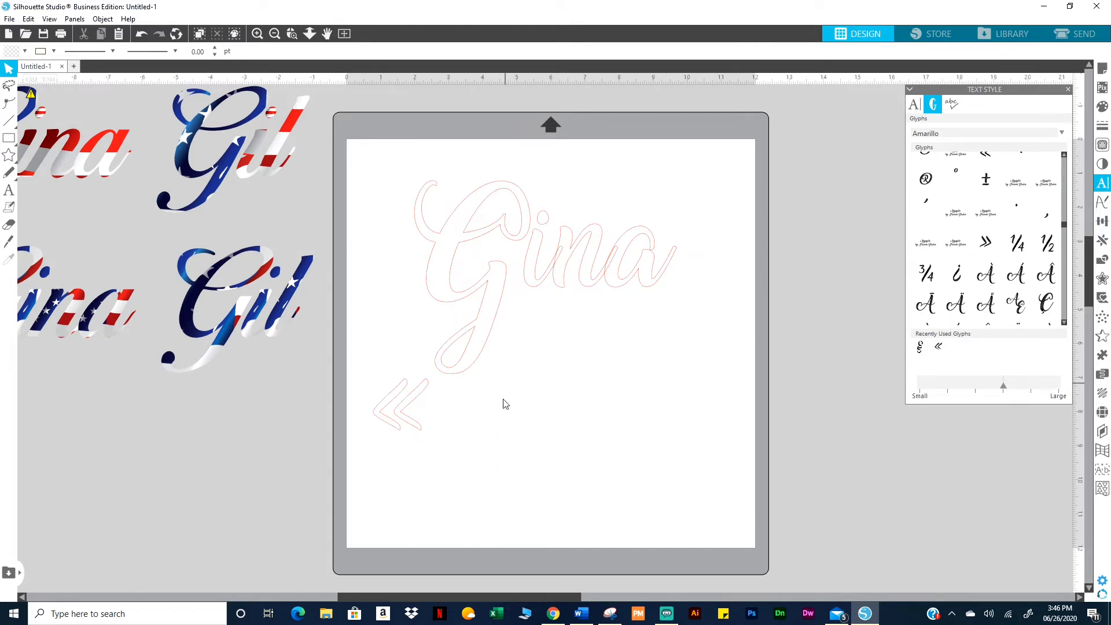
left_click(417, 431)
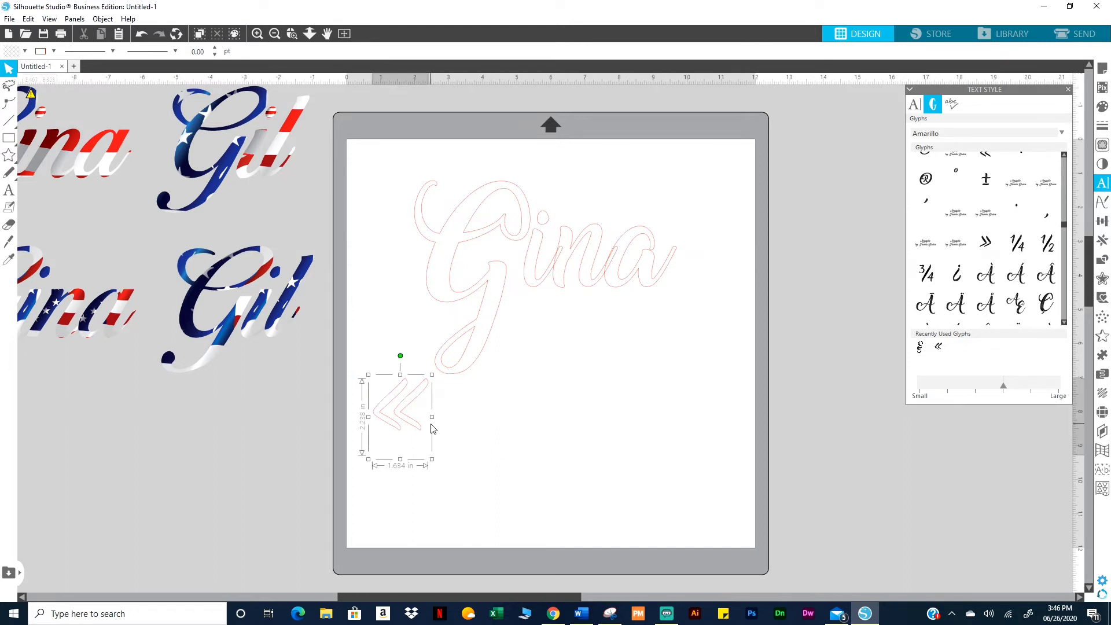
left_click_drag(420, 430, 422, 463)
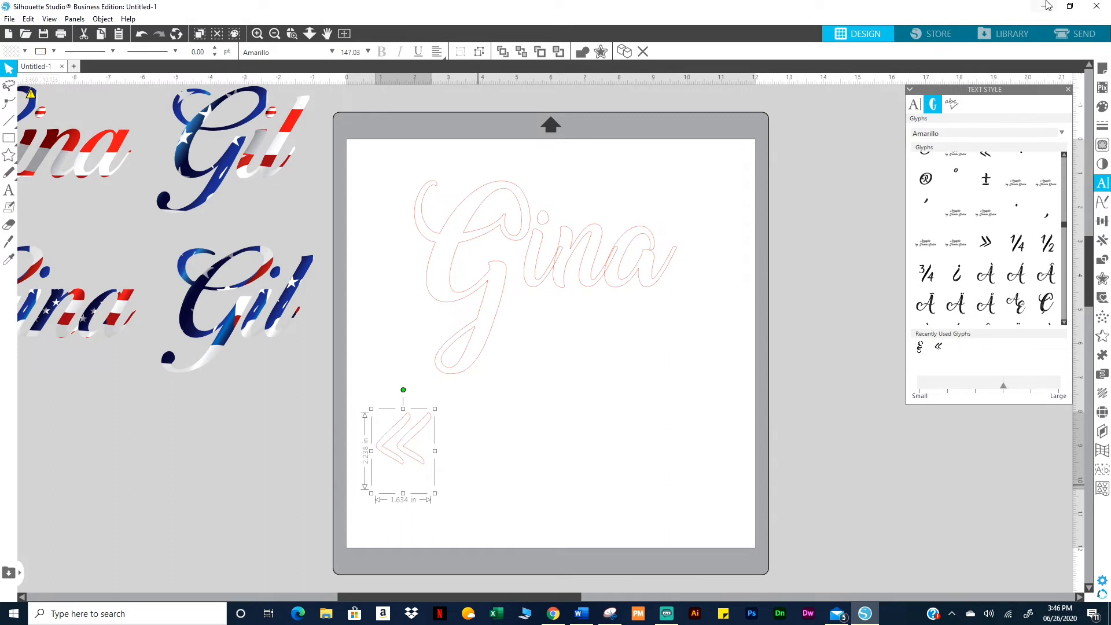
Insert a dash glyph, place it right of the « to form an arrow, and close the glyphs panel
scroll(961, 220, "up", 5)
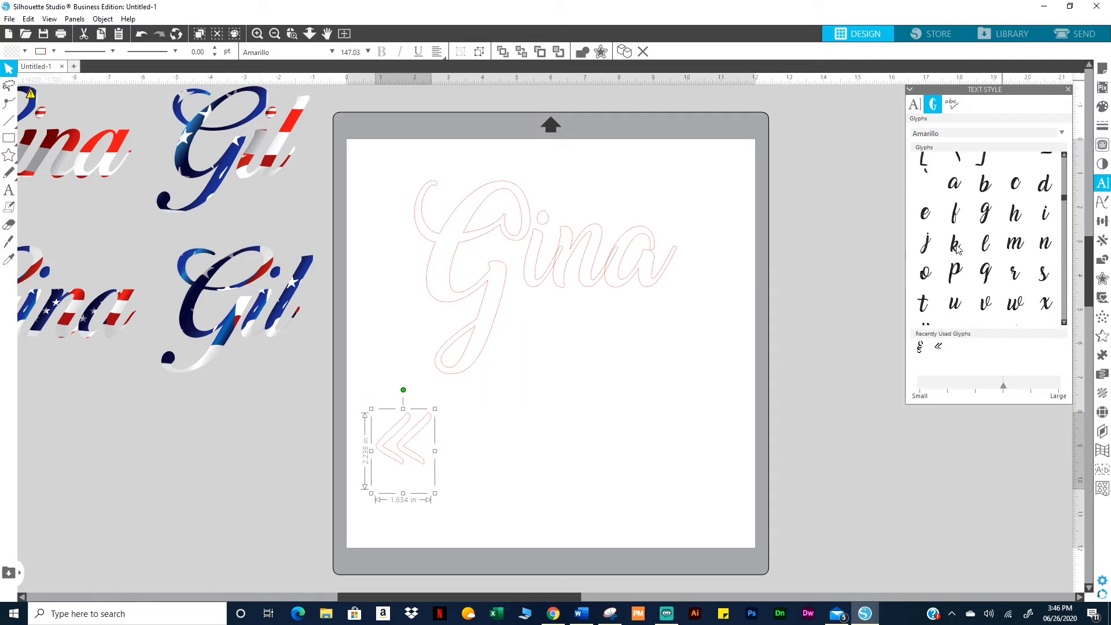
scroll(957, 248, "up", 6)
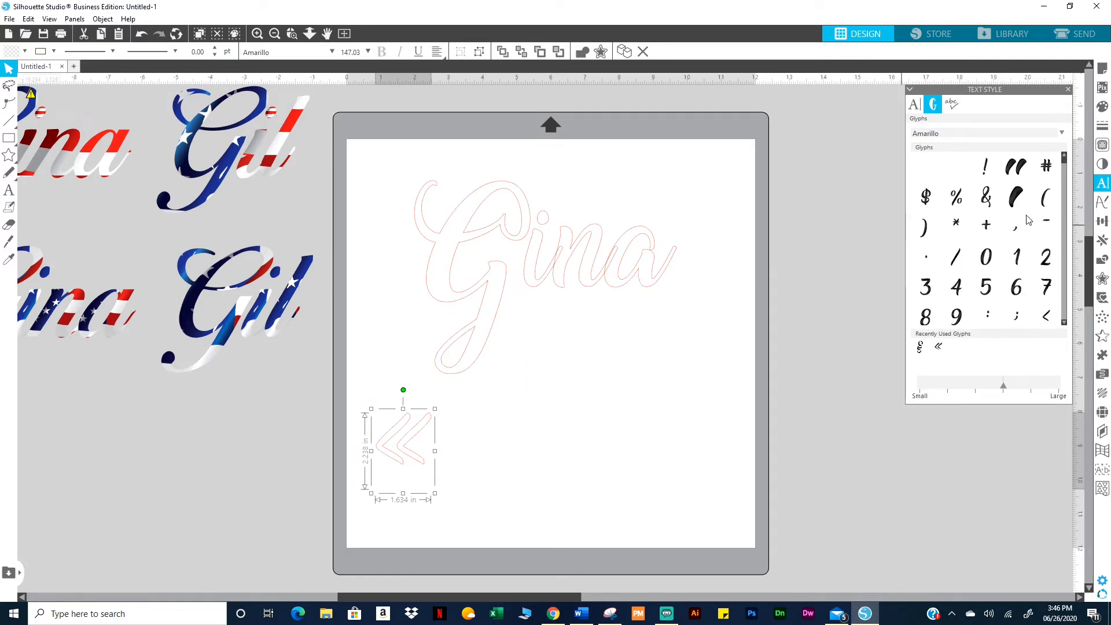
scroll(1000, 260, "down", 3)
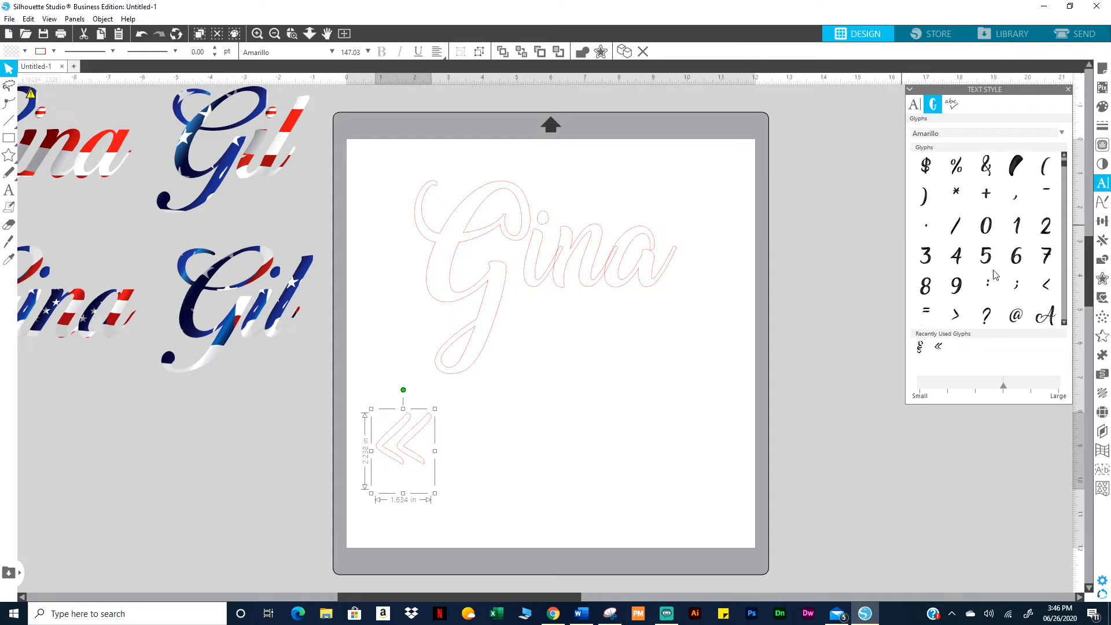
scroll(994, 275, "down", 1)
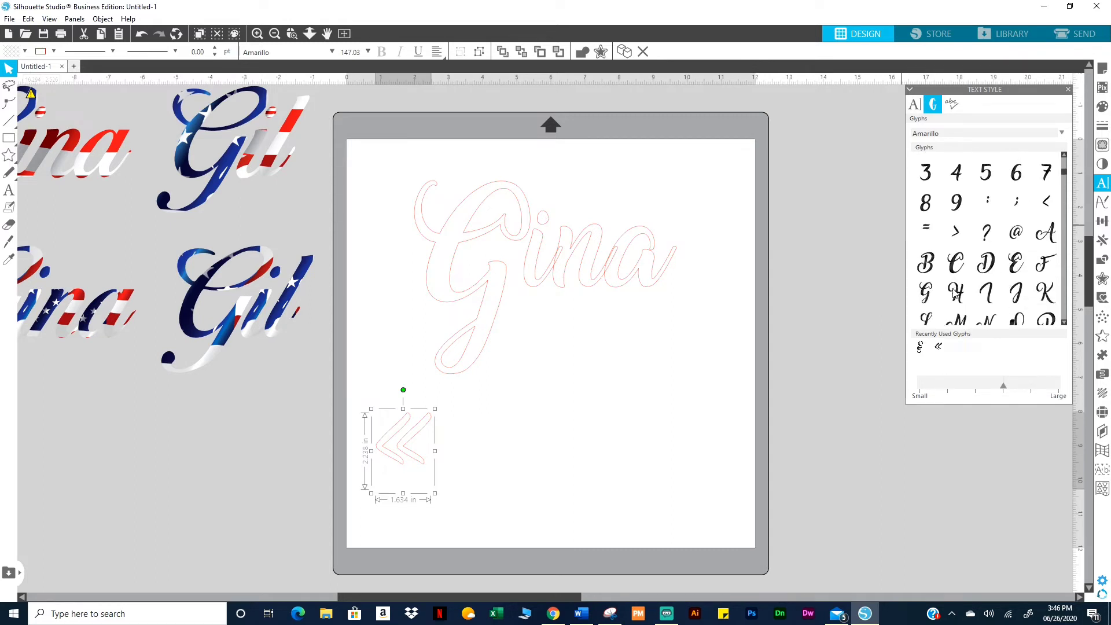
scroll(984, 286, "down", 5)
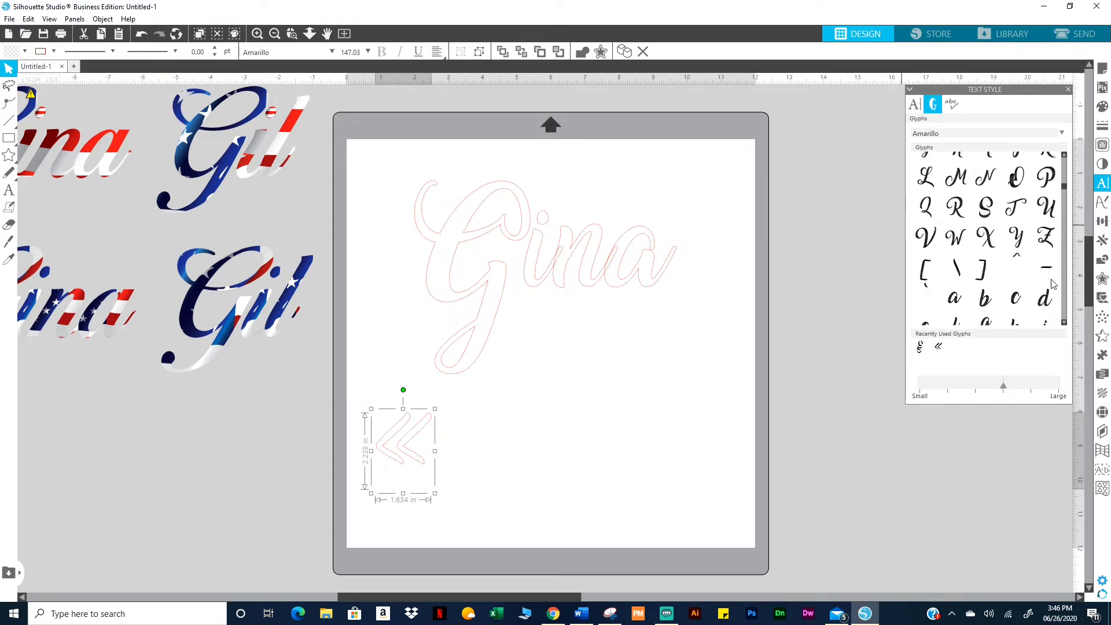
left_click(1046, 268)
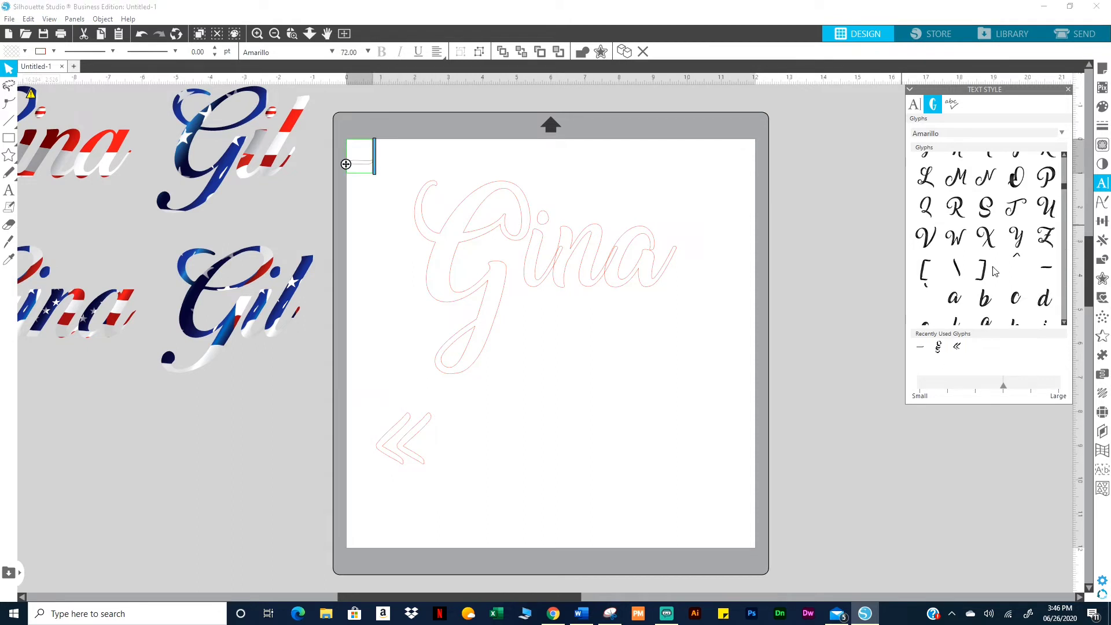
left_click(384, 198)
left_click_drag(365, 161, 471, 457)
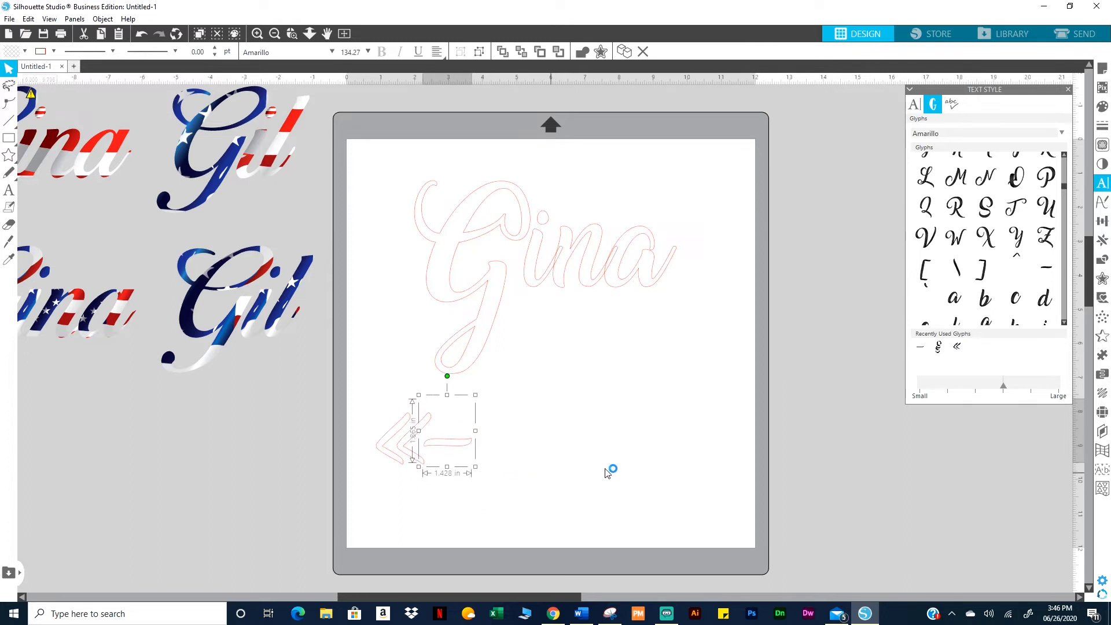
left_click(1067, 89)
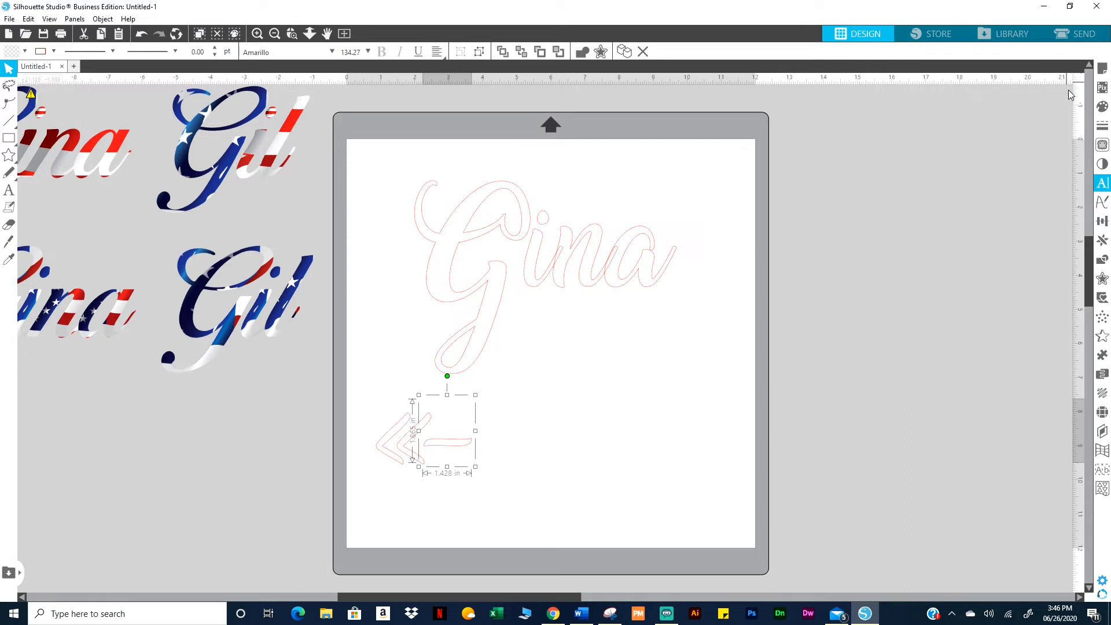
left_click(437, 509)
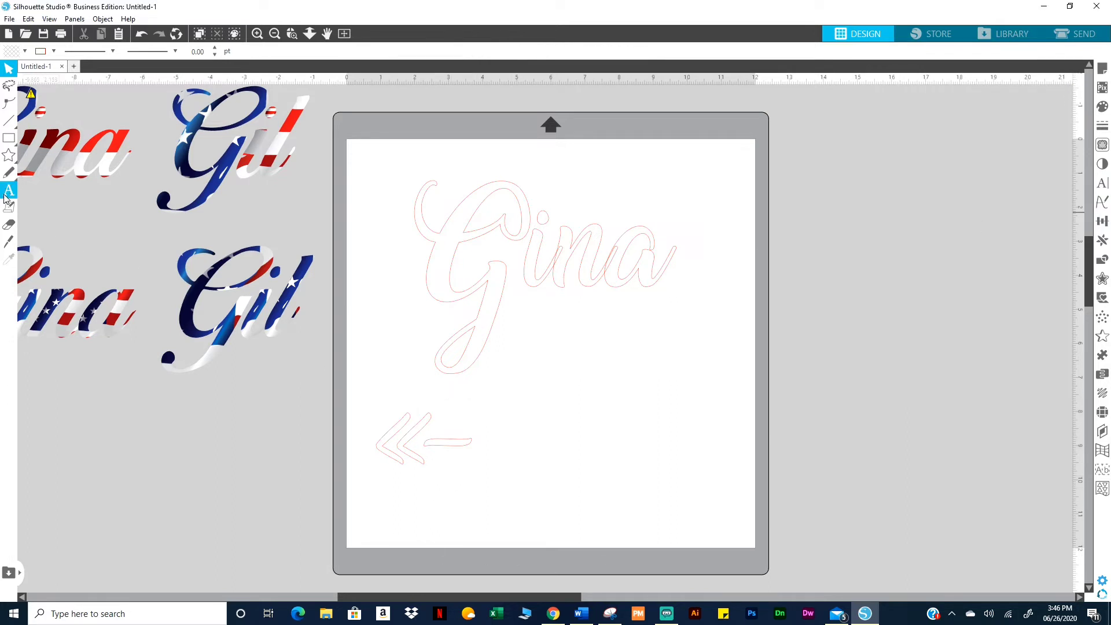
Ungroup Gina into separate letters
left_click(550, 227)
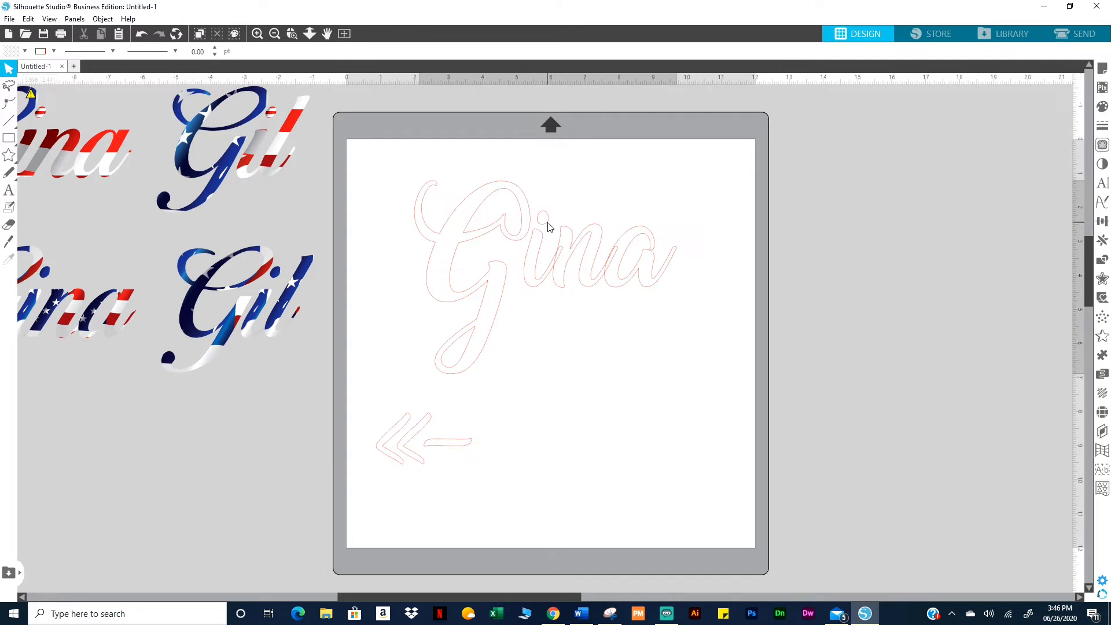
right_click(550, 228)
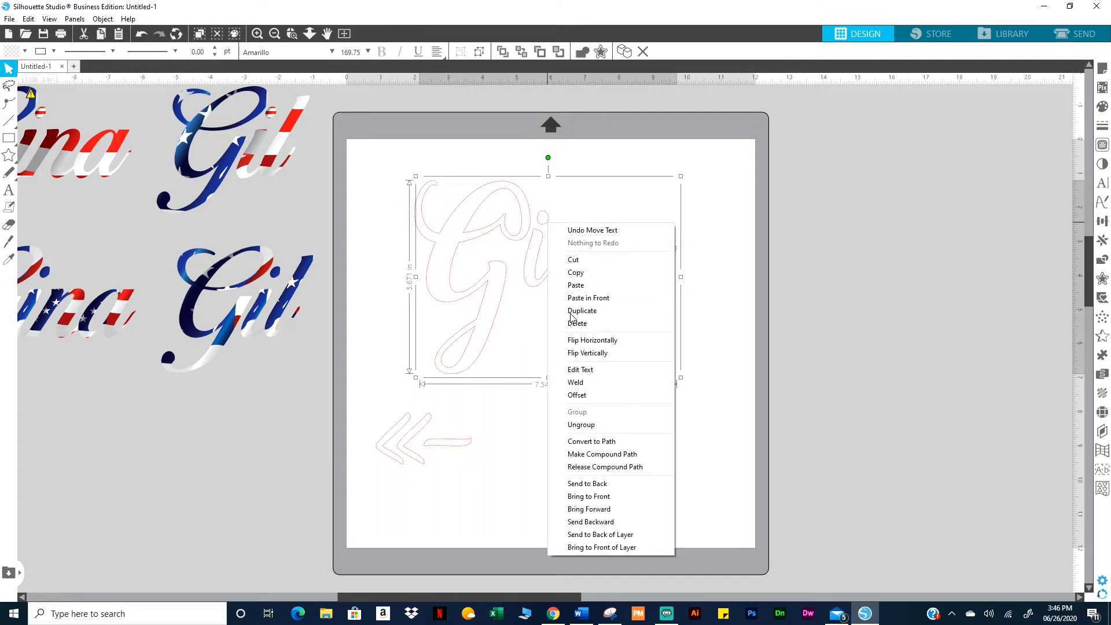
left_click(579, 426)
left_click(550, 347)
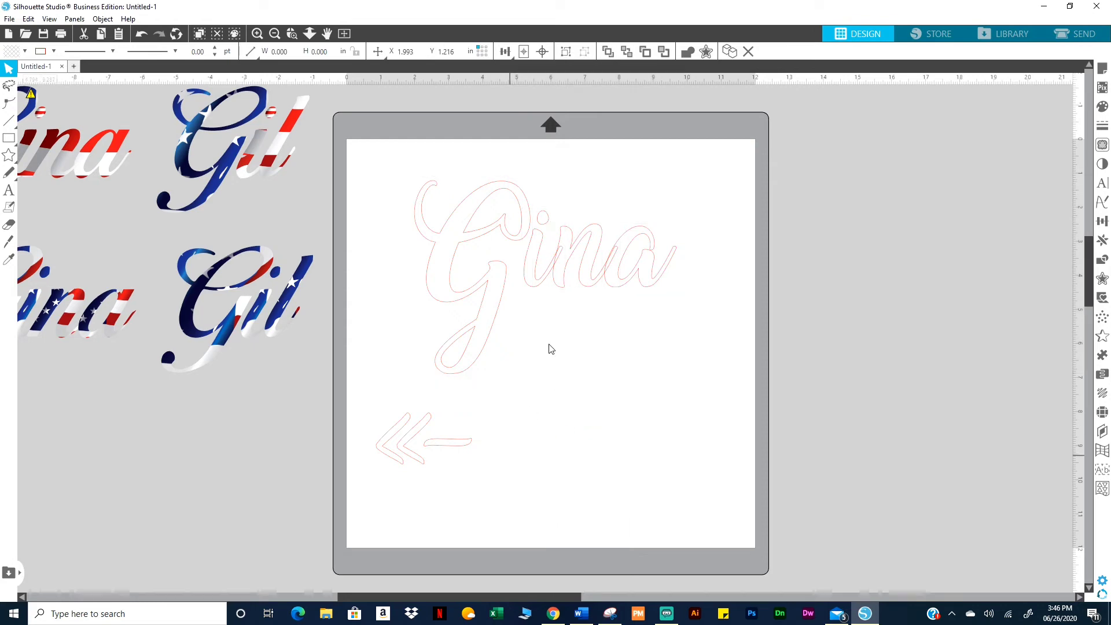
Release the i's compound path to separate its dot from the stem
left_click(550, 223)
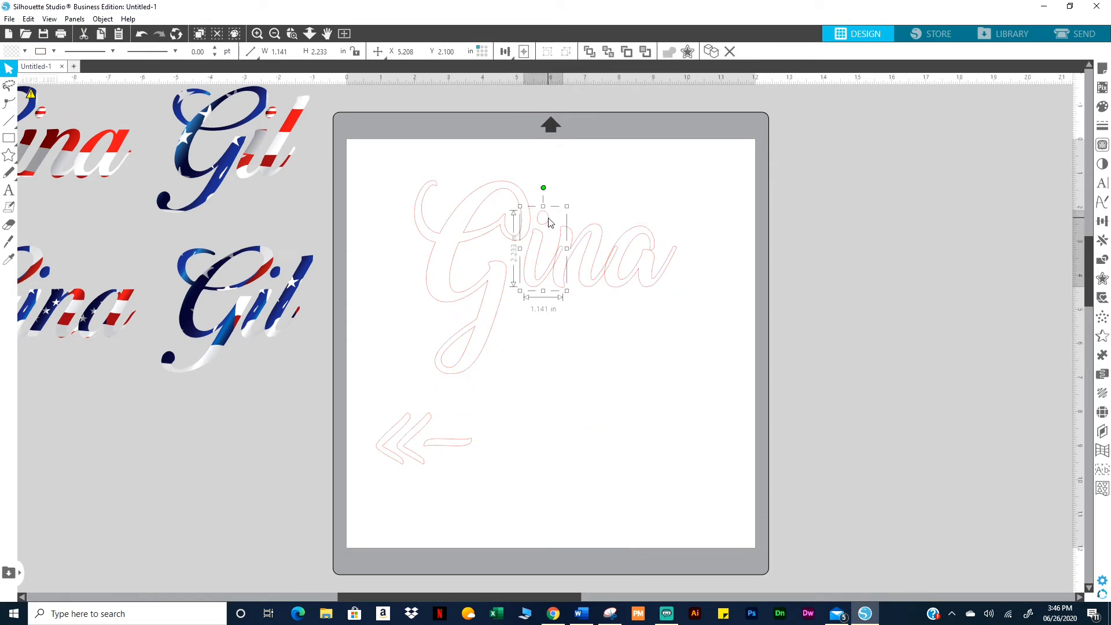
right_click(549, 224)
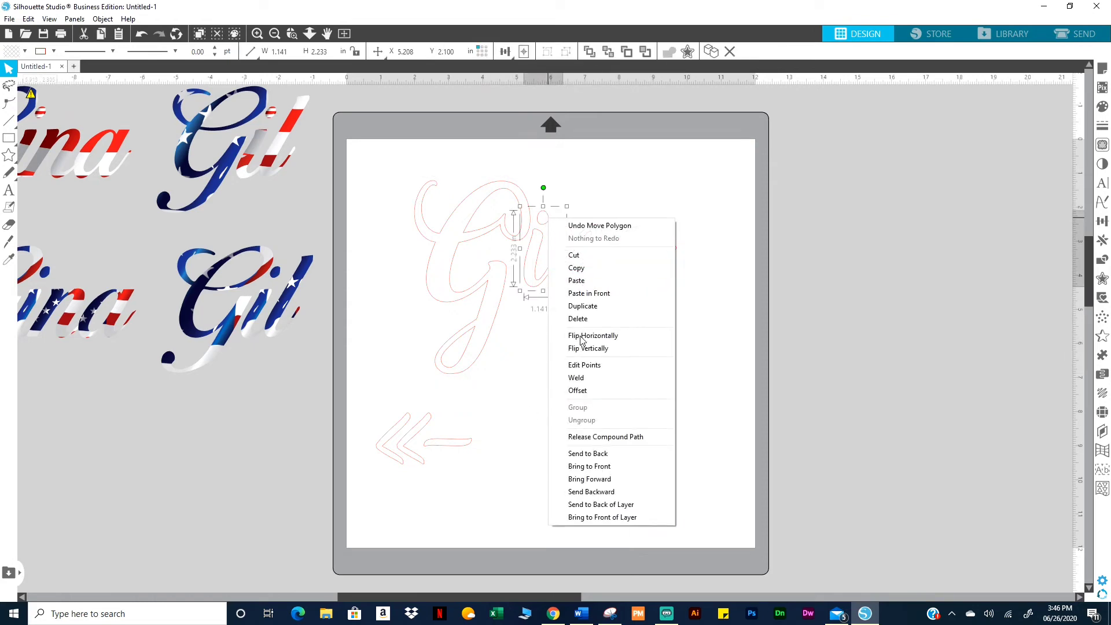
left_click(586, 438)
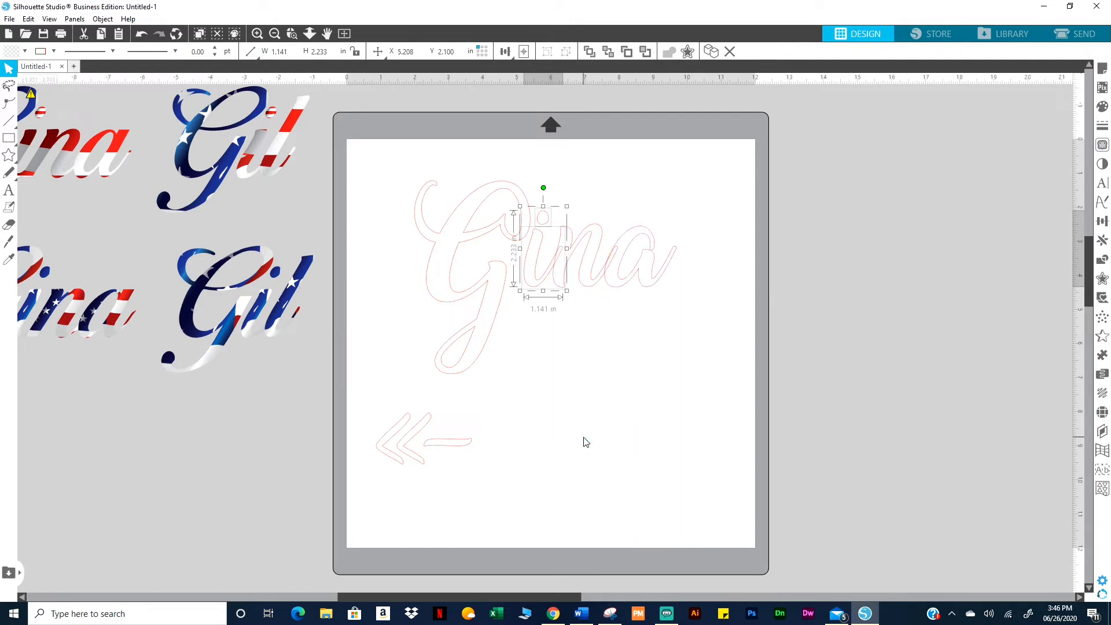
left_click(559, 355)
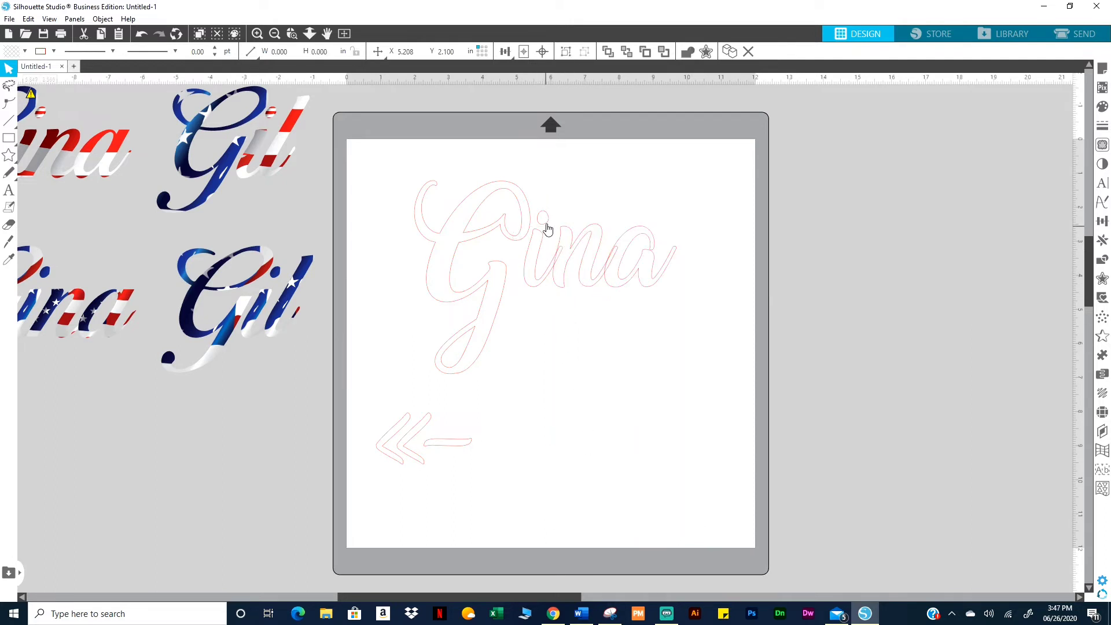
left_click(526, 364)
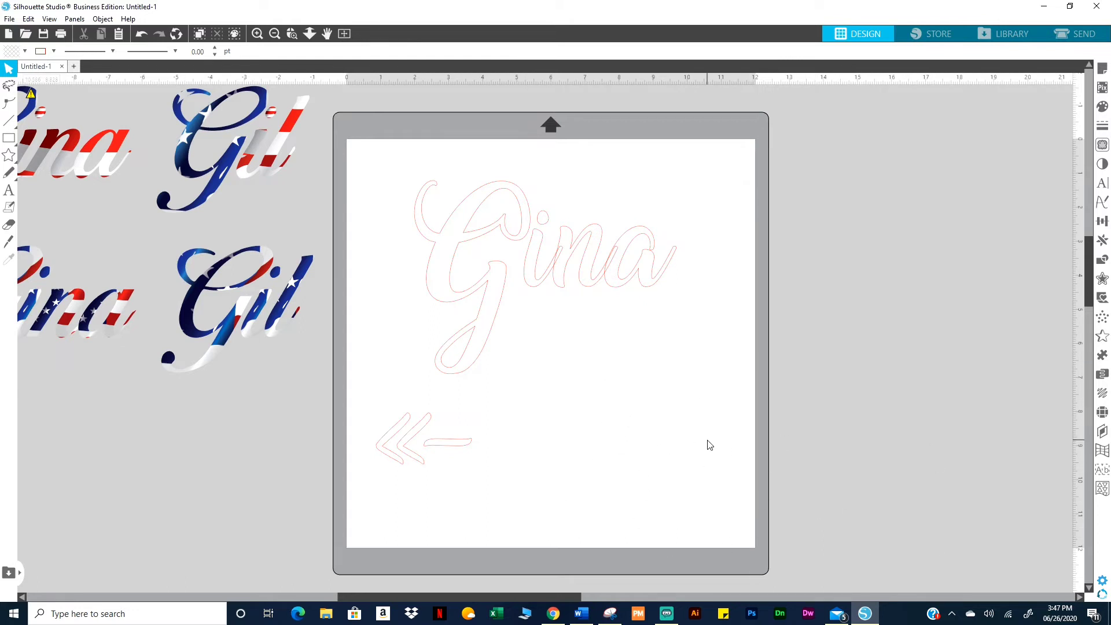
Copy the i's dot above the arrow and stack two more oval copies above it
left_click(551, 227)
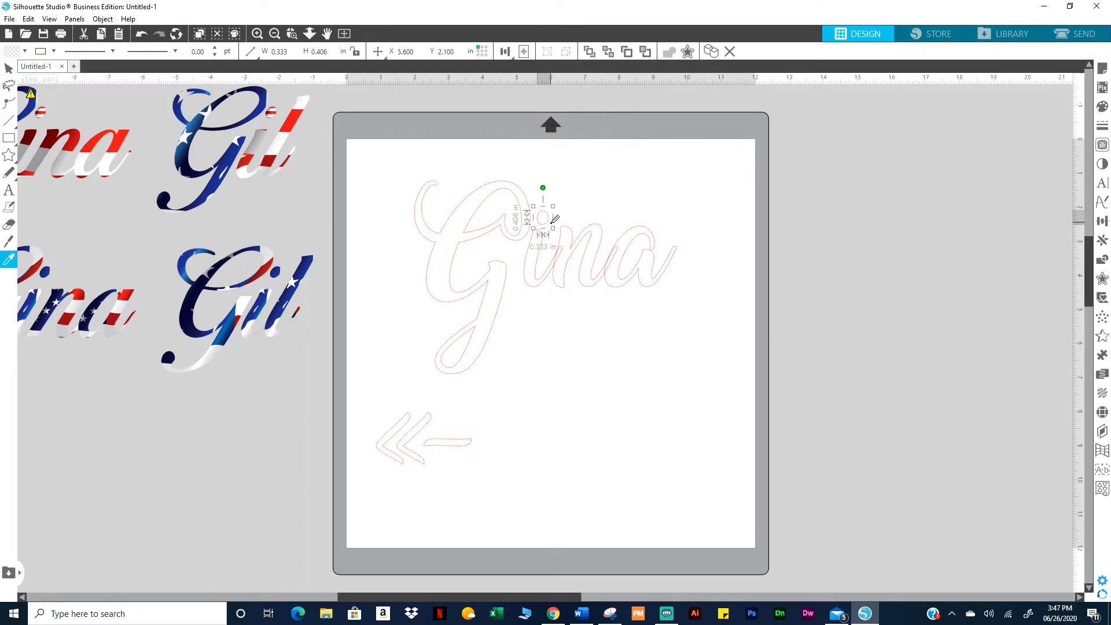
key("ctrl+Up")
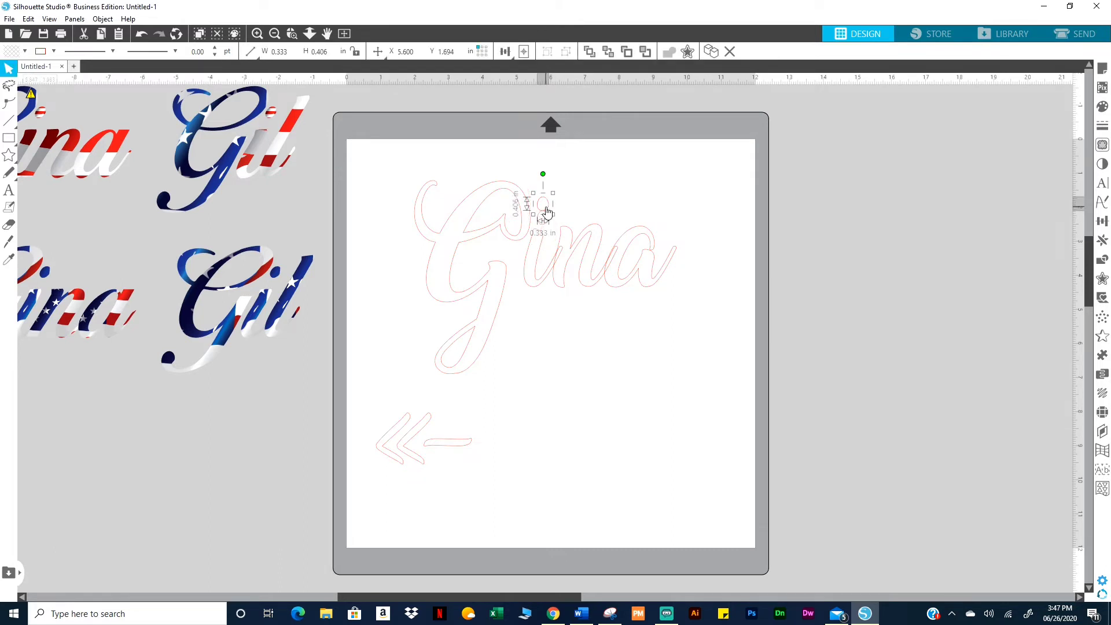
left_click_drag(548, 211, 388, 382)
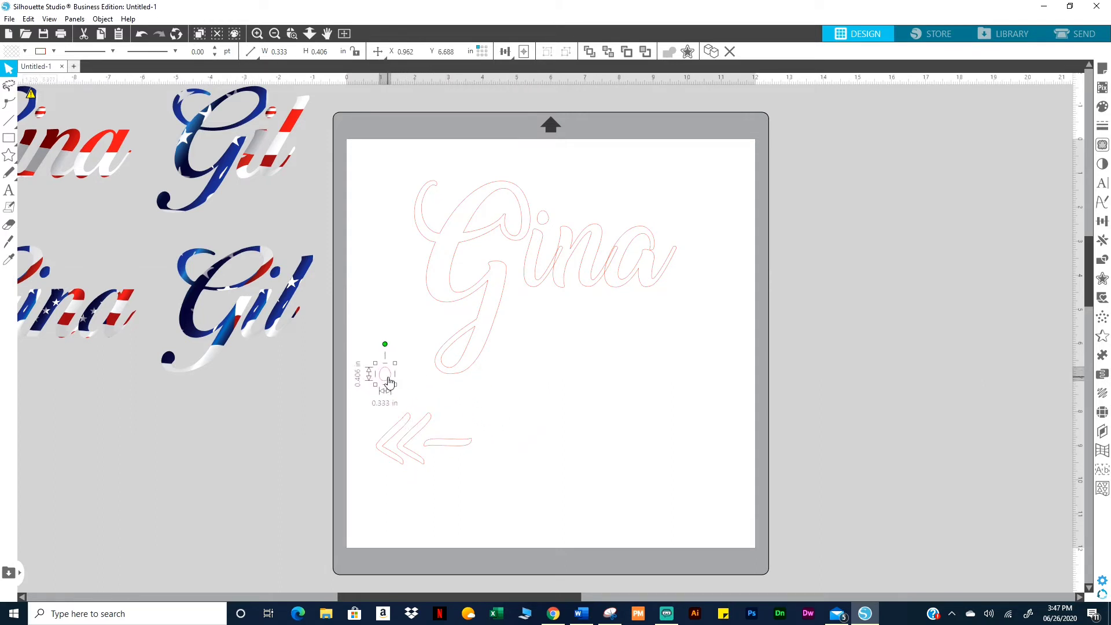
key("i")
key("ctrl+Up")
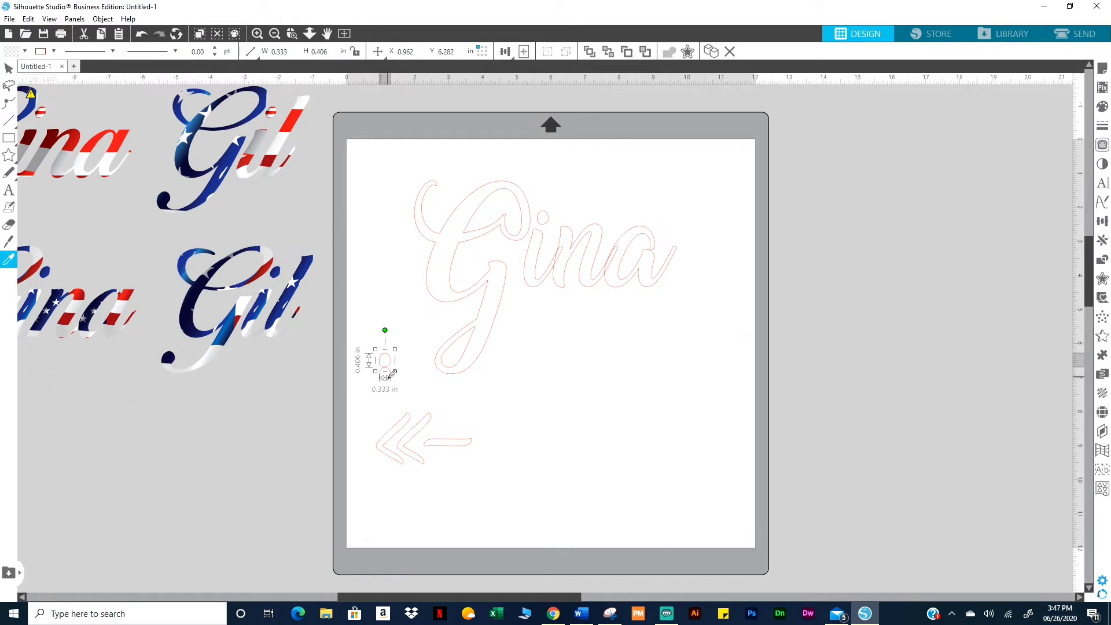
key("ctrl+Up")
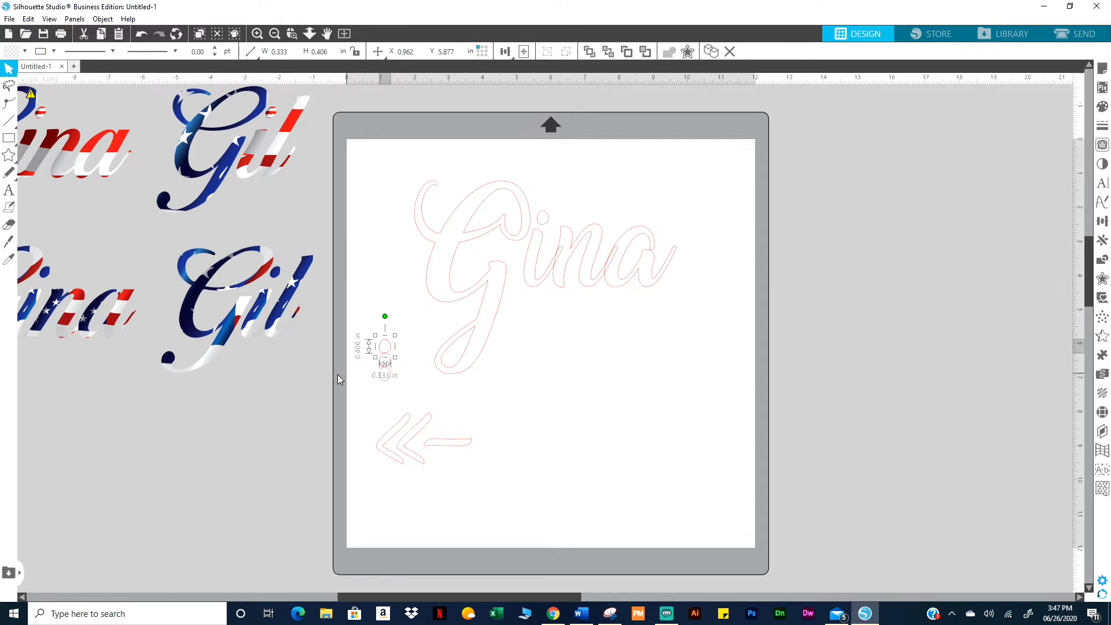
Nudge the three stacked ovals upward to even out their spacing
left_click(338, 374)
left_click(385, 360)
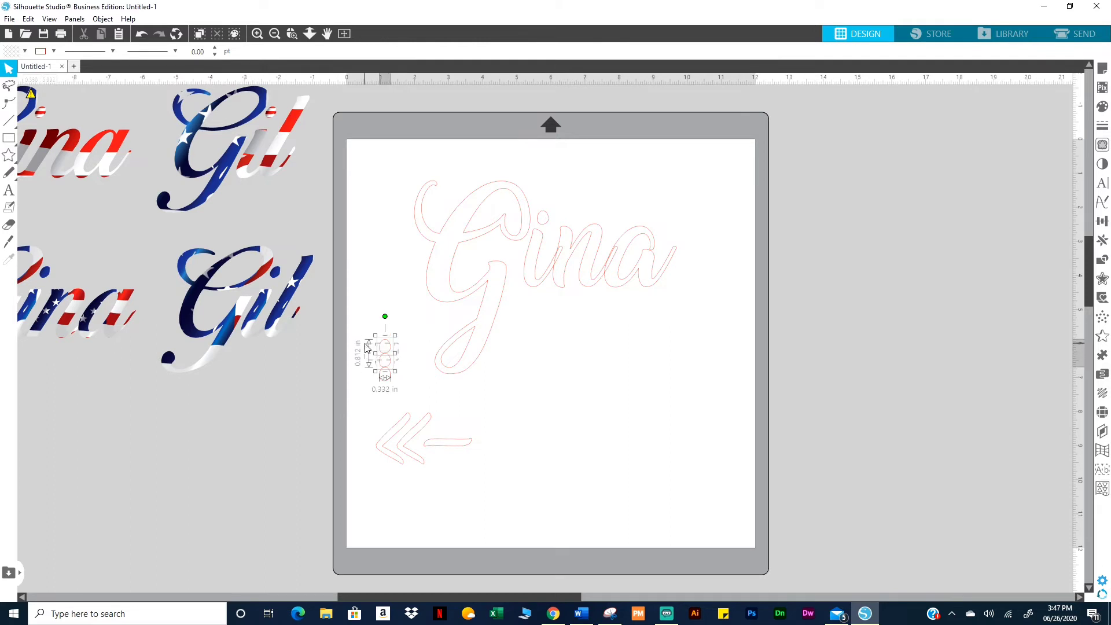
key("Up")
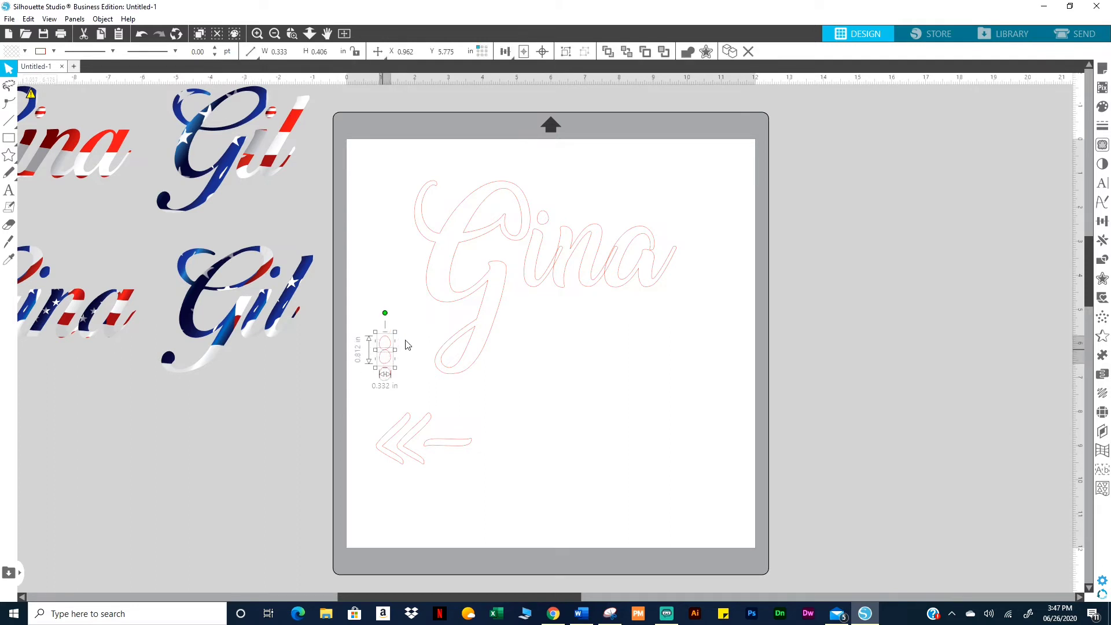
left_click(405, 340)
left_click(387, 347)
key("Up")
key("Up")
key("Up")
key("Up")
key("Up")
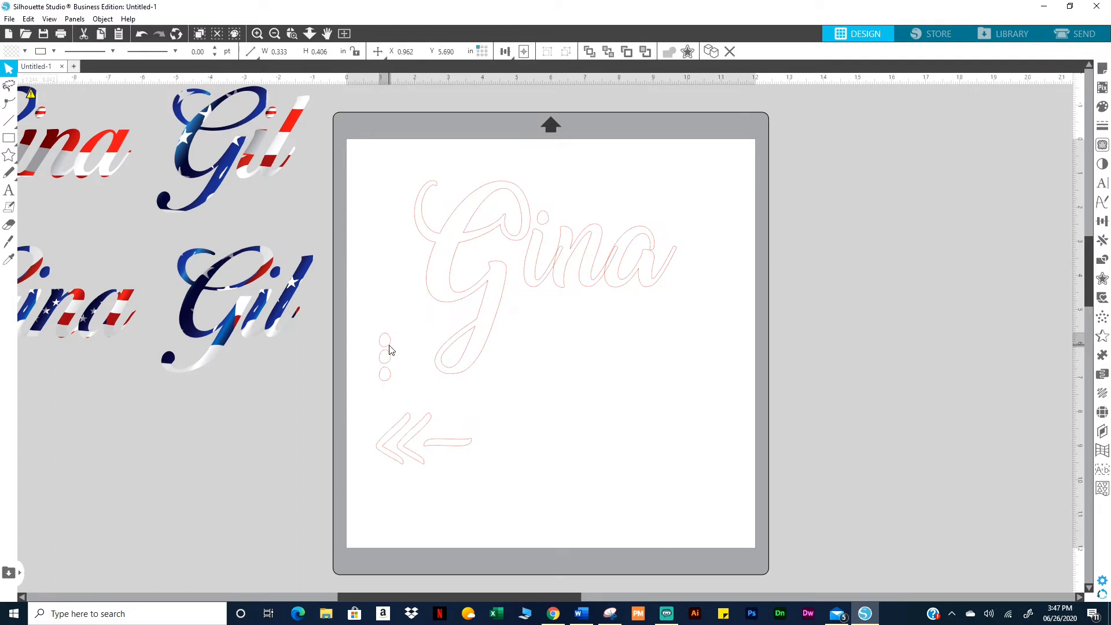
Duplicate the three ovals into a six-oval column and select the whole column
left_click_drag(396, 379, 357, 321)
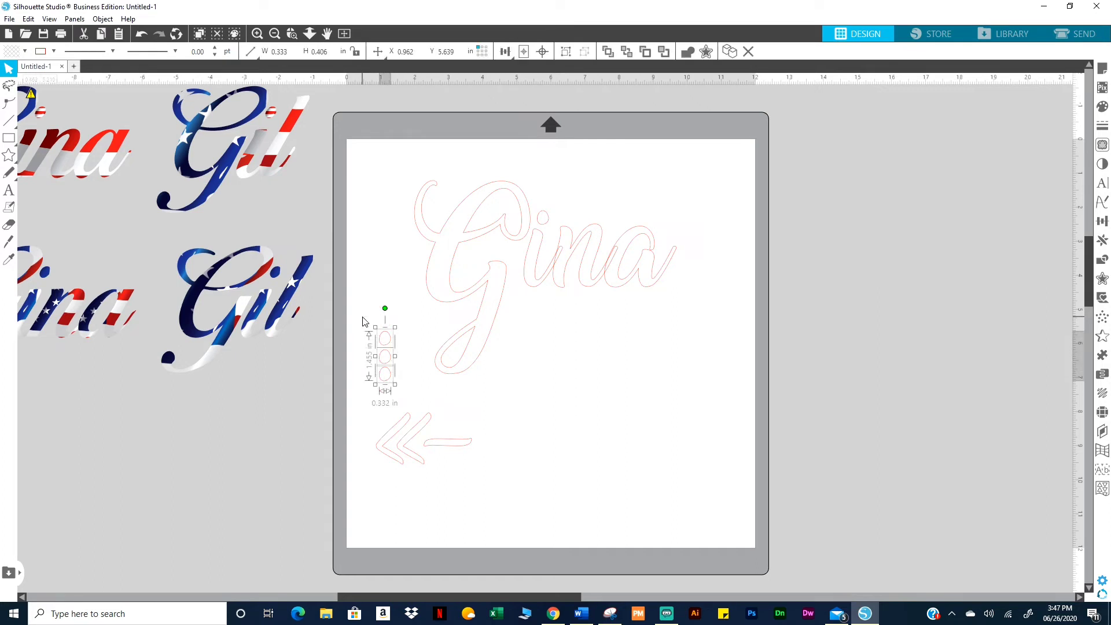
key("ctrl+Up")
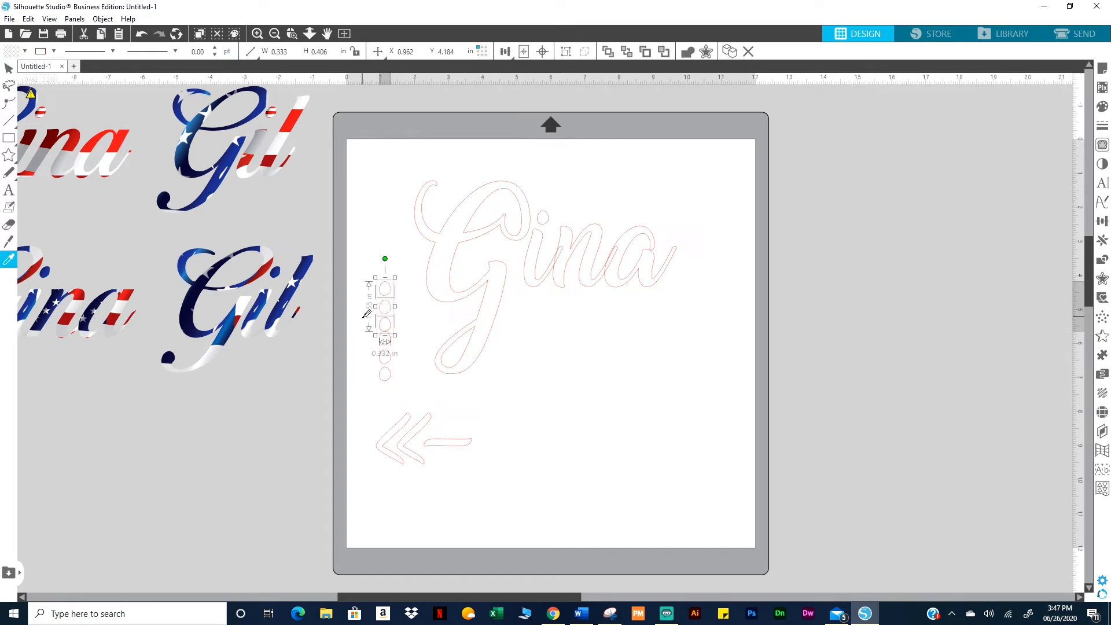
key("Up")
key("Up")
key("Up")
key("Up")
key("Up")
key("Up")
key("Up")
key("Up")
key("Up")
key("Up")
key("Up")
key("Up")
key("Up")
key("Up")
key("Up")
key("Up")
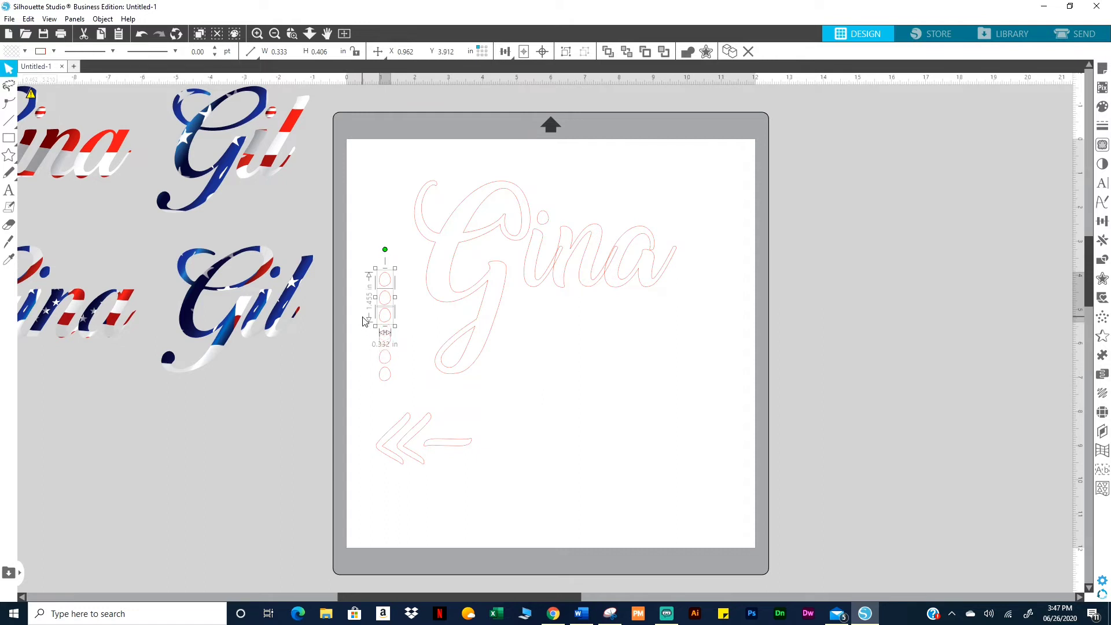
key("Down")
key("Down")
key("Down")
key("Down")
key("Down")
key("Down")
key("Down")
key("Down")
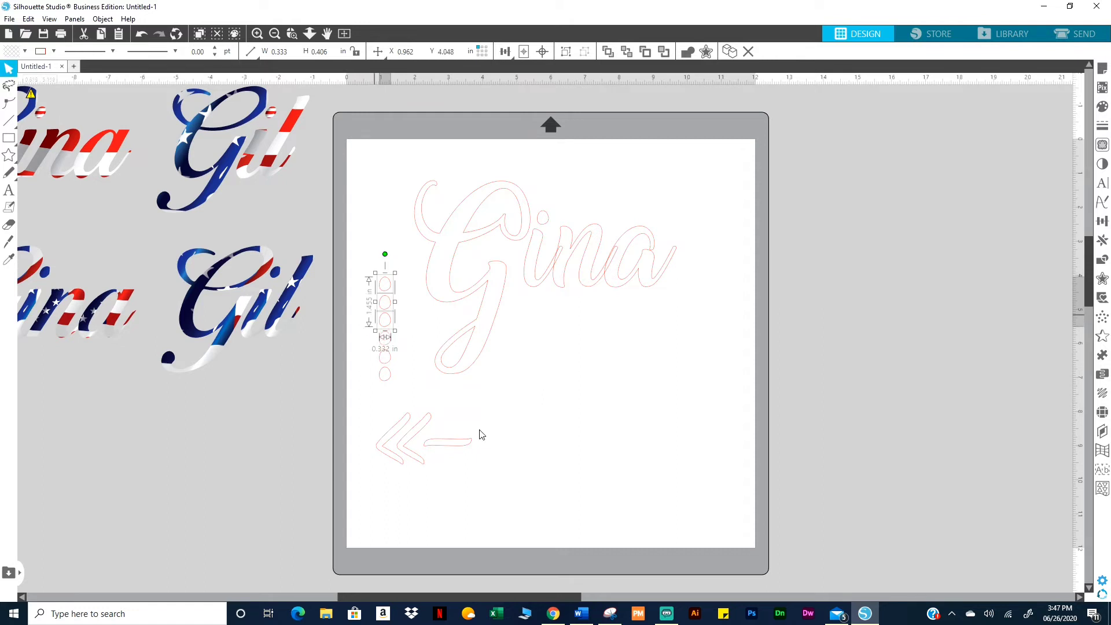
left_click(588, 455)
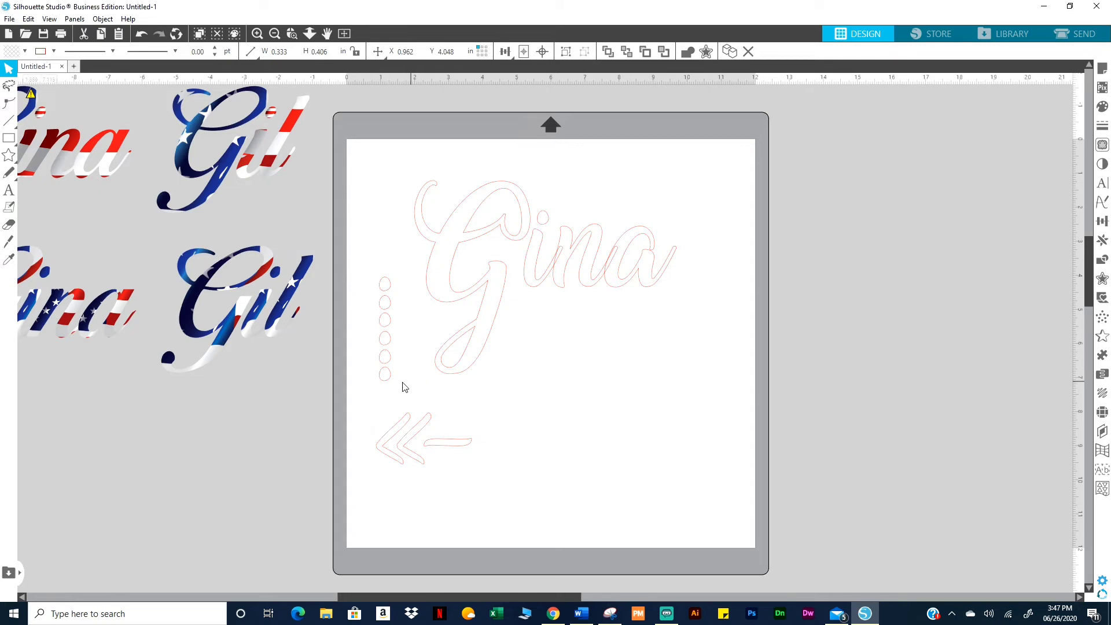
left_click_drag(399, 388, 367, 258)
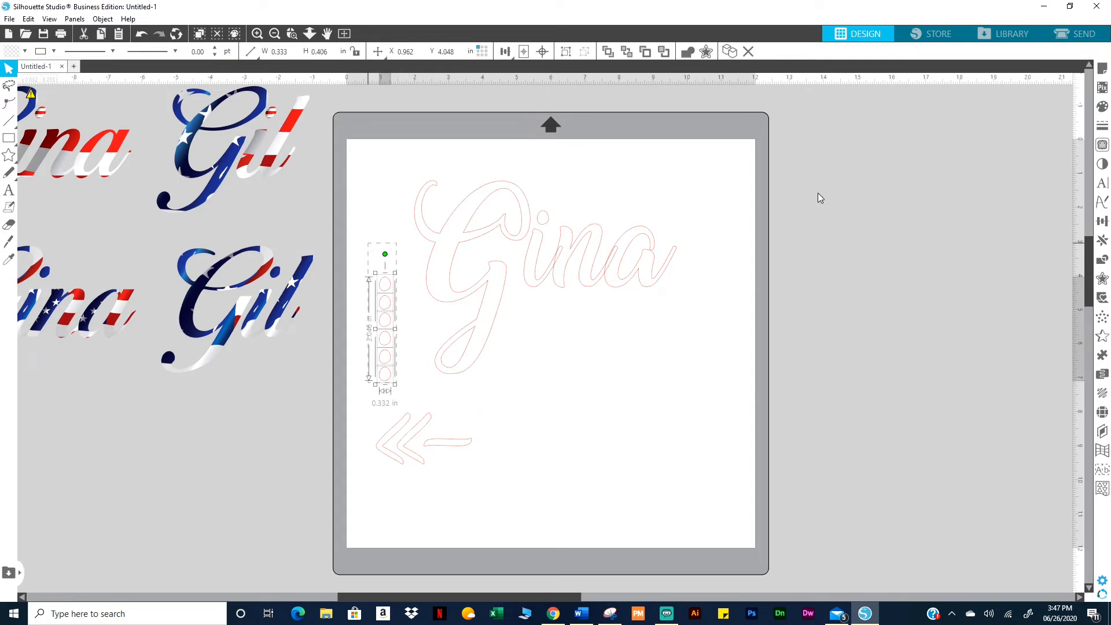
Duplicate the oval column into a stack of twelve ovals and select it
left_click(1102, 239)
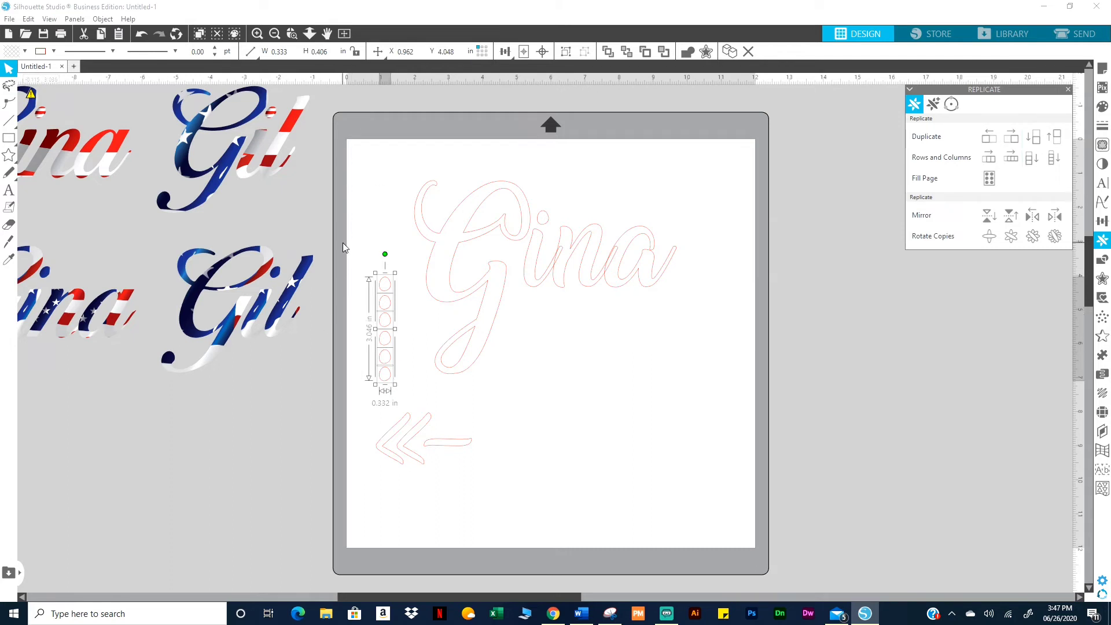
key("i")
key("ctrl+Up")
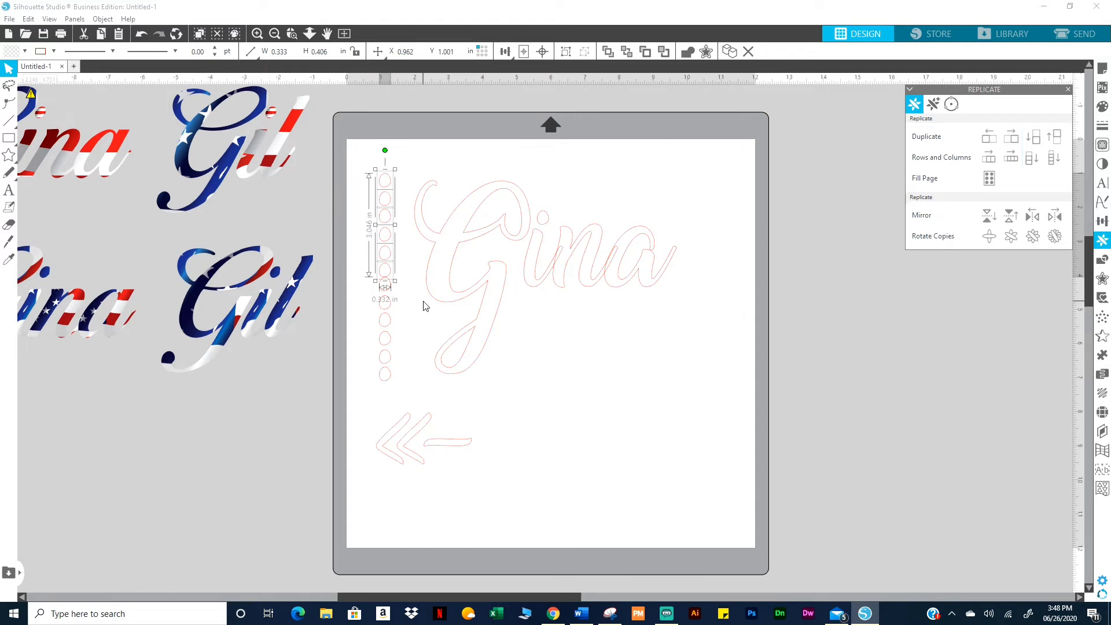
key("Up")
left_click(337, 327)
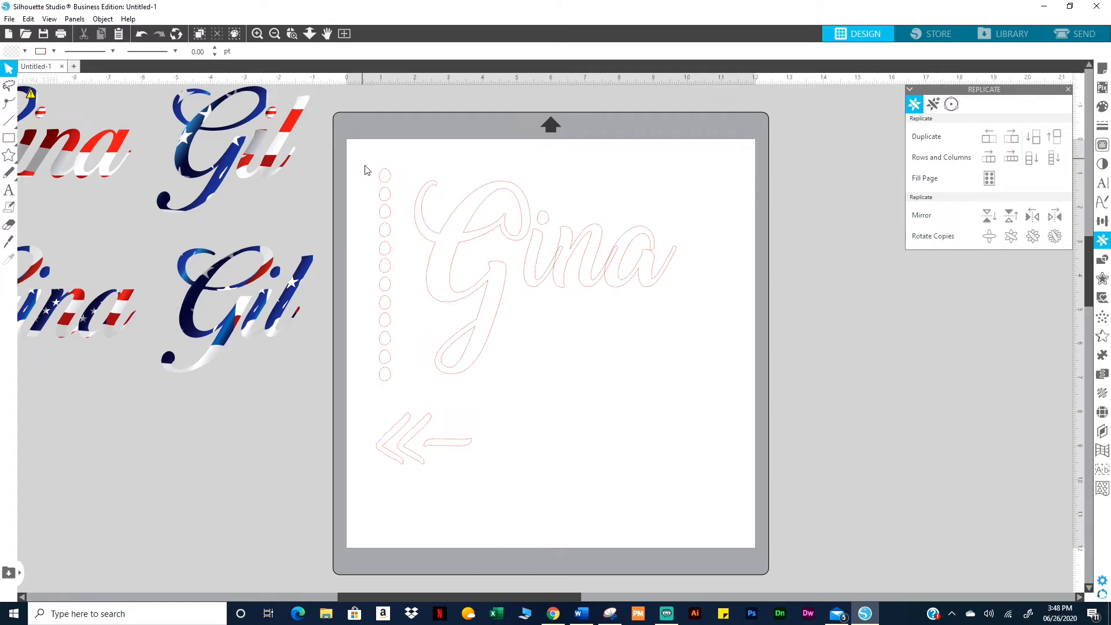
left_click_drag(364, 170, 403, 386)
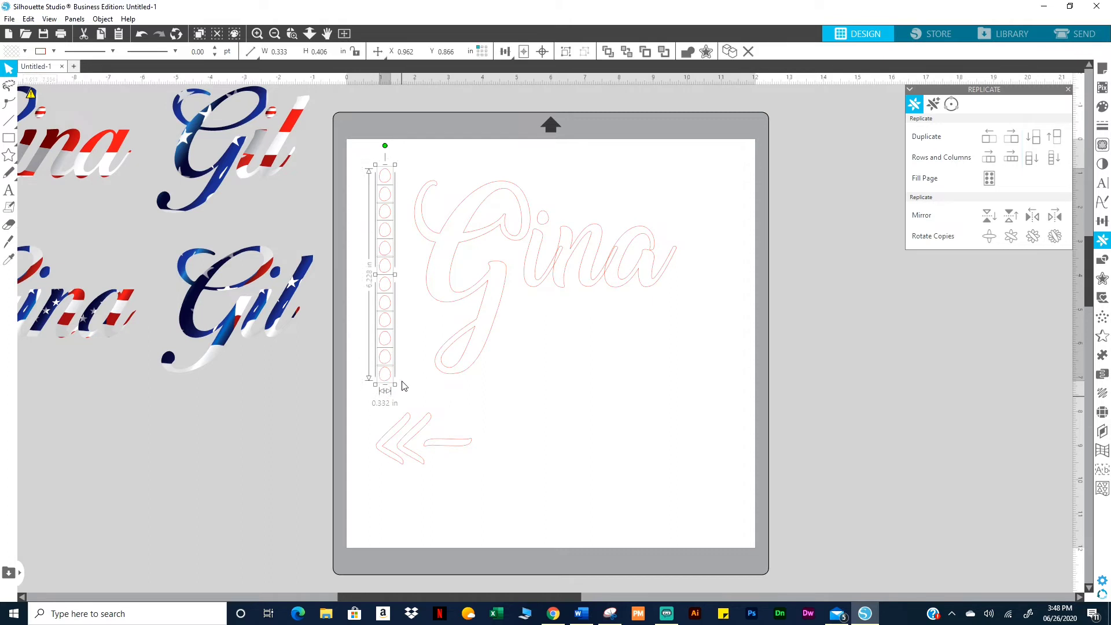
Rotate the twelve ovals into a horizontal row about 6.2 in long, aligned after the dash
left_click_drag(392, 284, 413, 306)
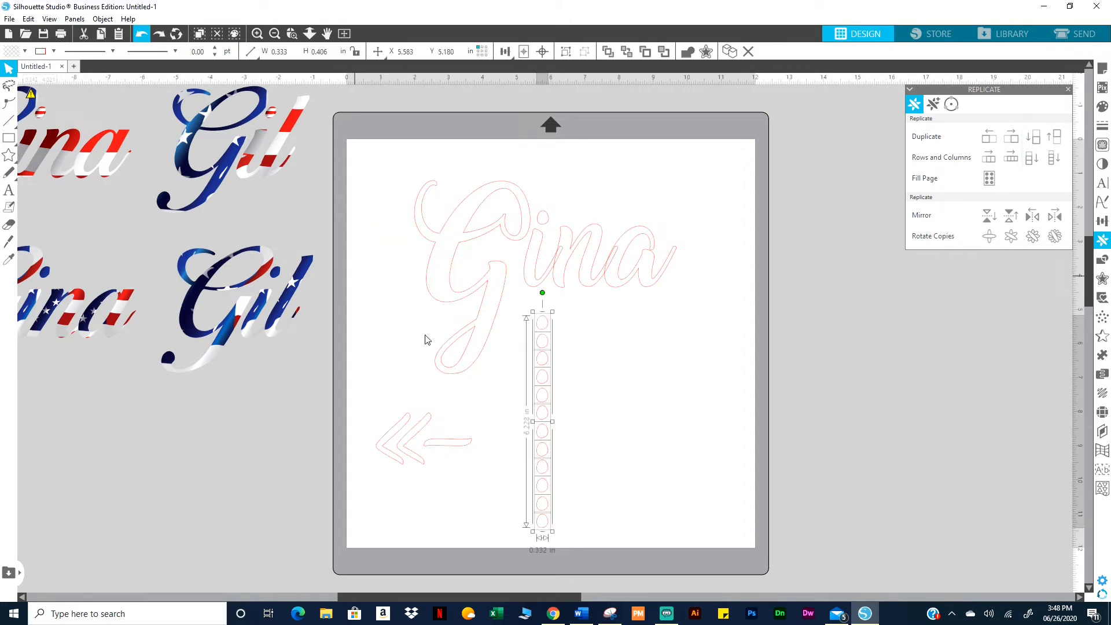
left_click_drag(543, 392, 604, 403)
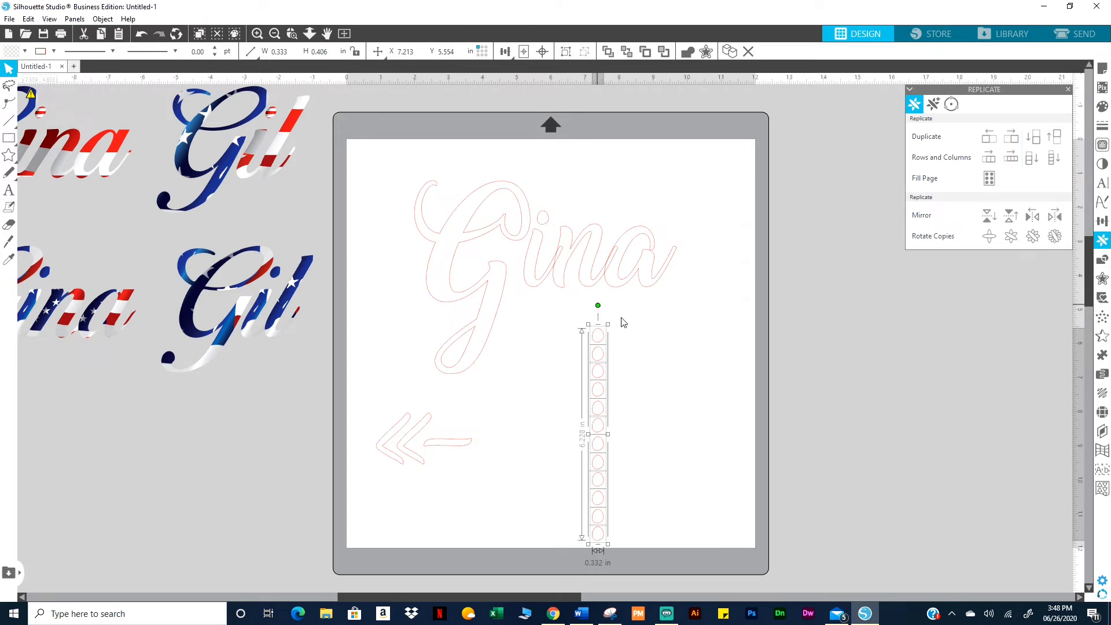
left_click_drag(623, 322, 692, 438)
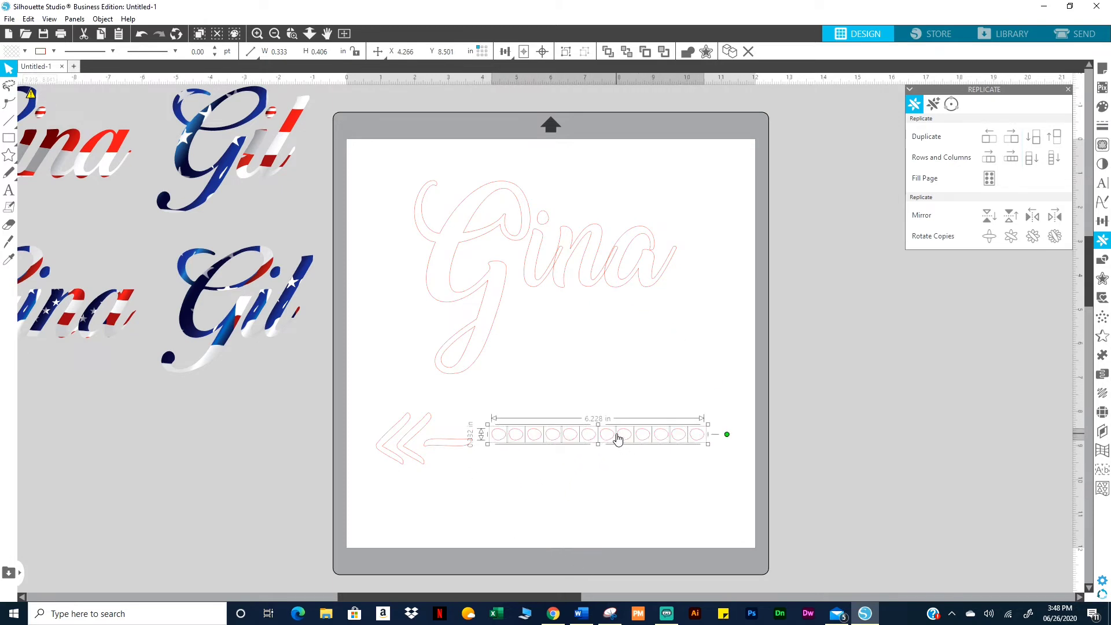
left_click_drag(618, 438, 606, 443)
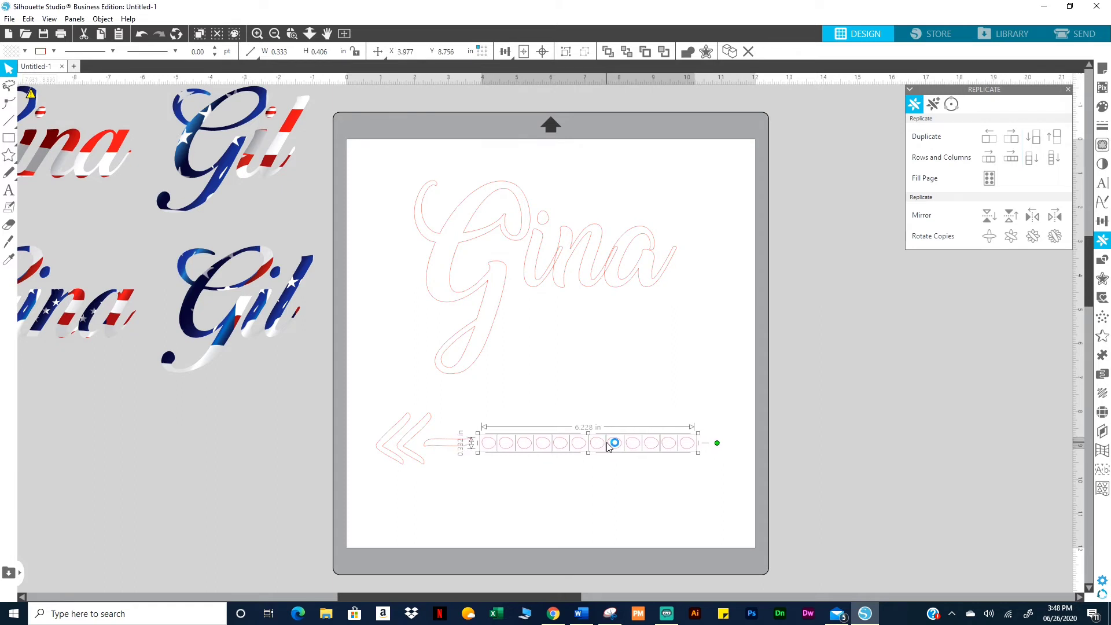
left_click(496, 493)
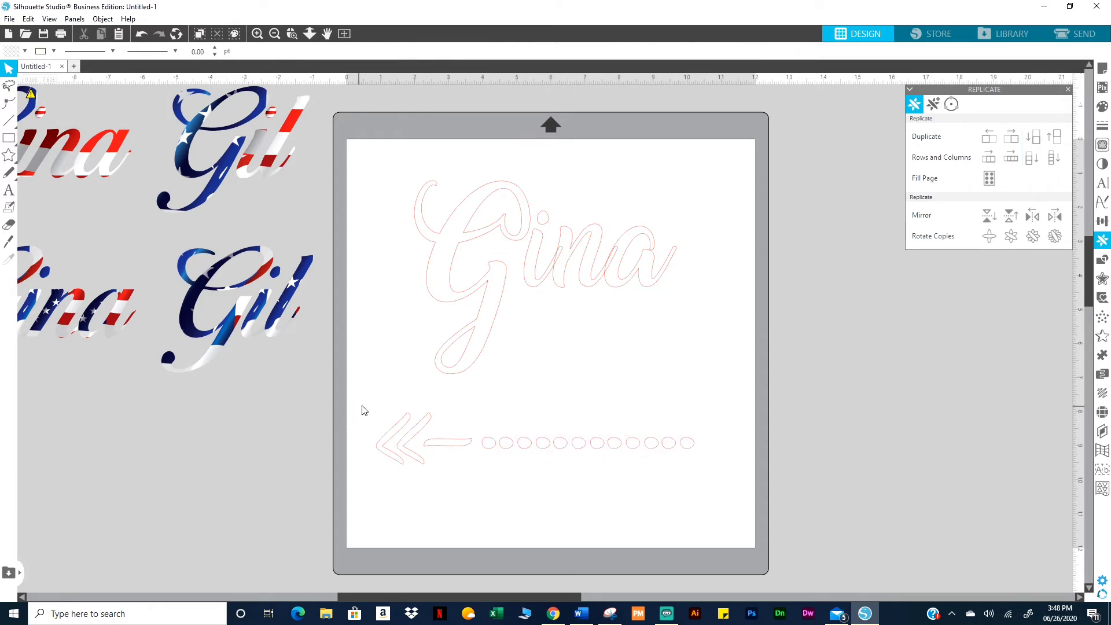
Select the chevron and dash and look through the mirror options
left_click(433, 447)
left_click(433, 447, "shift")
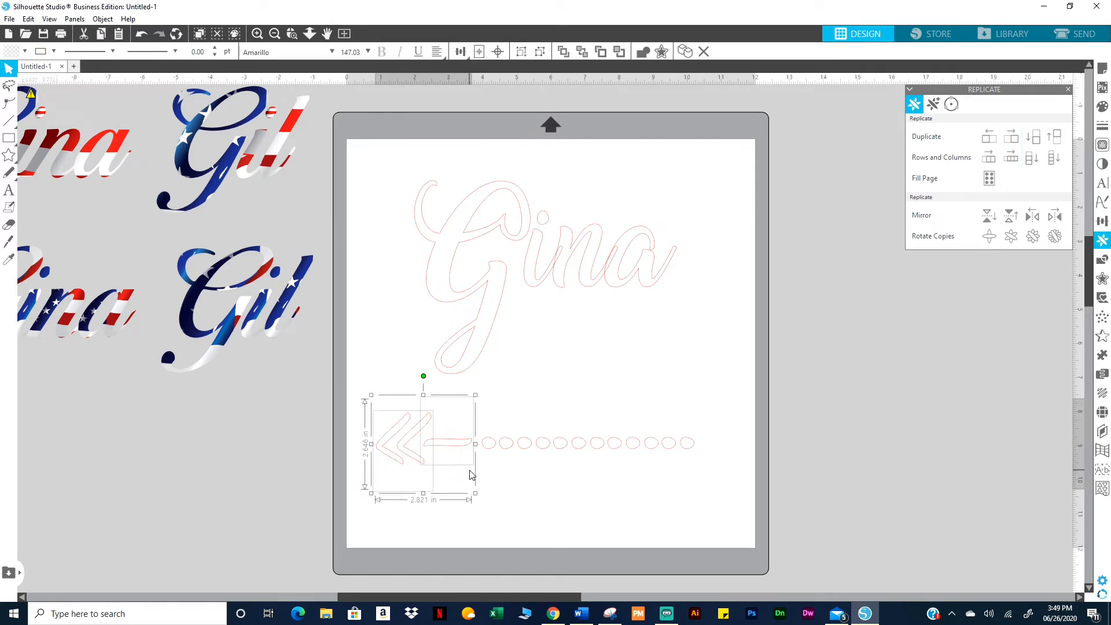
left_click(96, 21)
mouse_move(113, 36)
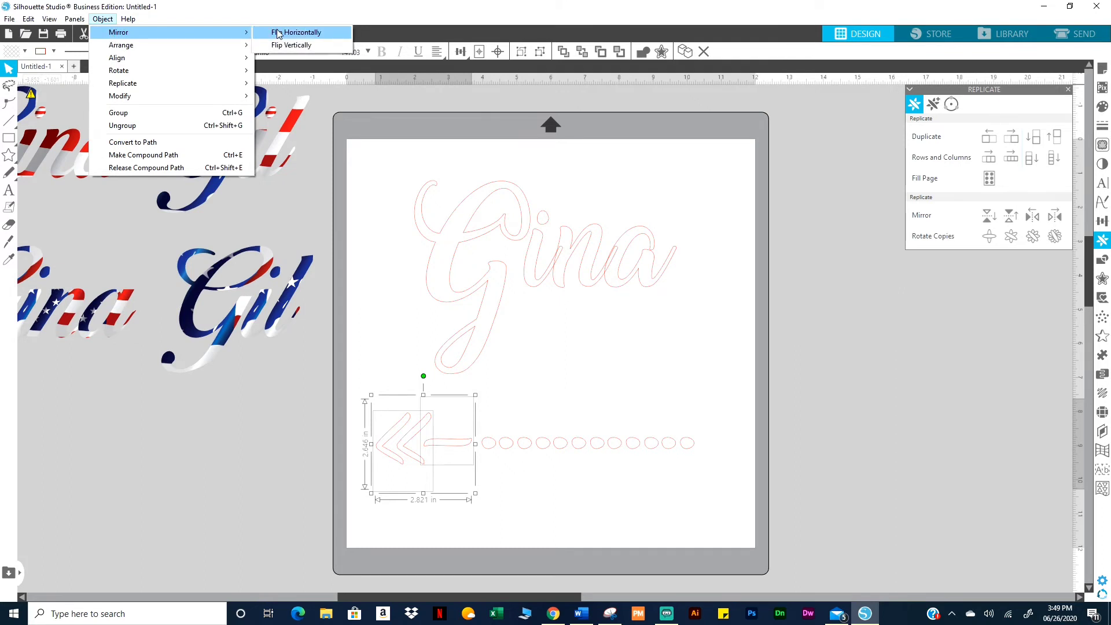
left_click(8, 257)
left_click(8, 243)
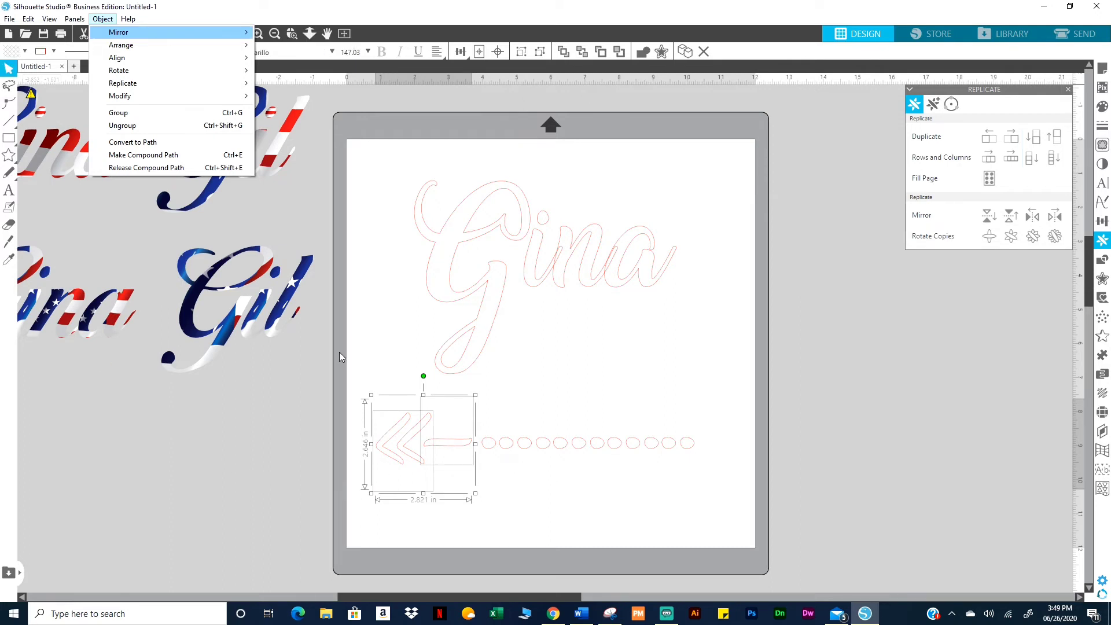
left_click(189, 397)
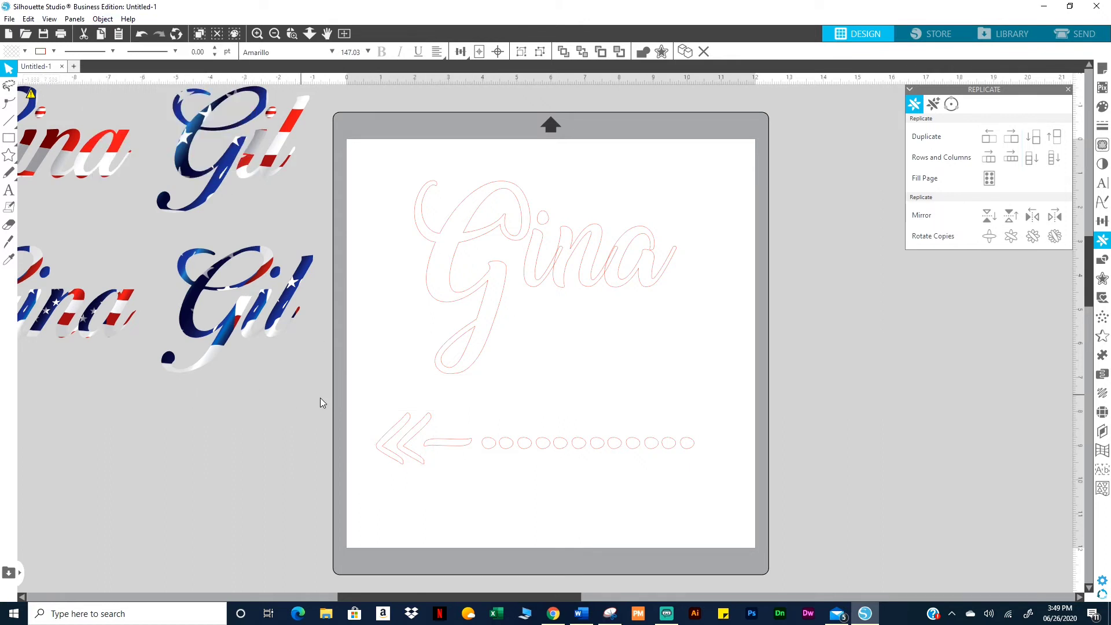
left_click(427, 447)
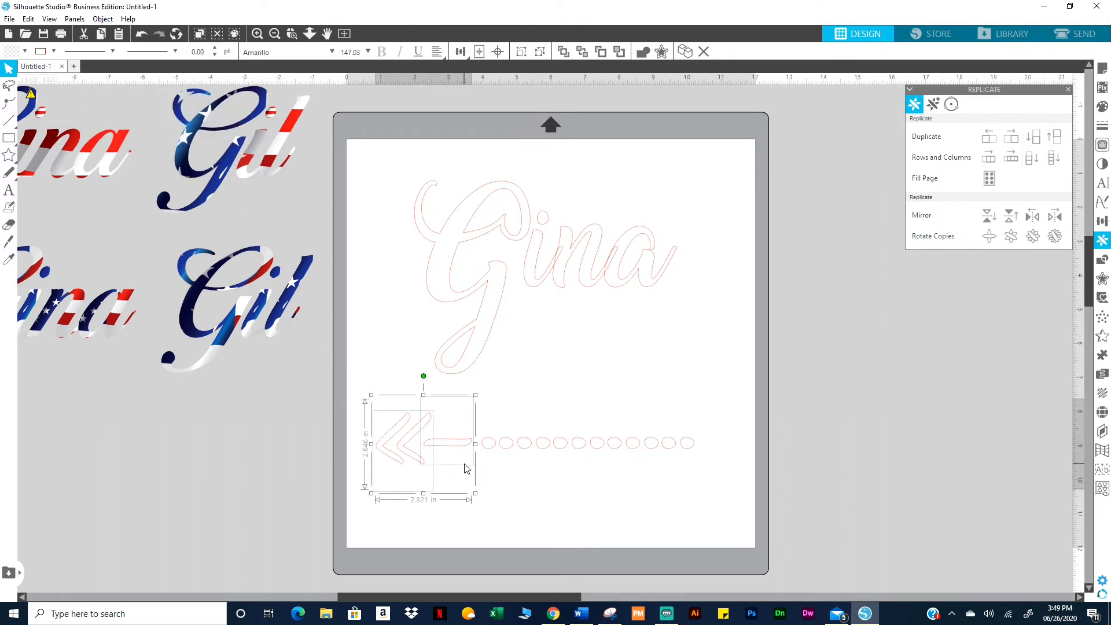
Duplicate the chevron arrow to the mat's lower right, then group each arrow's pieces
key("i")
key("ctrl+Left")
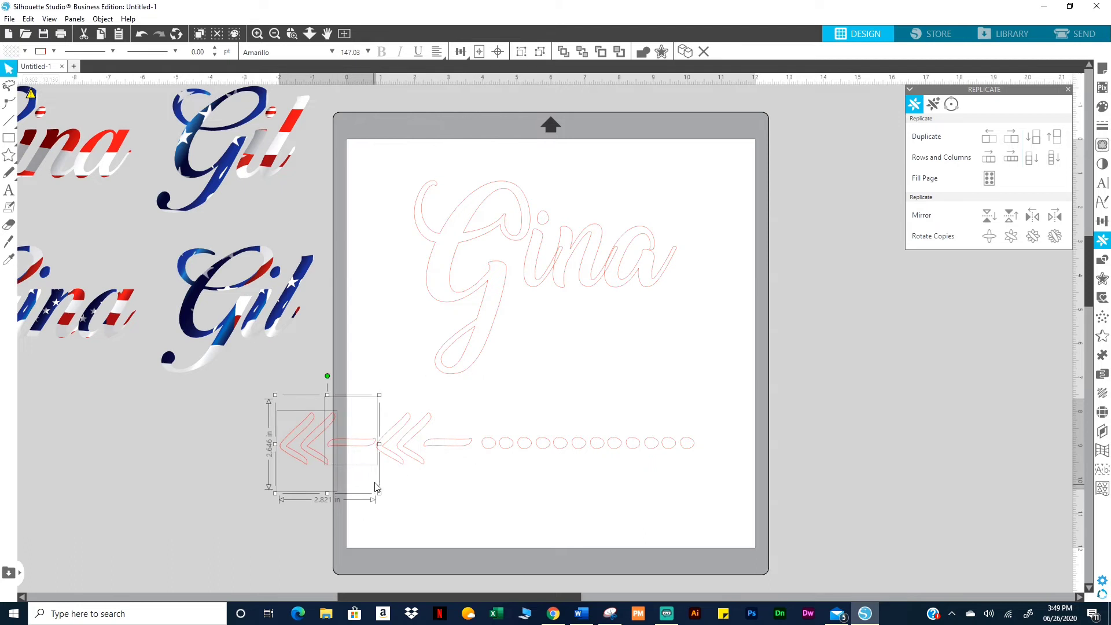
left_click_drag(360, 445, 818, 463)
right_click(818, 464)
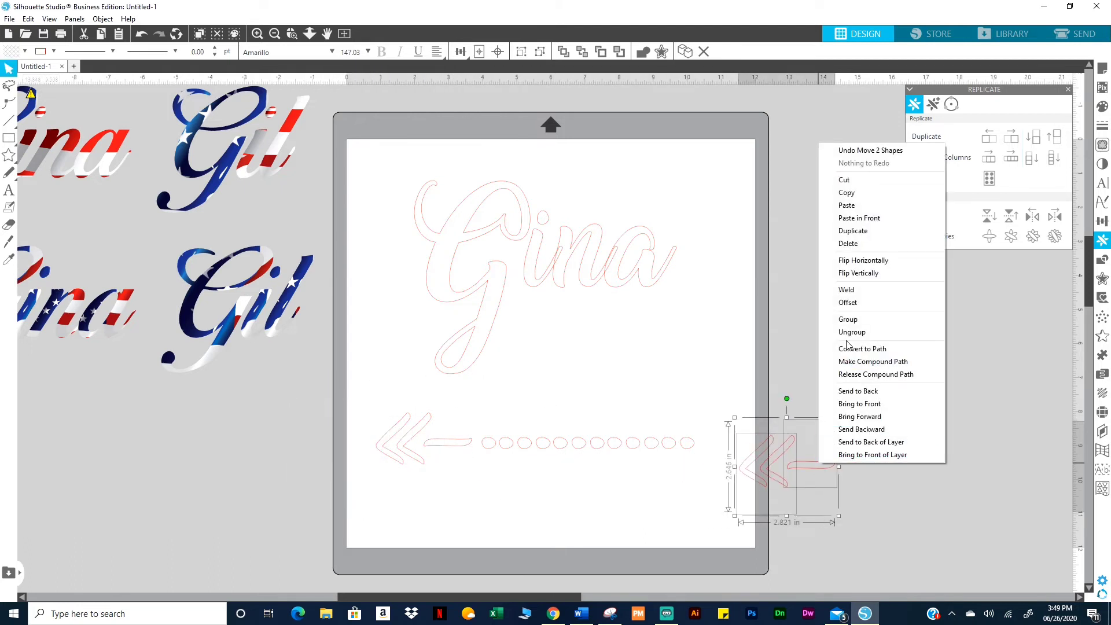
left_click(848, 319)
left_click(399, 445)
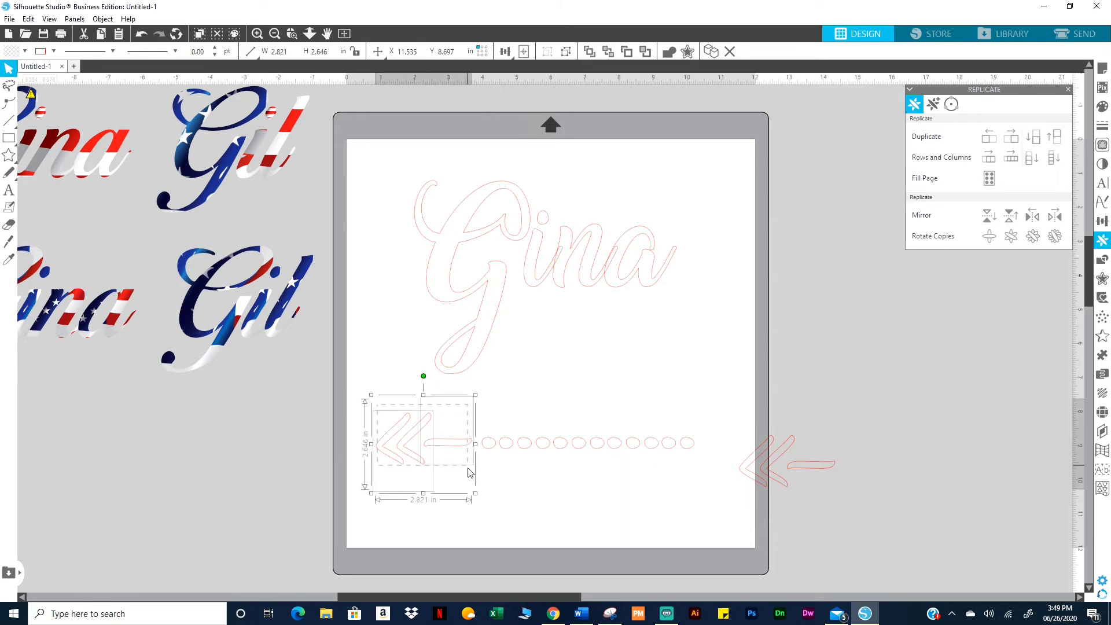
right_click(465, 434)
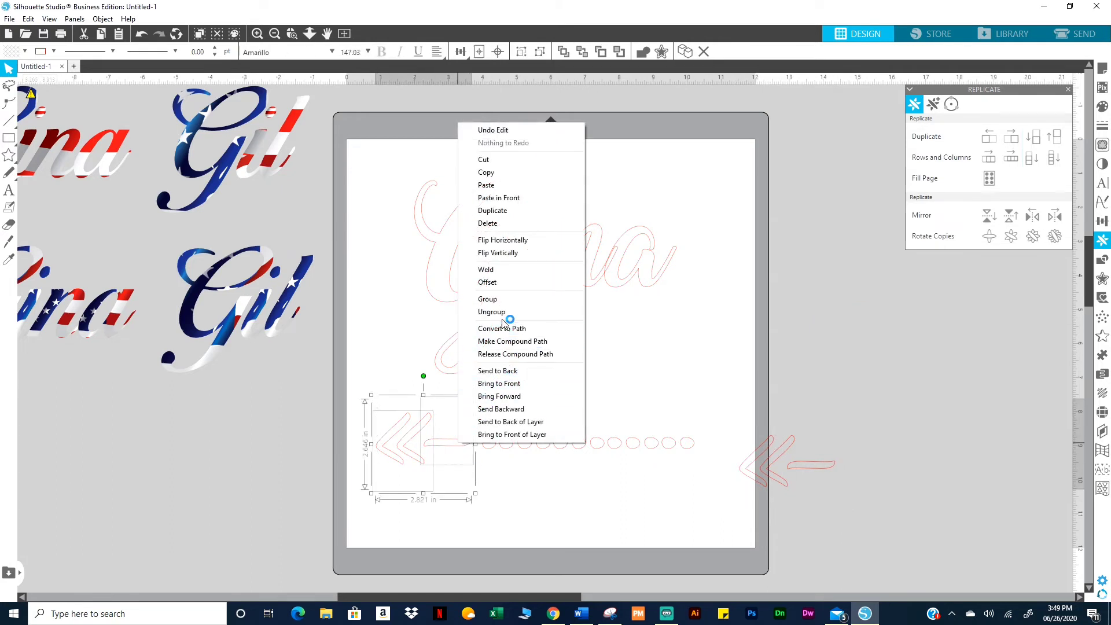
left_click(496, 299)
Rotate and flip the copied chevron vertically to face right, placing it at the dotted line's right end
left_click(759, 451)
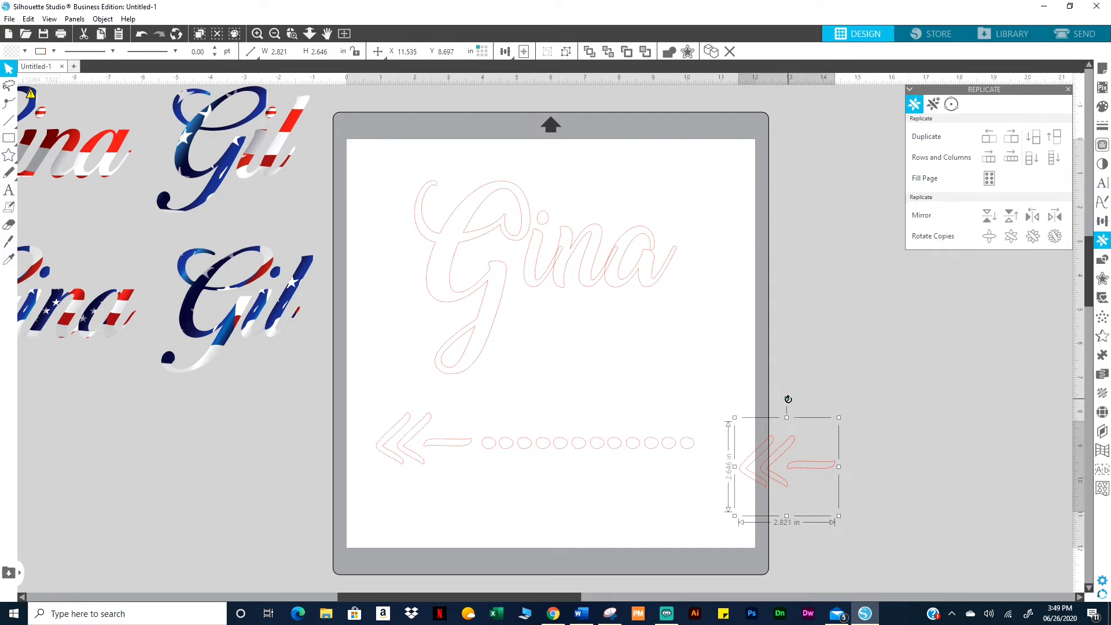
left_click_drag(826, 408, 785, 535)
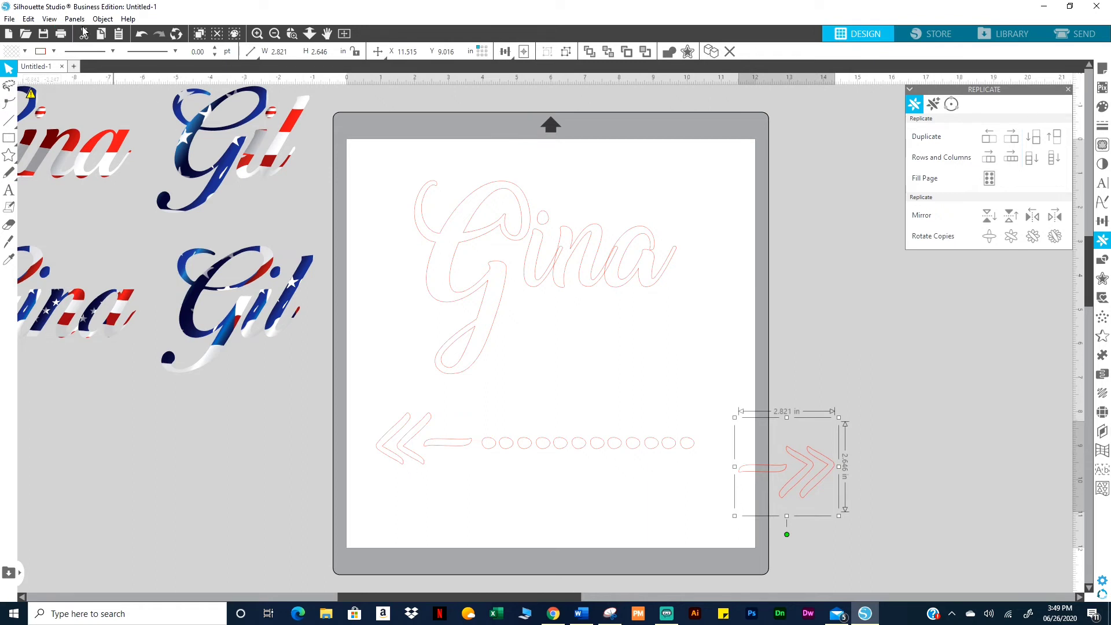
left_click(102, 19)
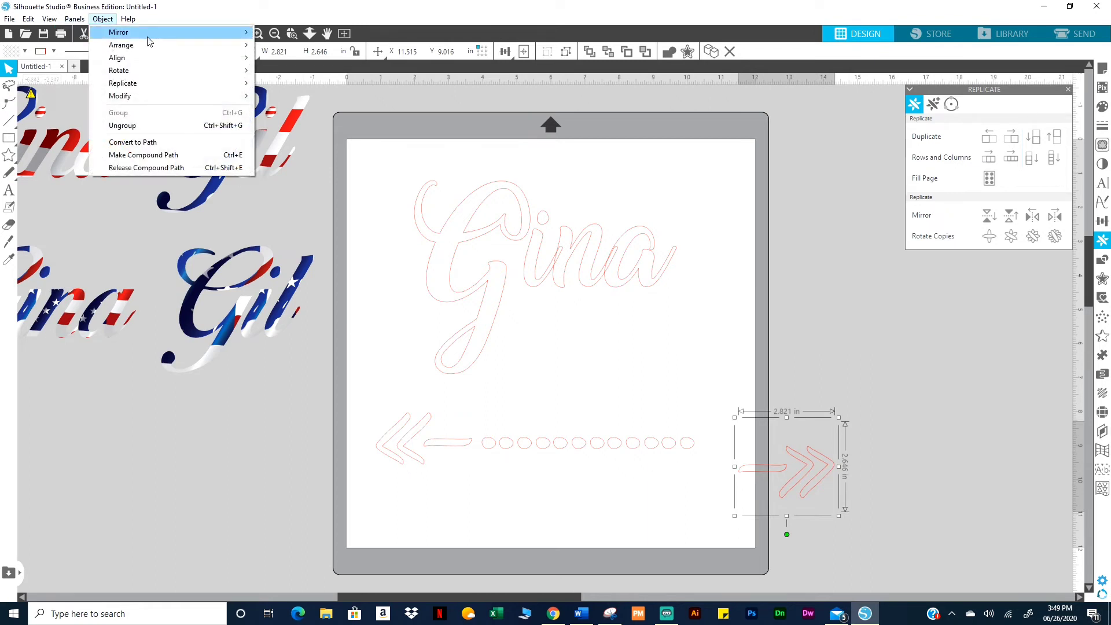
mouse_move(149, 36)
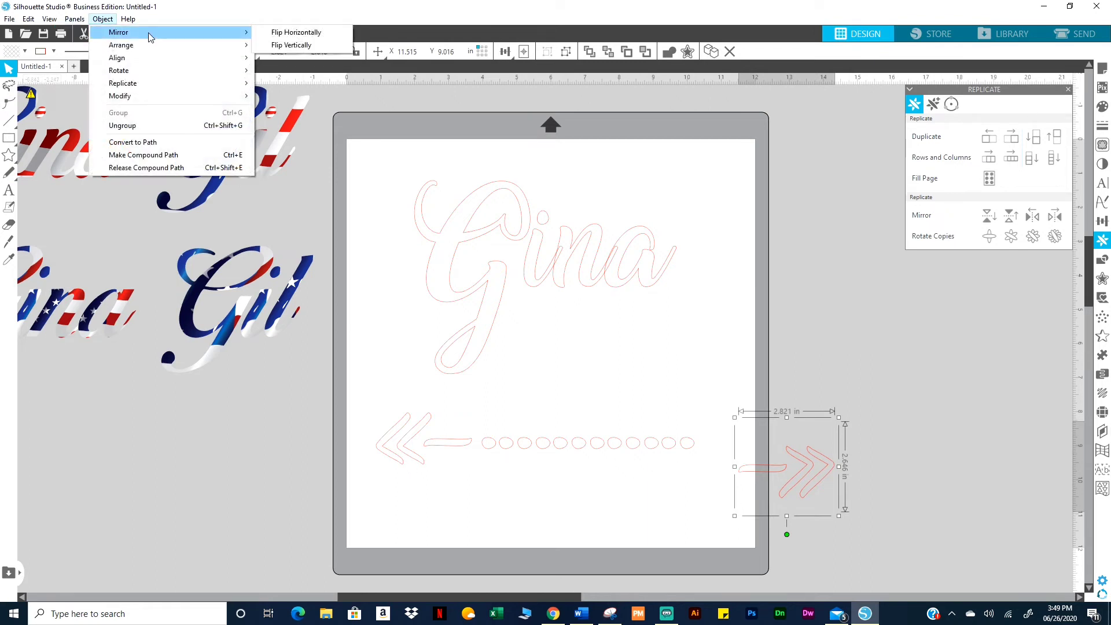
left_click(291, 45)
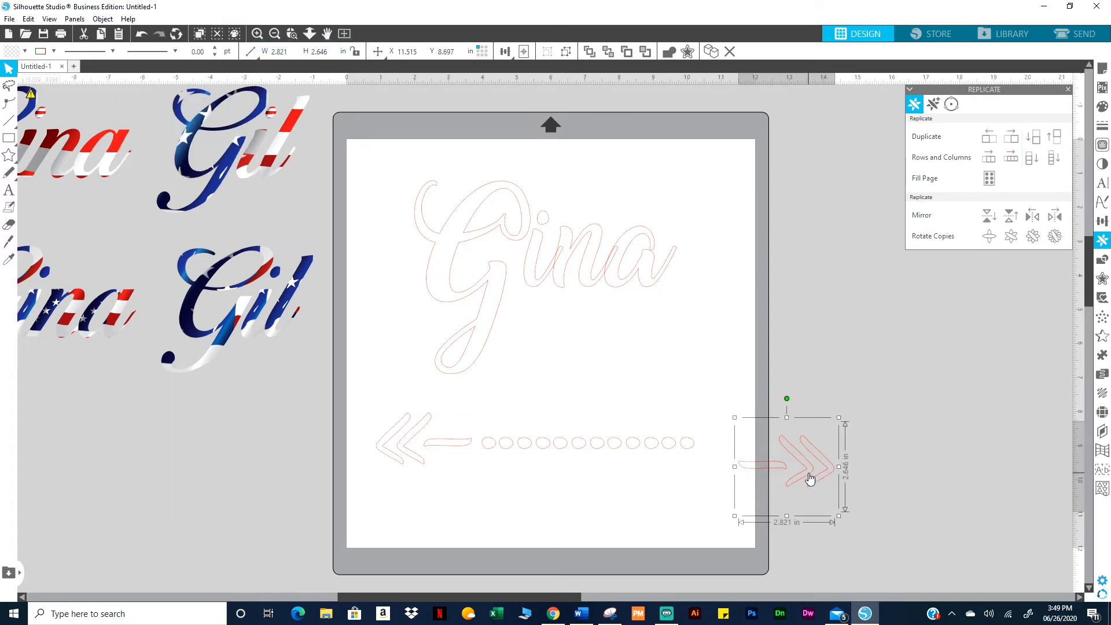
left_click_drag(806, 470, 773, 456)
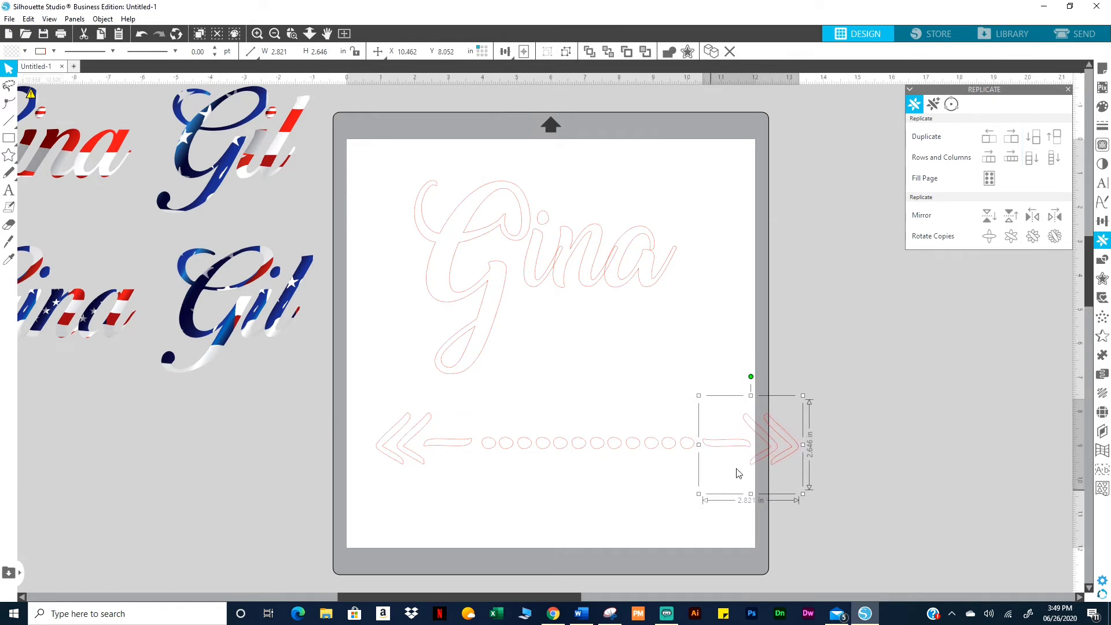
Align the arrow pieces along their bottom edges
left_click(431, 446, "shift")
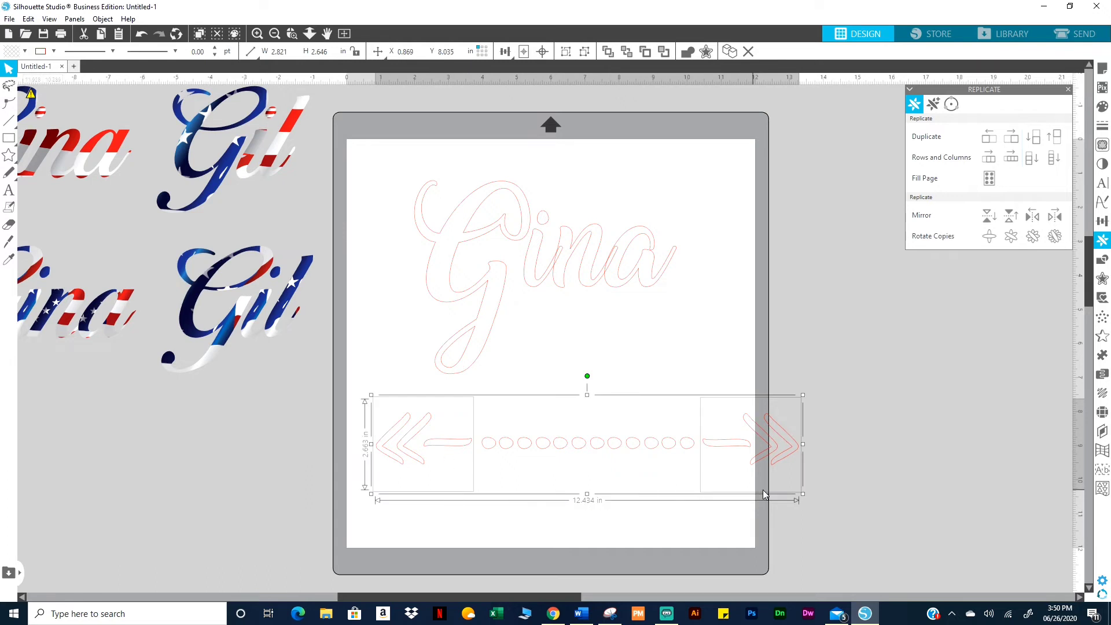
left_click(103, 20)
mouse_move(123, 58)
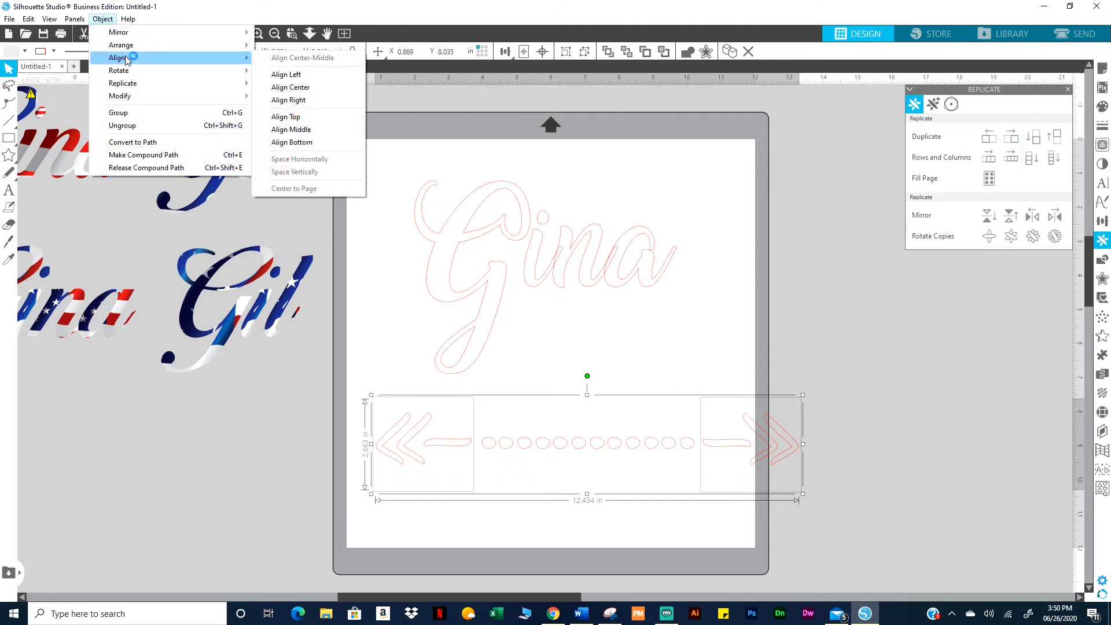
left_click(306, 145)
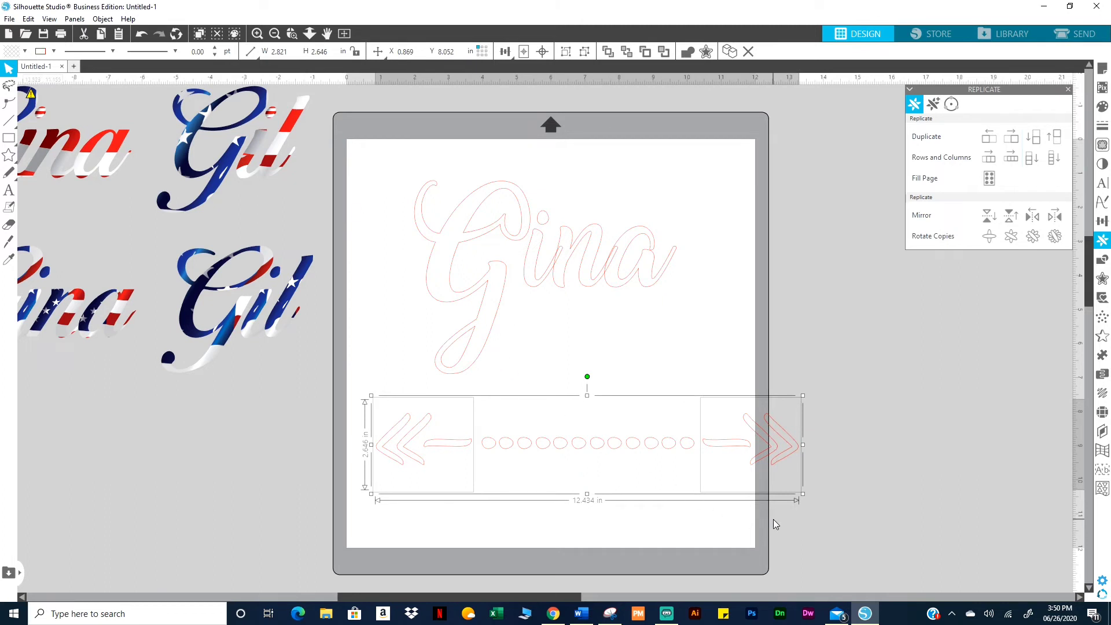
Group all arrow pieces into one border and resize it to about 10.014 by 2.131 in
left_click_drag(830, 477, 341, 419)
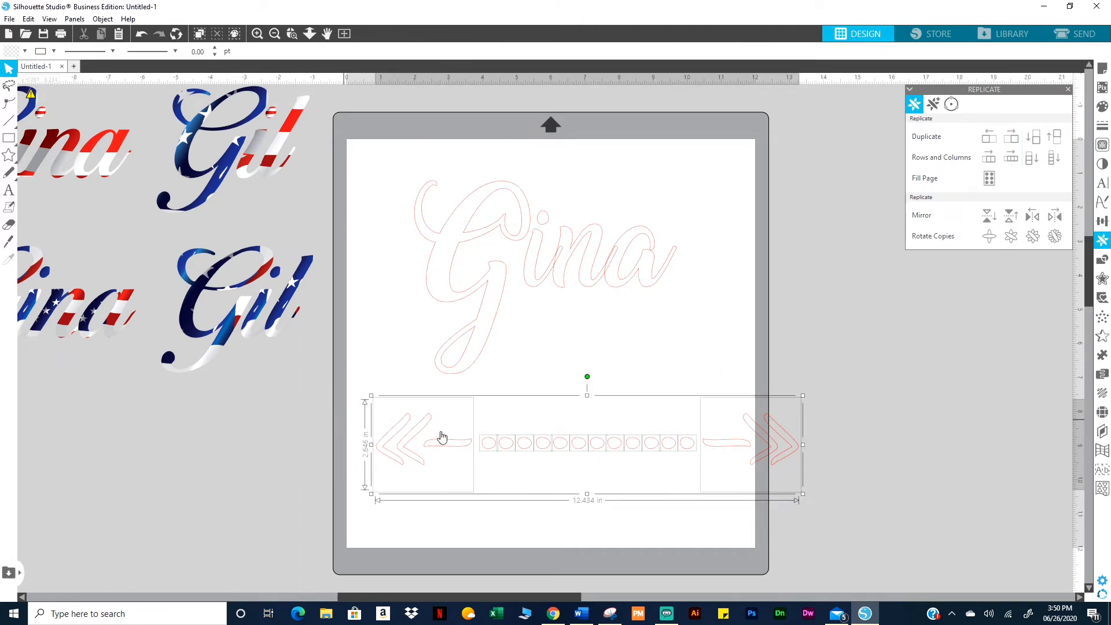
right_click(467, 442)
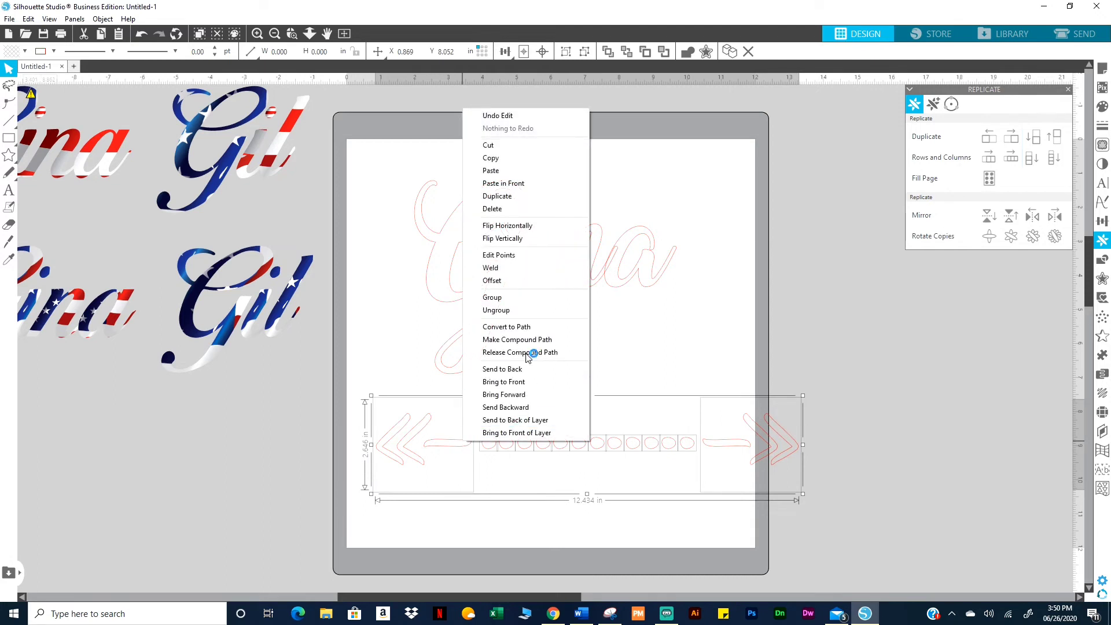
left_click(498, 297)
left_click_drag(803, 494, 699, 486)
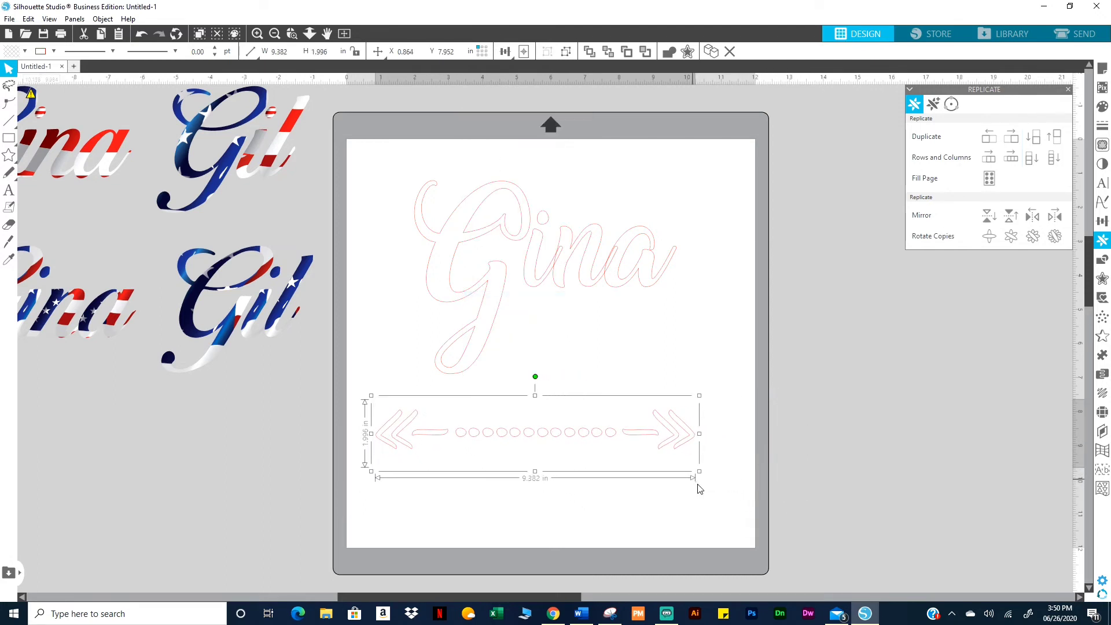
left_click_drag(670, 449, 731, 469)
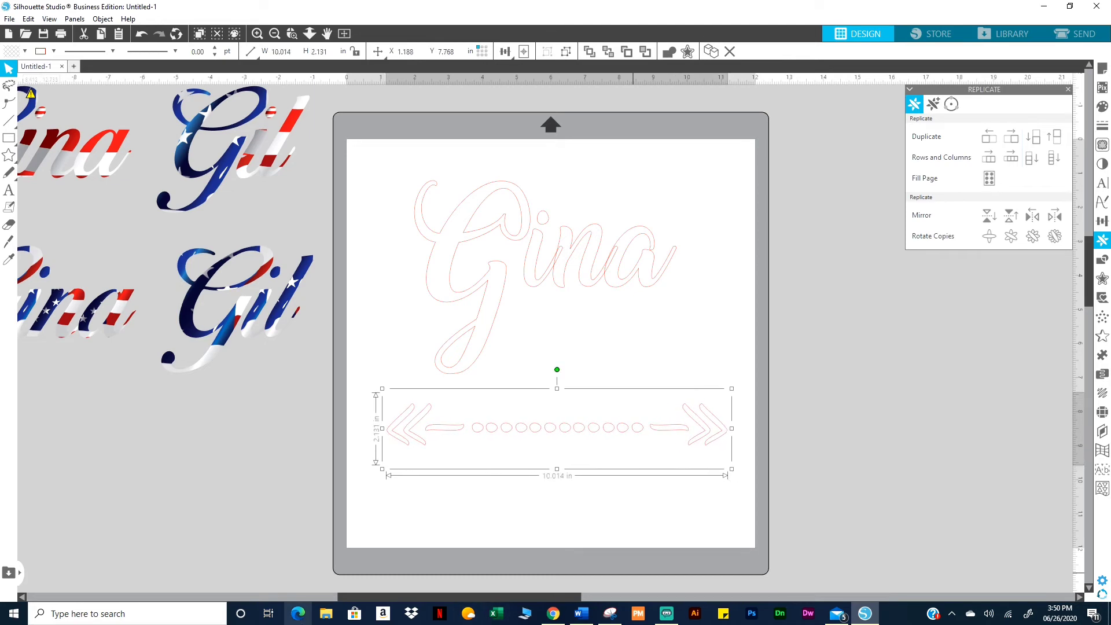
Duplicate the dotted arrow border above Gina and centre the three-part design on the mat
key("ctrl+d")
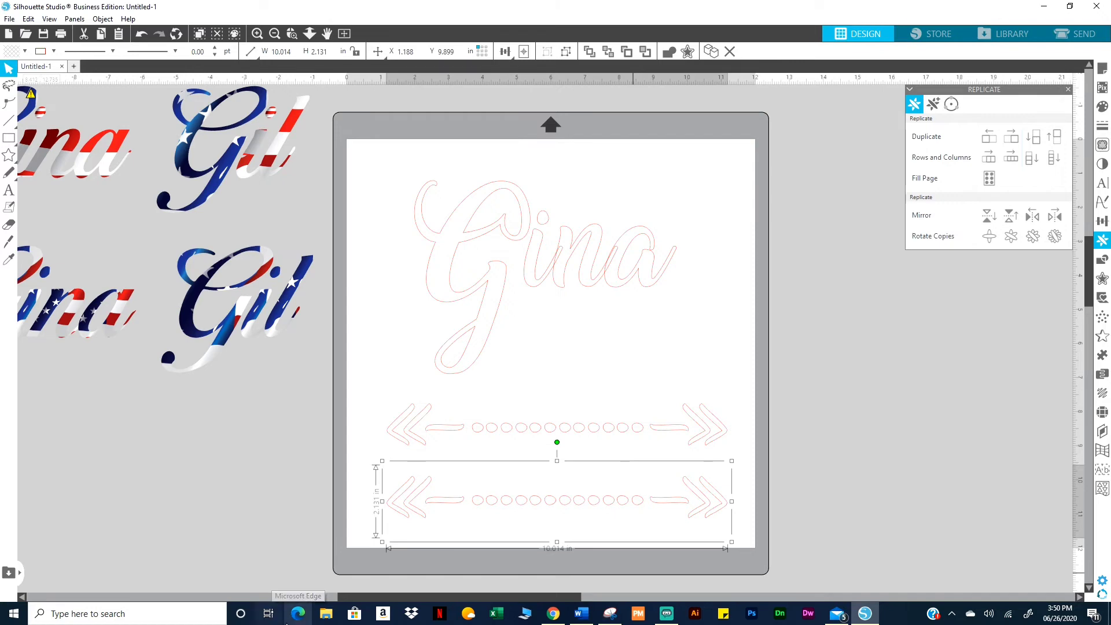
left_click_drag(561, 501, 559, 177)
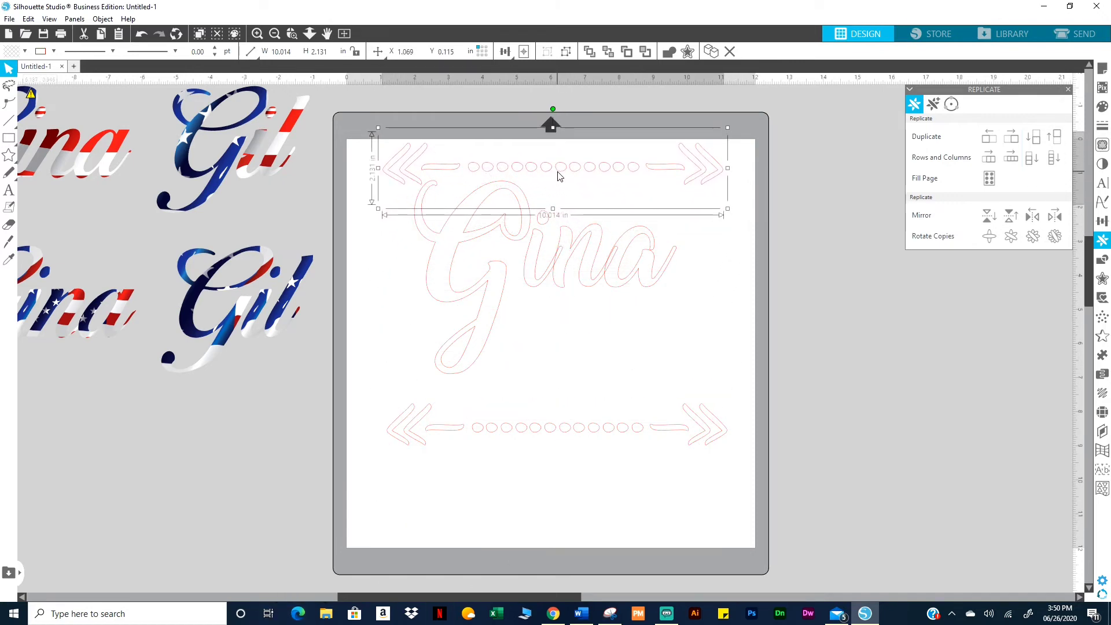
left_click_drag(333, 124, 649, 436)
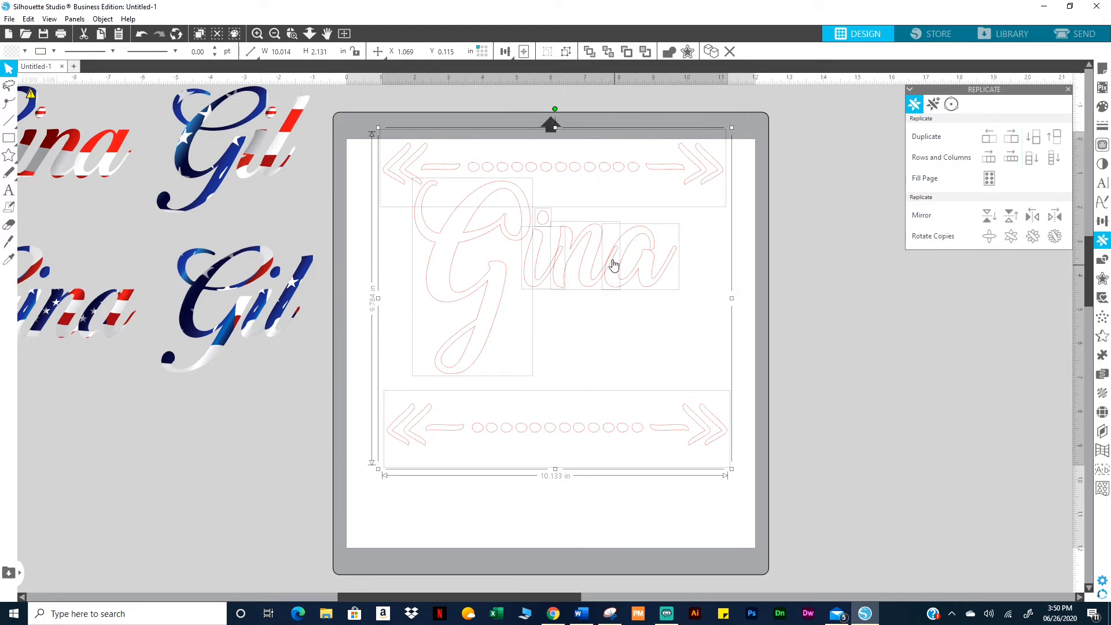
left_click_drag(609, 276, 605, 304)
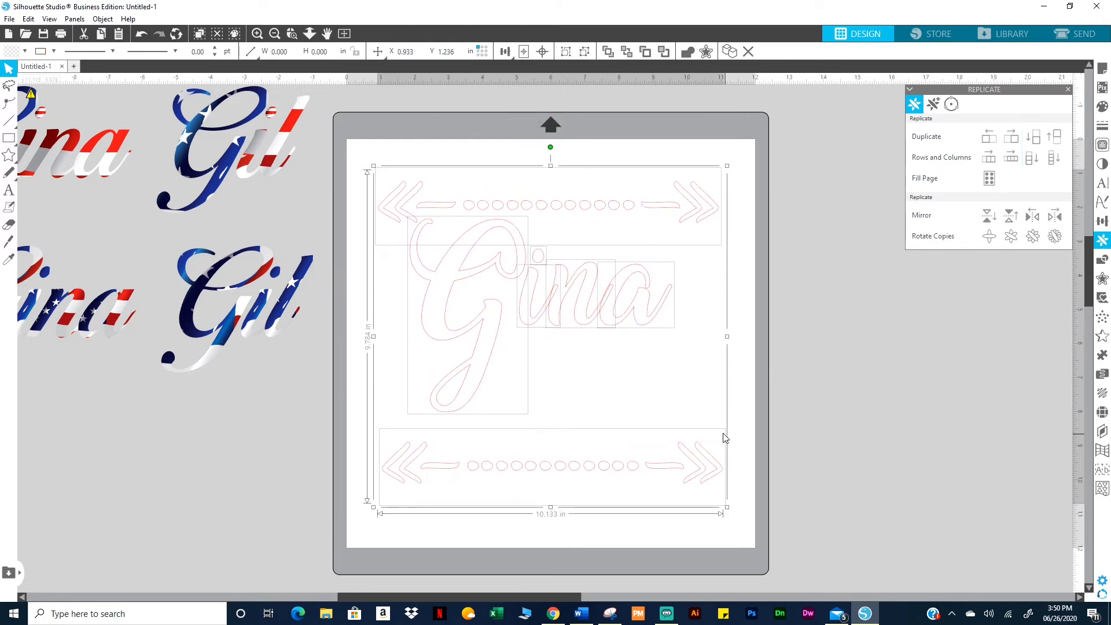
left_click_drag(606, 307, 684, 304)
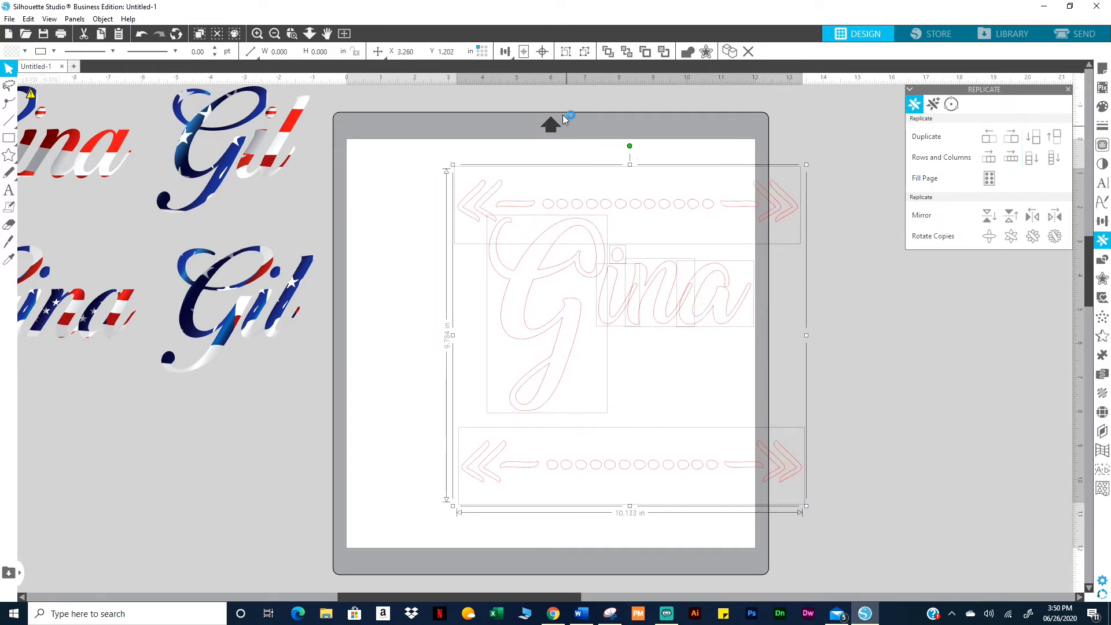
left_click(523, 52)
mouse_move(515, 55)
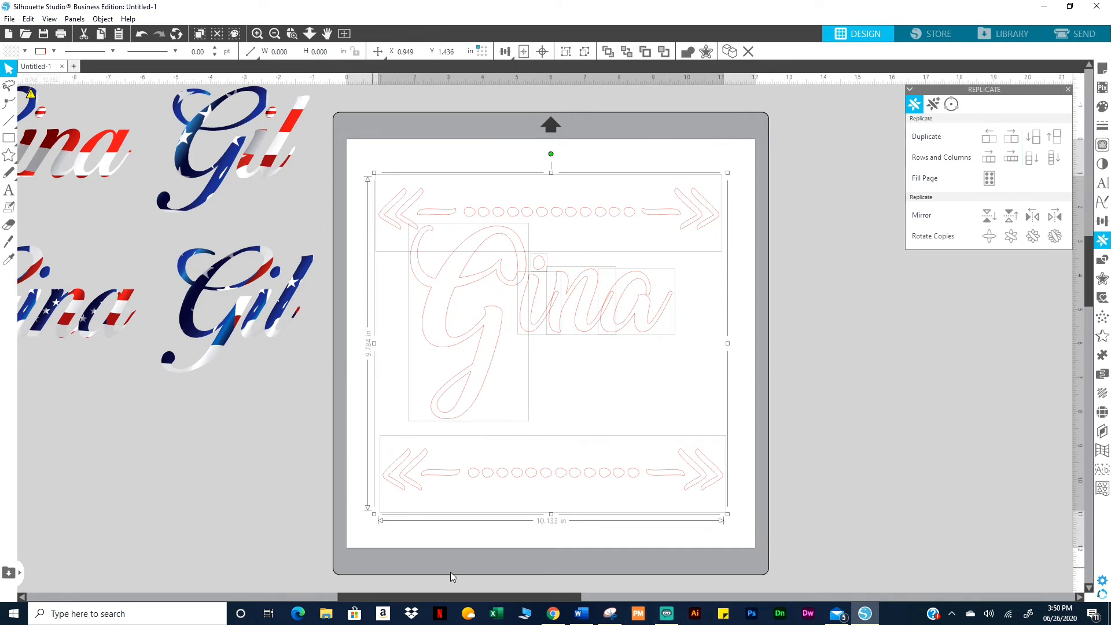
Fill the whole design with red
left_click(1101, 105)
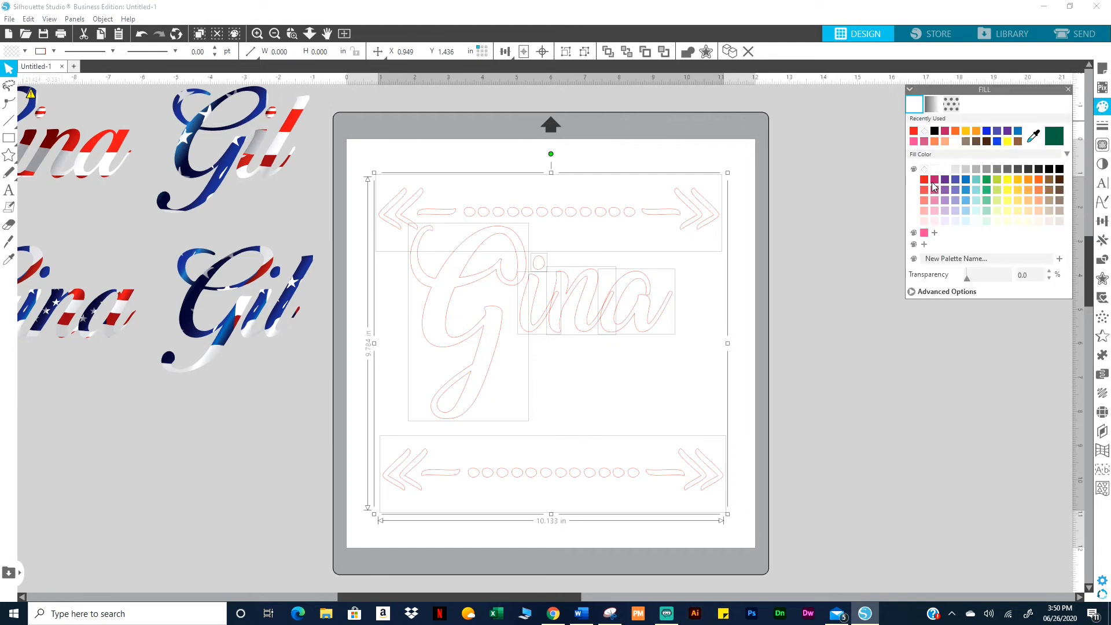
left_click(924, 179)
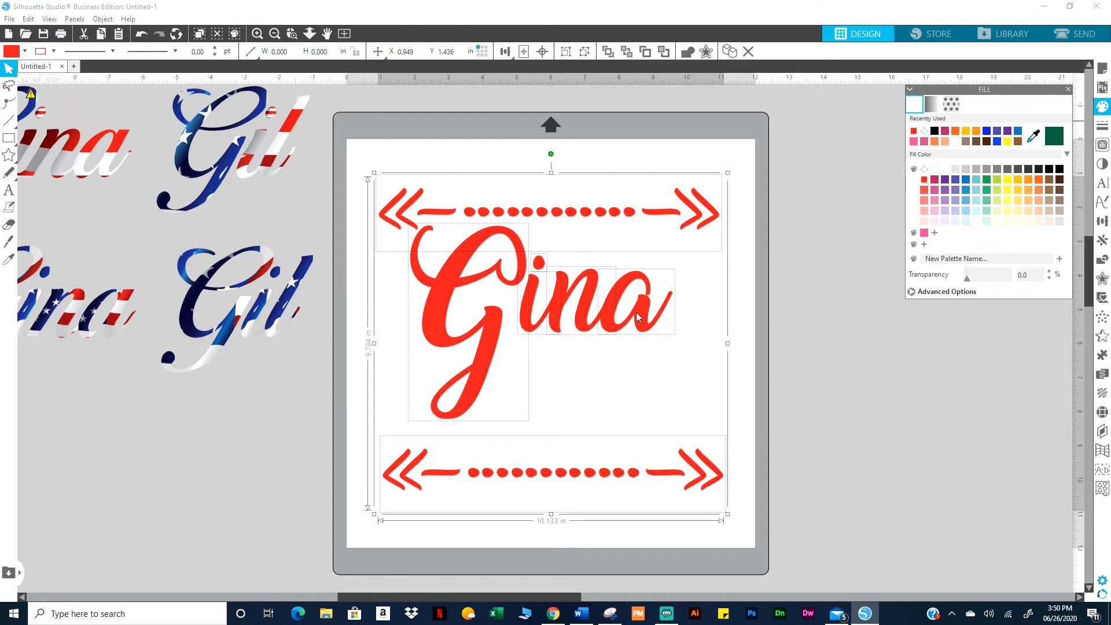
left_click(244, 428)
Nudge the top arrow border two steps higher
left_click(444, 211)
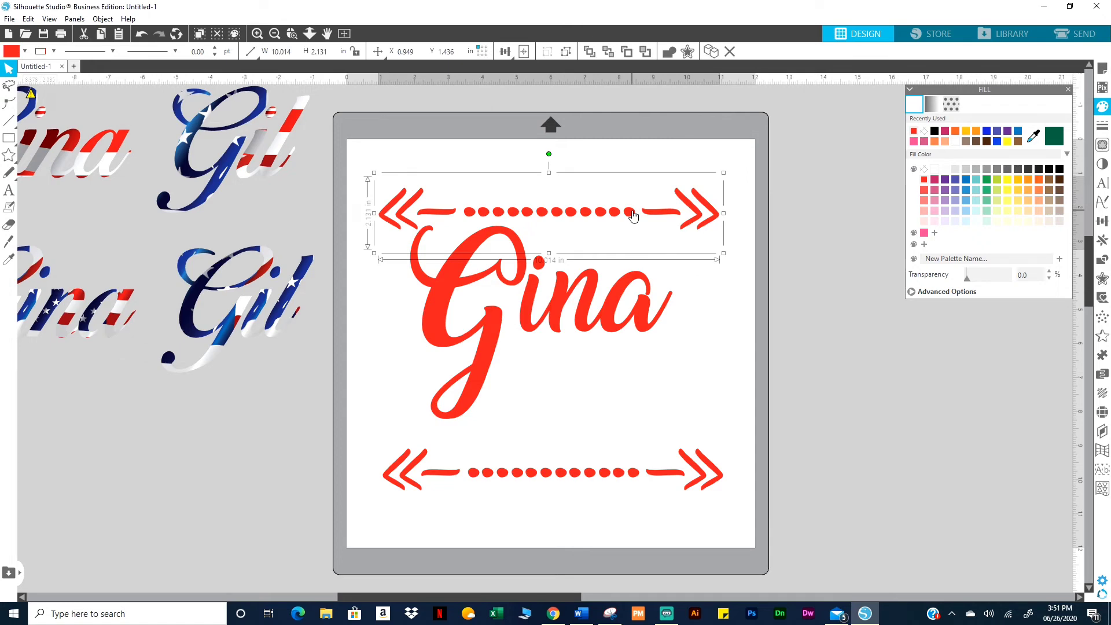
key("Up")
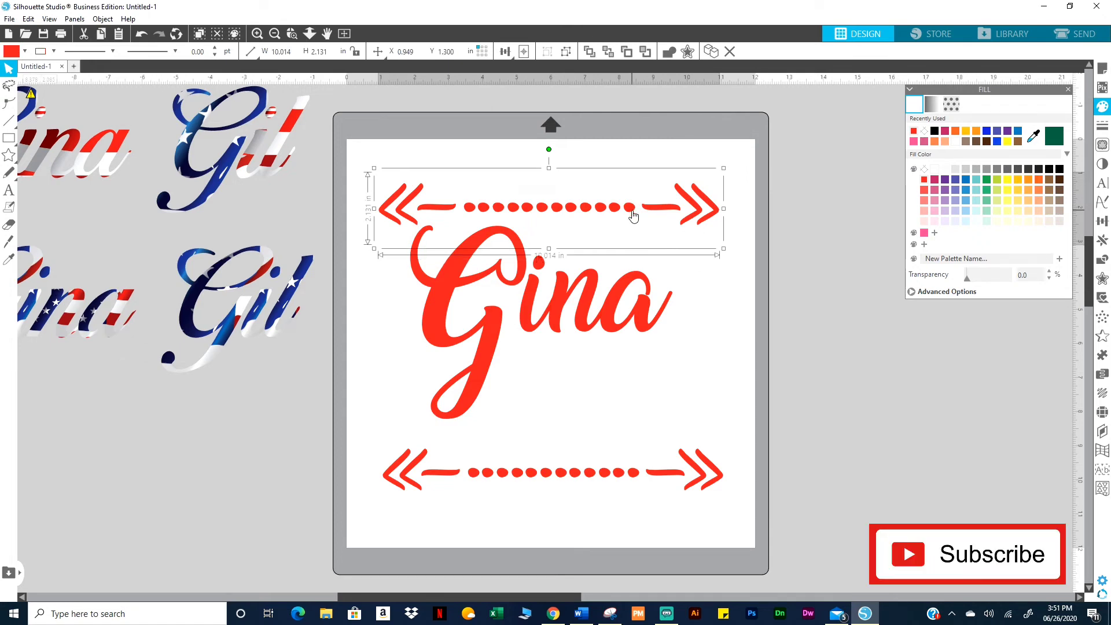
key("Up")
key("Up")
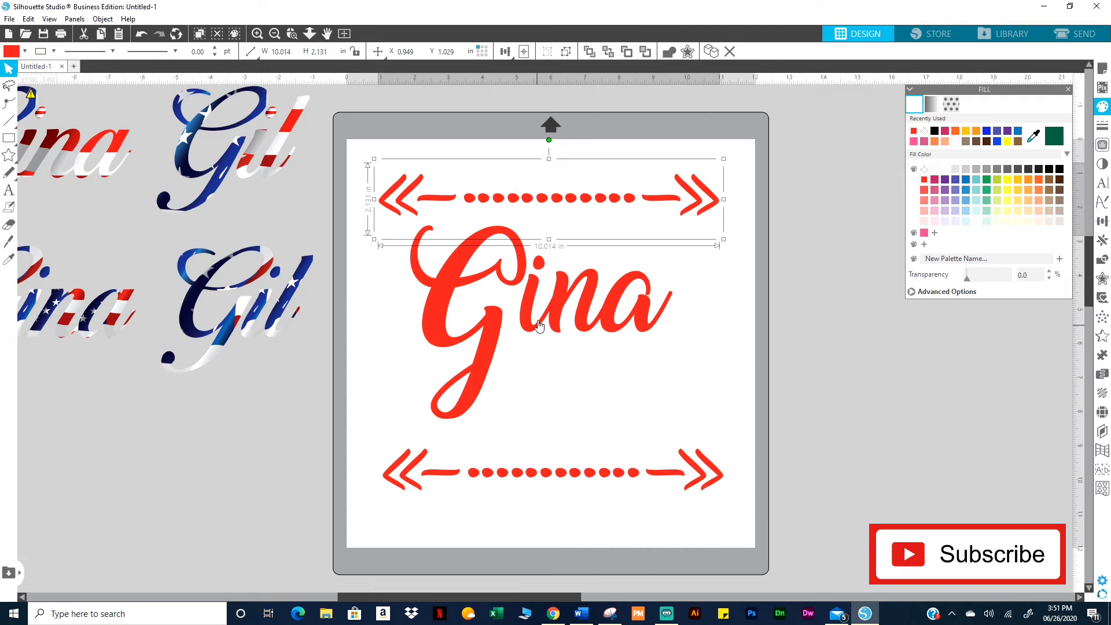
left_click(316, 368)
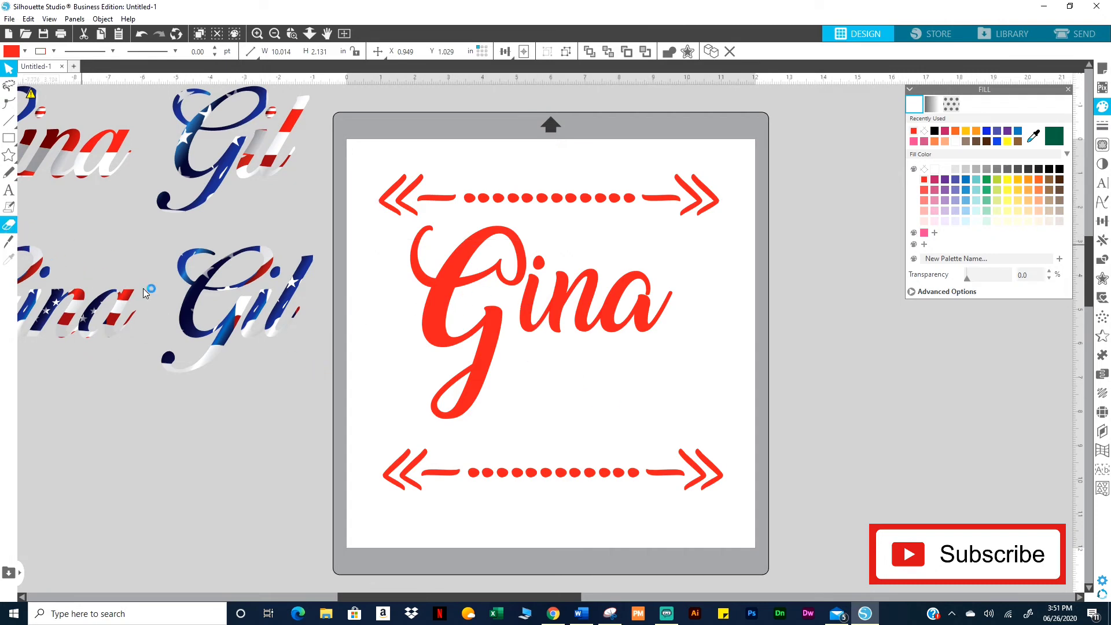
Delete the flag-patterned text samples beside the mat and start a new text object on the mat
left_click_drag(269, 391, 114, 168)
key("Delete")
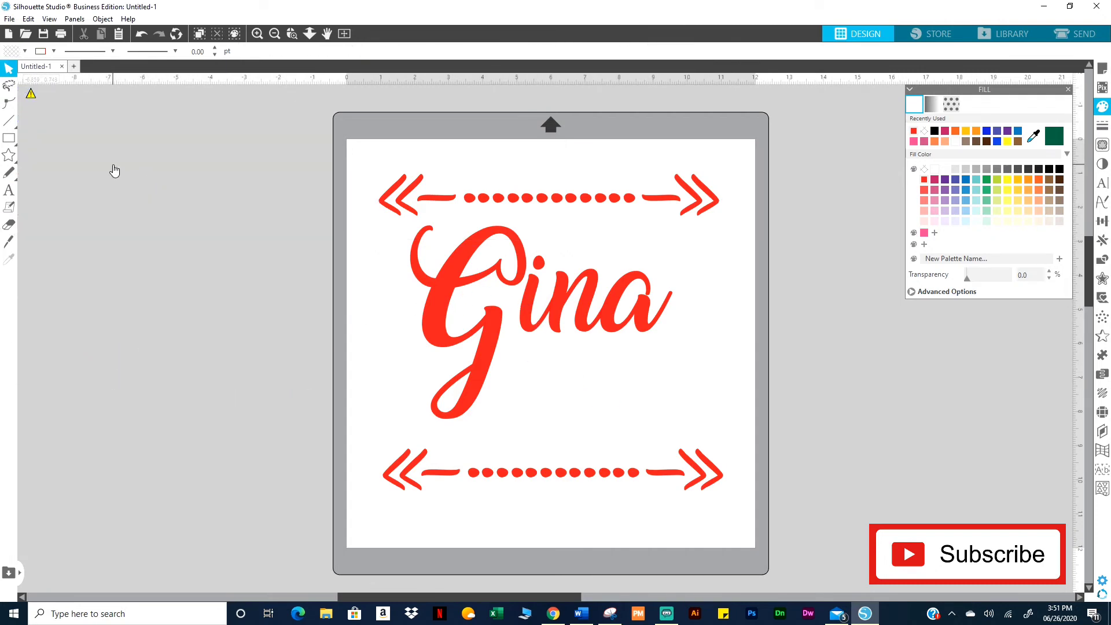
left_click(8, 192)
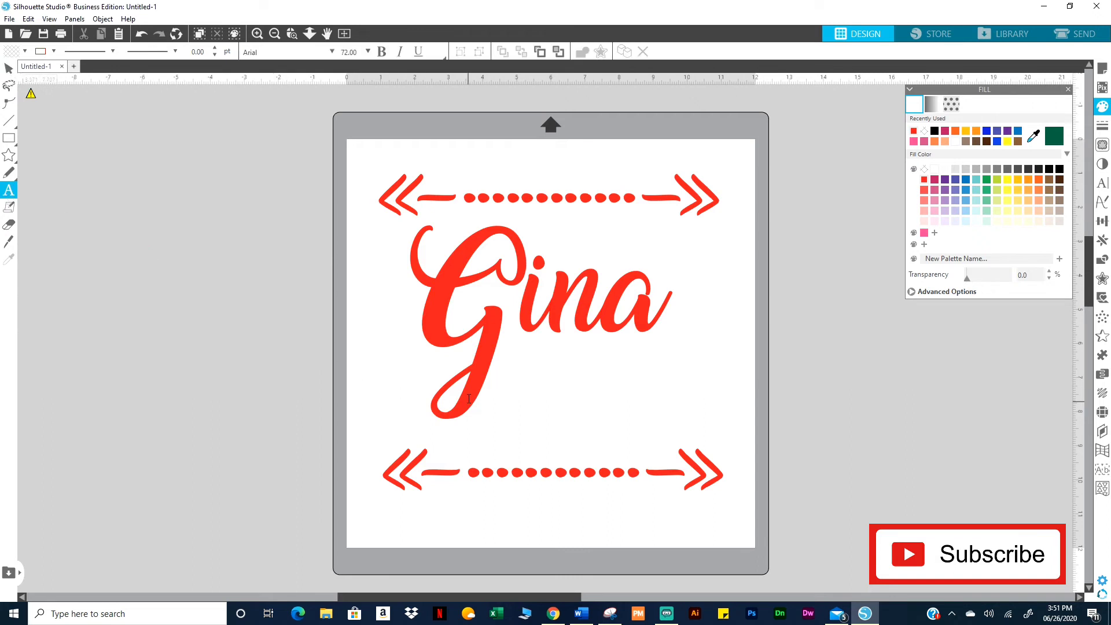
left_click(413, 388)
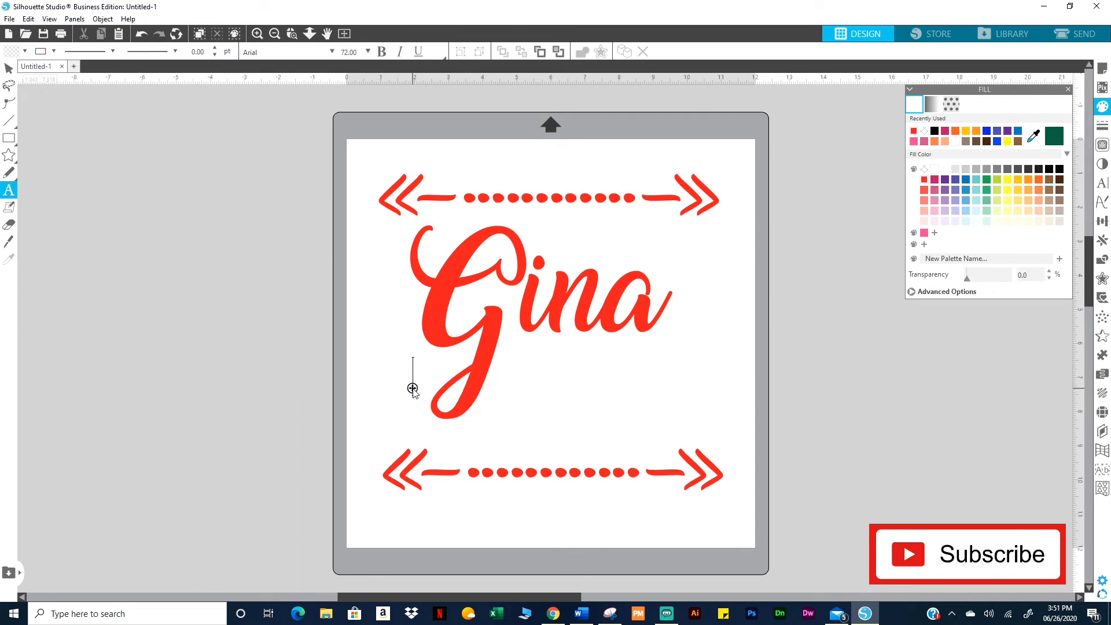
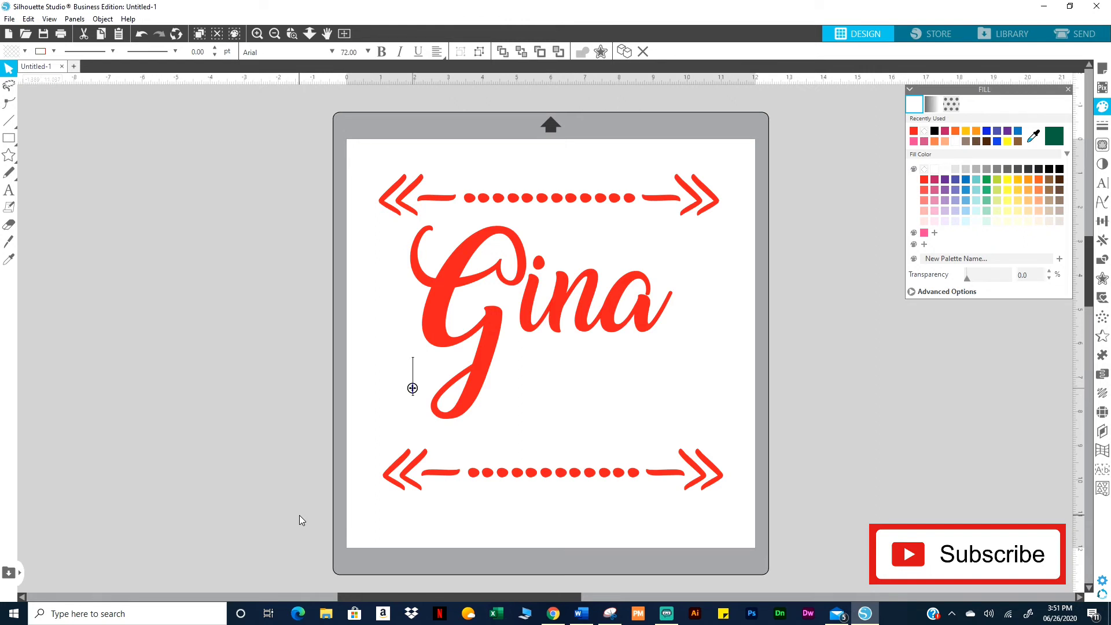
Type DESIGNER below Gina and set it in the Broadway font
type("DESIGNER")
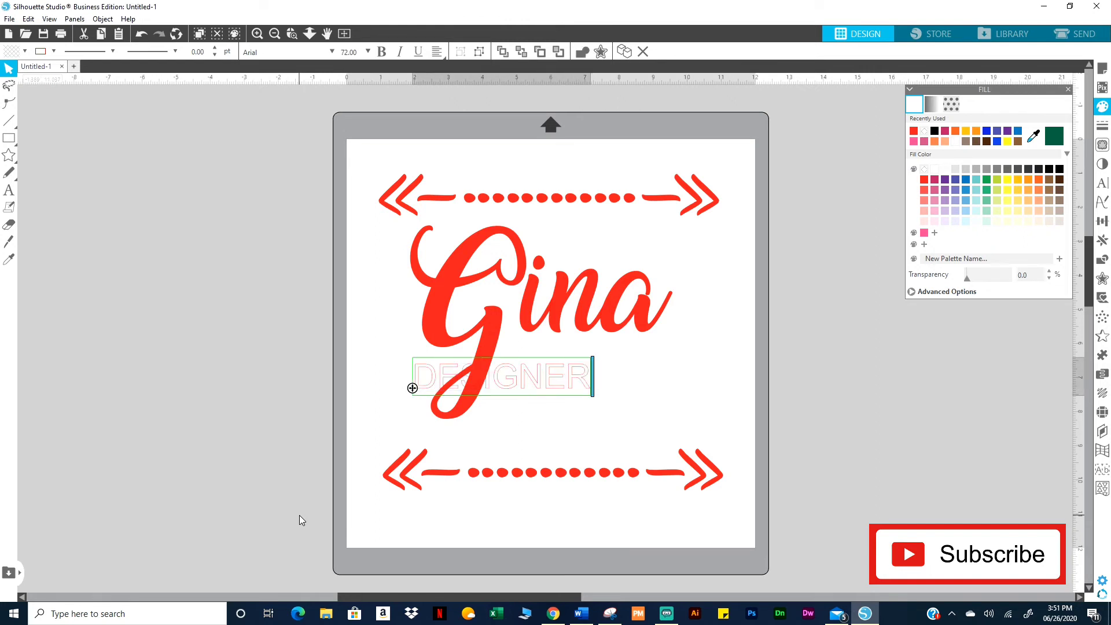
left_click(805, 403)
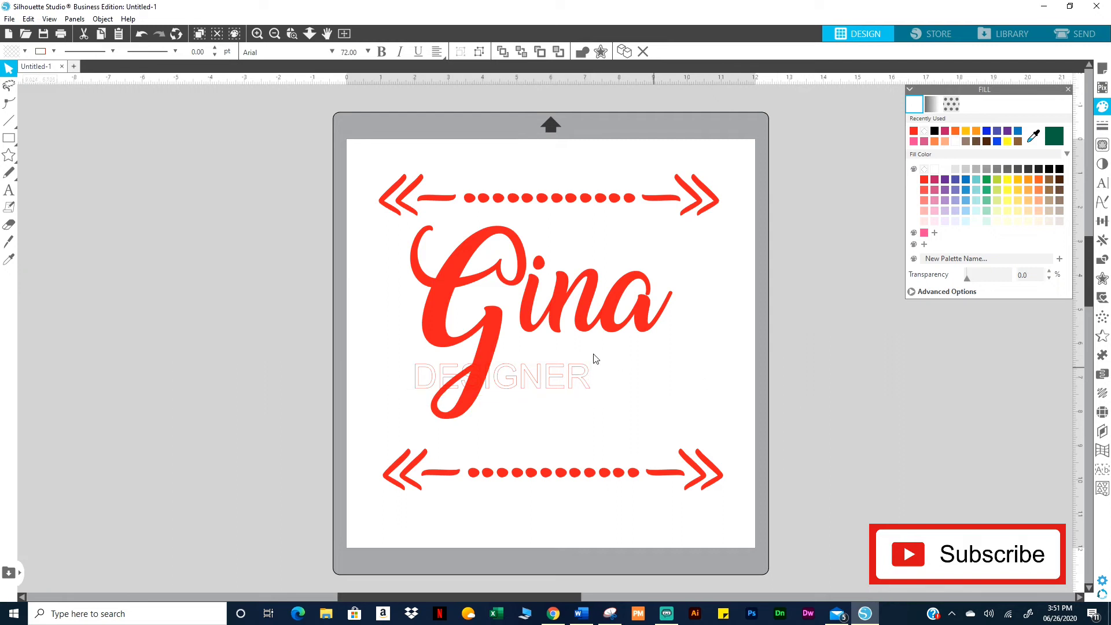
left_click_drag(584, 385, 591, 402)
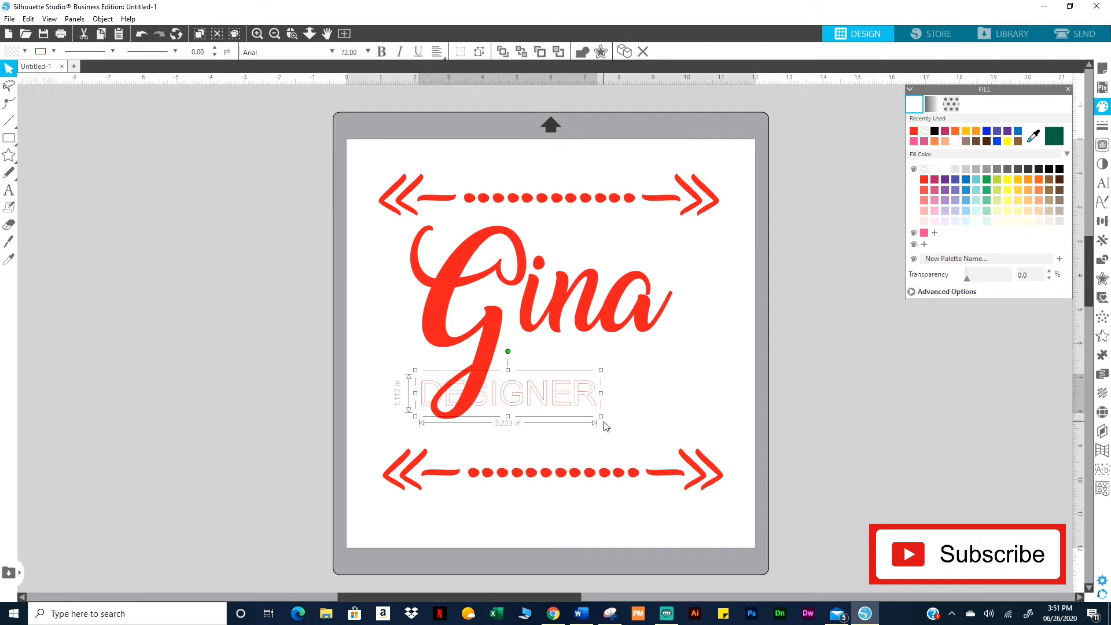
left_click(1102, 185)
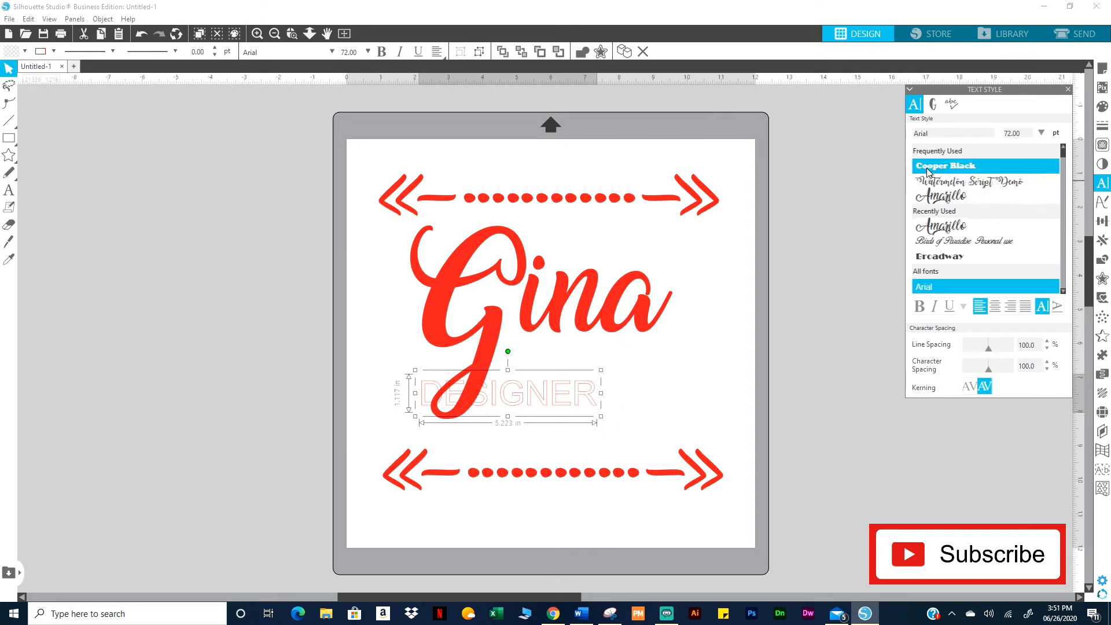
left_click(959, 255)
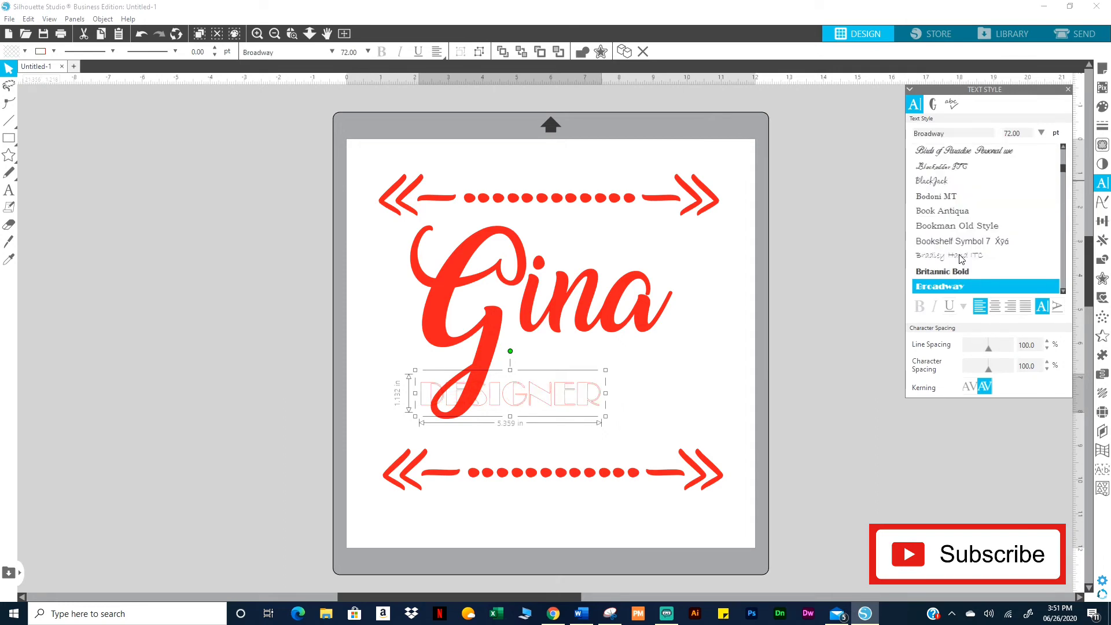
left_click(951, 272)
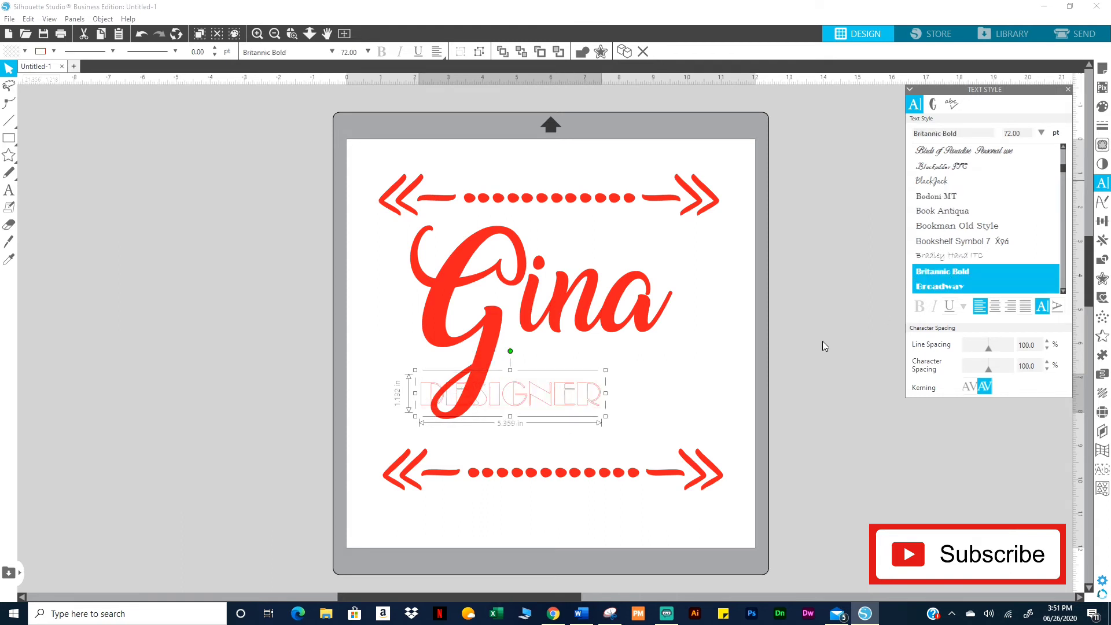
Enlarge DESIGNER to about 117 pt and fit it between the arrow dividers
left_click_drag(604, 417, 680, 430)
left_click_drag(711, 375, 738, 374)
left_click_drag(704, 419, 684, 423)
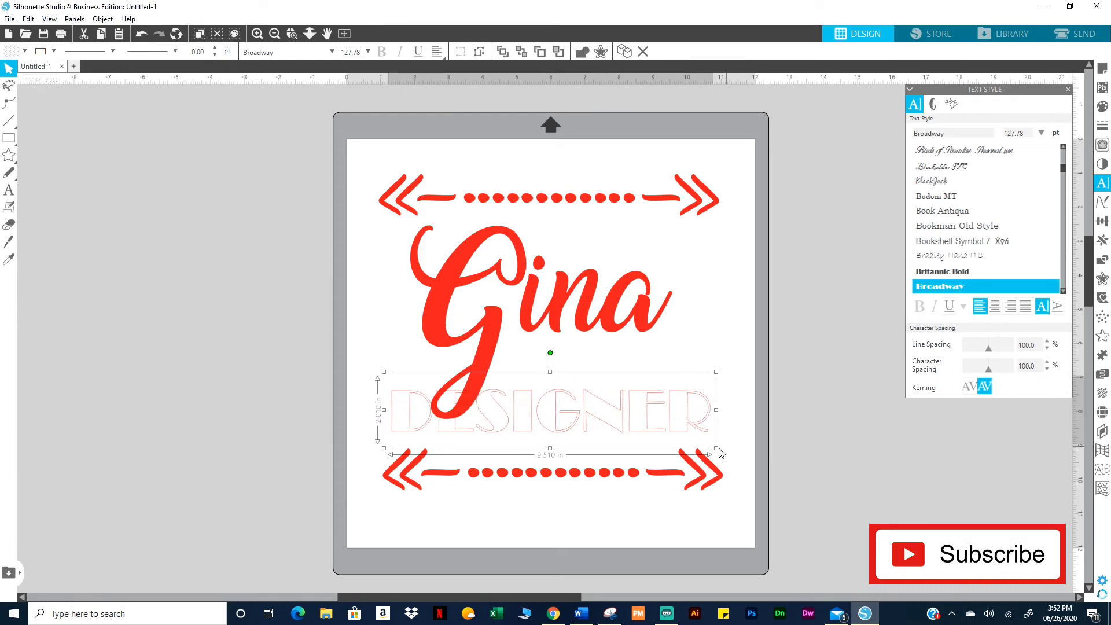
left_click_drag(716, 447, 693, 442)
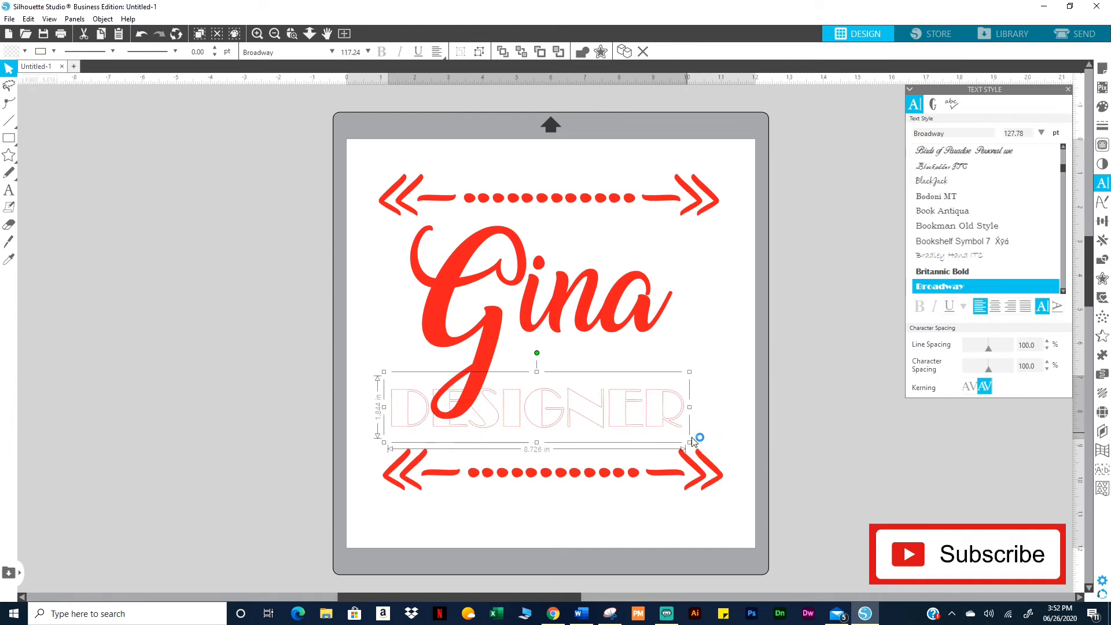
Raise DESIGNER over Gina's descender, stretch it to about 158 pt, and fill it solid black
left_click(666, 418)
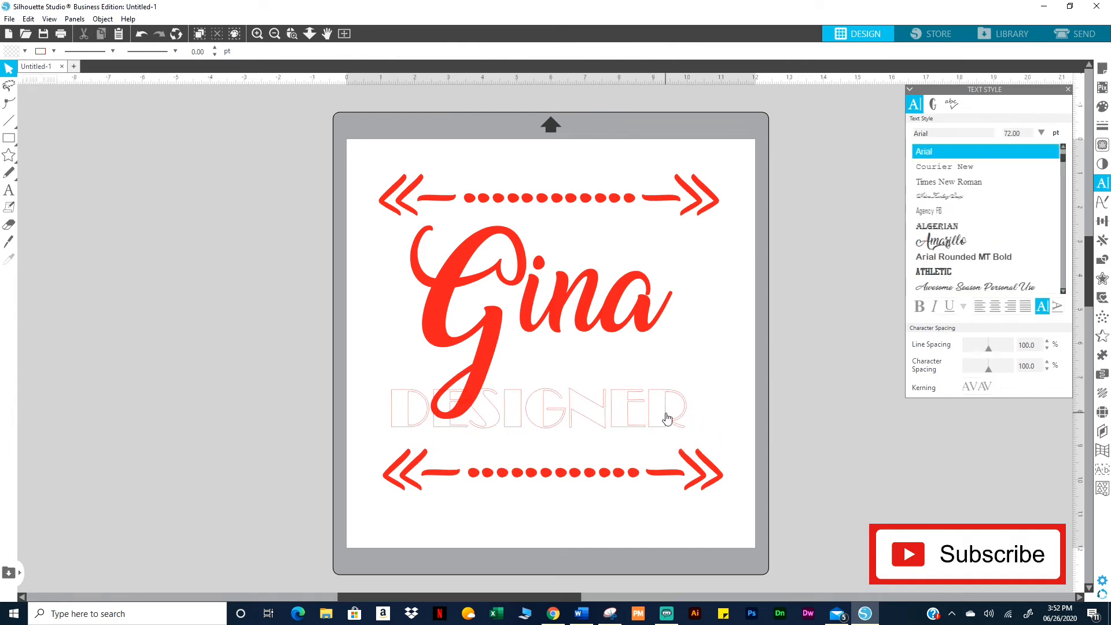
left_click_drag(667, 417, 673, 397)
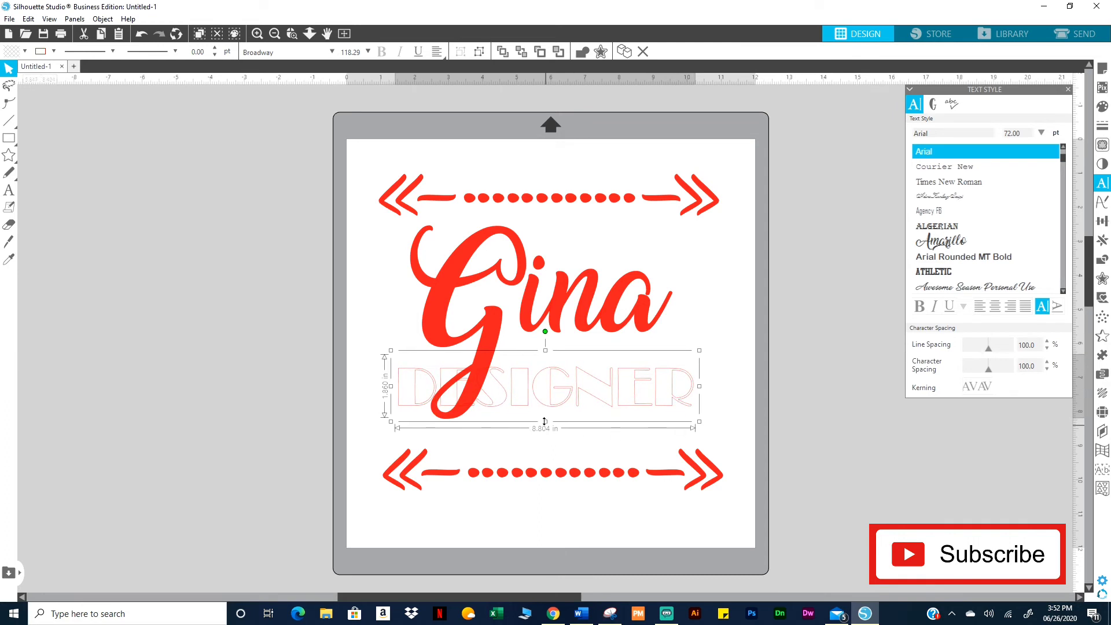
left_click_drag(545, 421, 546, 475)
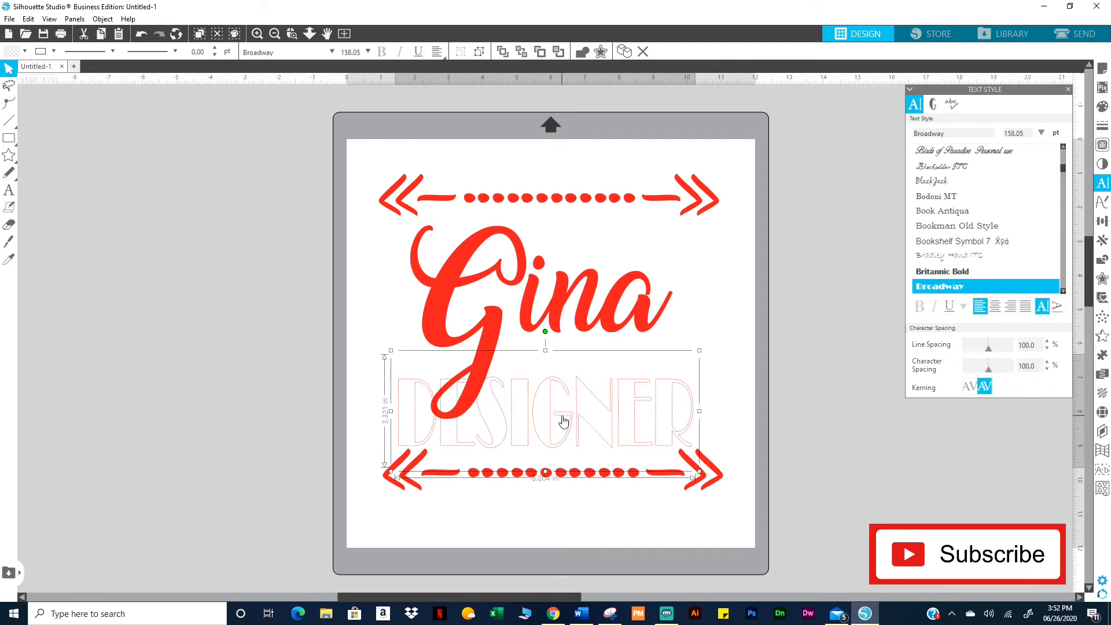
left_click_drag(563, 420, 564, 412)
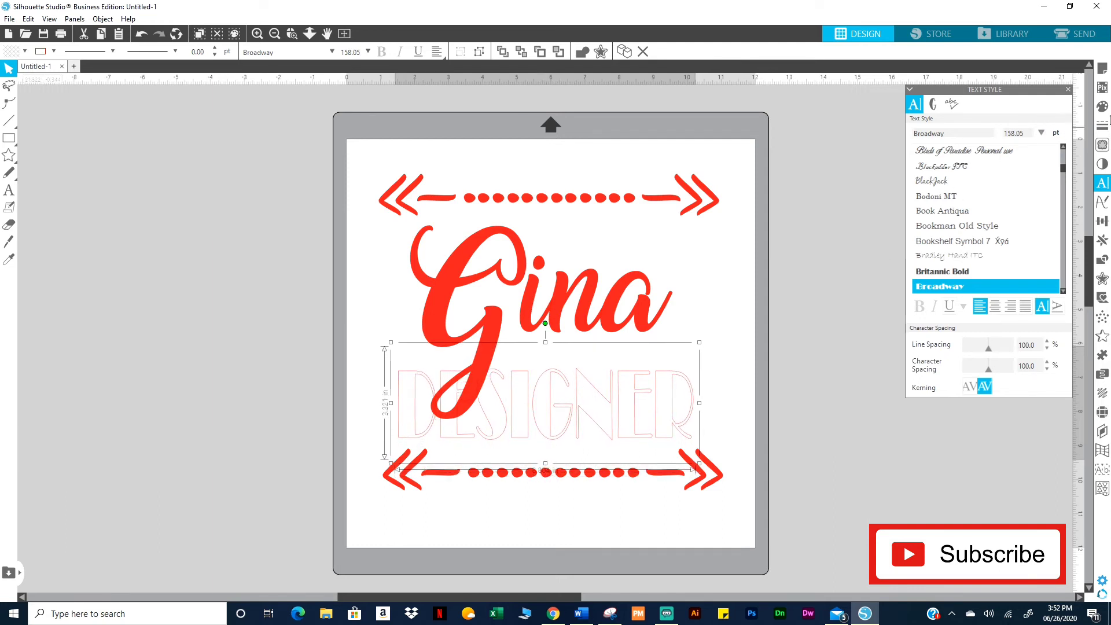
left_click(1102, 107)
left_click(1059, 170)
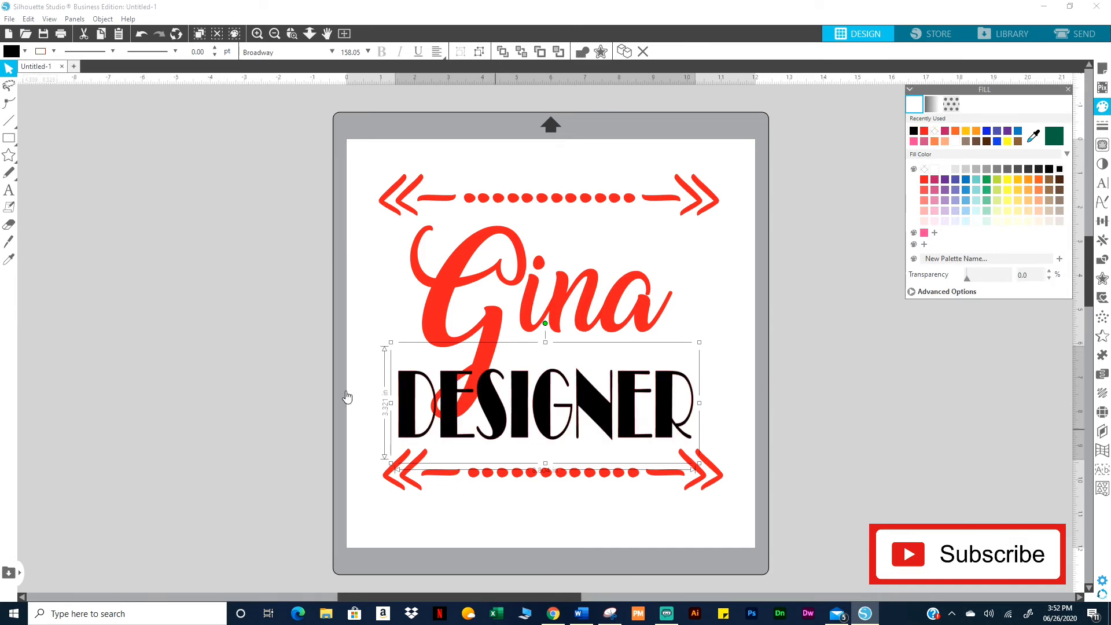
Set DESIGNER's line colour to none and send it behind the red Gina script
left_click(54, 52)
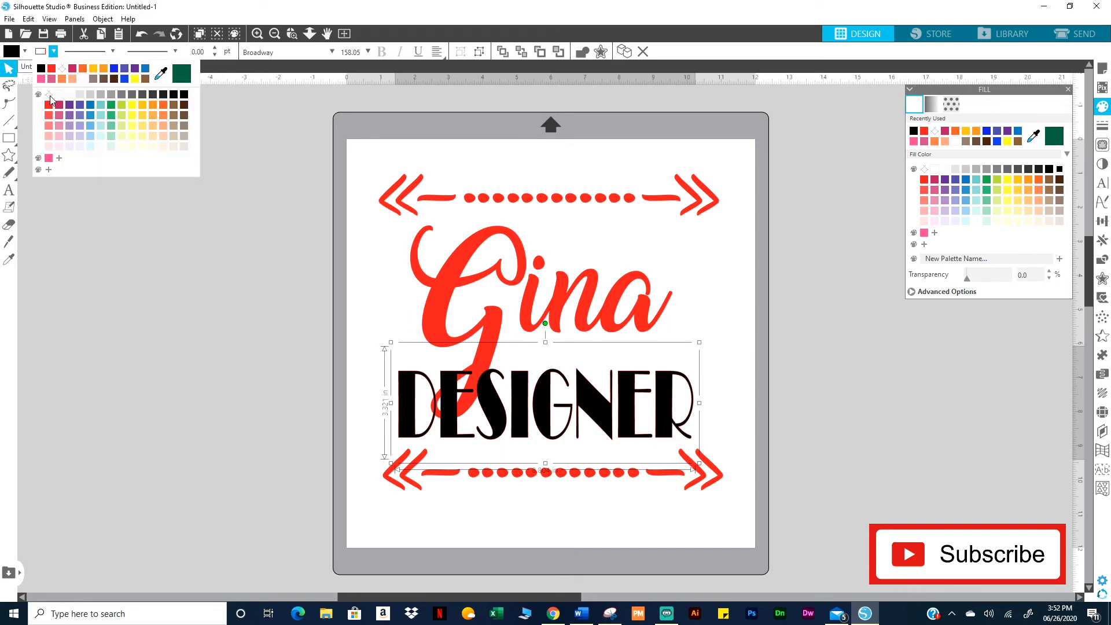
left_click(47, 95)
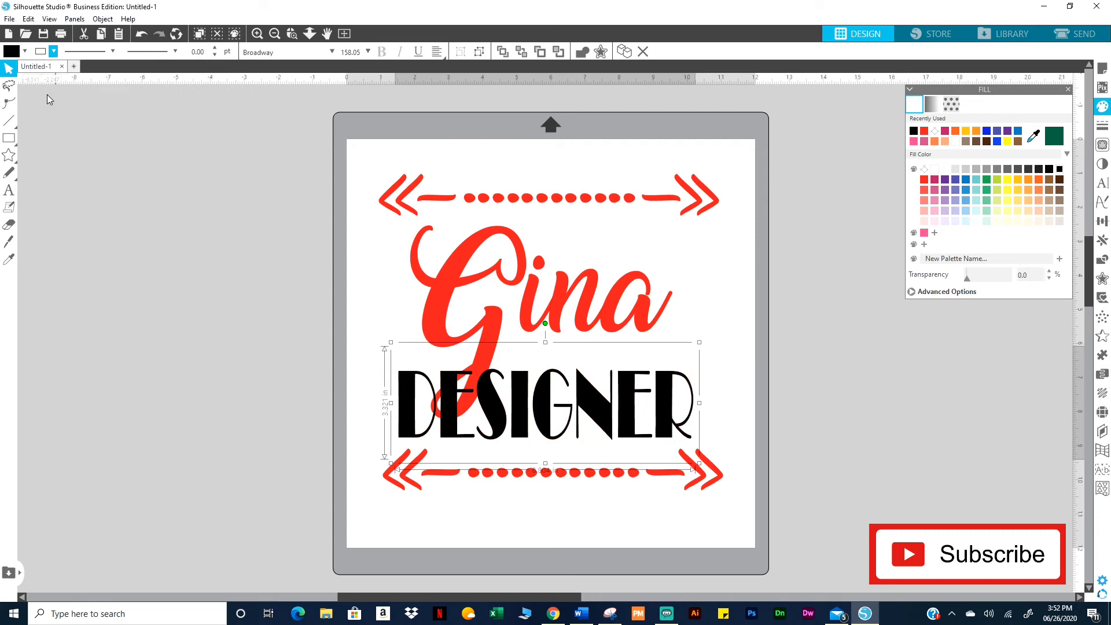
right_click(595, 399)
left_click(630, 327)
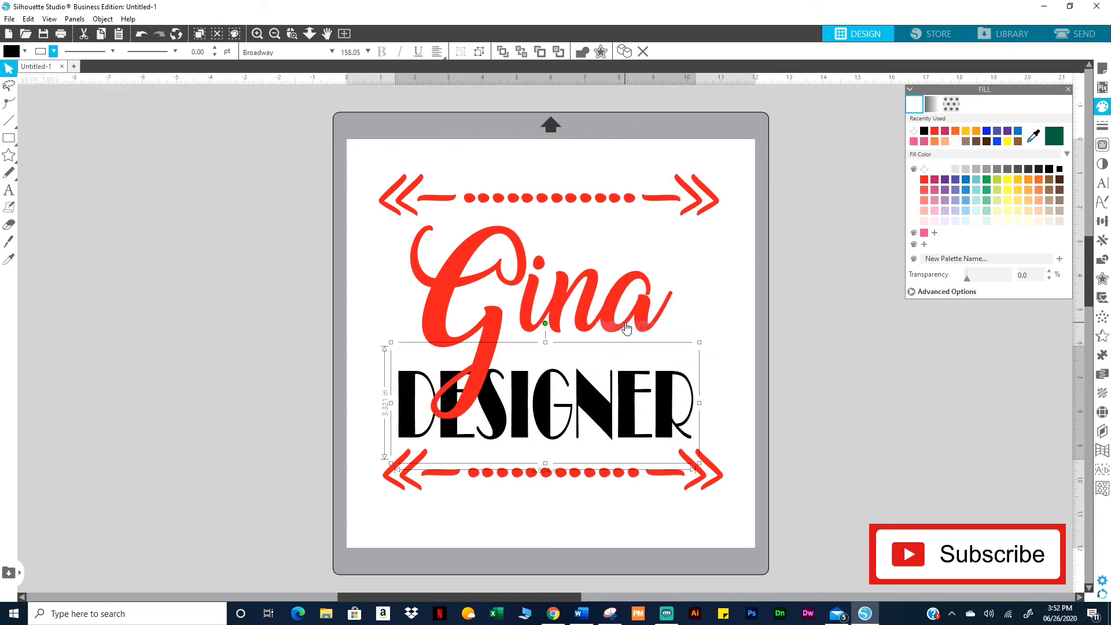
left_click(580, 324)
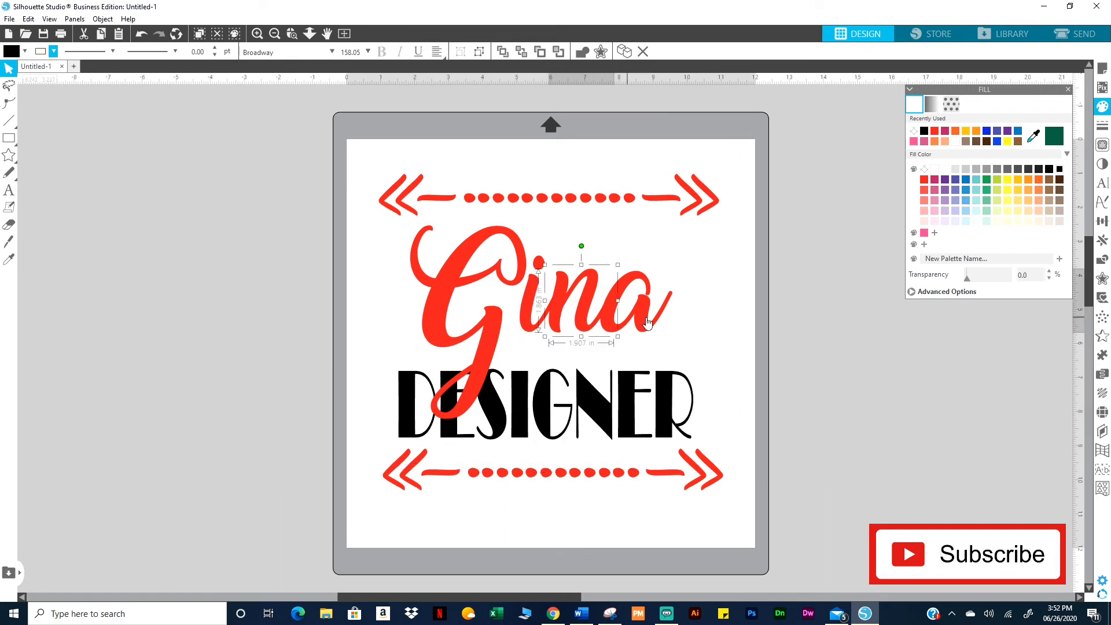
Group the Gina letters and stretch the script wider to the right
left_click_drag(808, 326, 356, 280)
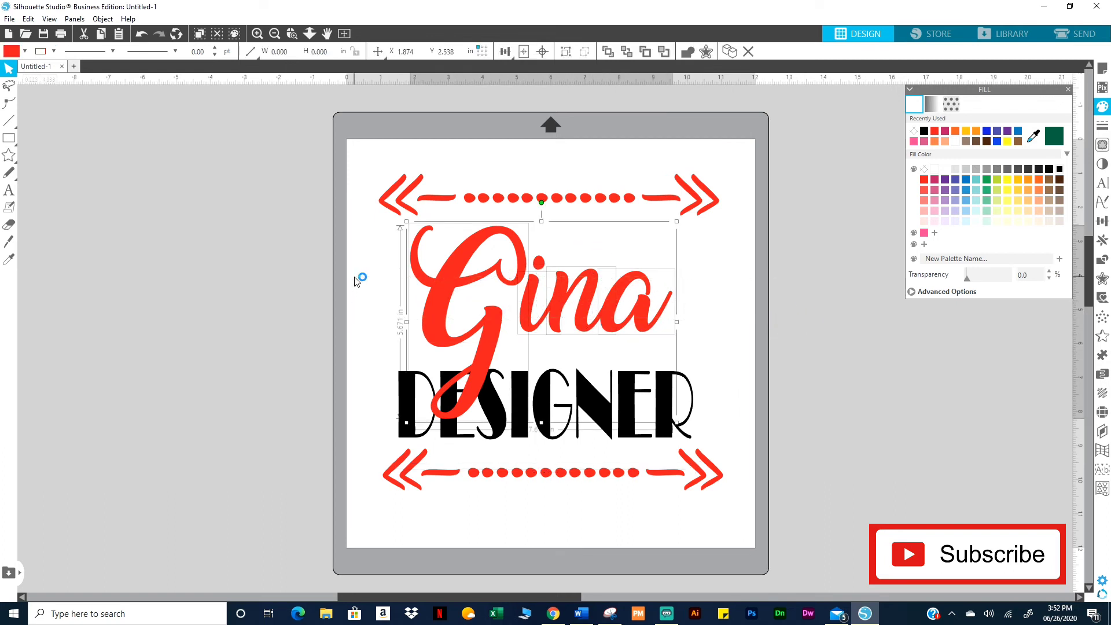
right_click(556, 300)
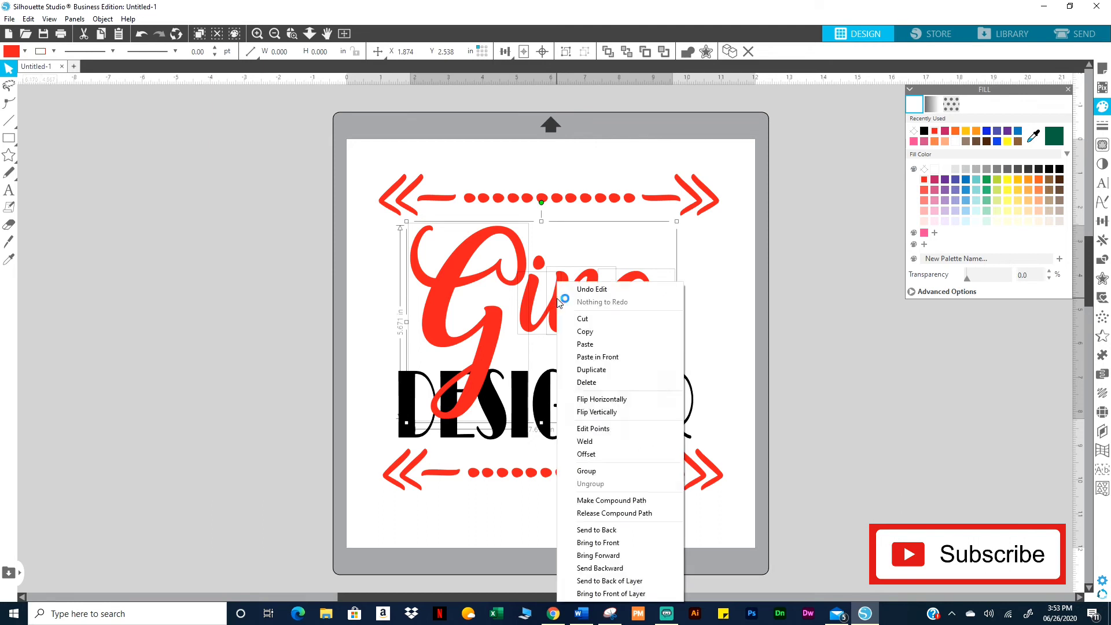
left_click(588, 469)
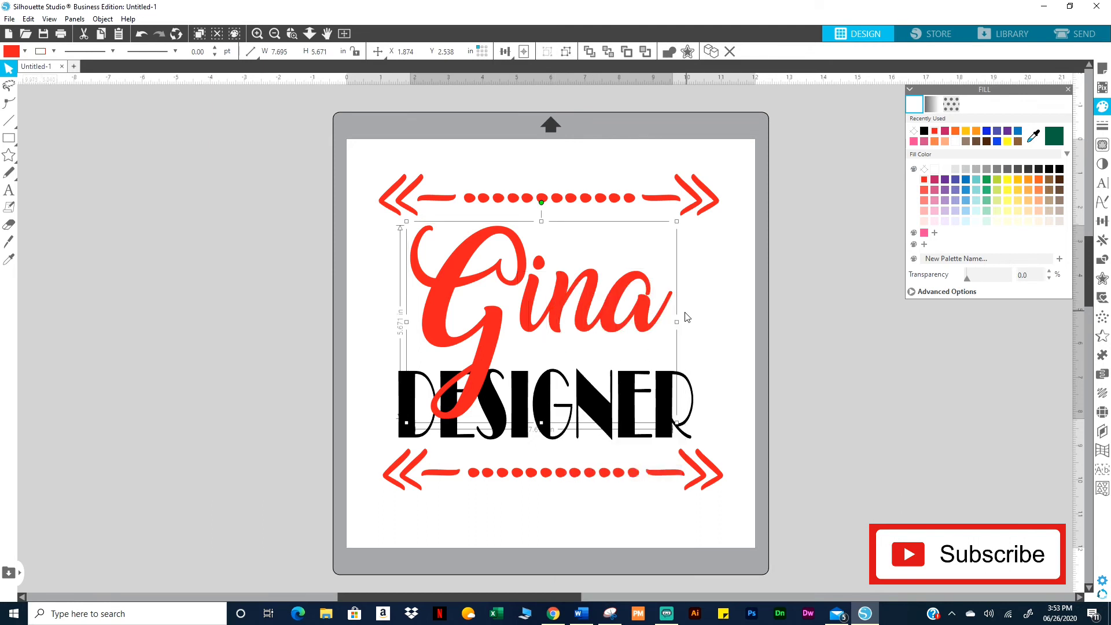
mouse_move(677, 322)
left_mouse_down()
mouse_move(730, 322)
mouse_move(664, 338)
mouse_move(664, 322)
left_mouse_up()
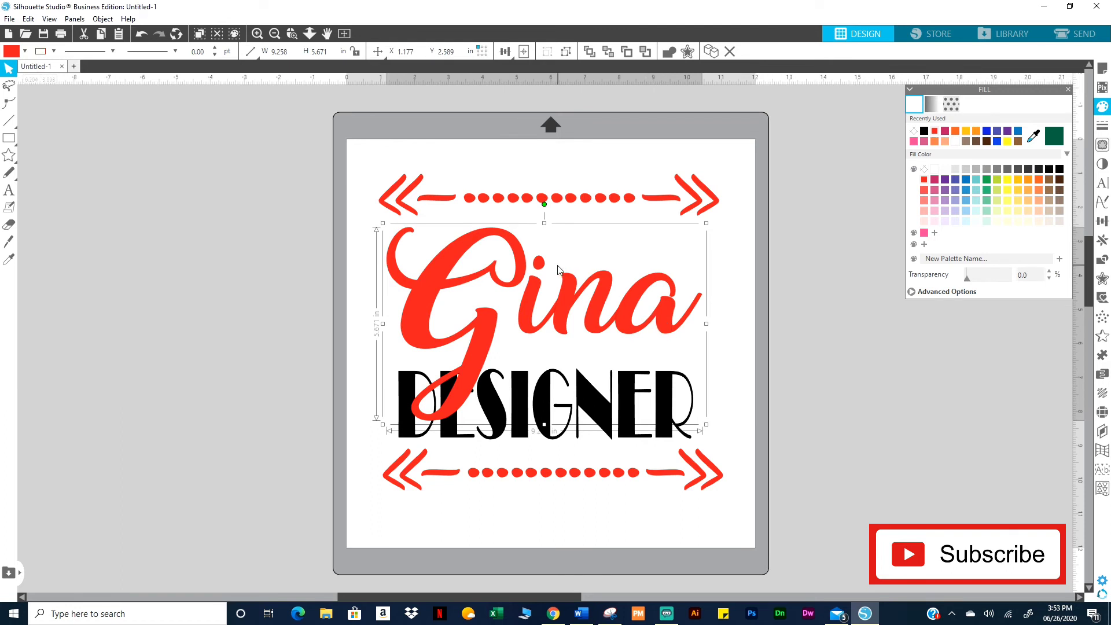
Group the i dot with the lettering and nudge the group slightly lower
left_click(544, 268)
right_click(544, 268)
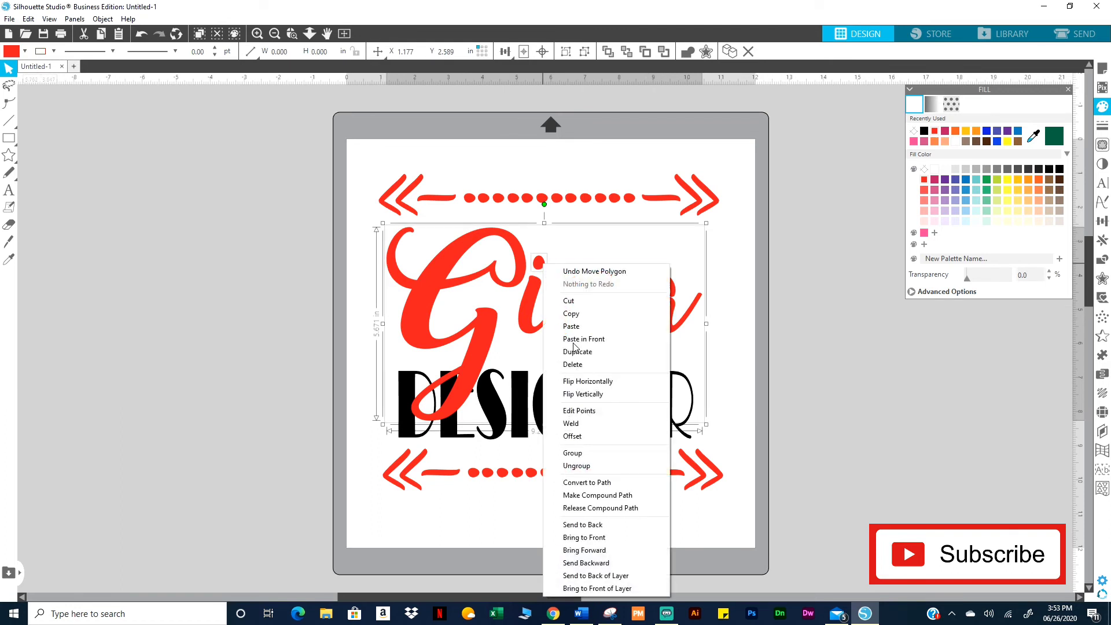
left_click(581, 453)
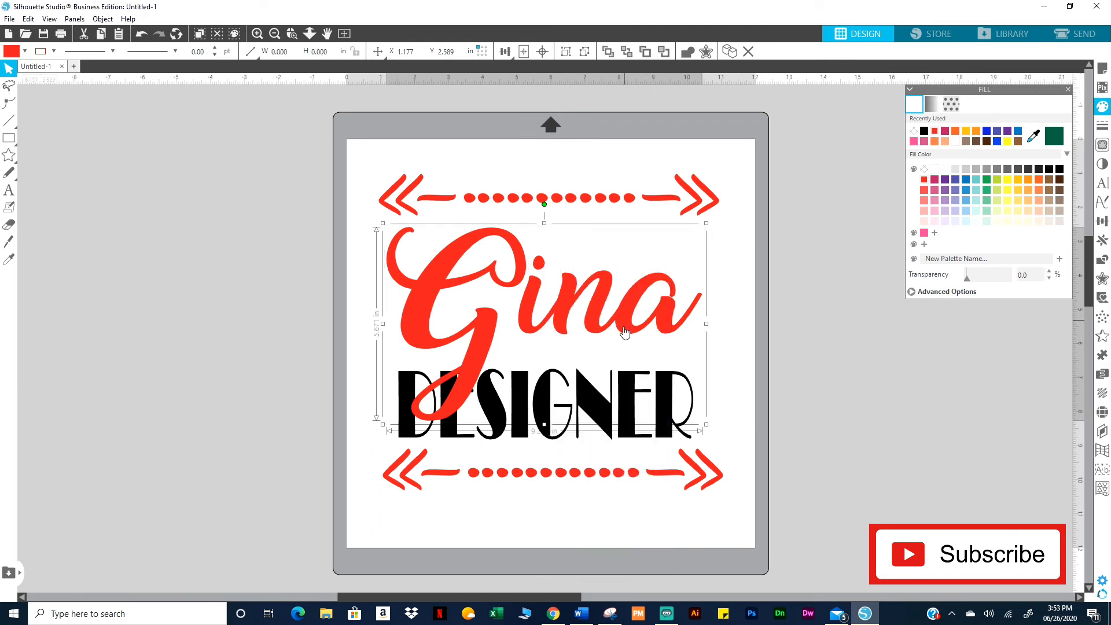
left_click_drag(624, 324, 627, 351)
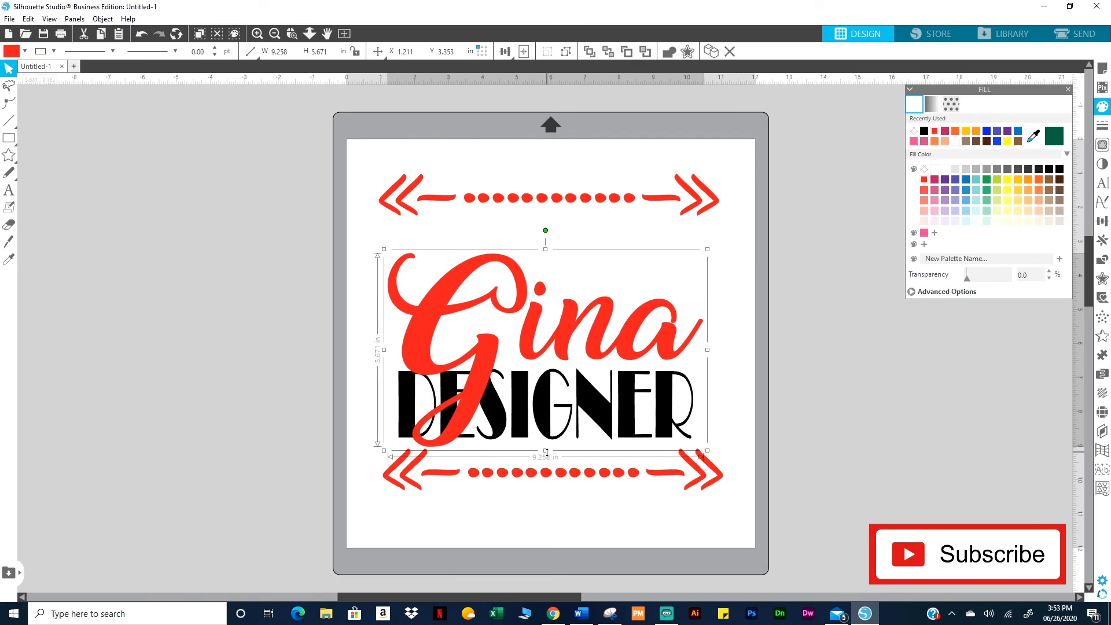
Shorten Gina, overlap it onto DESIGNER, narrow the pair to about 8.306 × 3.038 in, then ungroup
left_click_drag(546, 450, 577, 368)
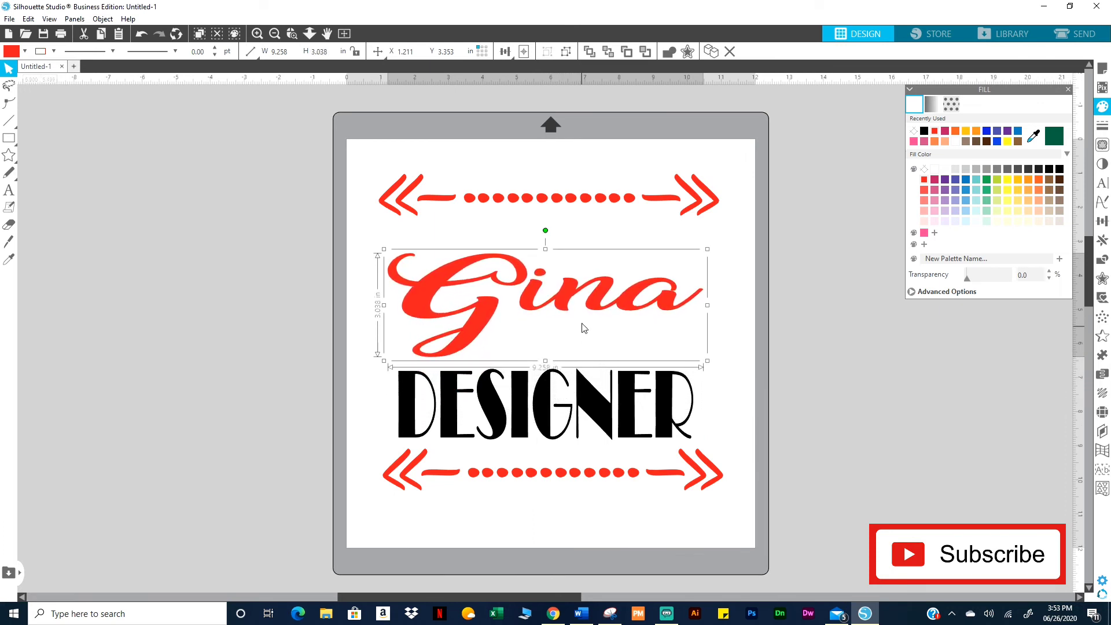
left_click_drag(600, 304, 597, 361)
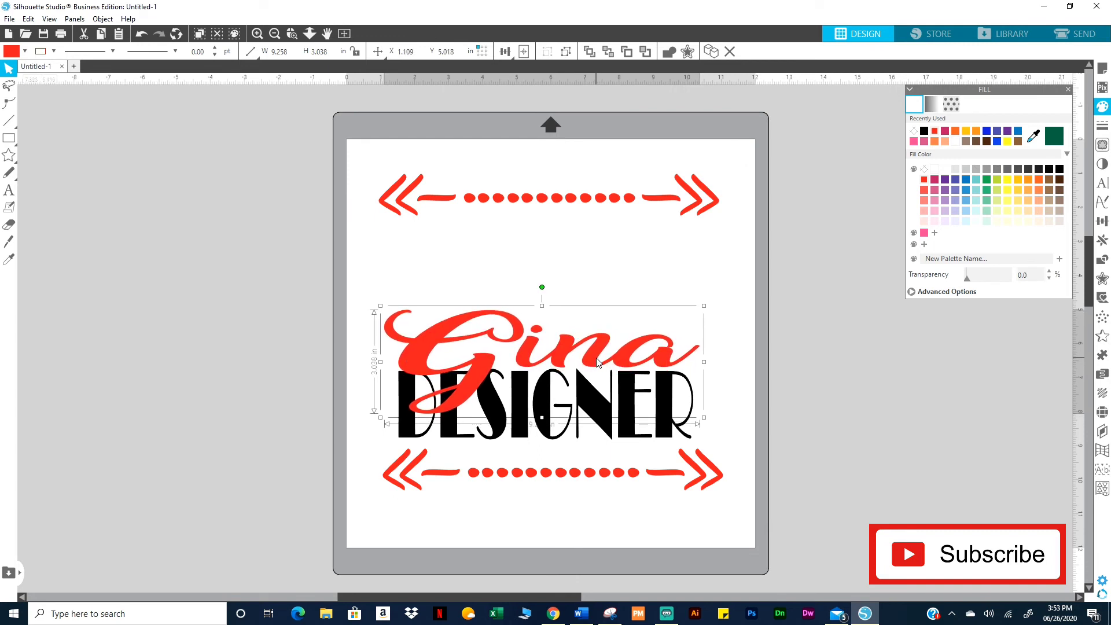
left_click_drag(704, 362, 667, 351)
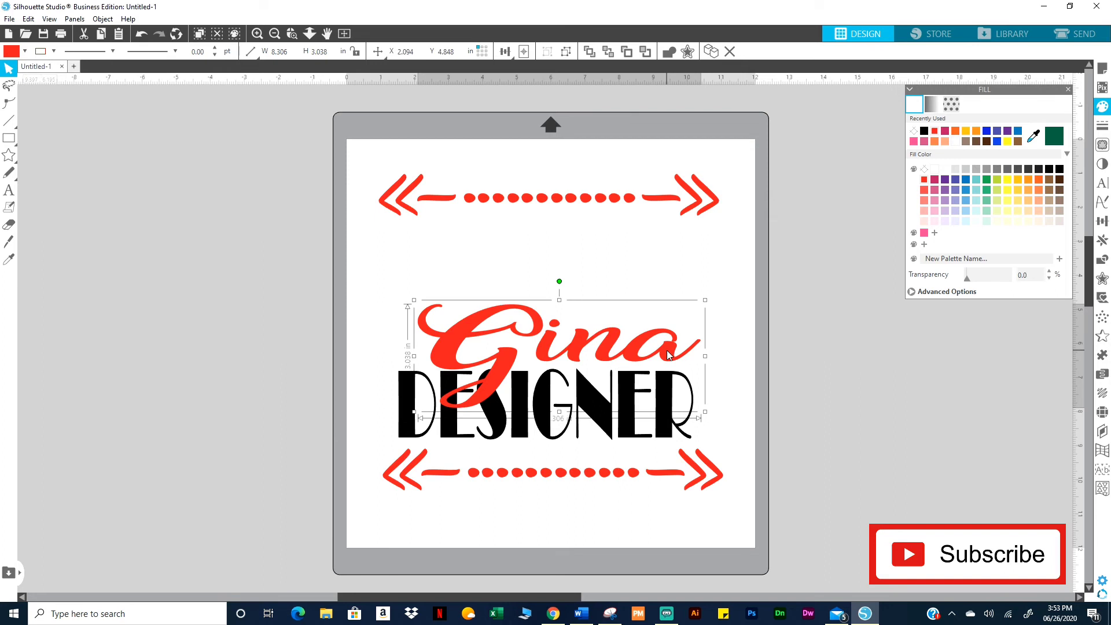
right_click(611, 350)
left_click(637, 219)
left_click(768, 335)
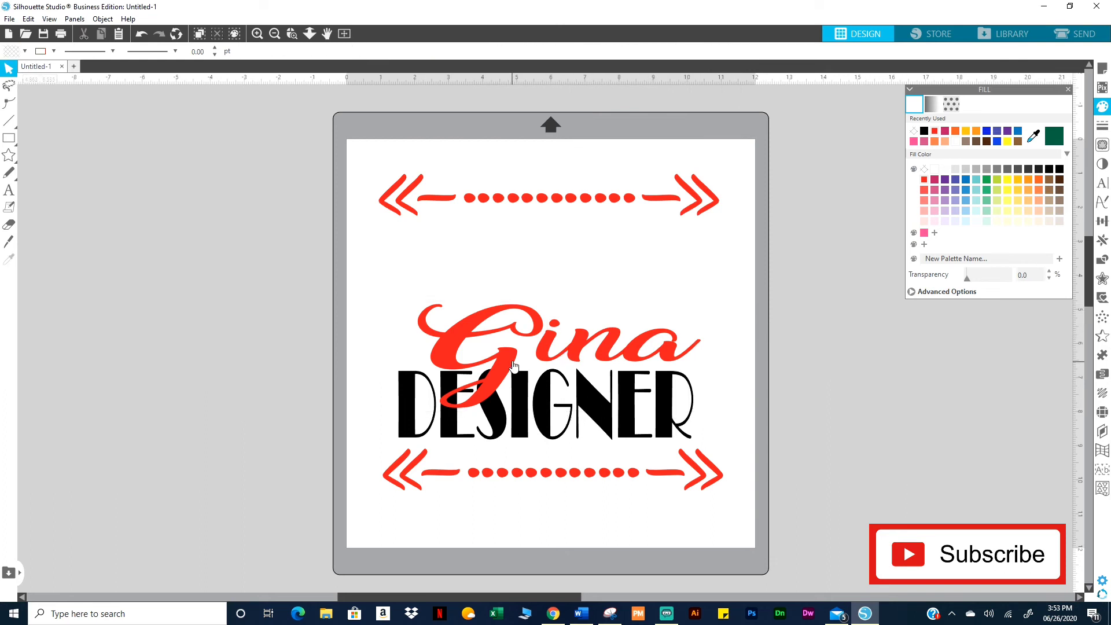
left_click_drag(511, 354, 512, 357)
Convert Gina to paths, nudge the G up, then regroup the letters and shift them left
right_click(501, 327)
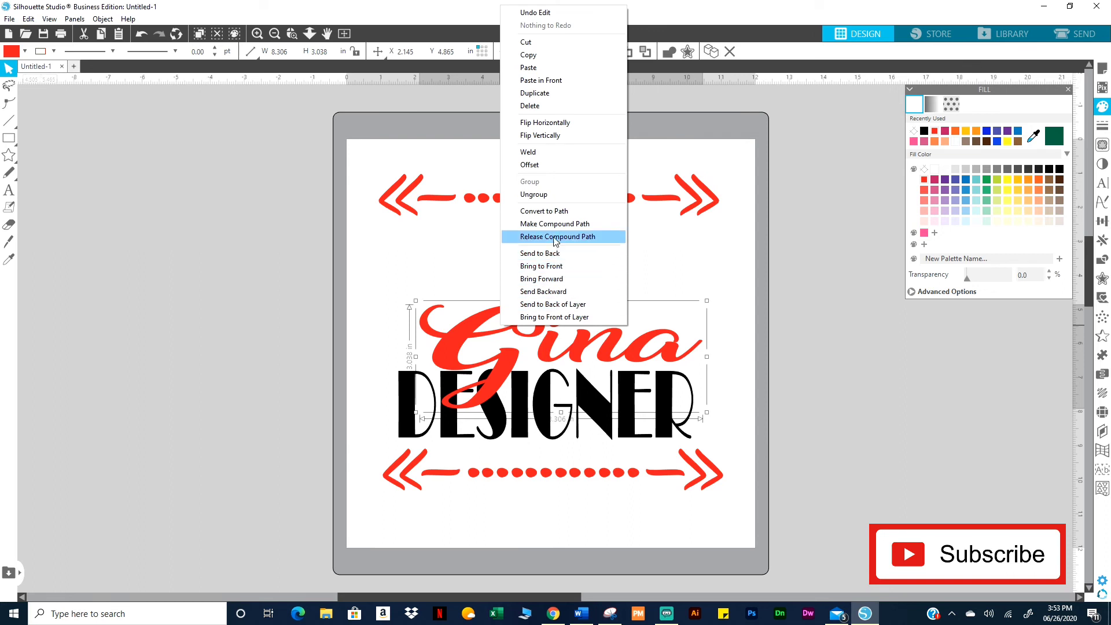
left_click(547, 211)
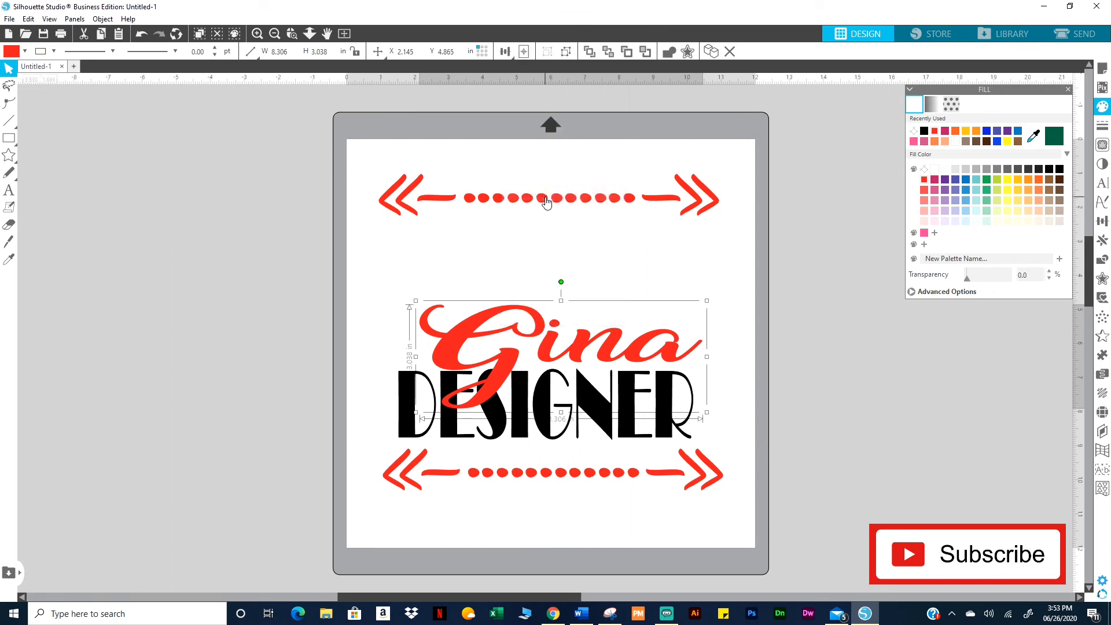
left_click(408, 342)
left_click_drag(460, 346, 467, 323)
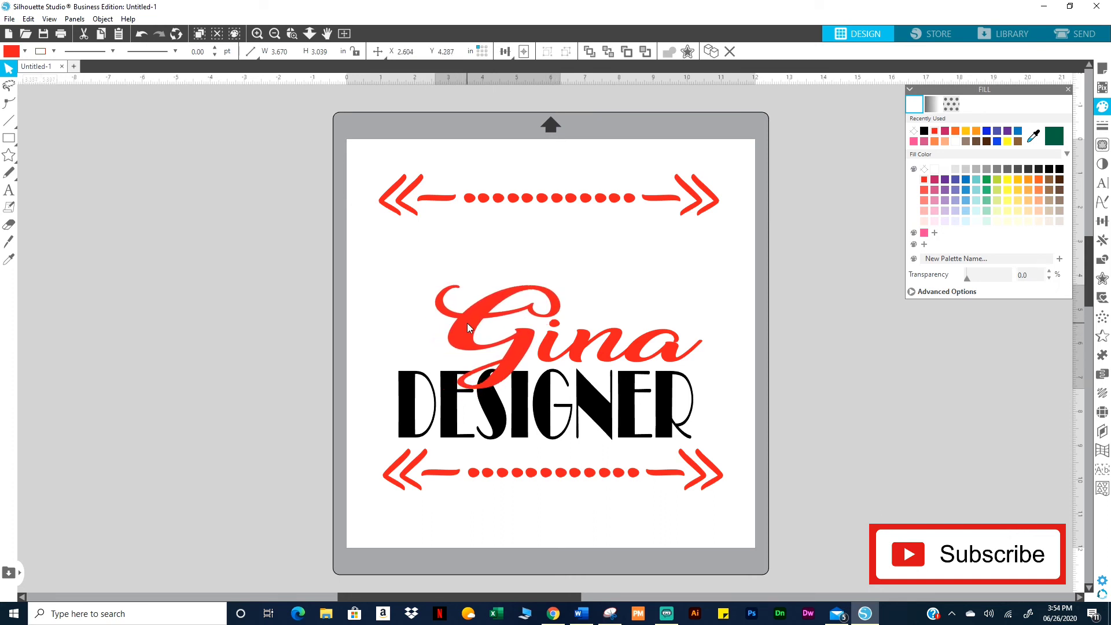
left_click_drag(752, 350, 453, 307)
right_click(552, 308)
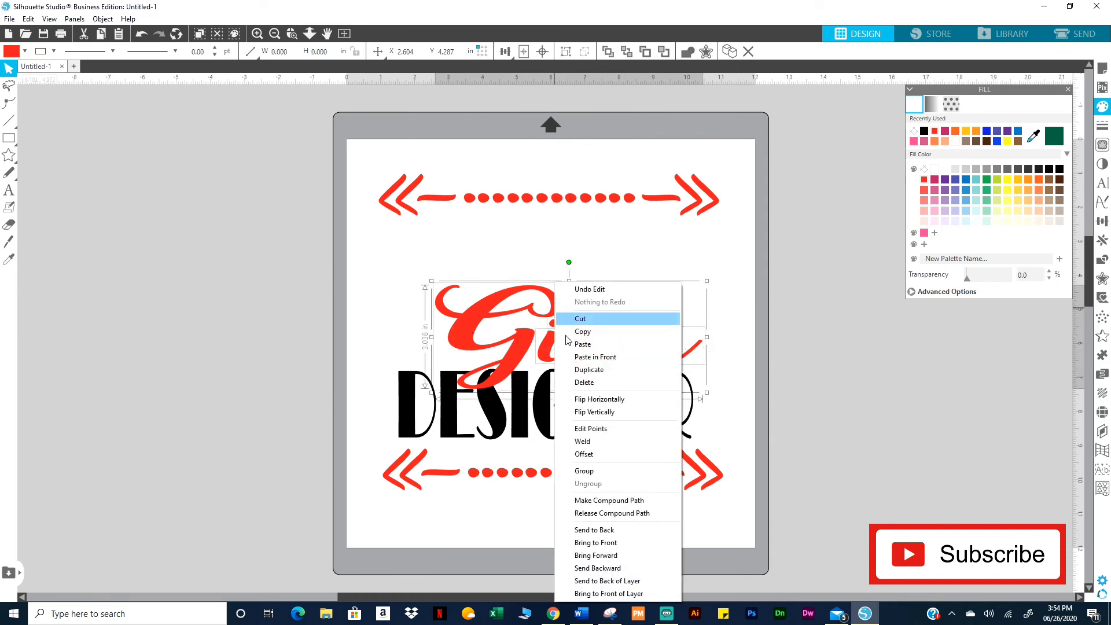
left_click(585, 471)
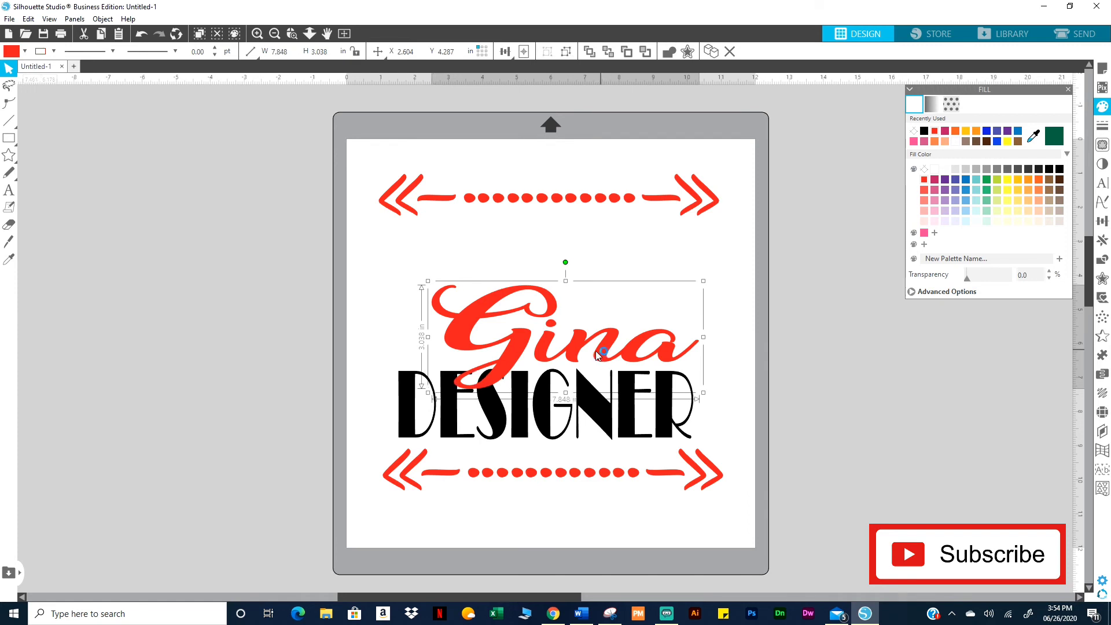
mouse_move(598, 354)
left_mouse_down()
mouse_move(579, 361)
mouse_move(612, 363)
left_mouse_up()
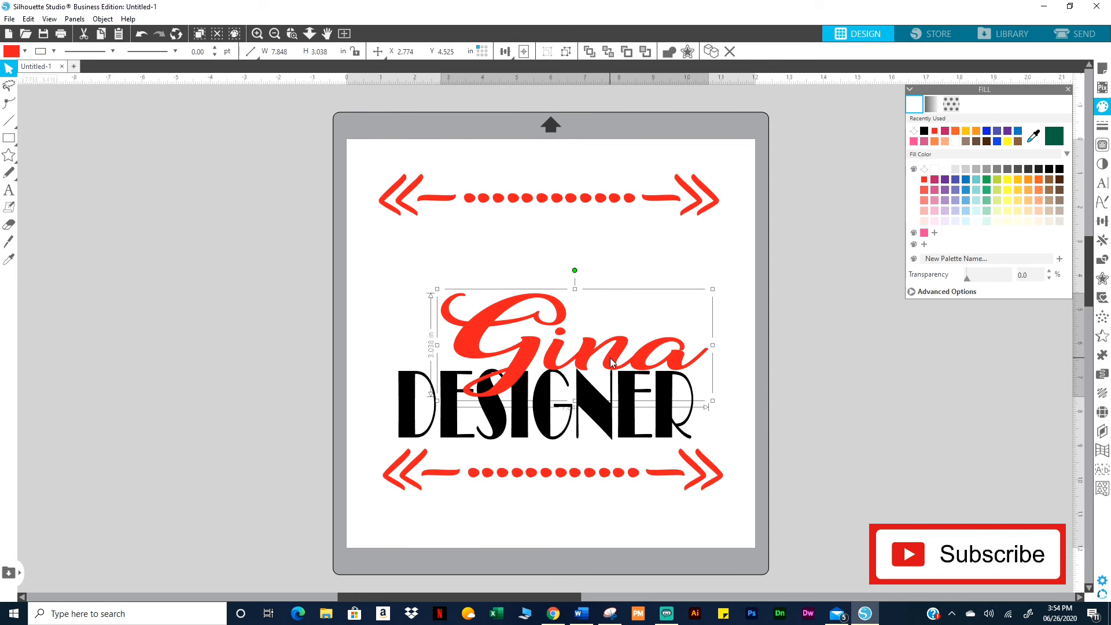
Move the top arrow border down above Gina, fill it black, and remove its outline
left_click(688, 219)
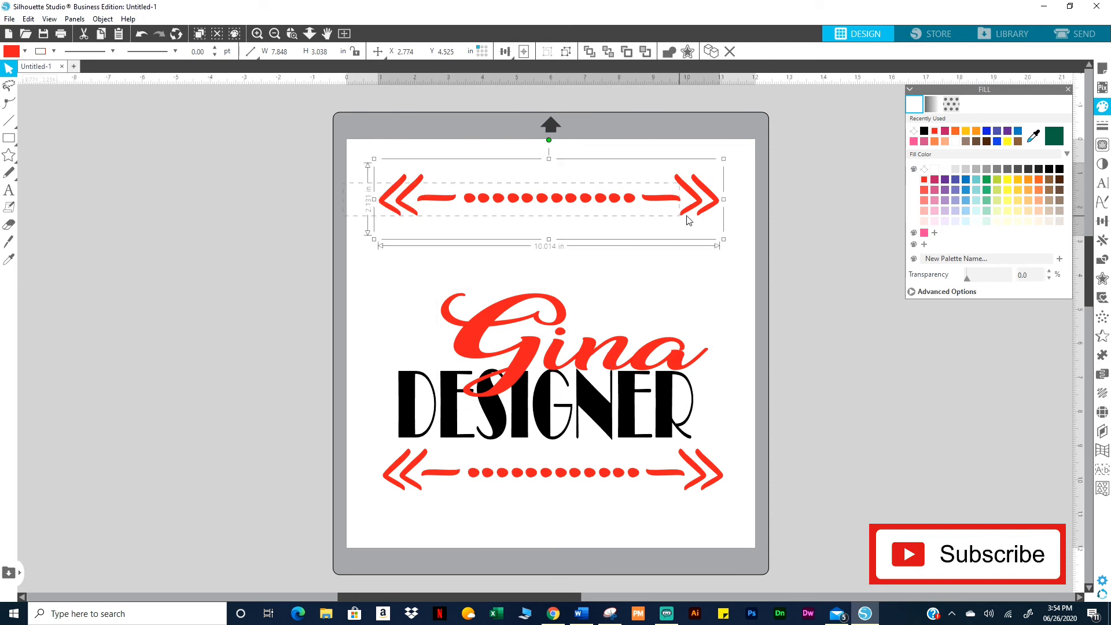
left_click_drag(693, 199, 689, 270)
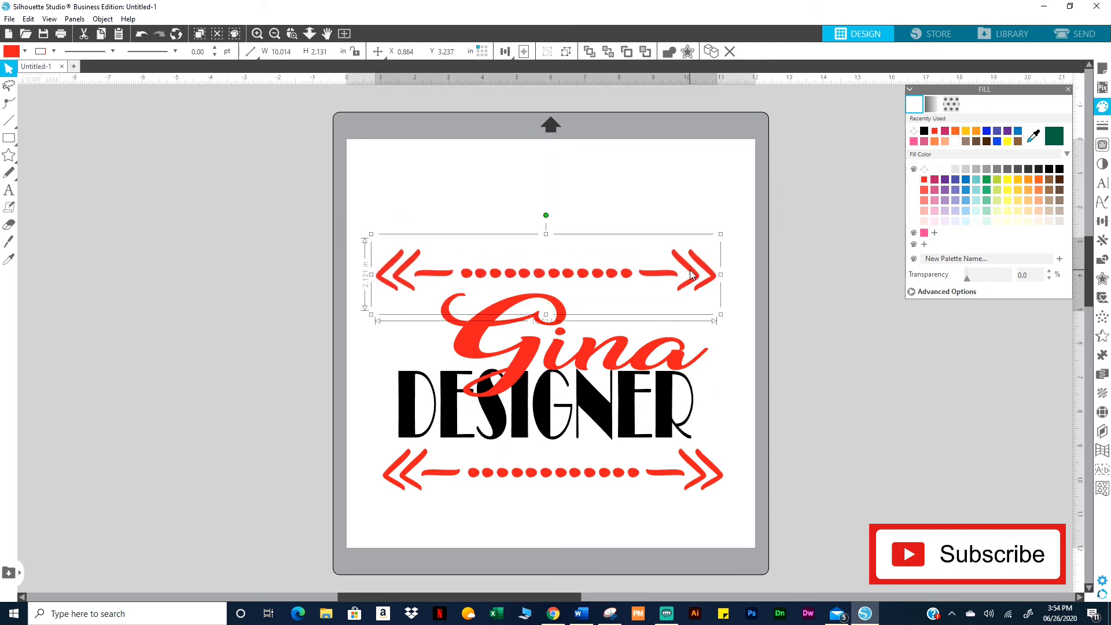
left_click(1059, 169)
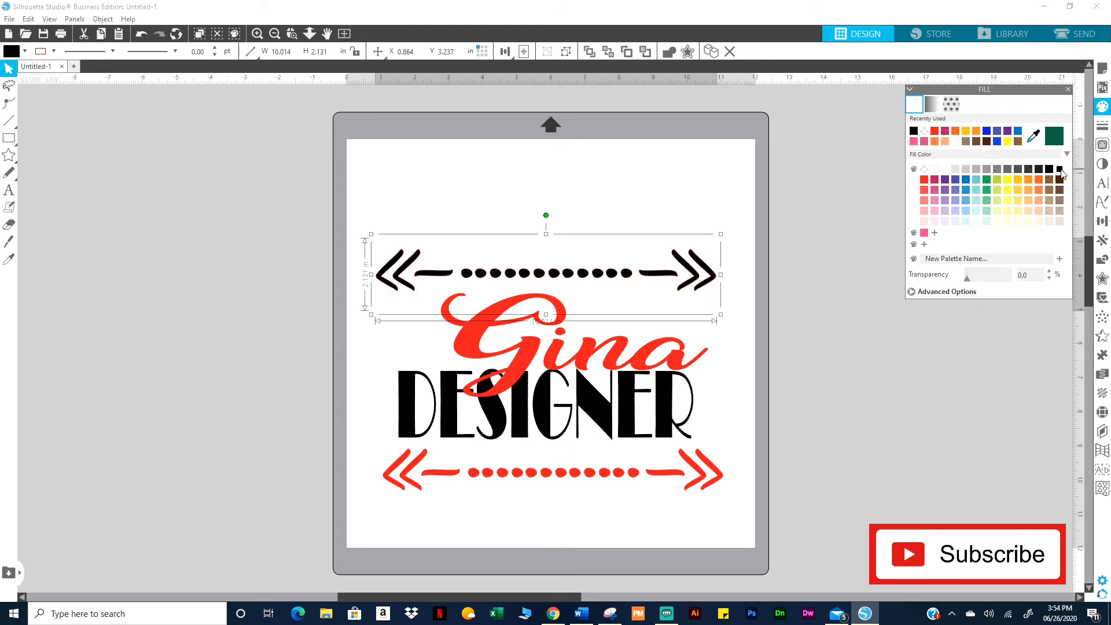
left_click(53, 52)
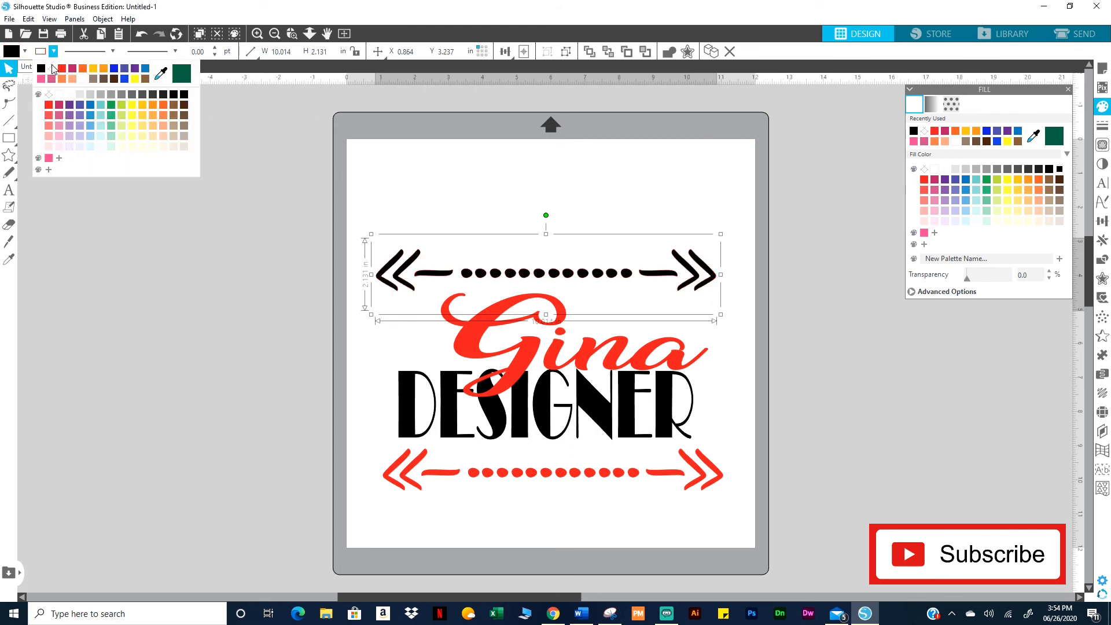
left_click(49, 95)
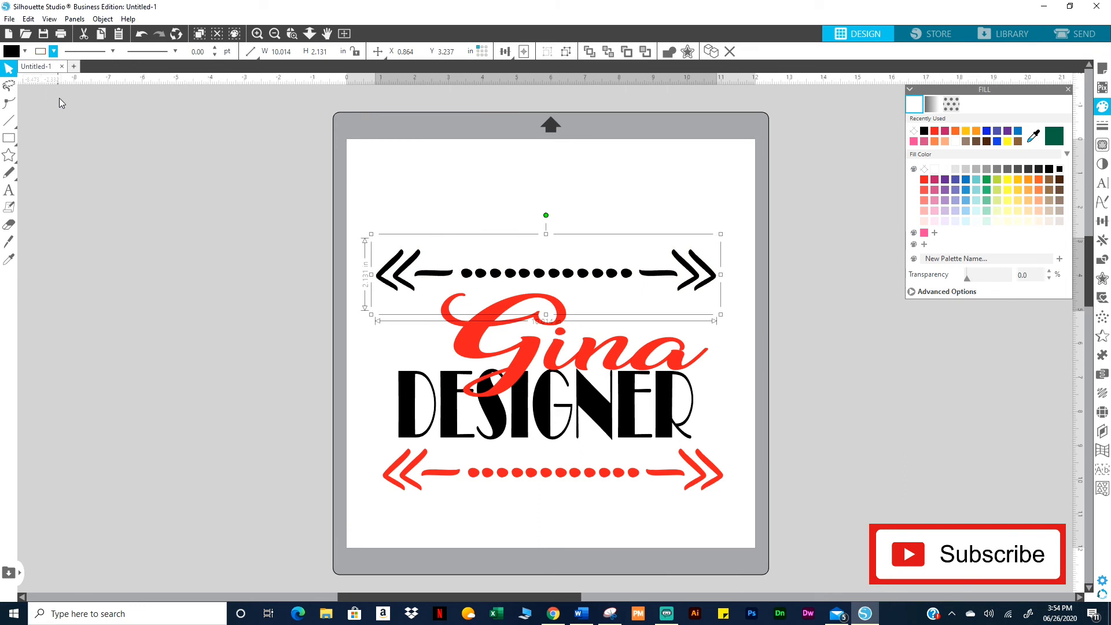
left_click(730, 349)
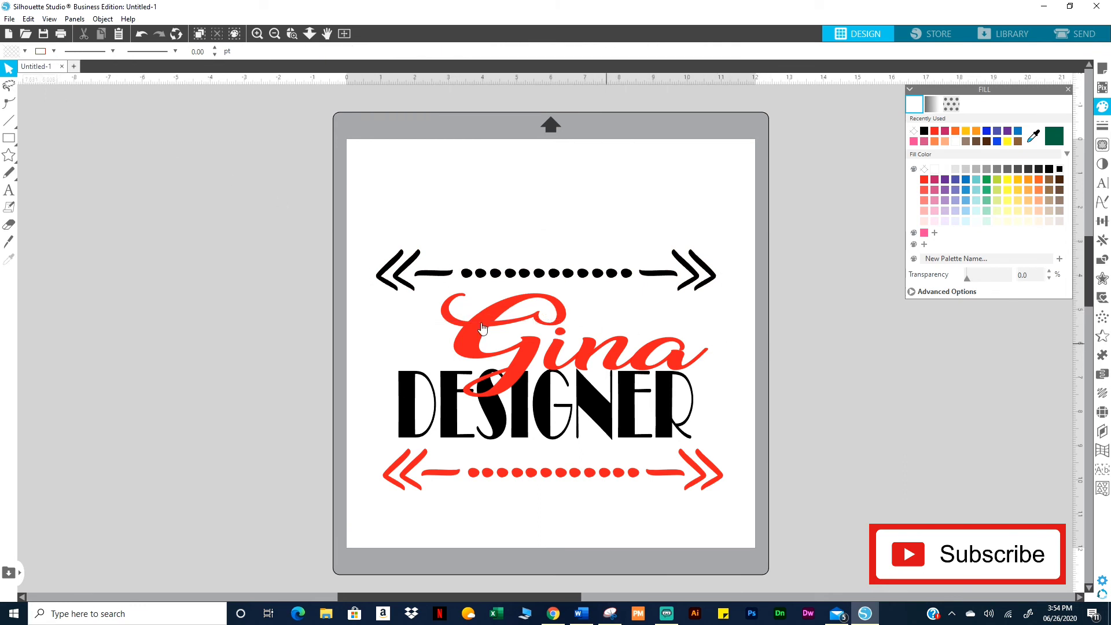
Scale the whole design to about 11.999 in wide and reposition it on the mat
left_click_drag(316, 227, 712, 522)
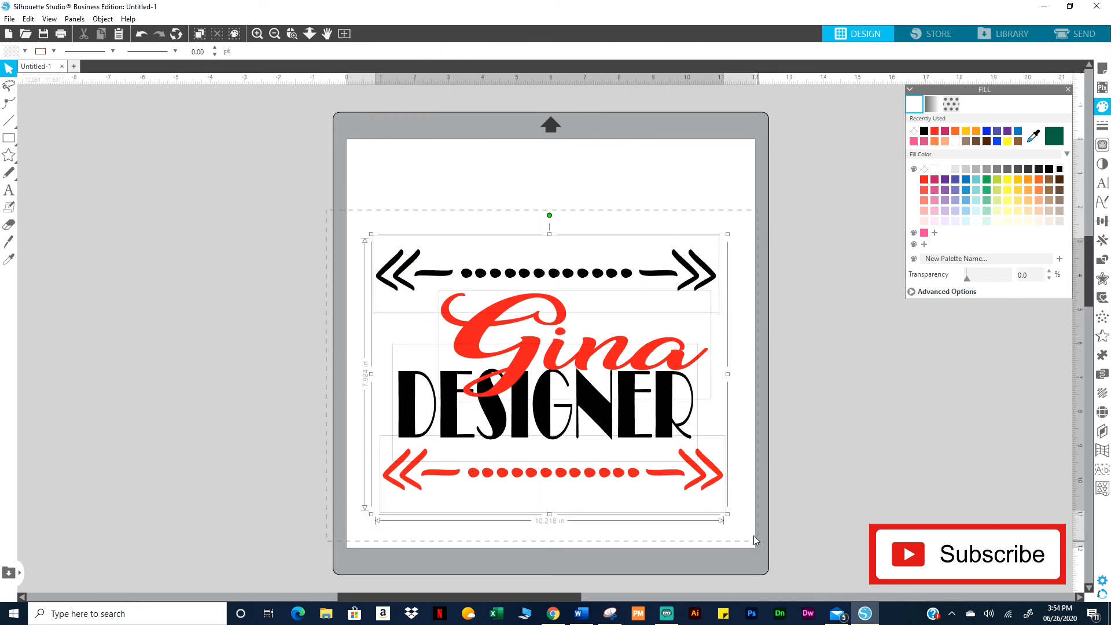
left_click_drag(730, 237, 800, 186)
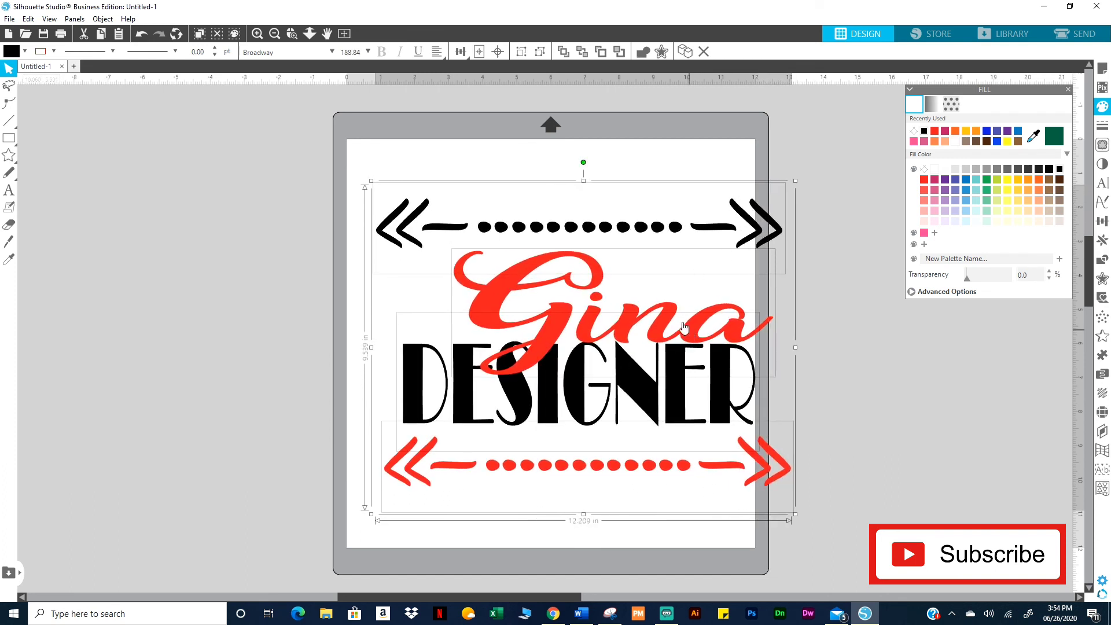
left_click_drag(688, 330, 662, 303)
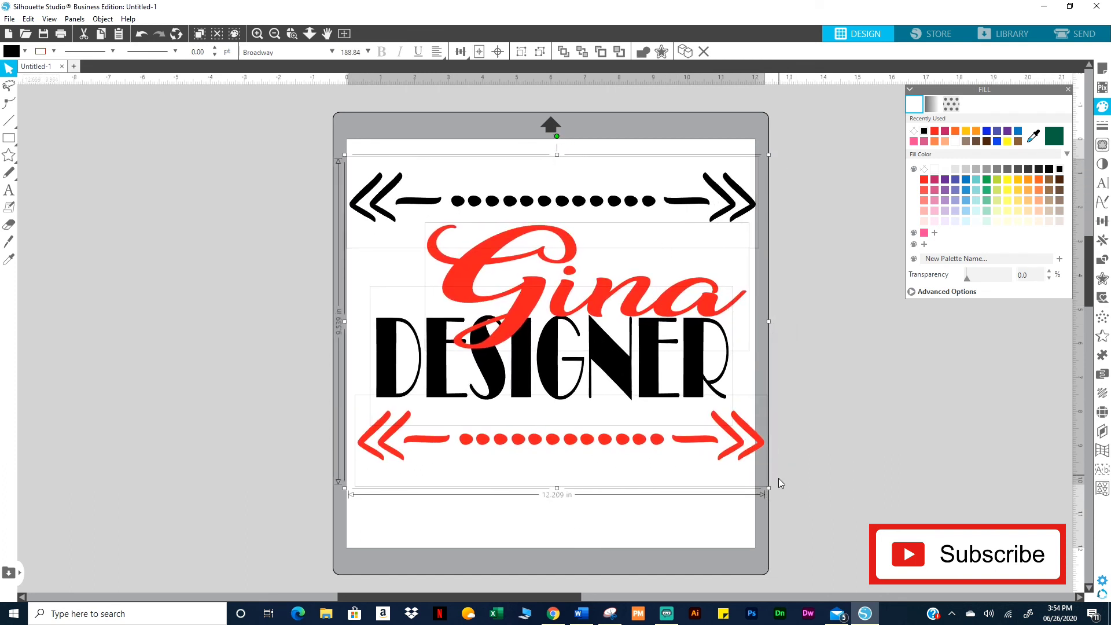
left_click_drag(769, 488, 761, 484)
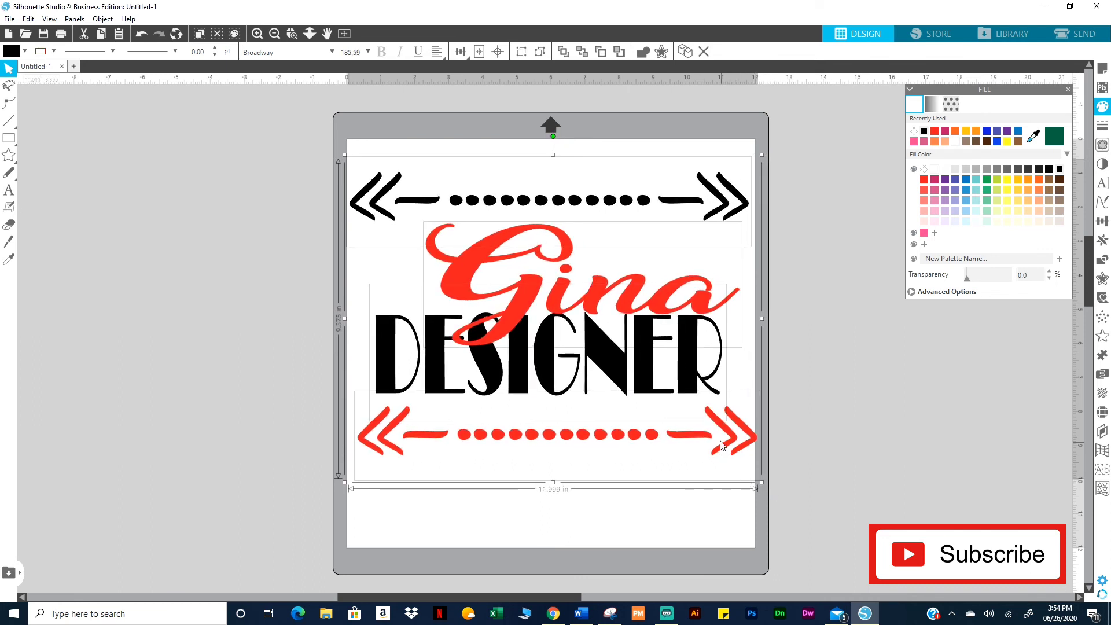
left_click_drag(724, 447, 721, 443)
left_click(553, 522)
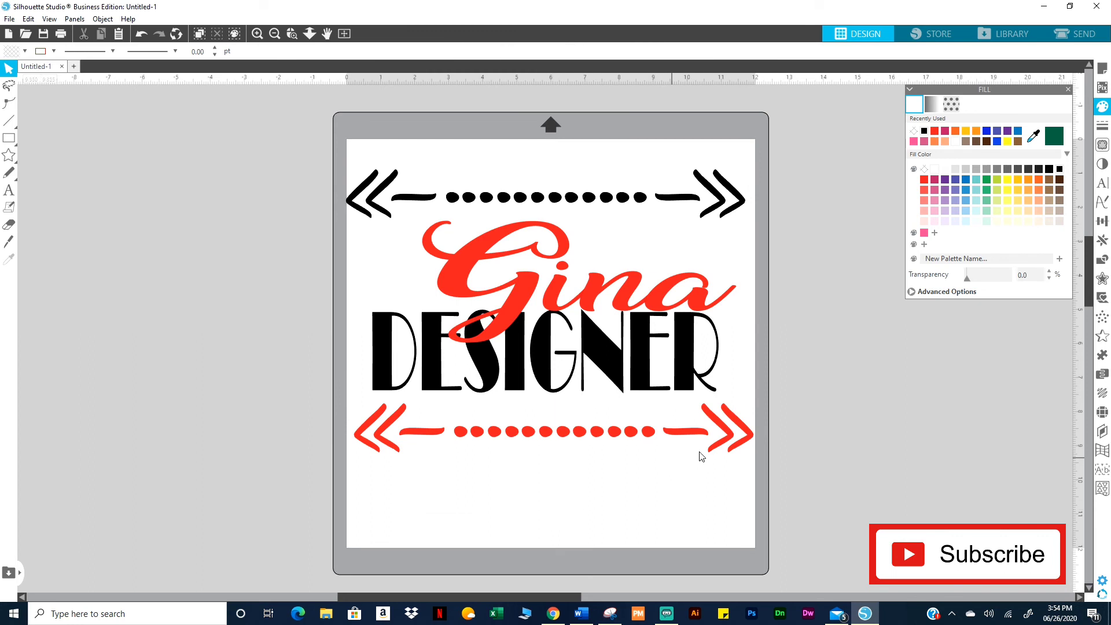
Select the bottom red arrow row and the top black arrow row together
left_click(723, 442)
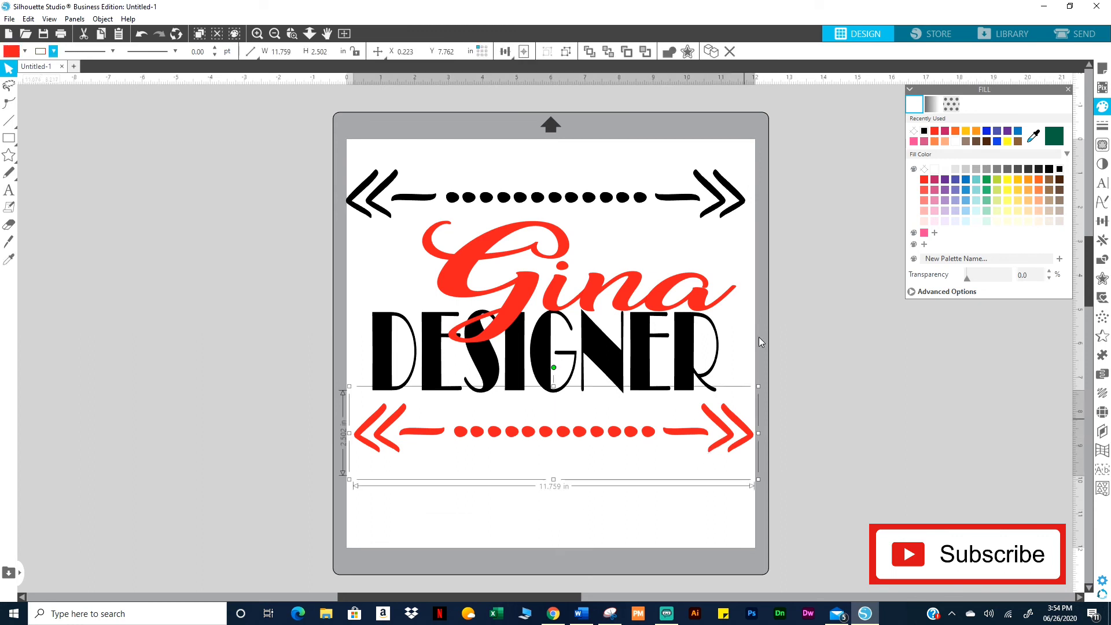
left_click(720, 197, "shift")
left_click(775, 402)
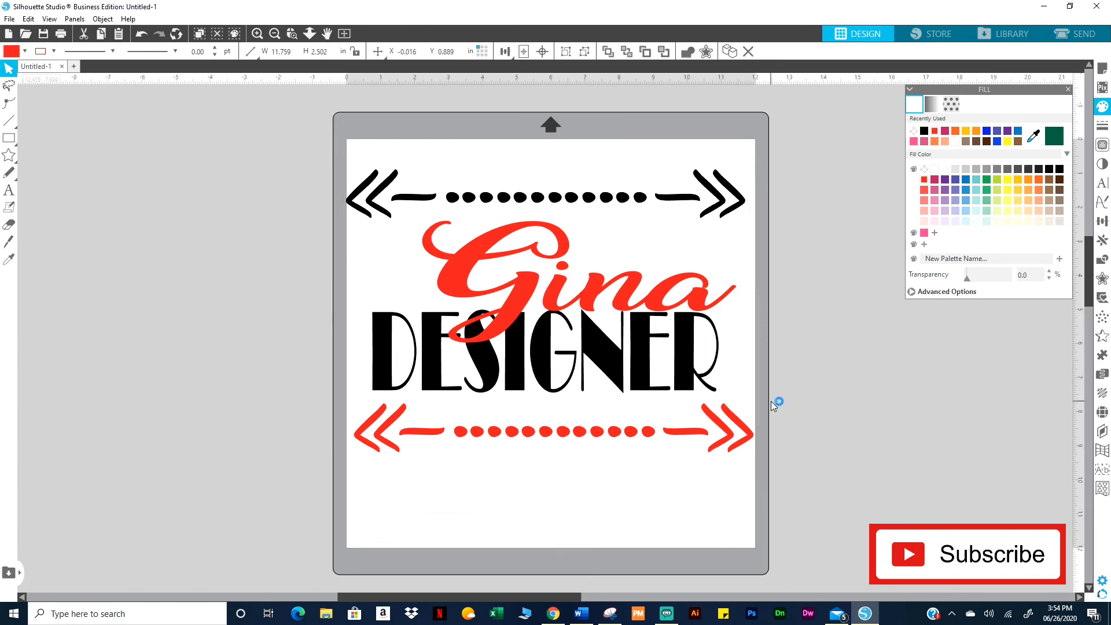
left_click(741, 453)
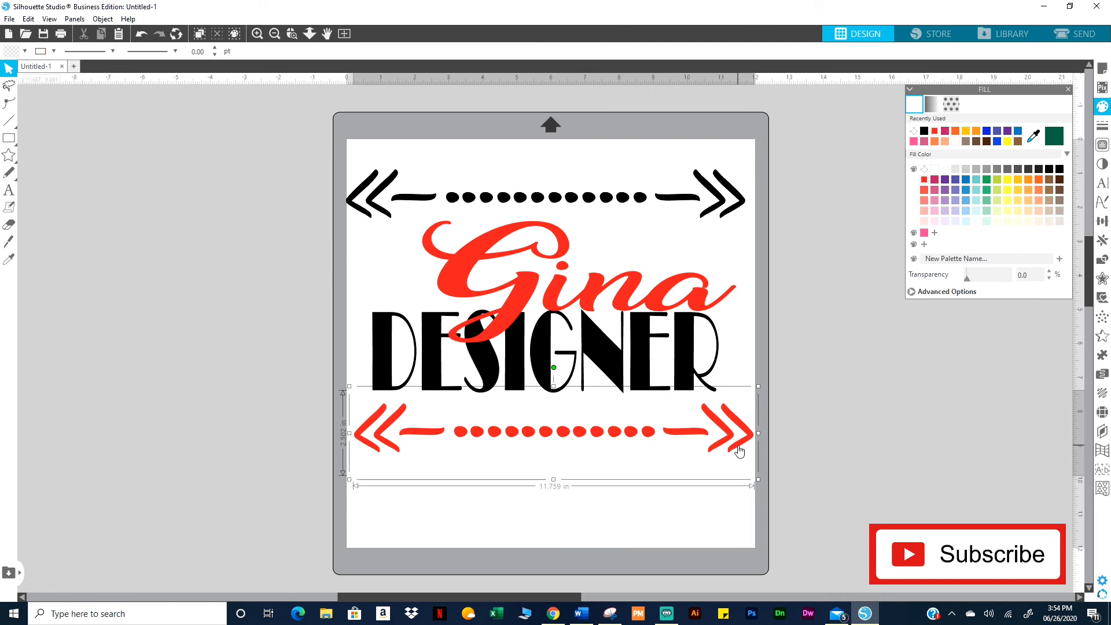
left_click(730, 199, "shift")
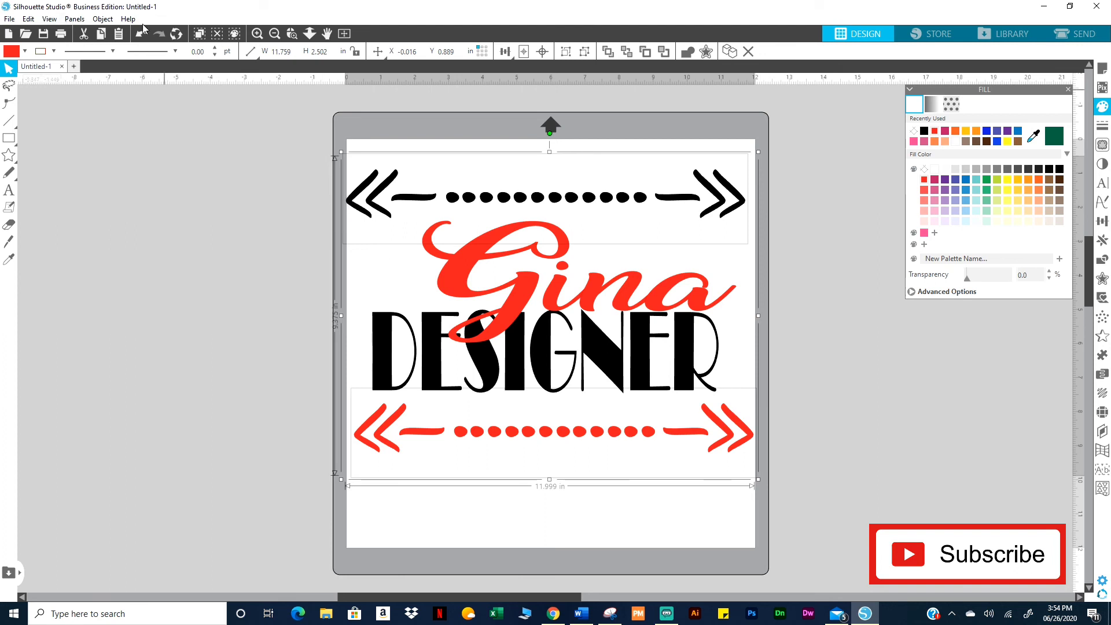
Align Center the black and red arrow rows, then deselect them
left_click(103, 19)
mouse_move(116, 61)
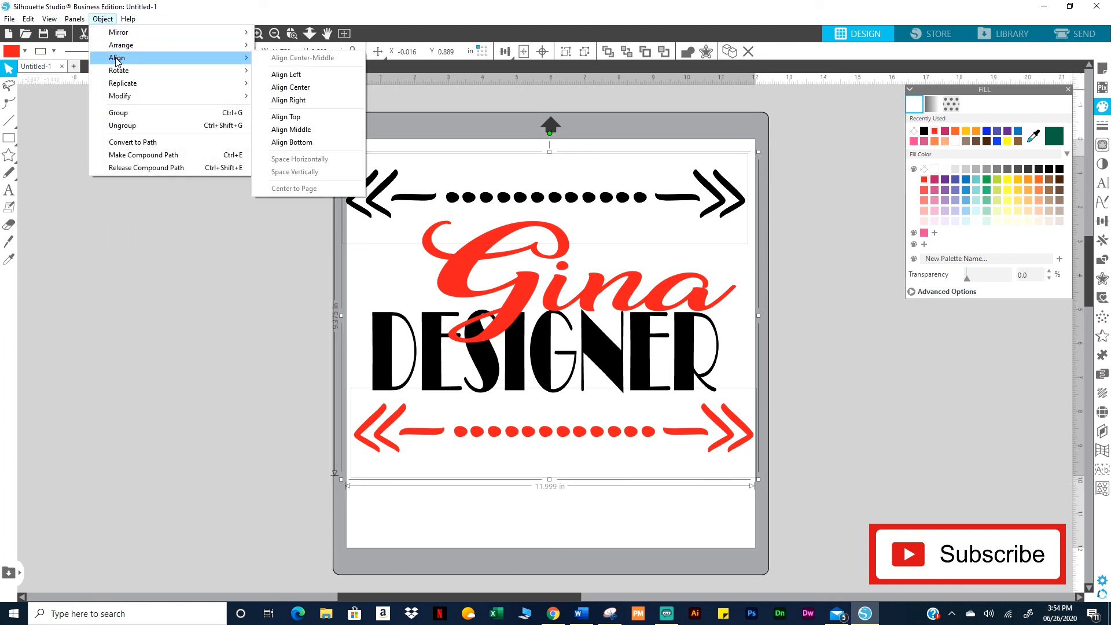
left_click(300, 88)
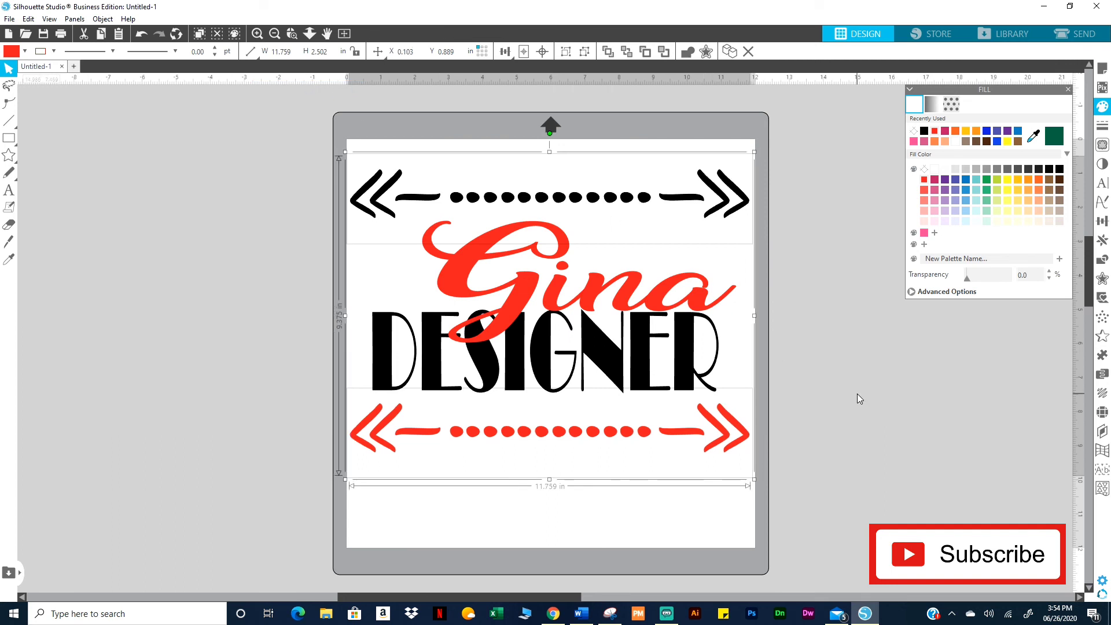
left_click(767, 269)
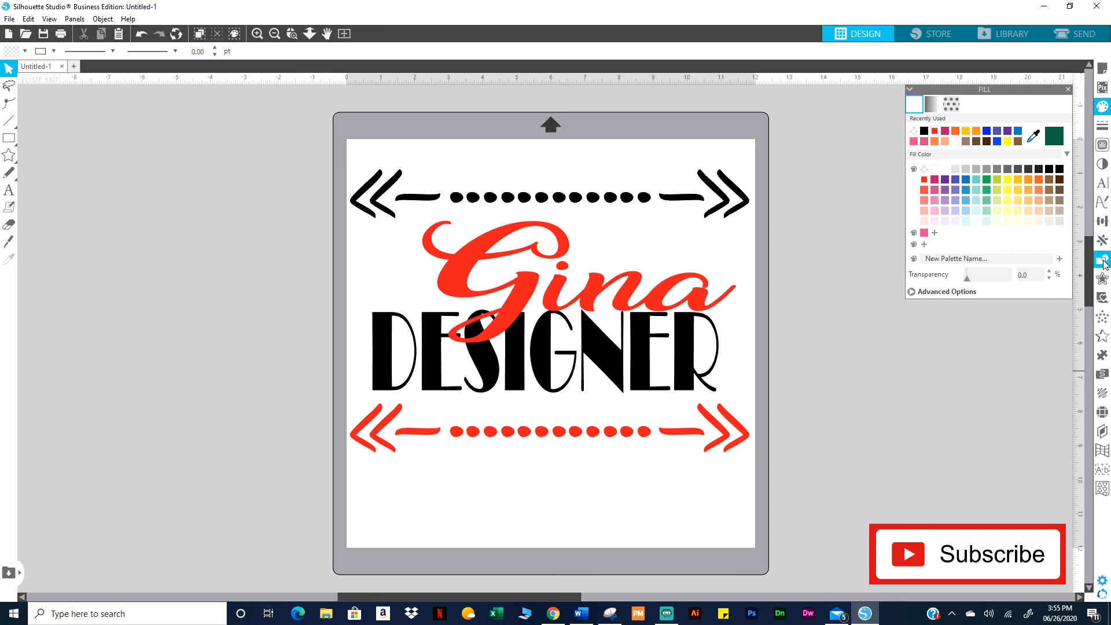
Select the red Gina script sitting above DESIGNER
left_click(590, 289)
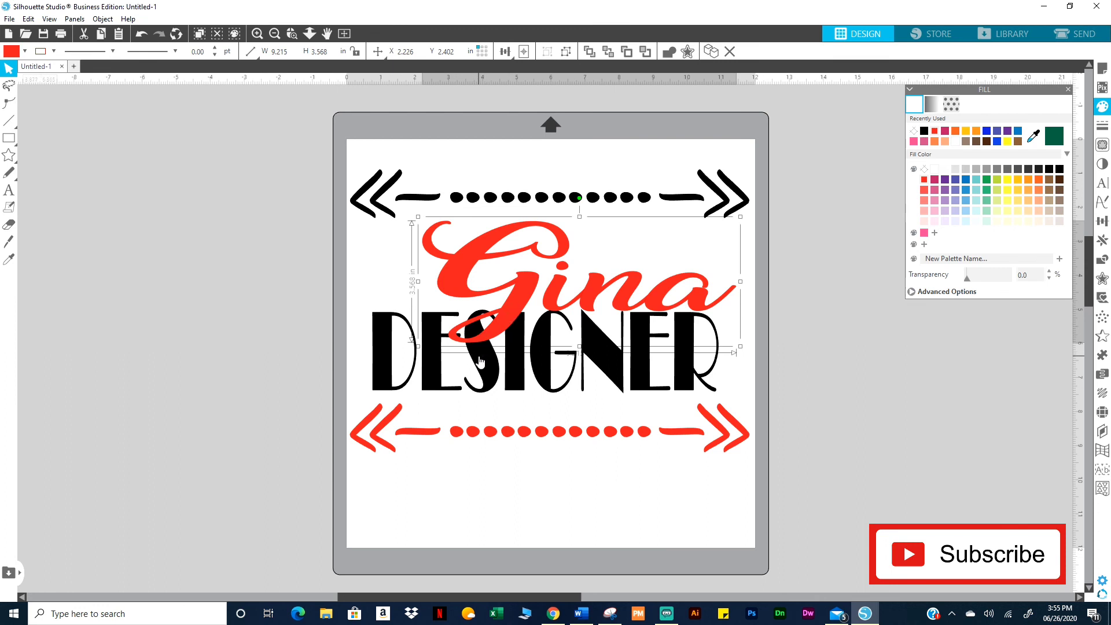
left_click(399, 300)
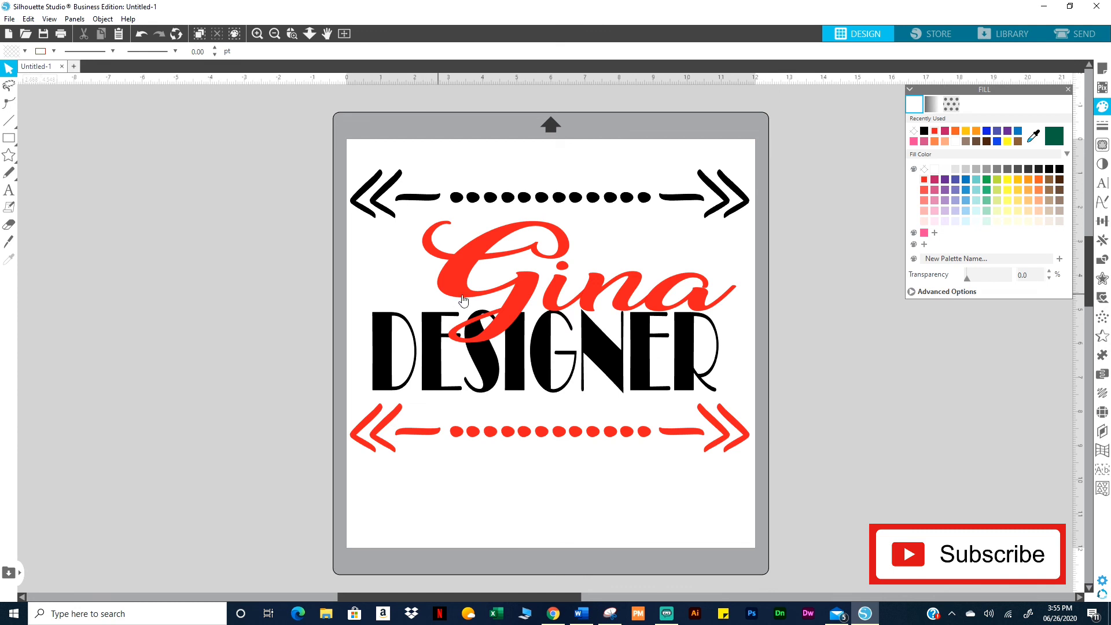
left_click(493, 334)
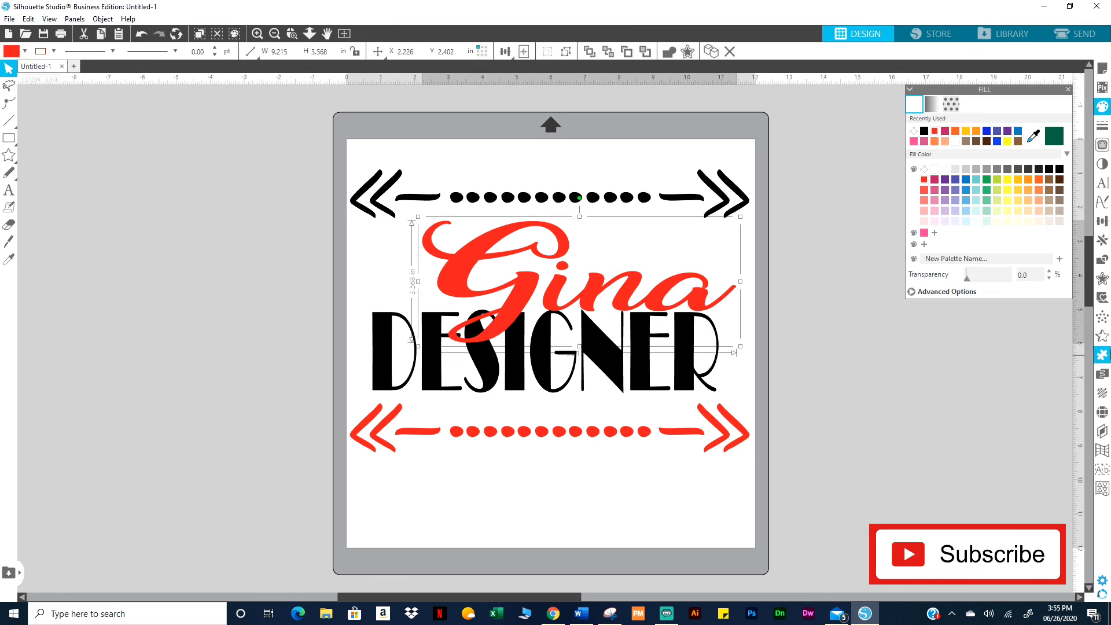
Offset the red Gina script by 0.045 in, then add DESIGNER to the selection
left_click(1101, 280)
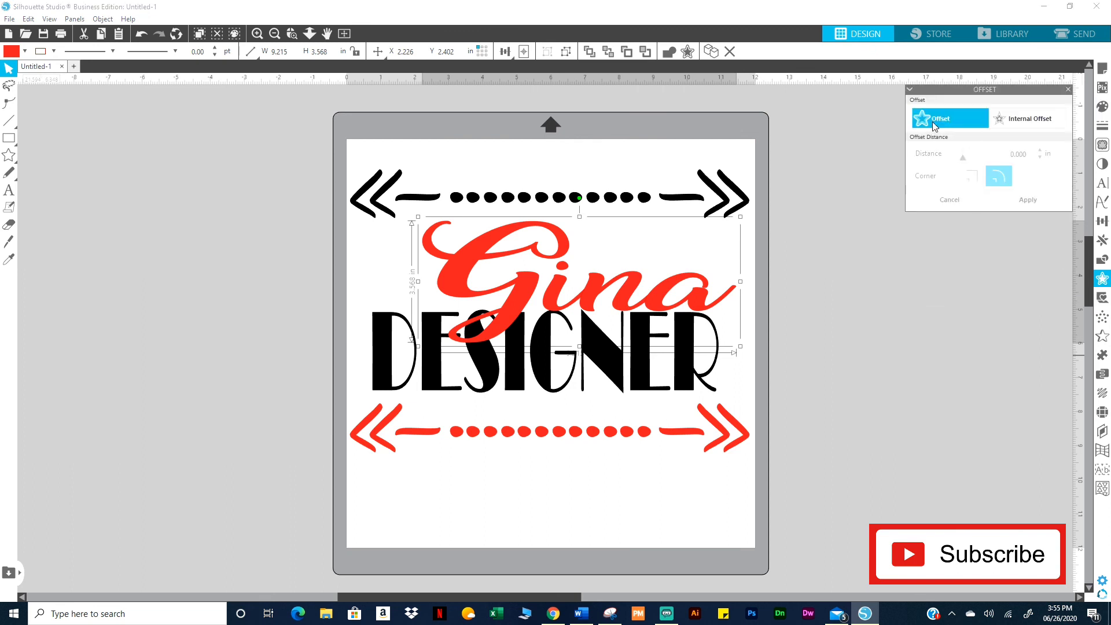
left_click(933, 124)
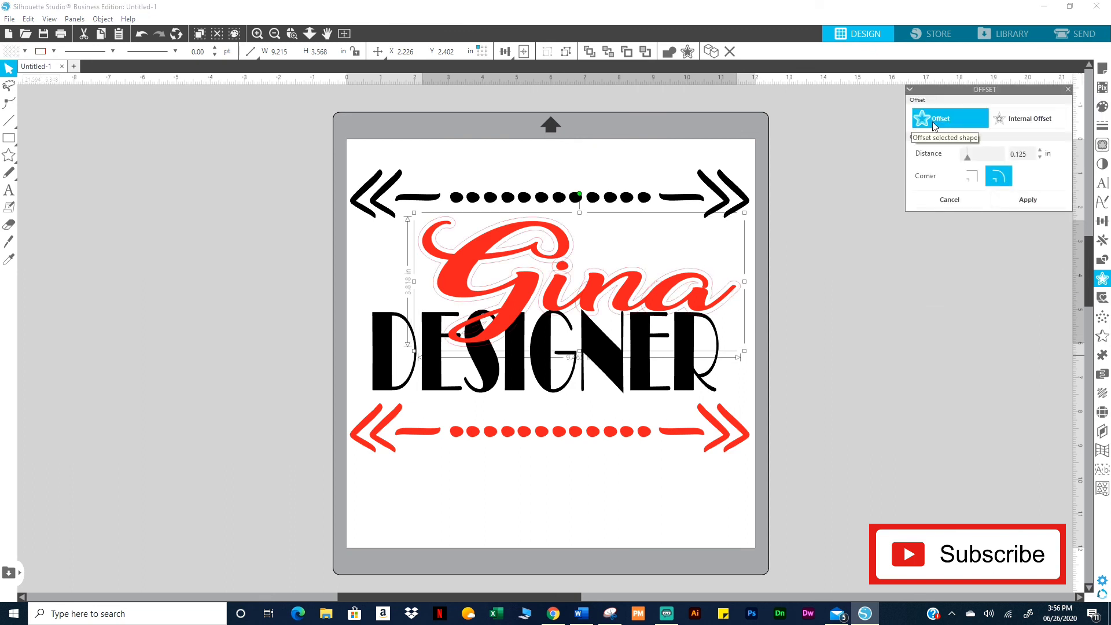
left_click(1039, 157)
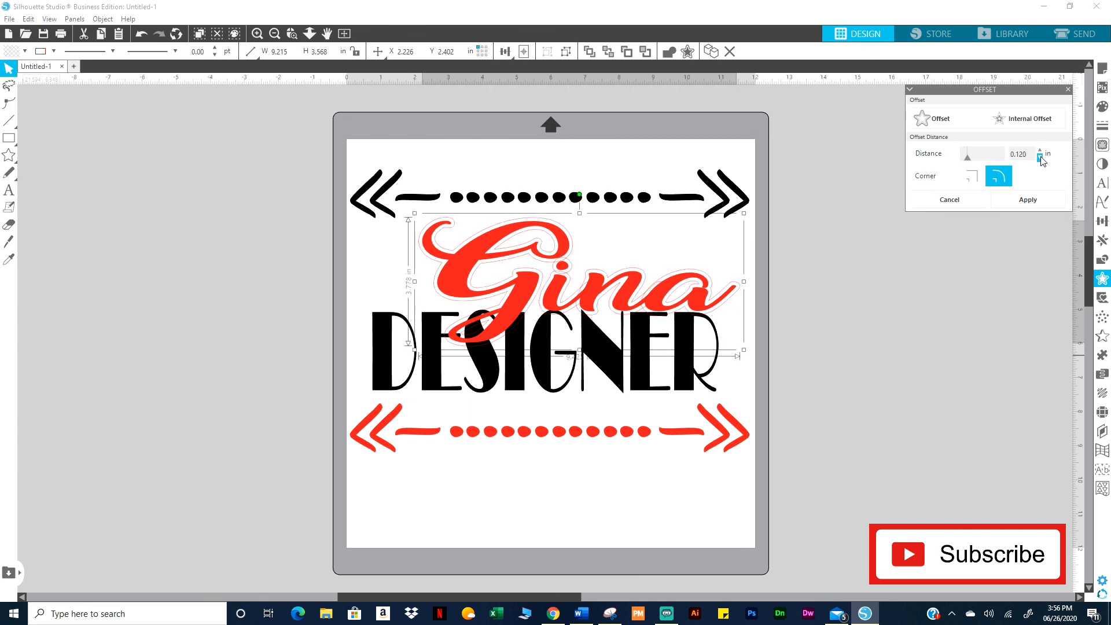
left_click(1039, 158)
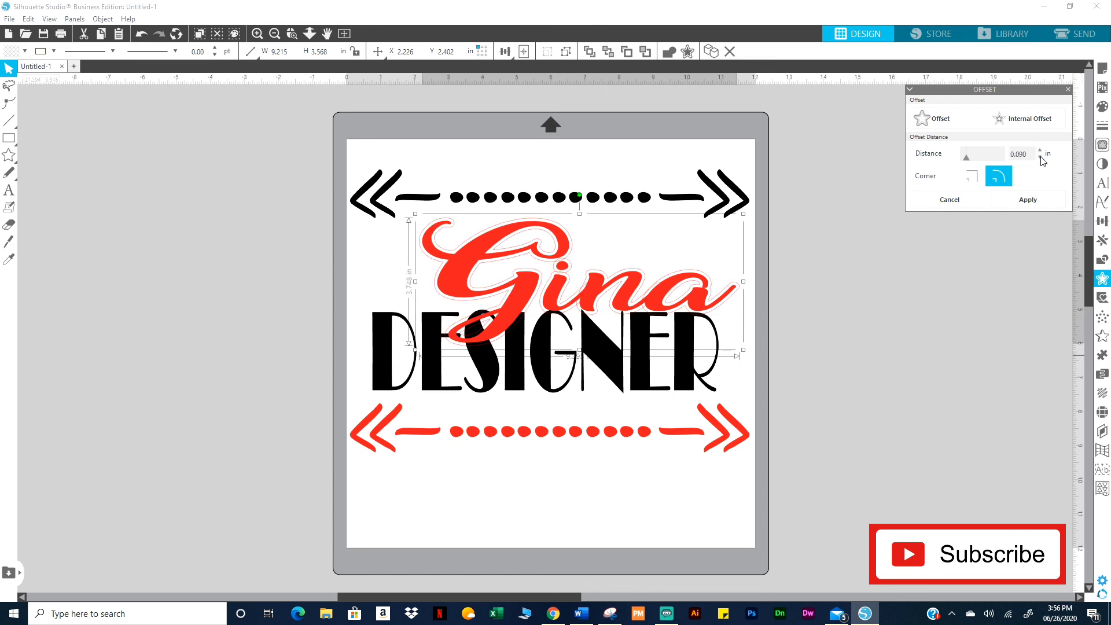
left_click(1040, 158)
left_click(1040, 158)
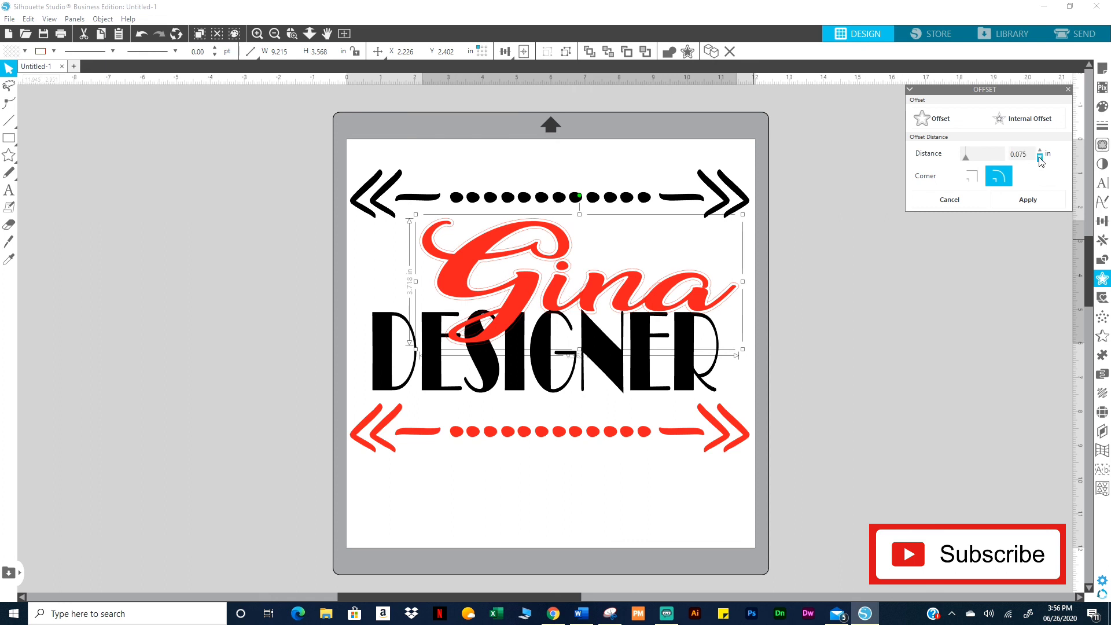
left_click(1040, 158)
left_click(1039, 157)
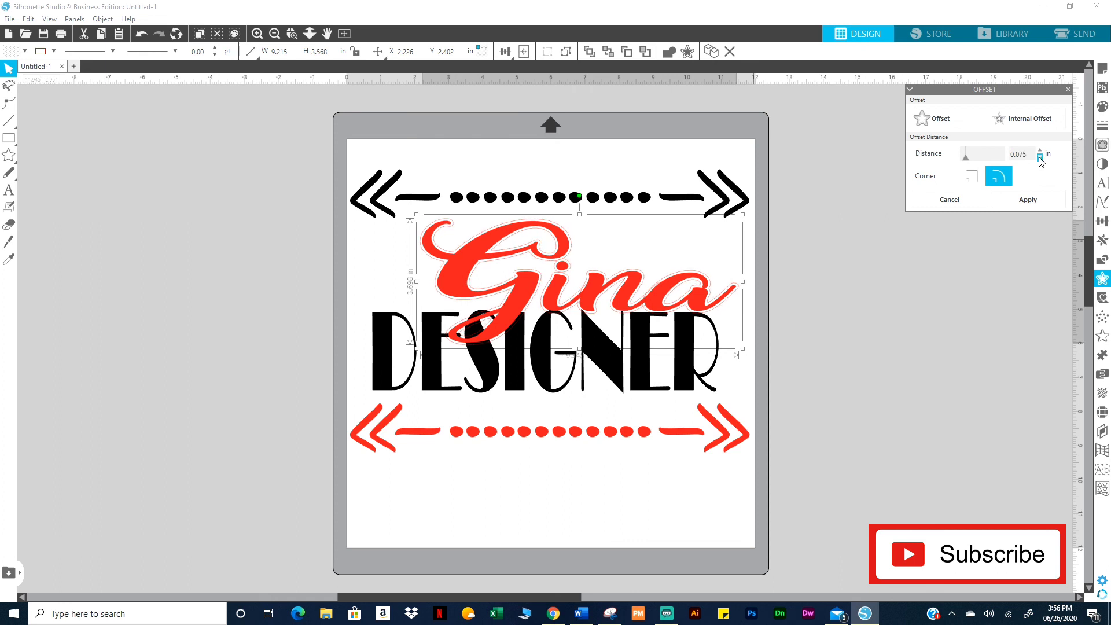
left_click(1040, 158)
left_click(1040, 157)
left_click(1039, 157)
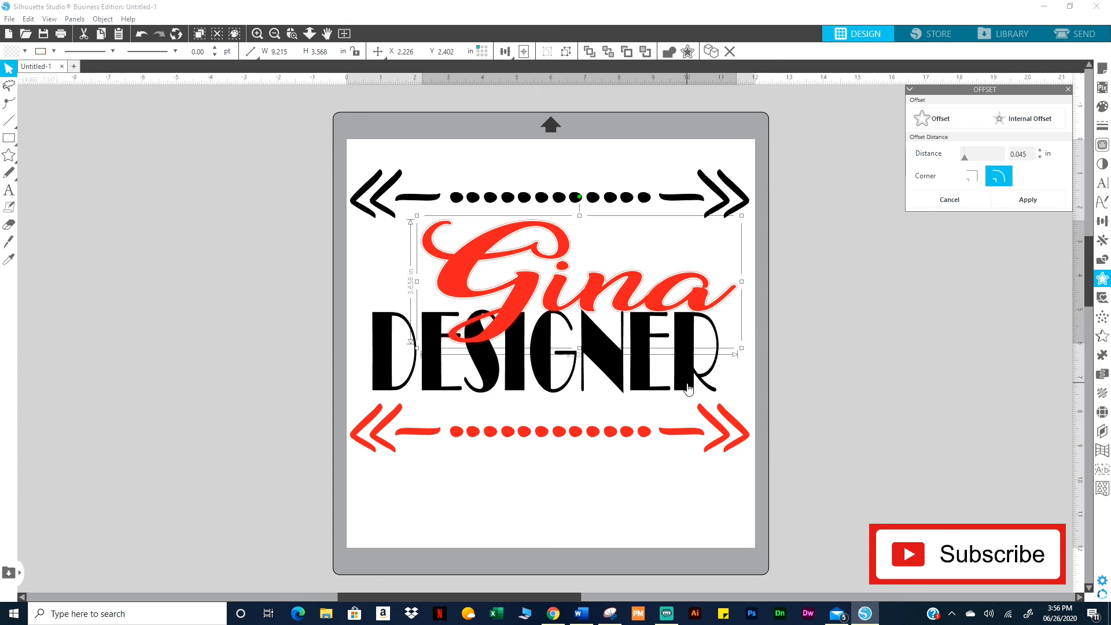
left_click(487, 376, "shift")
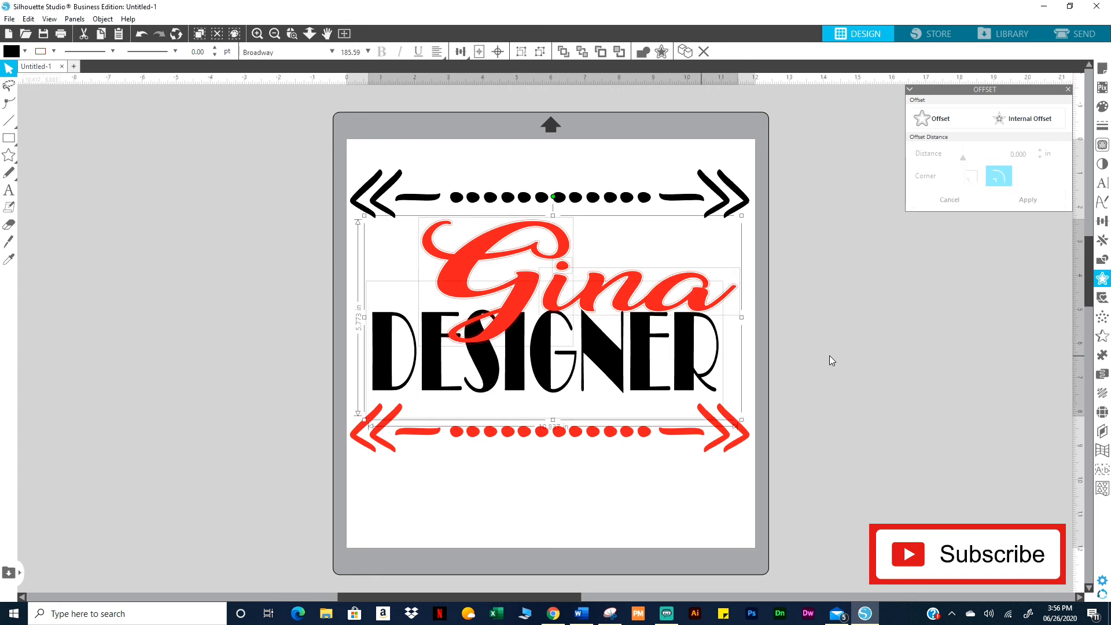
Subtract Gina's offset outline from the black DESIGNER lettering with Subtract All
left_click(1103, 263)
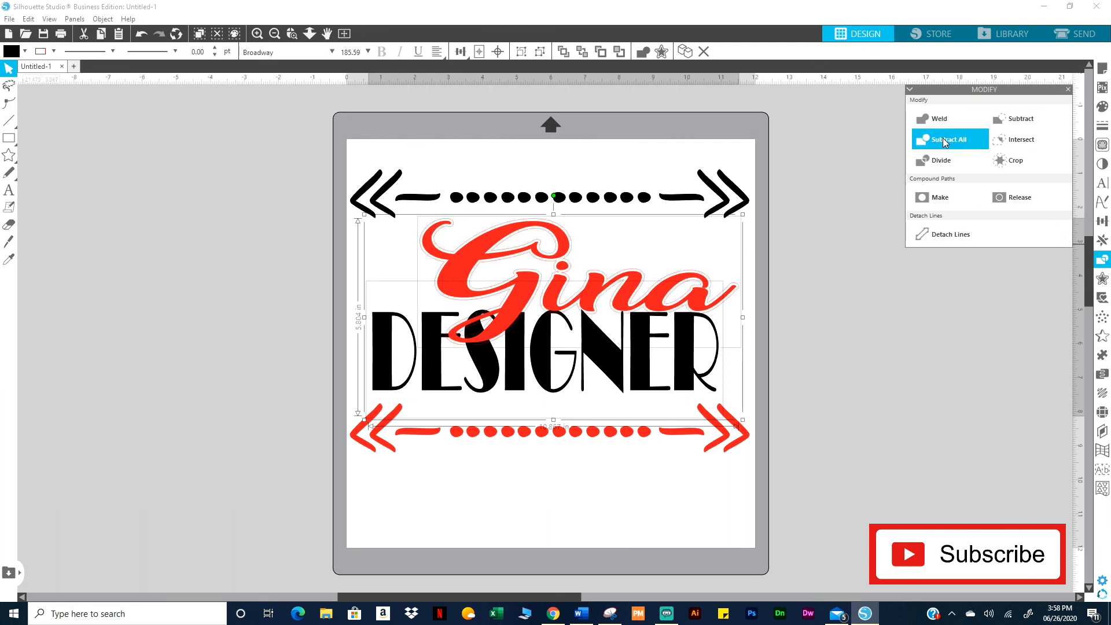
left_click(942, 139)
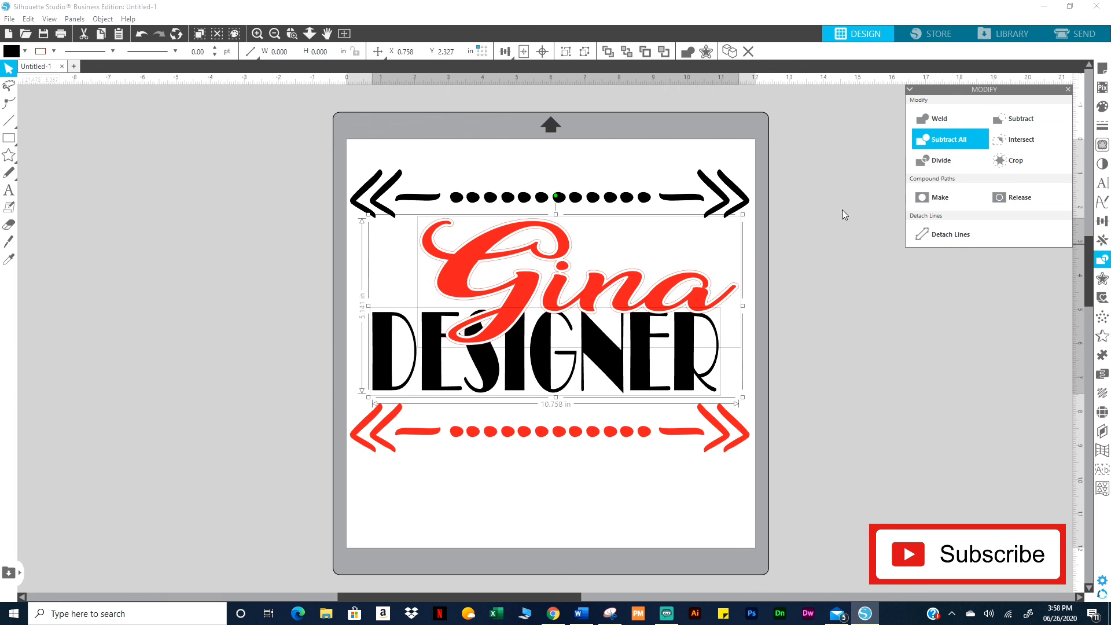
left_click(835, 322)
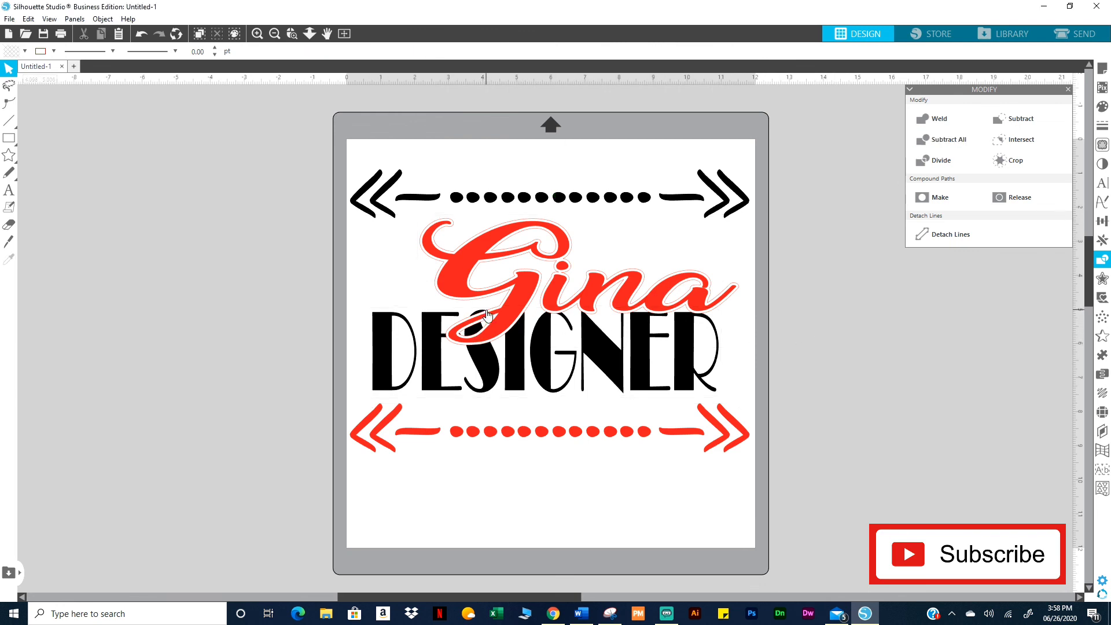
Drag the leftover offset outline off the mat and delete it, undoing an accidental nudge of DESIGNER
left_click_drag(487, 315, 95, 300)
key("Delete")
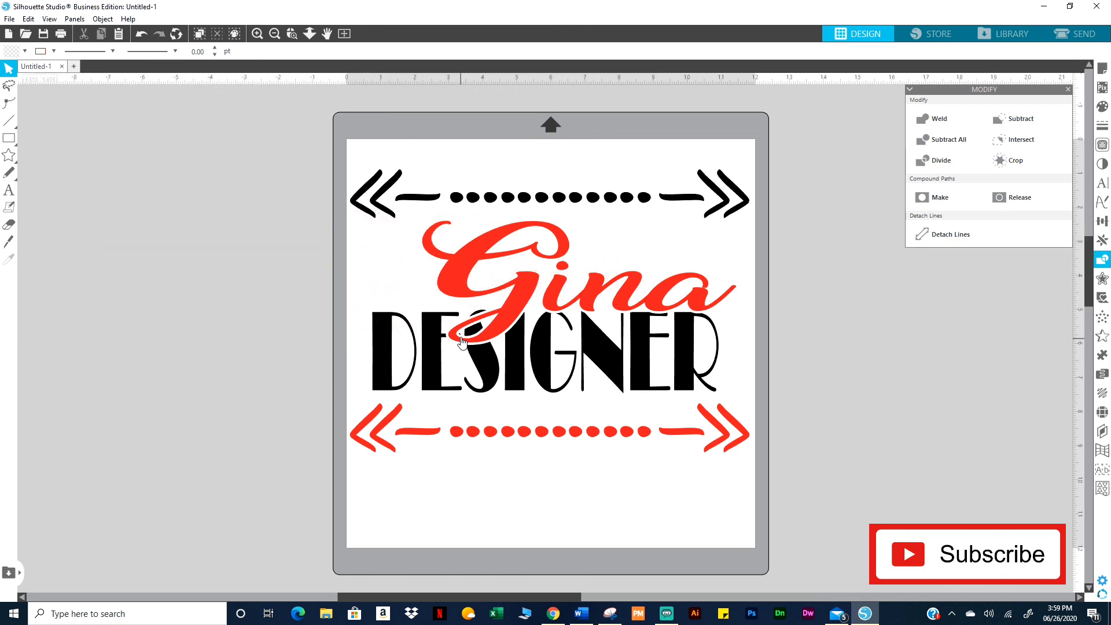
left_click_drag(461, 338, 464, 337)
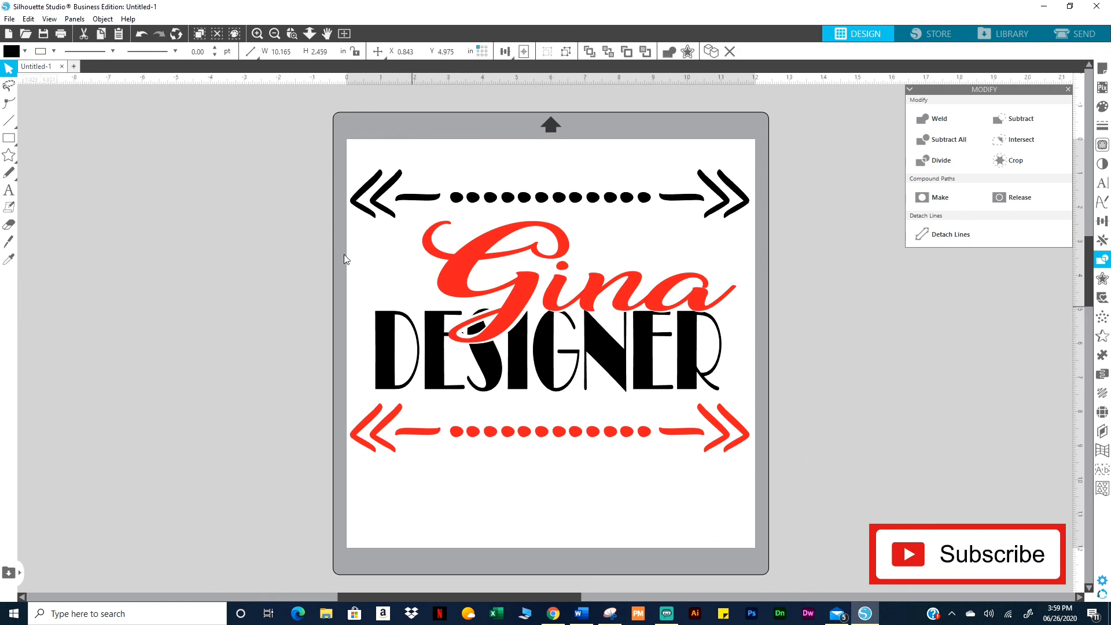
left_click(141, 33)
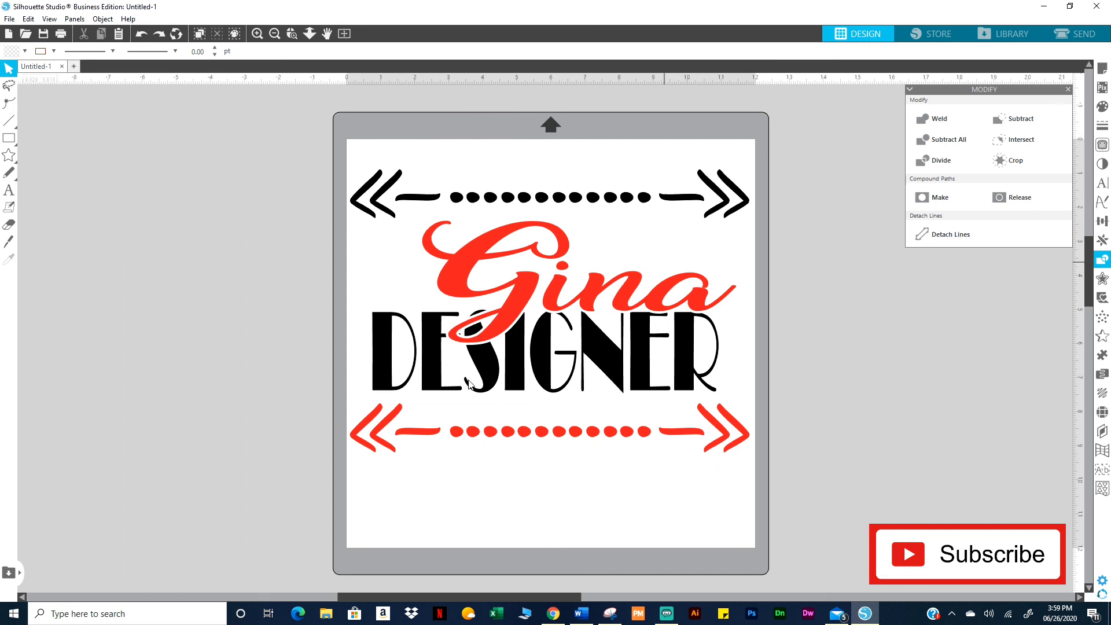
left_click(1068, 90)
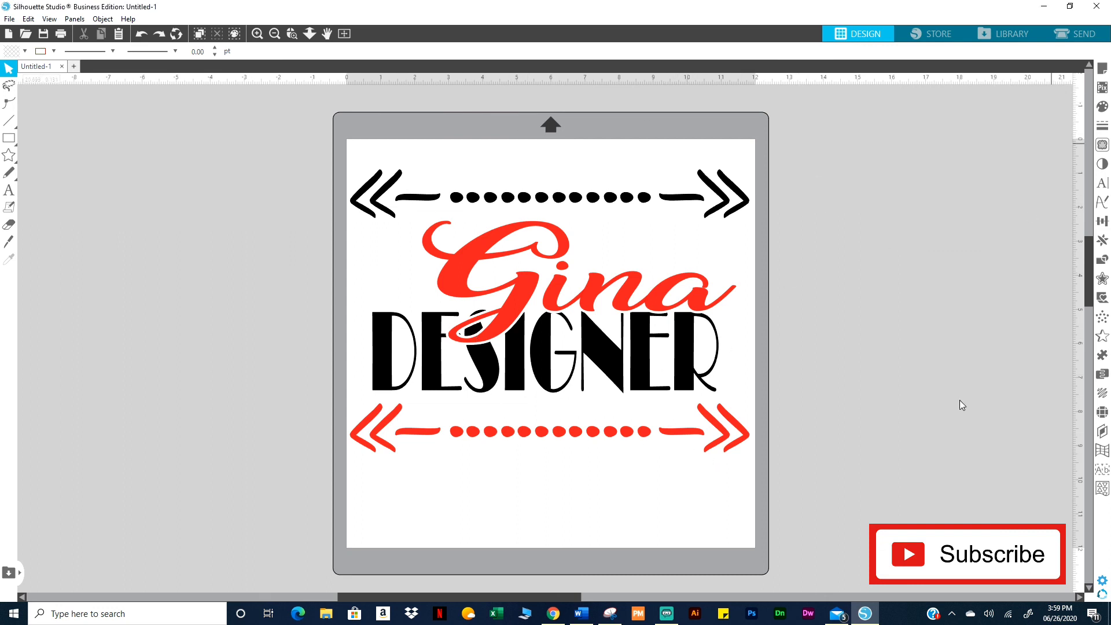